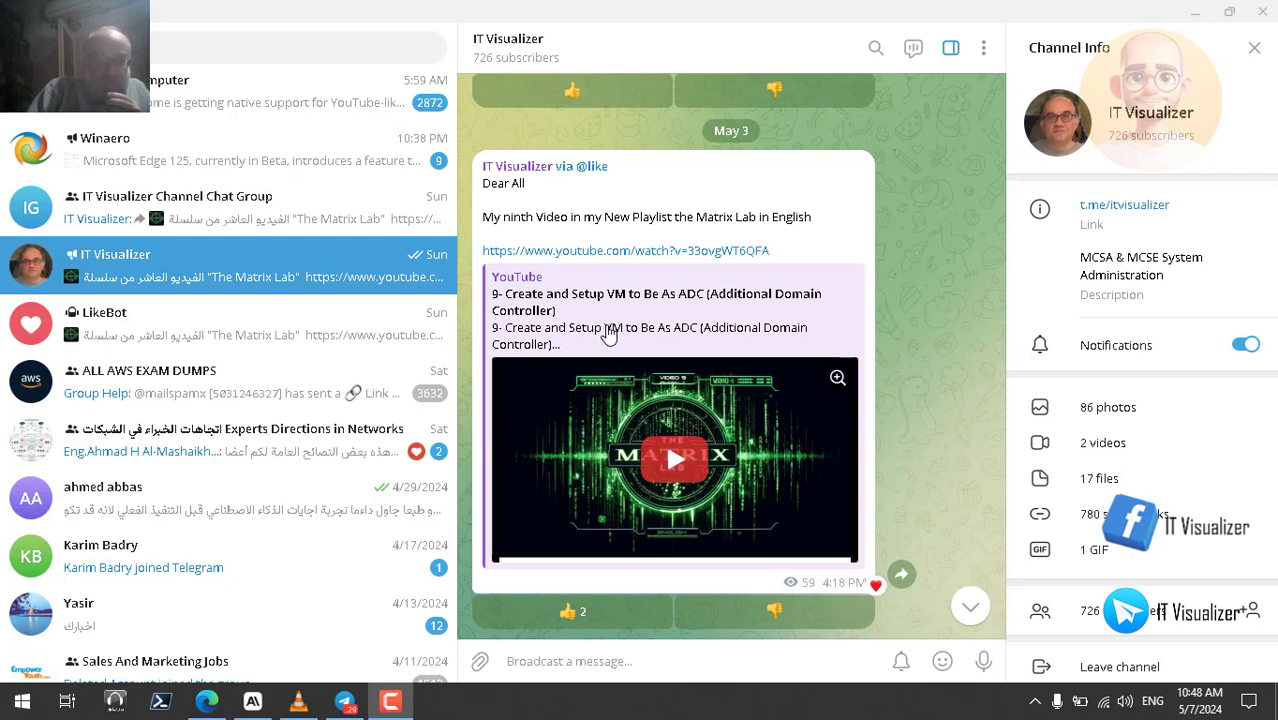
- Minimize Telegram and play the 1:09:17 recorded session full screen in VLC
{"action": "left_click", "coordinate": [1197, 20]}
{"action": "double_click", "coordinate": [965, 351]}
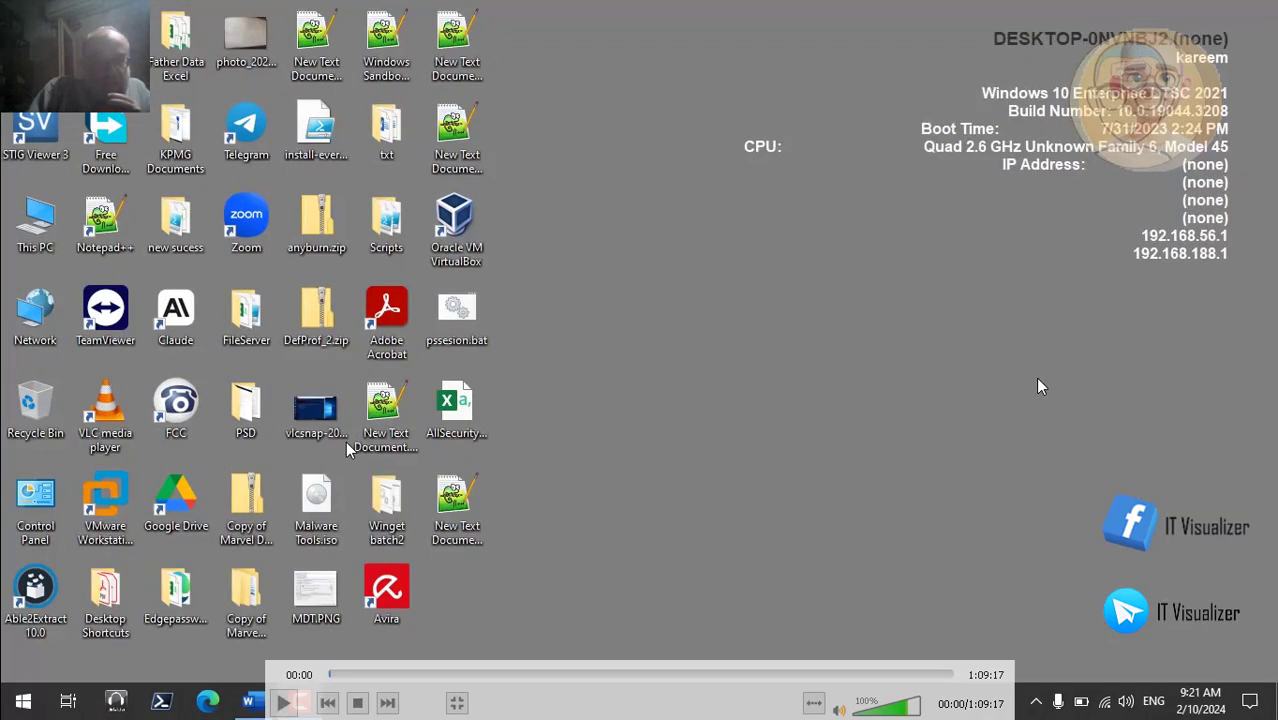
{"action": "key", "text": "space"}
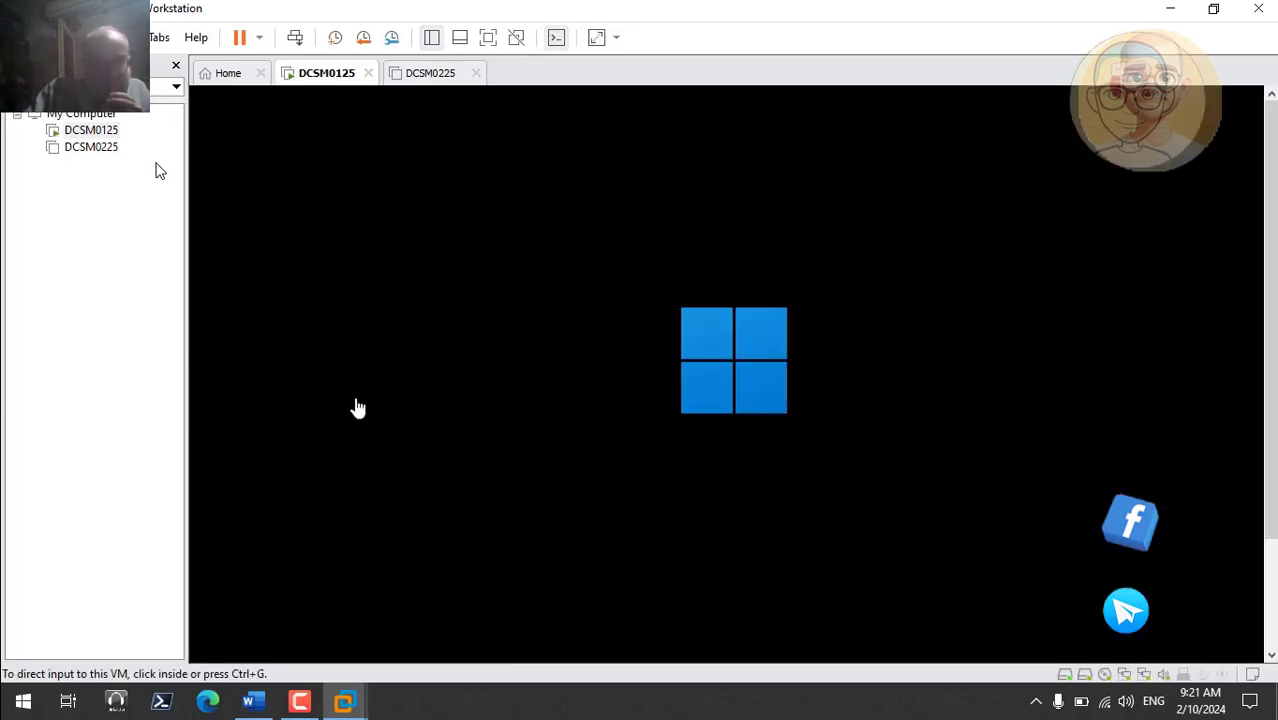
- Resume the screen recording and switch to the DCSM0225 virtual machine tab
{"action": "left_click", "coordinate": [312, 700]}
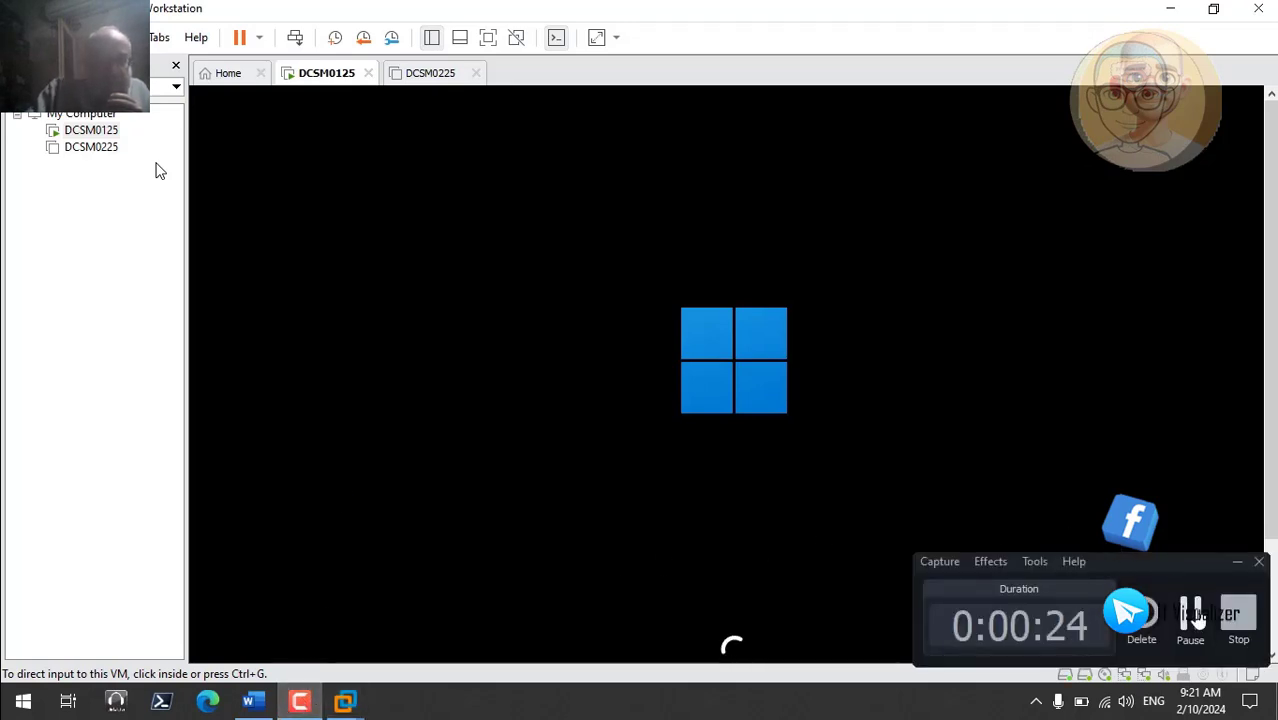
{"action": "left_click", "coordinate": [1190, 614]}
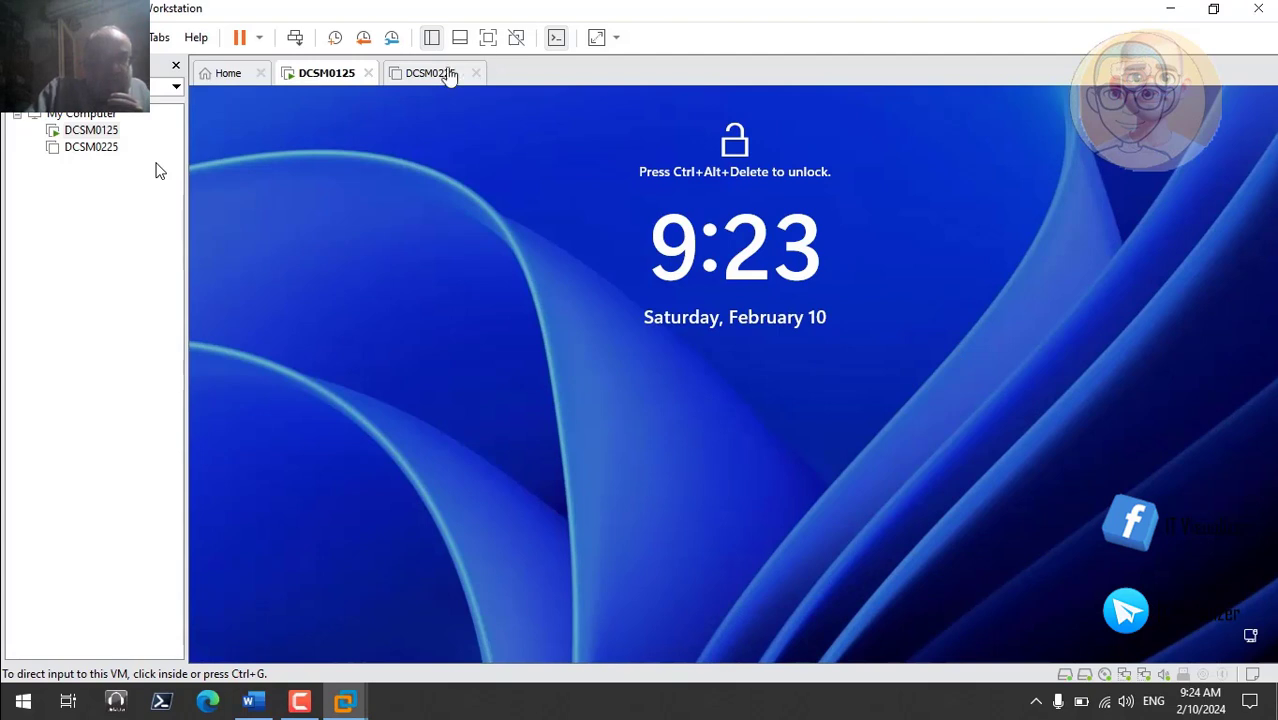
{"action": "left_click", "coordinate": [440, 73]}
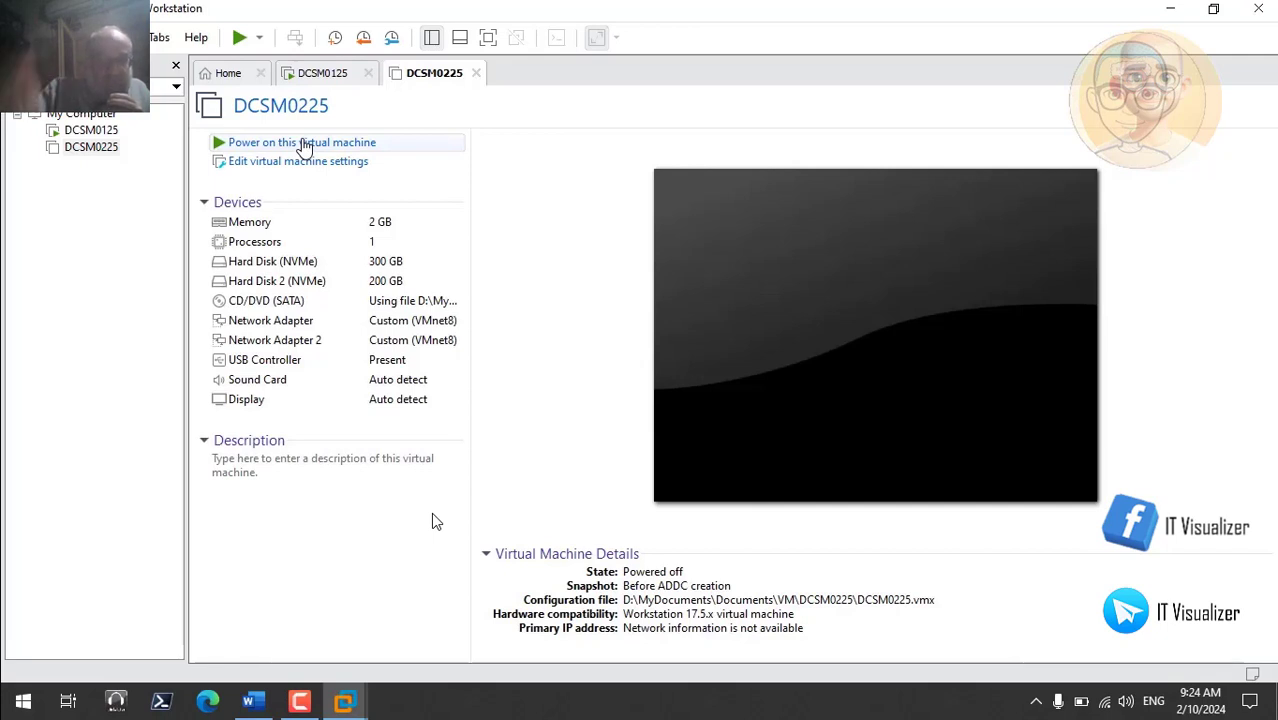
- Power on the DCSM0225 virtual machine from its summary page
{"action": "mouse_move", "coordinate": [126, 228]}
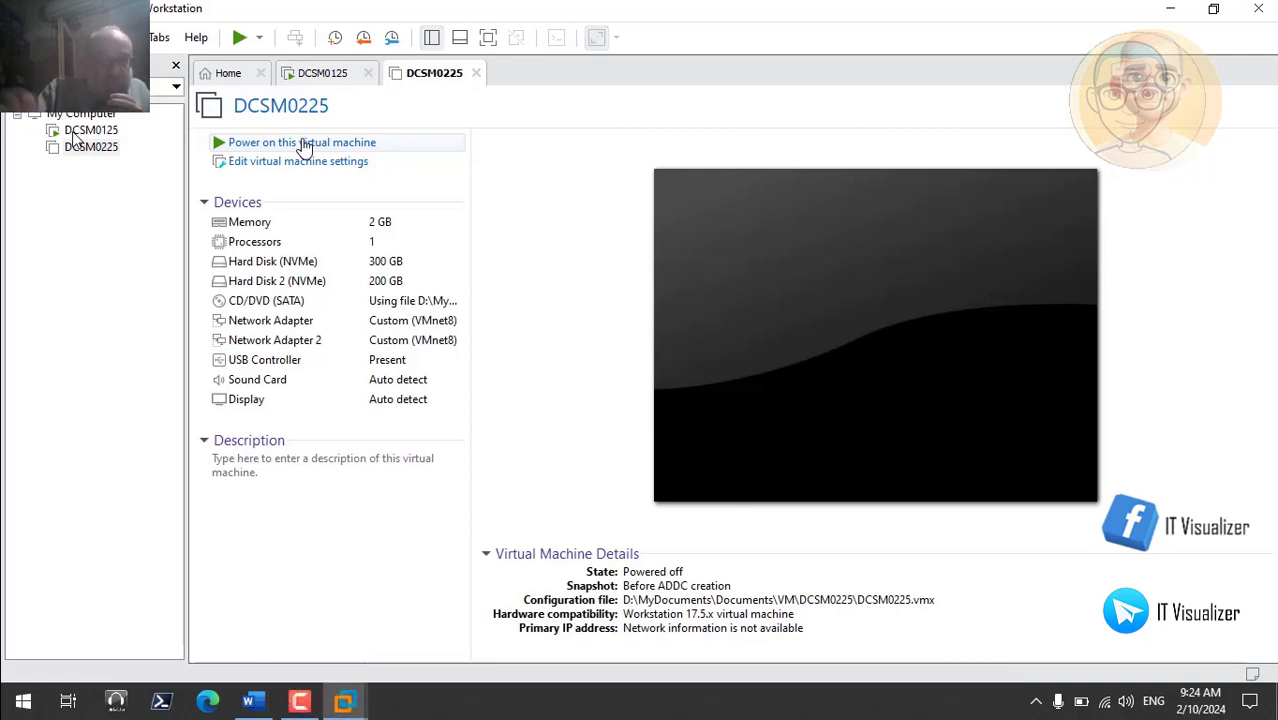
{"action": "mouse_move", "coordinate": [110, 190]}
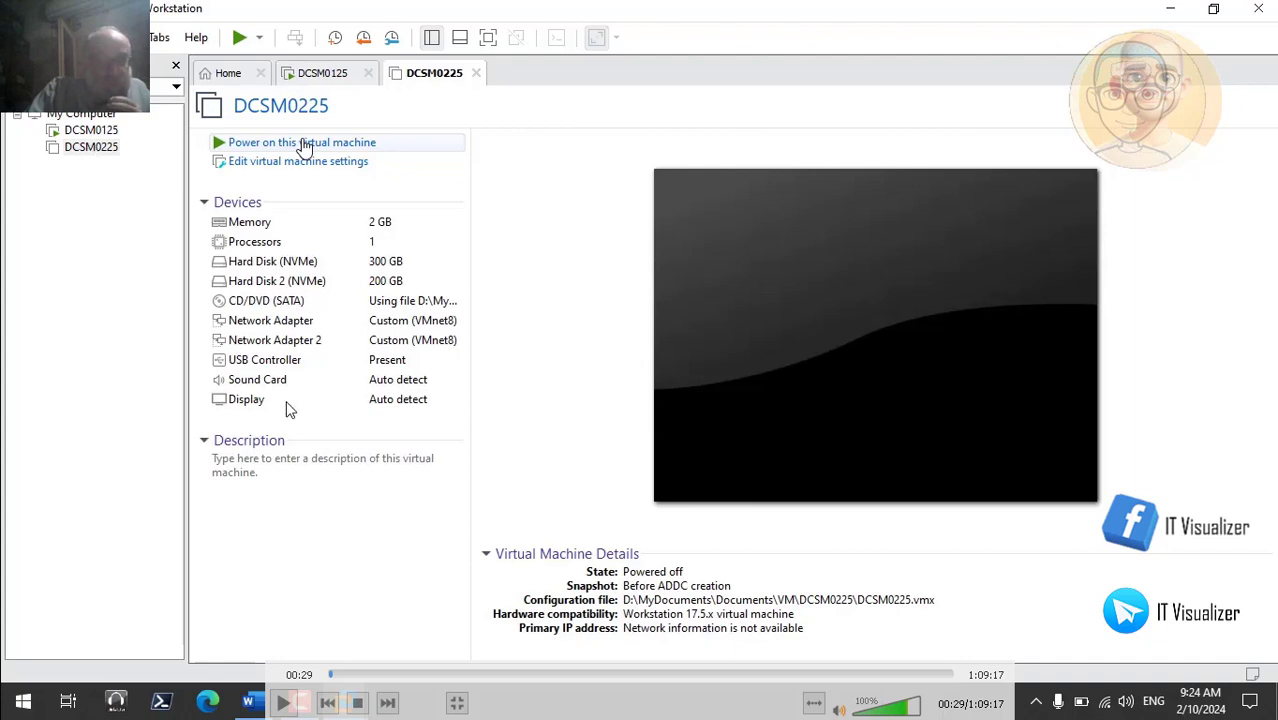
{"action": "left_click", "coordinate": [285, 703]}
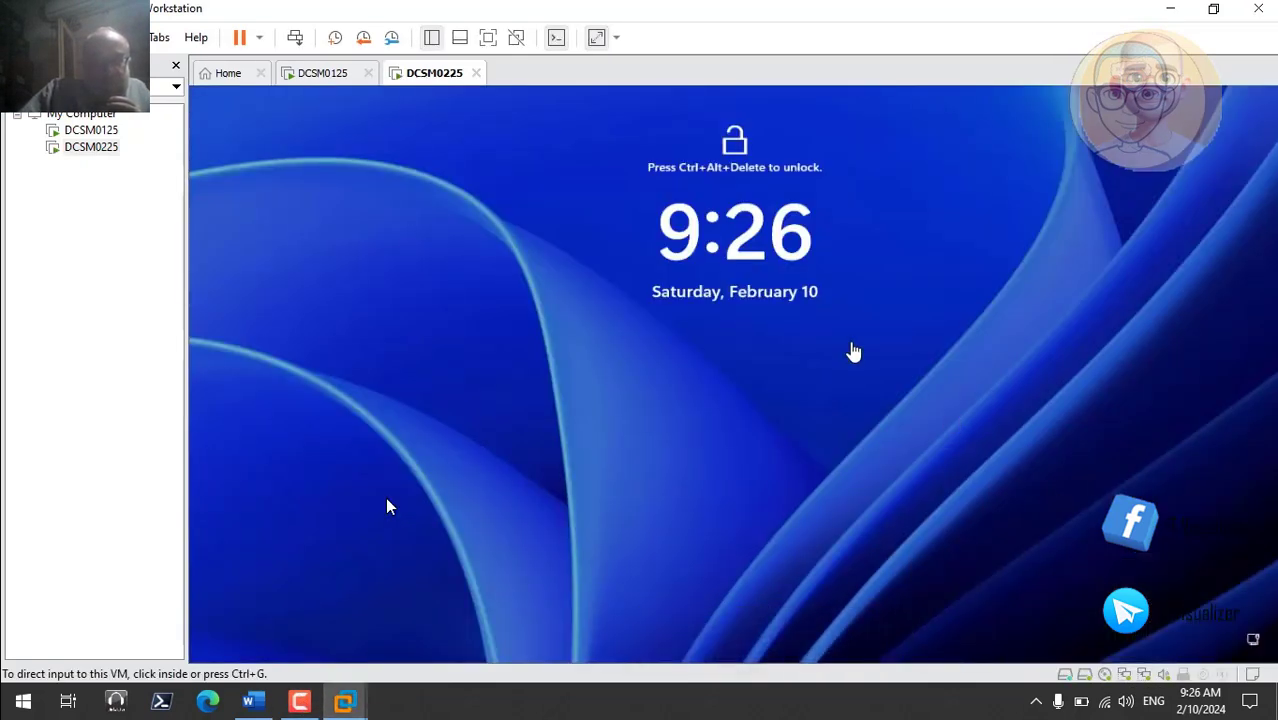
- Send Ctrl+Alt+Del, acknowledge the Matrix domain notice, and sign in with the domain user's credentials
{"action": "left_click", "coordinate": [294, 37]}
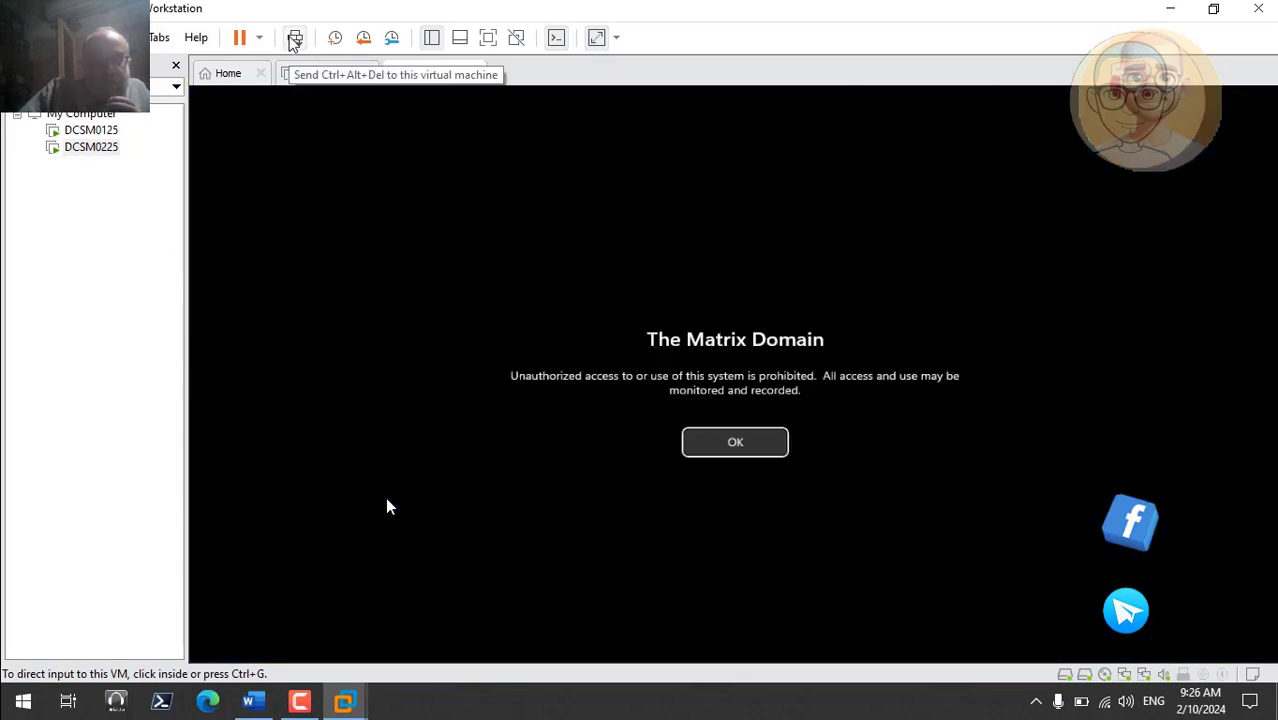
{"action": "left_click", "coordinate": [750, 446]}
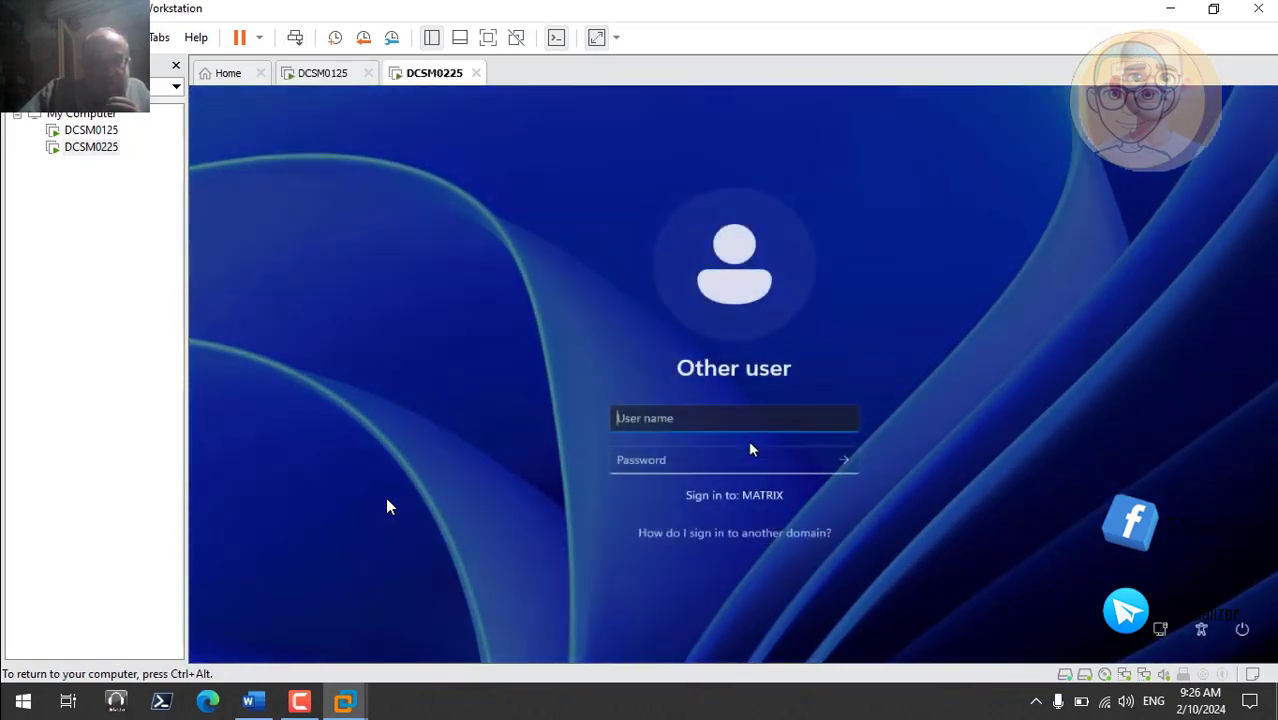
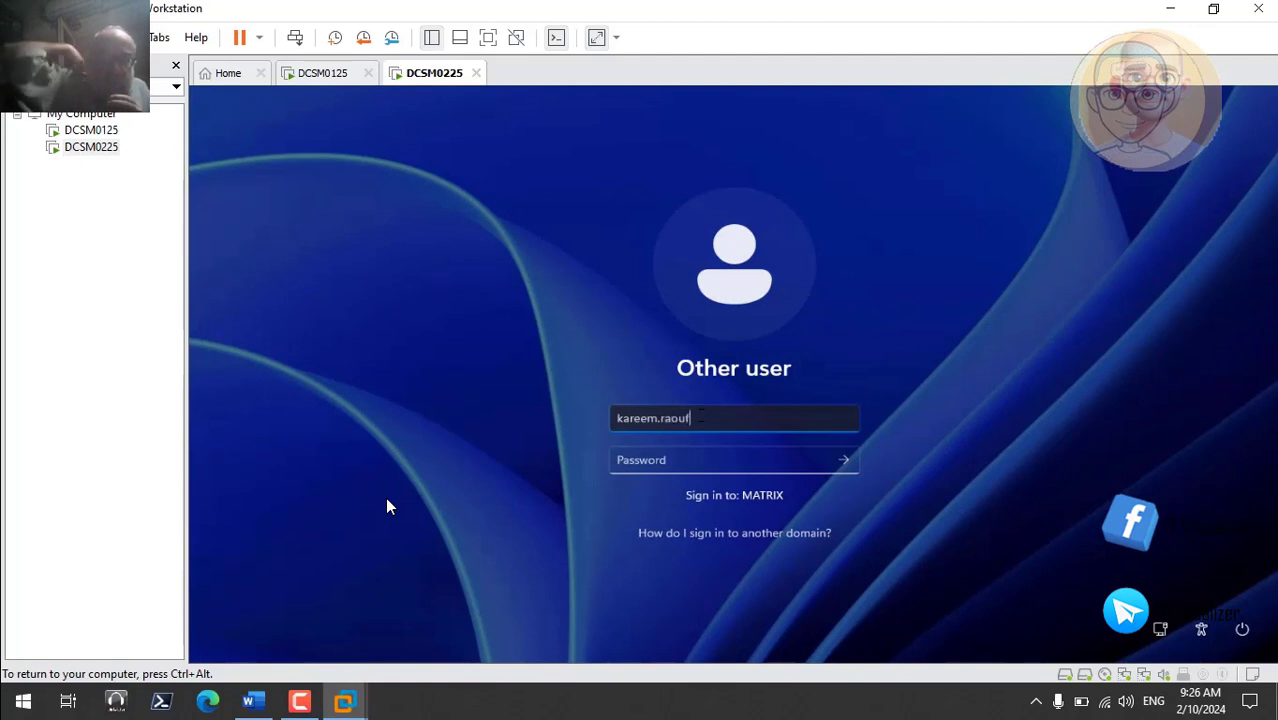
{"action": "key", "text": "Tab"}
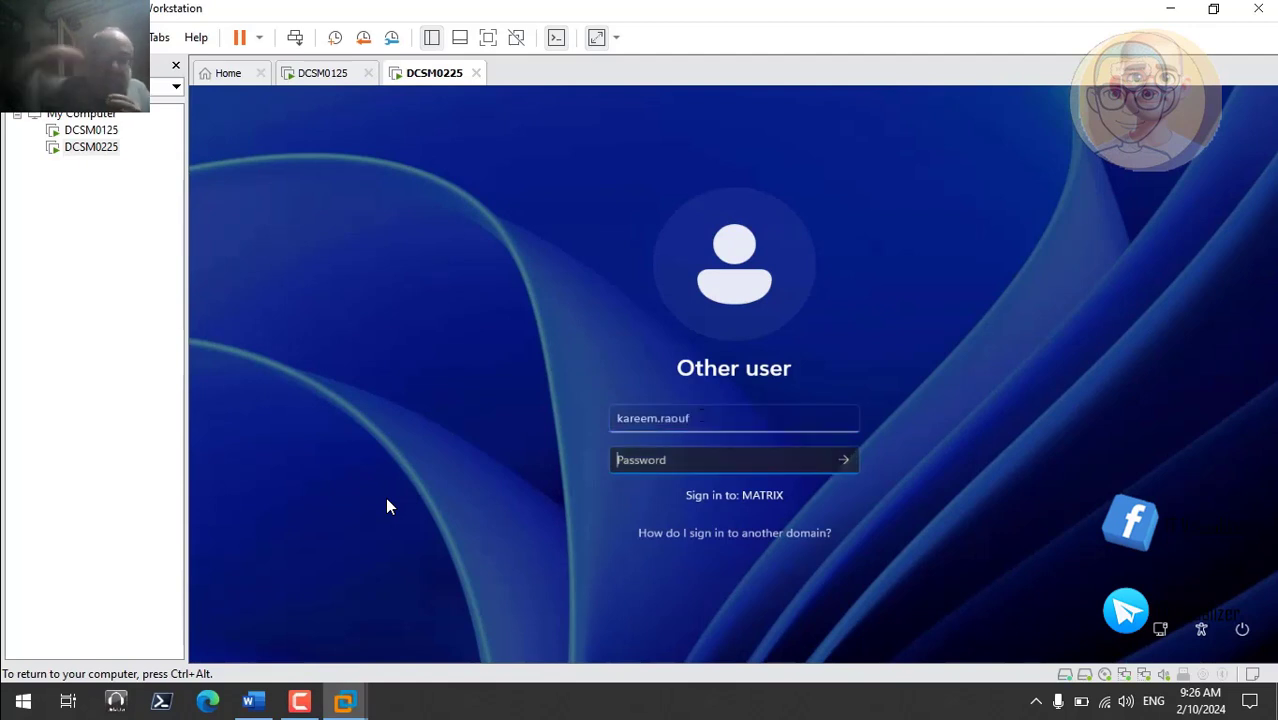
{"action": "type", "text": "P@ssw"}
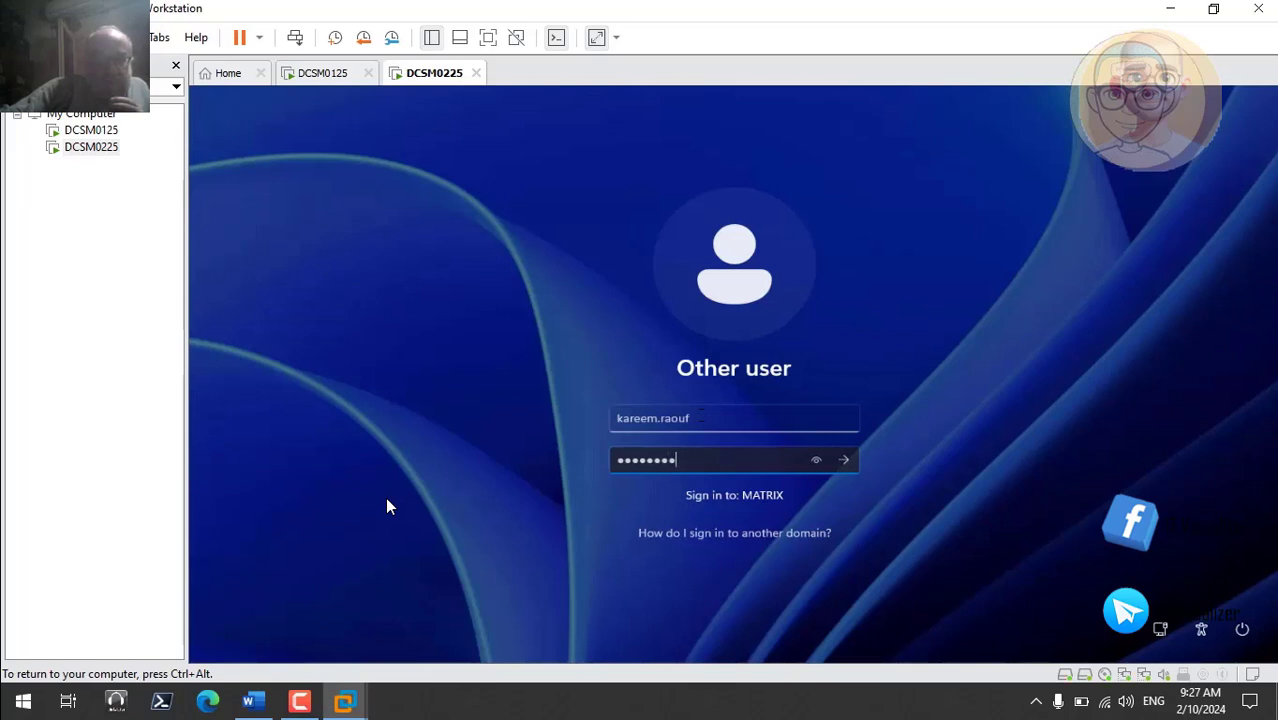
{"action": "key", "text": "Return"}
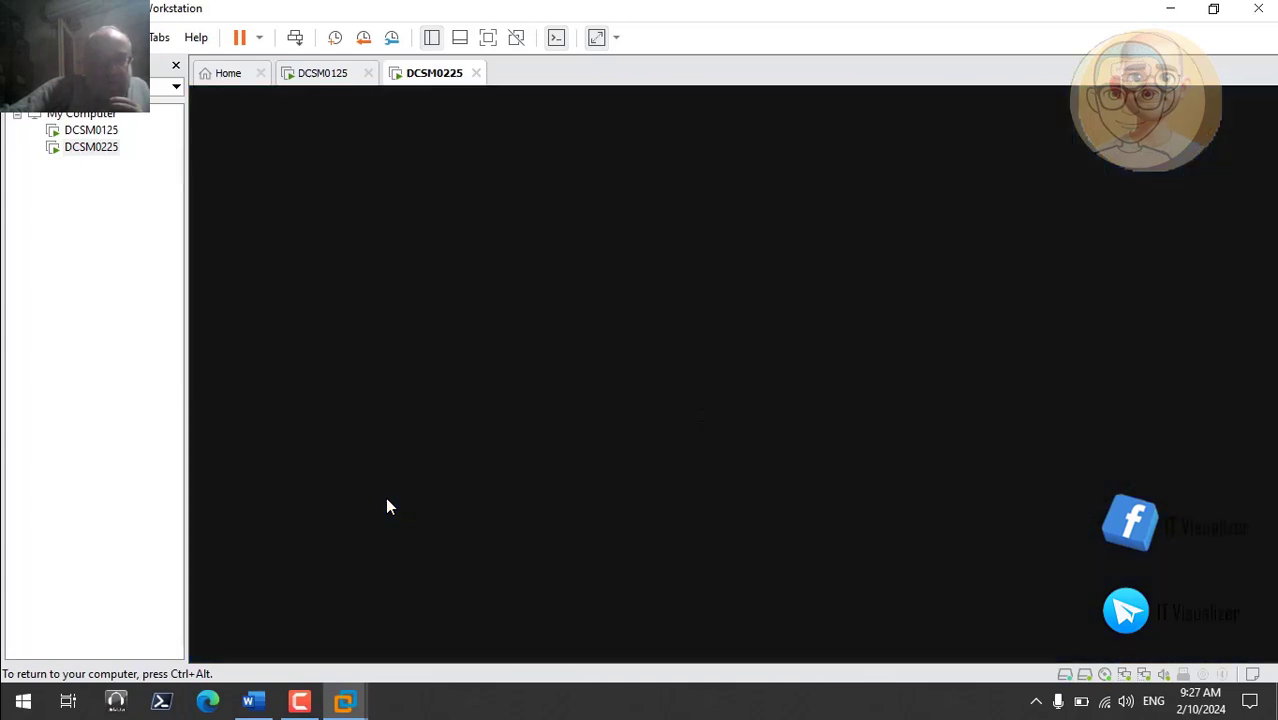
- Release input back to the host and resume the screen recording
{"action": "key", "text": "ctrl+alt"}
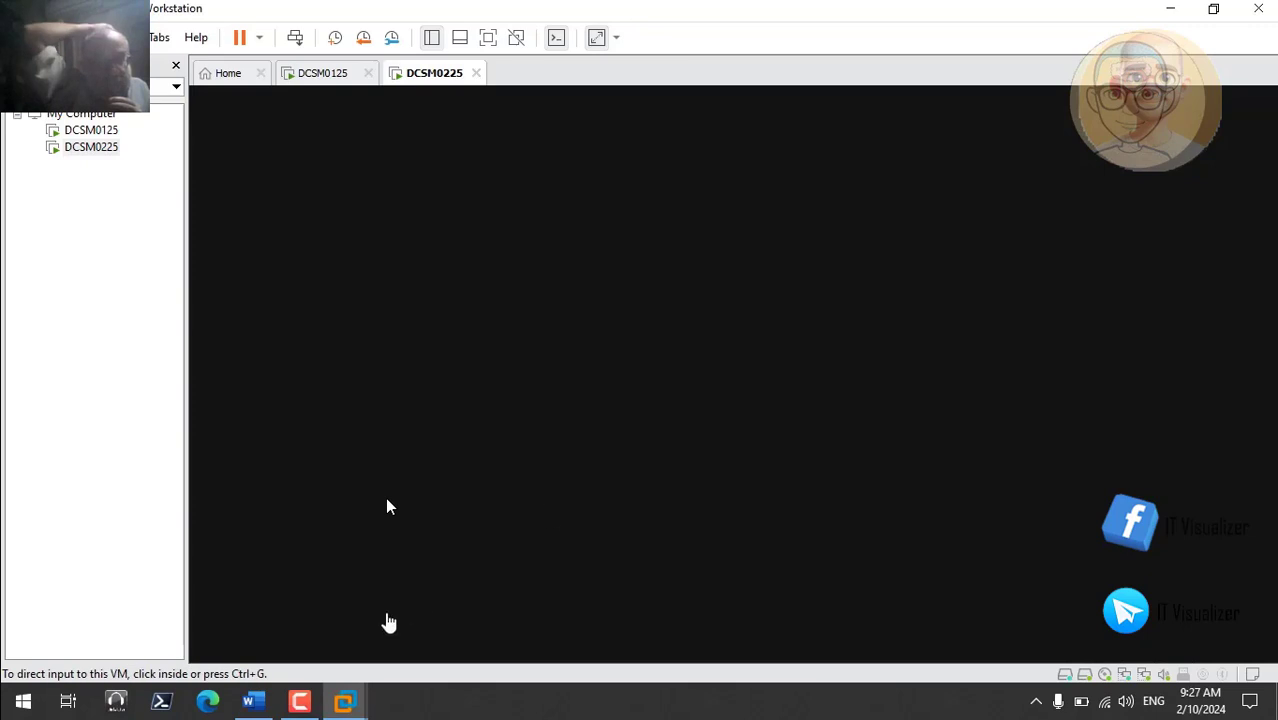
{"action": "left_click", "coordinate": [302, 701]}
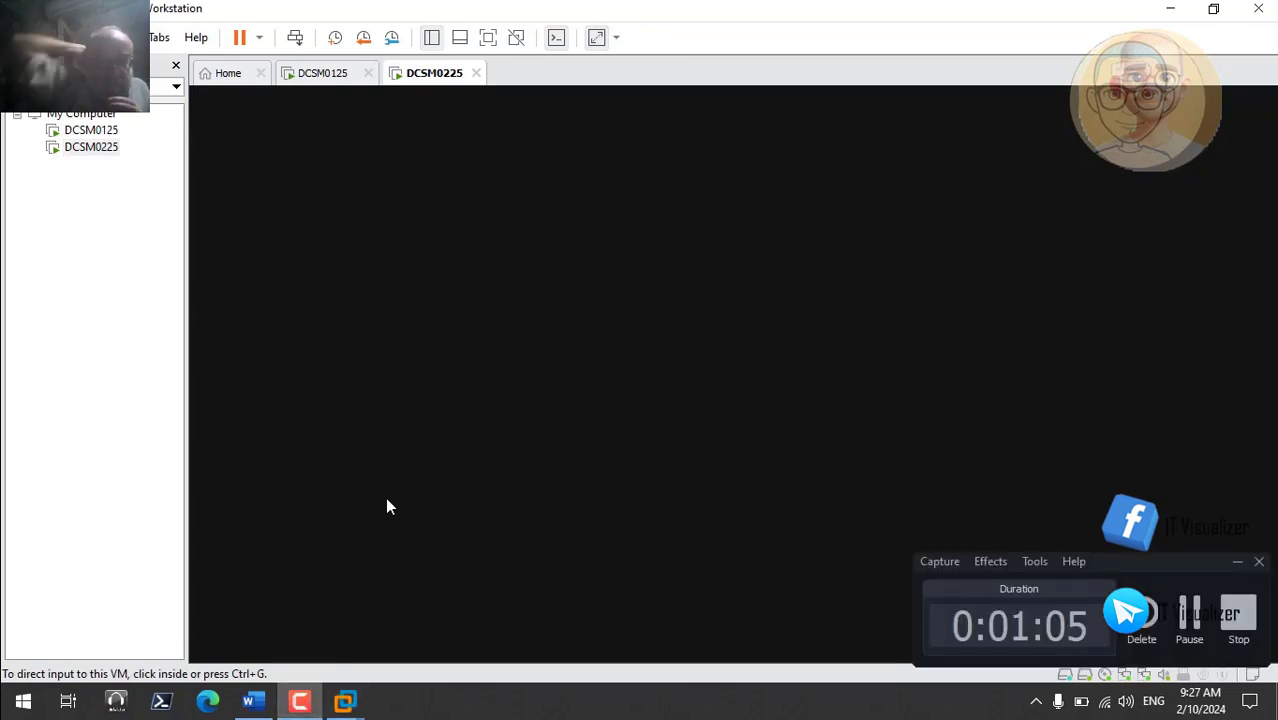
{"action": "left_click", "coordinate": [1189, 617]}
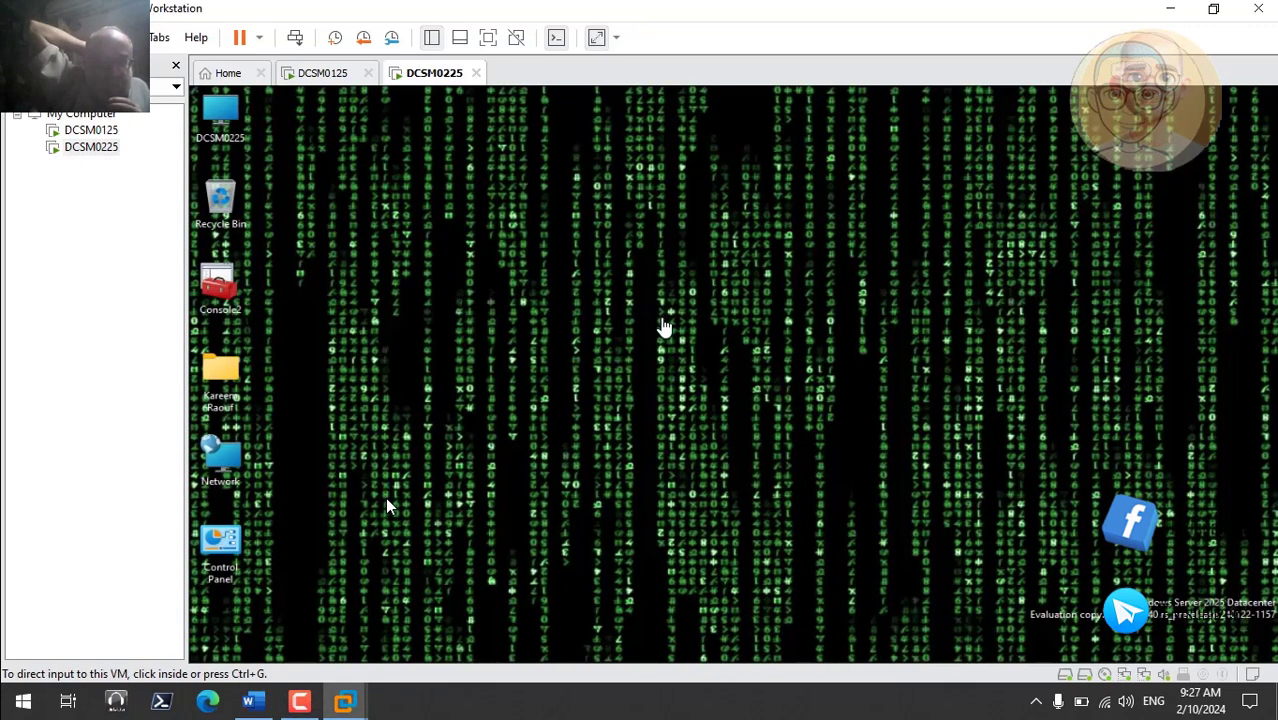
- Power off DCSM0225 from the Power dropdown and confirm the power-off
{"action": "left_click", "coordinate": [261, 38]}
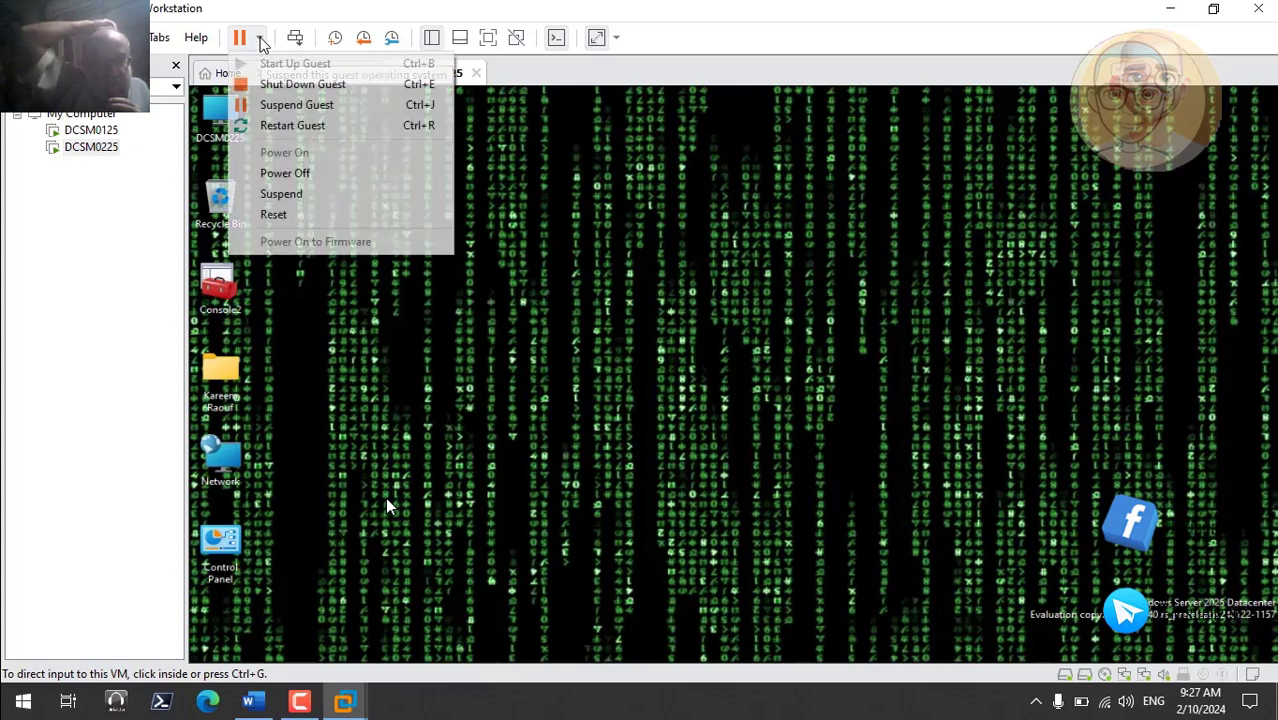
{"action": "left_click", "coordinate": [290, 172]}
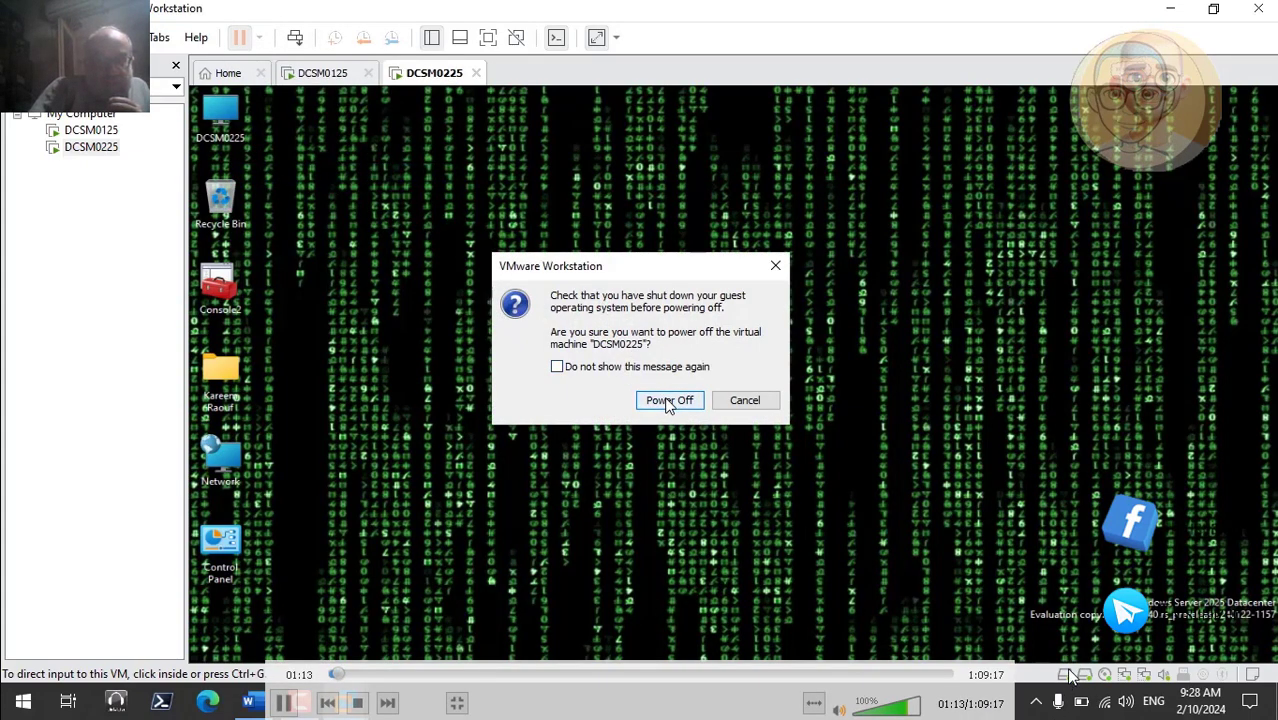
{"action": "left_click", "coordinate": [687, 400]}
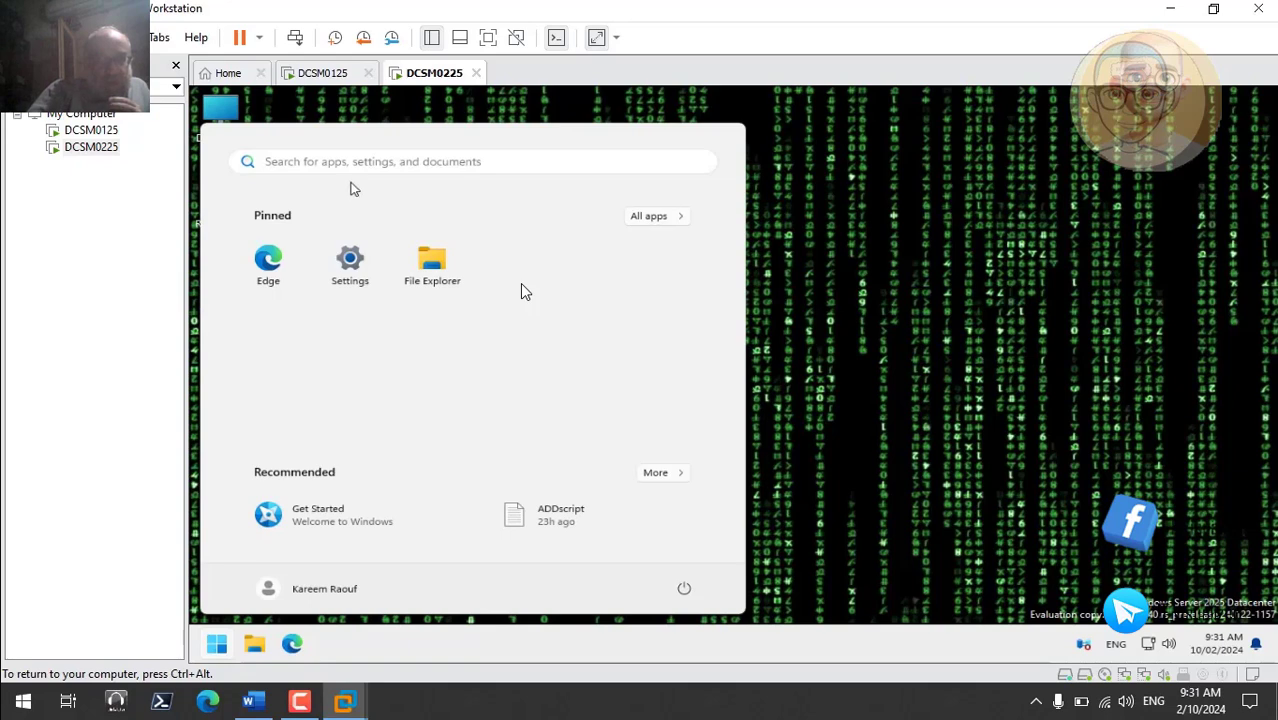
- Search 'server manager' in the guest's Windows search and open Server Manager
{"action": "key", "text": "super+s"}
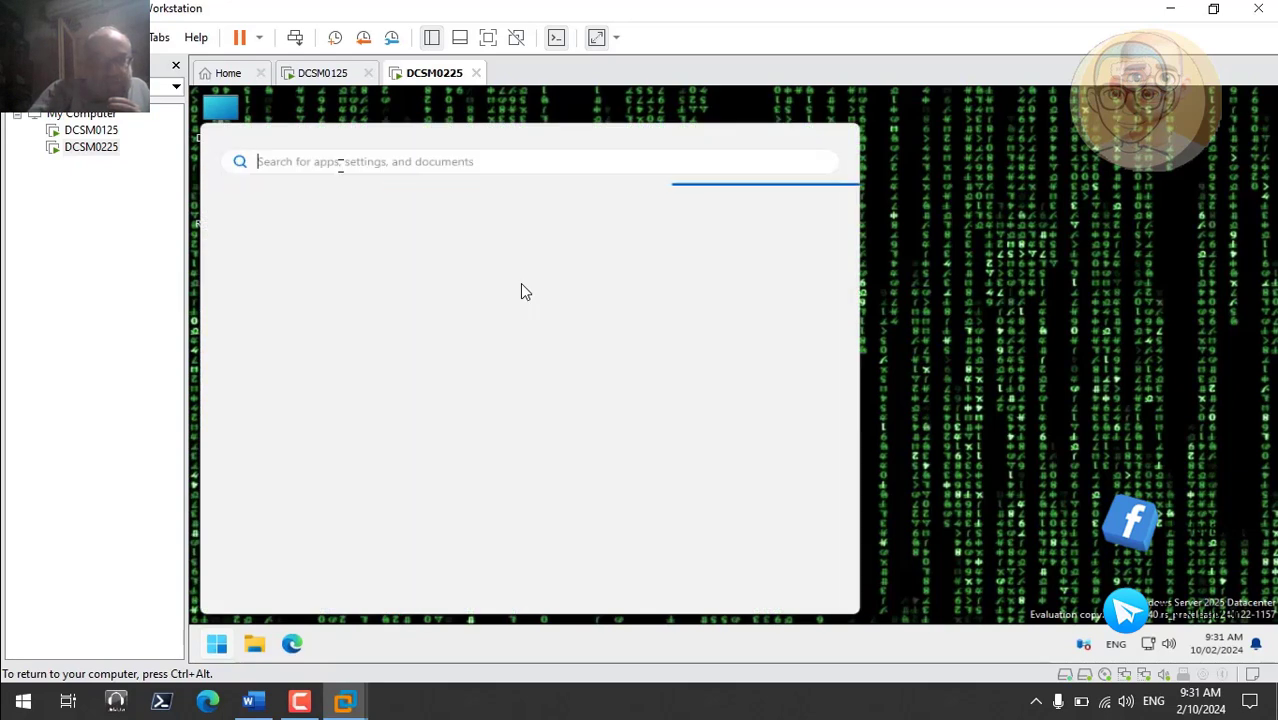
{"action": "type", "text": "server "}
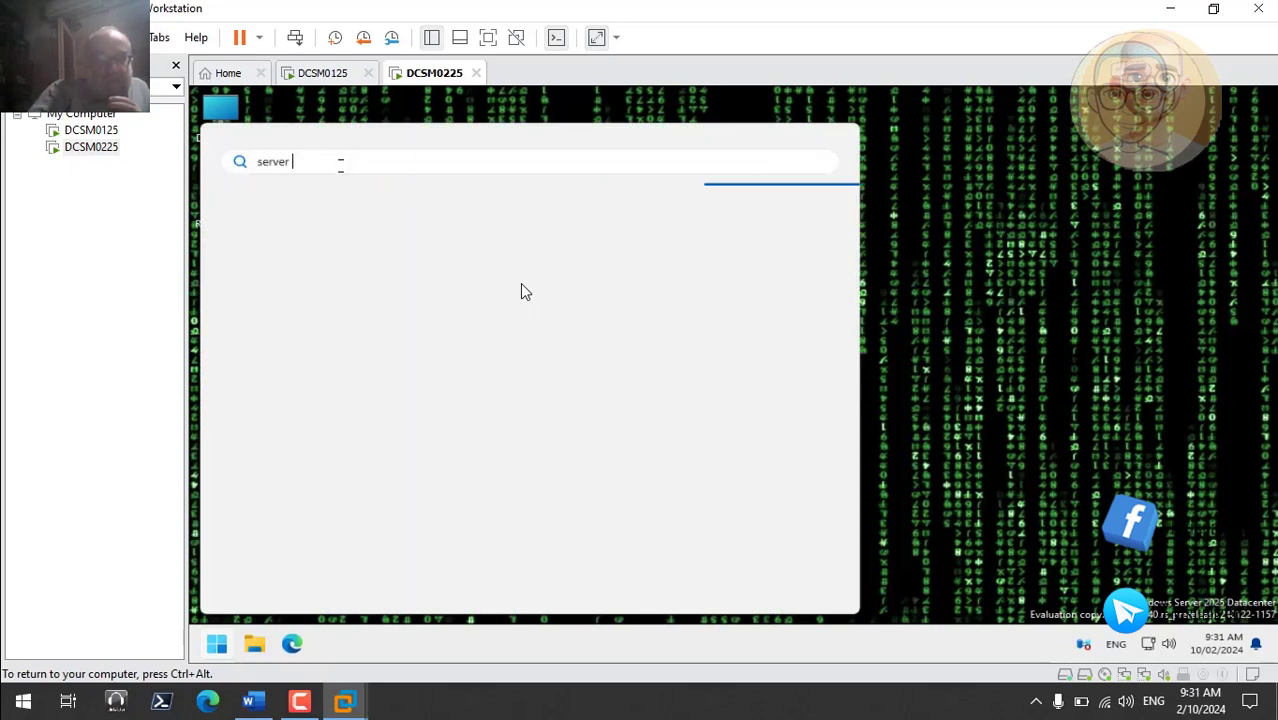
{"action": "type", "text": "manager"}
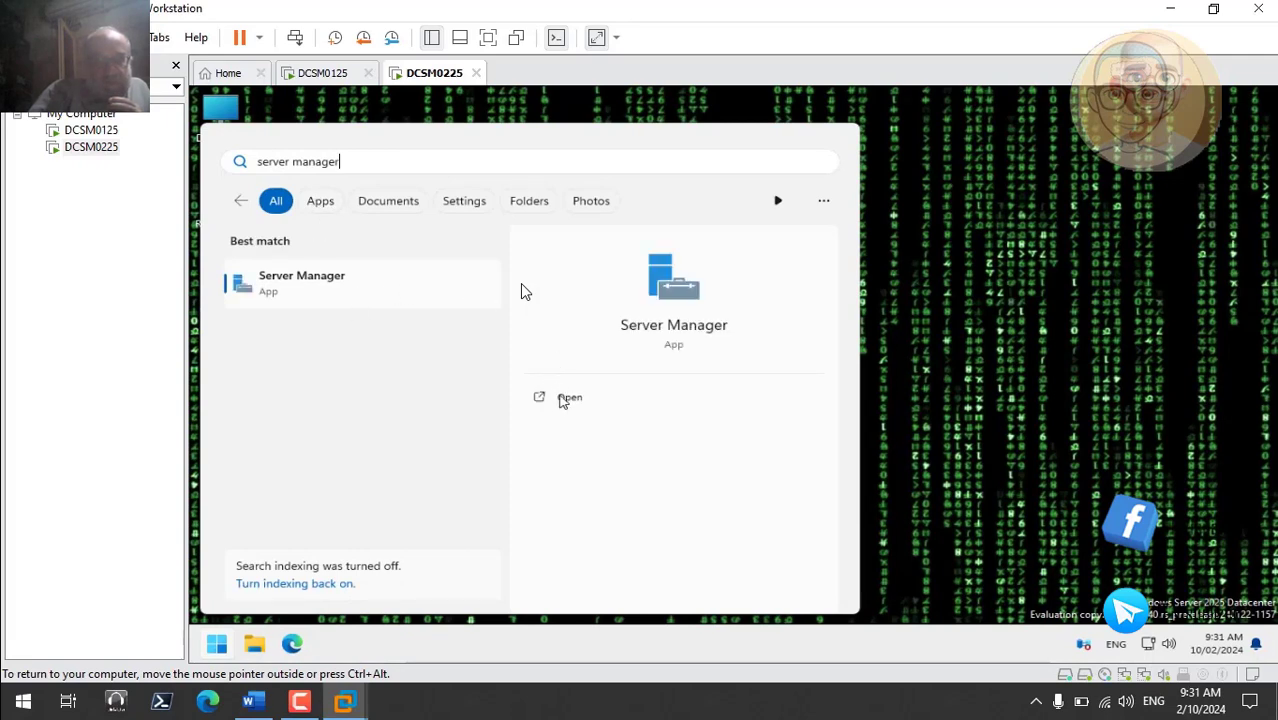
{"action": "left_click", "coordinate": [566, 399]}
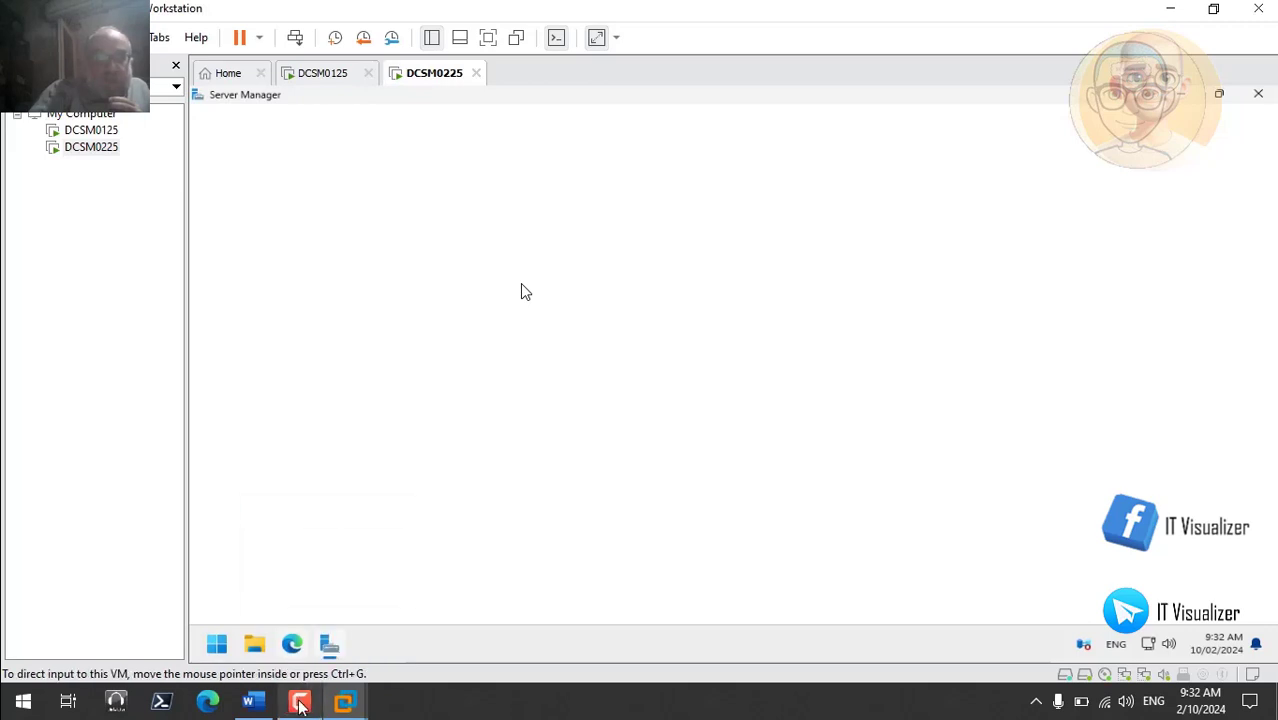
- Return input to the VM, pause playback, and close the Windows Admin Center and Azure Arc notice
{"action": "left_click", "coordinate": [300, 703]}
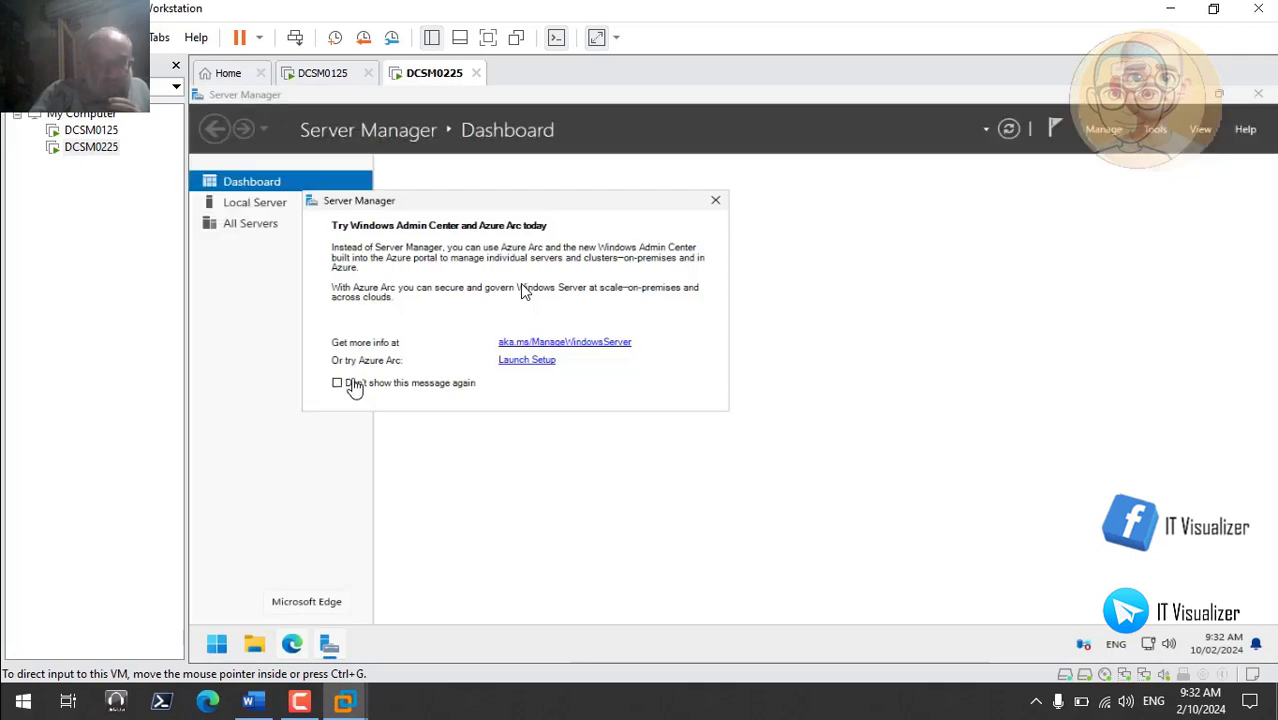
{"action": "left_click", "coordinate": [350, 383]}
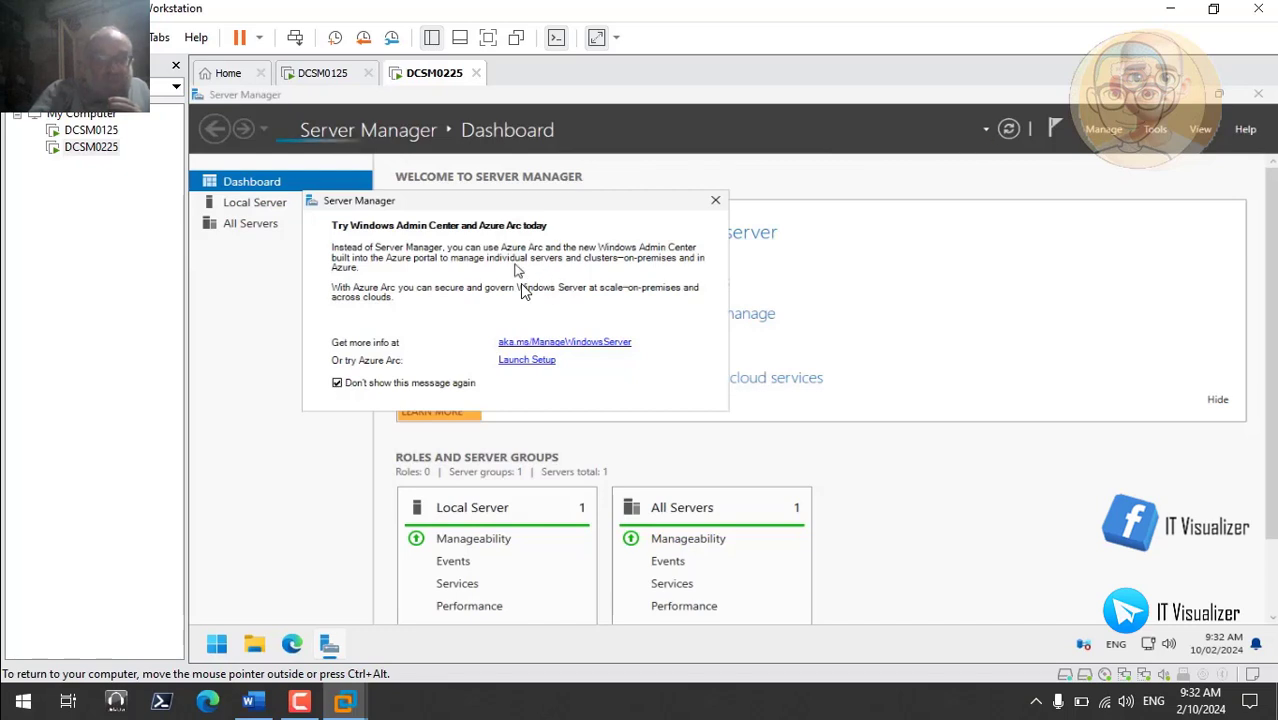
{"action": "mouse_move", "coordinate": [300, 690]}
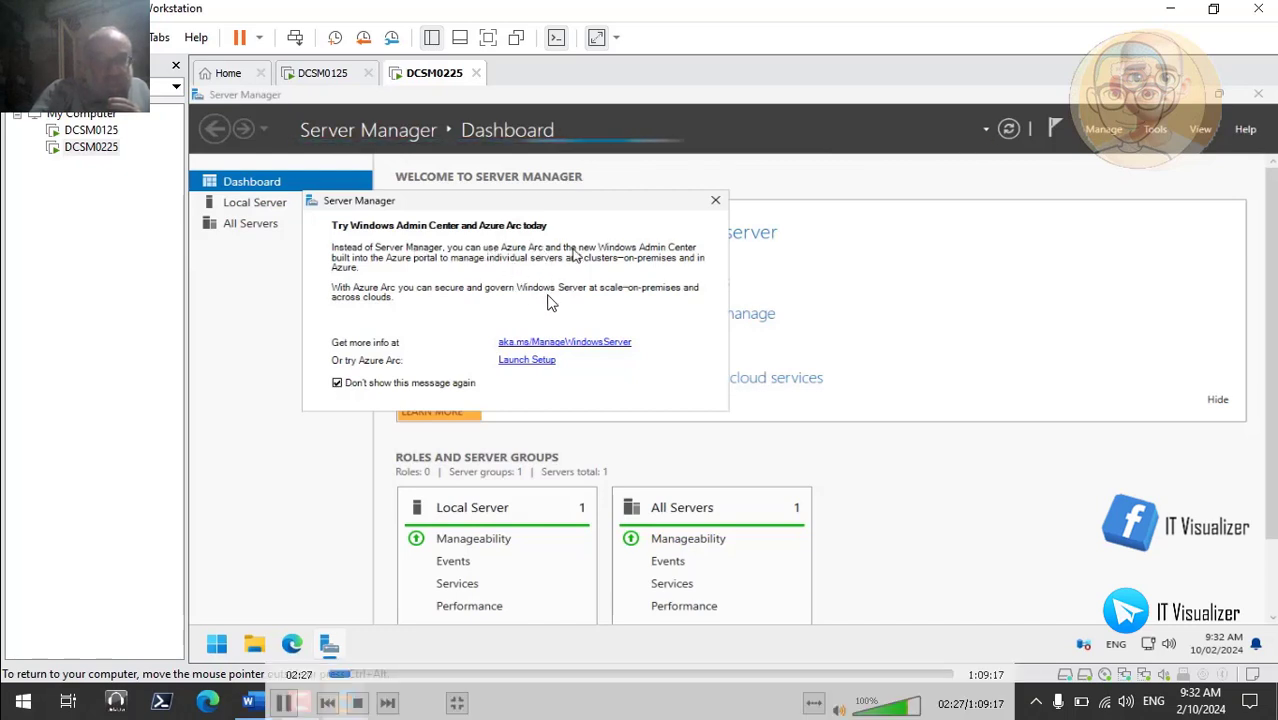
{"action": "left_click", "coordinate": [284, 703]}
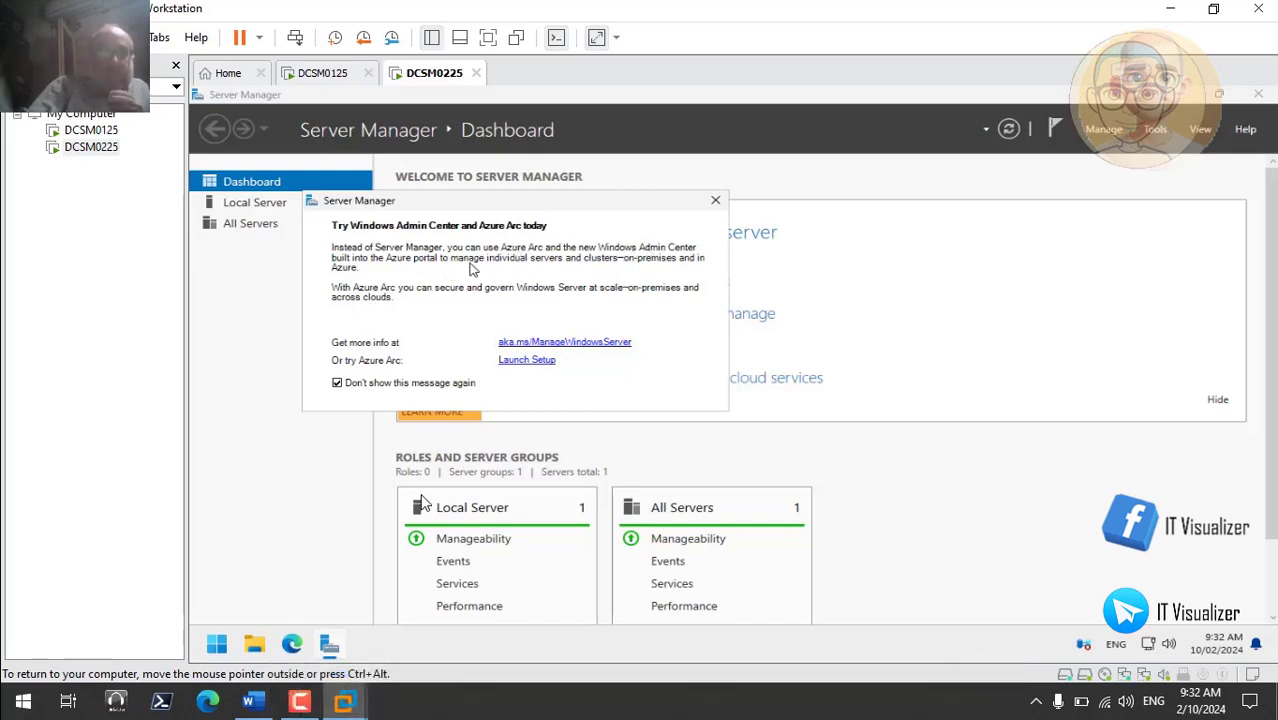
{"action": "left_click", "coordinate": [715, 201]}
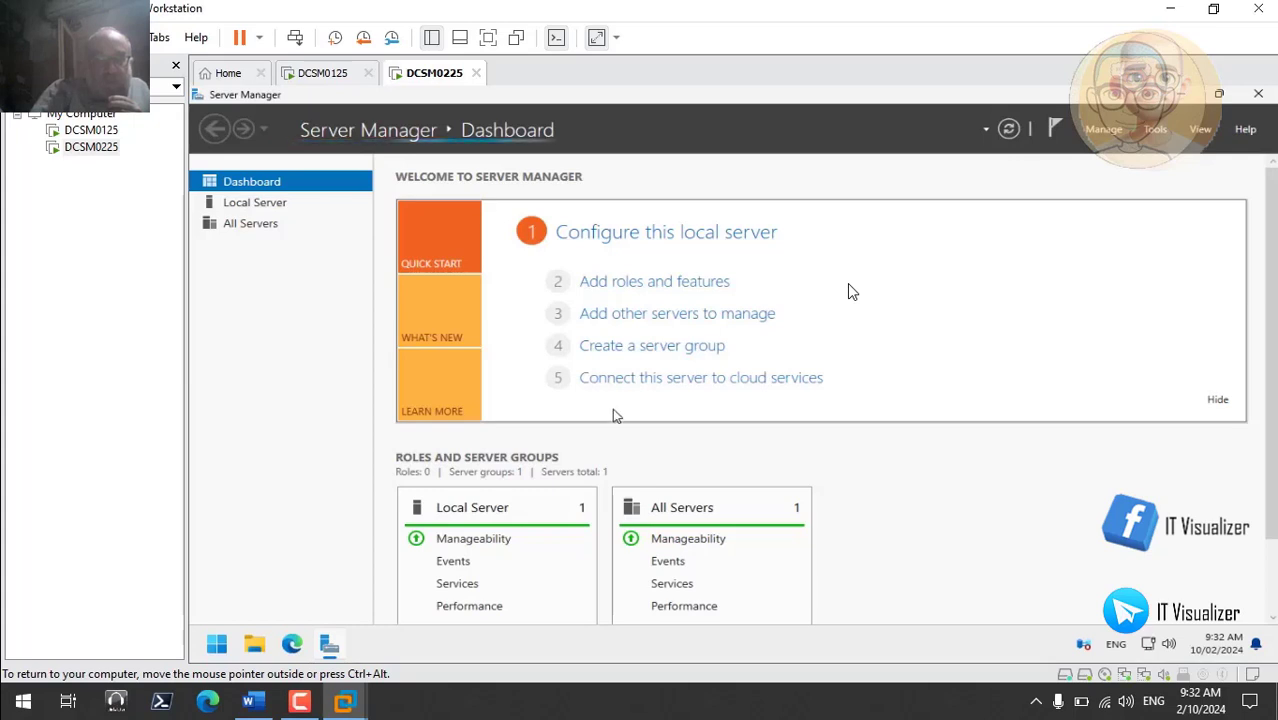
- Open the All Servers Services alert, showing Intersite Messaging (IsmServ) stopped on DCSM0225
{"action": "mouse_move", "coordinate": [330, 645]}
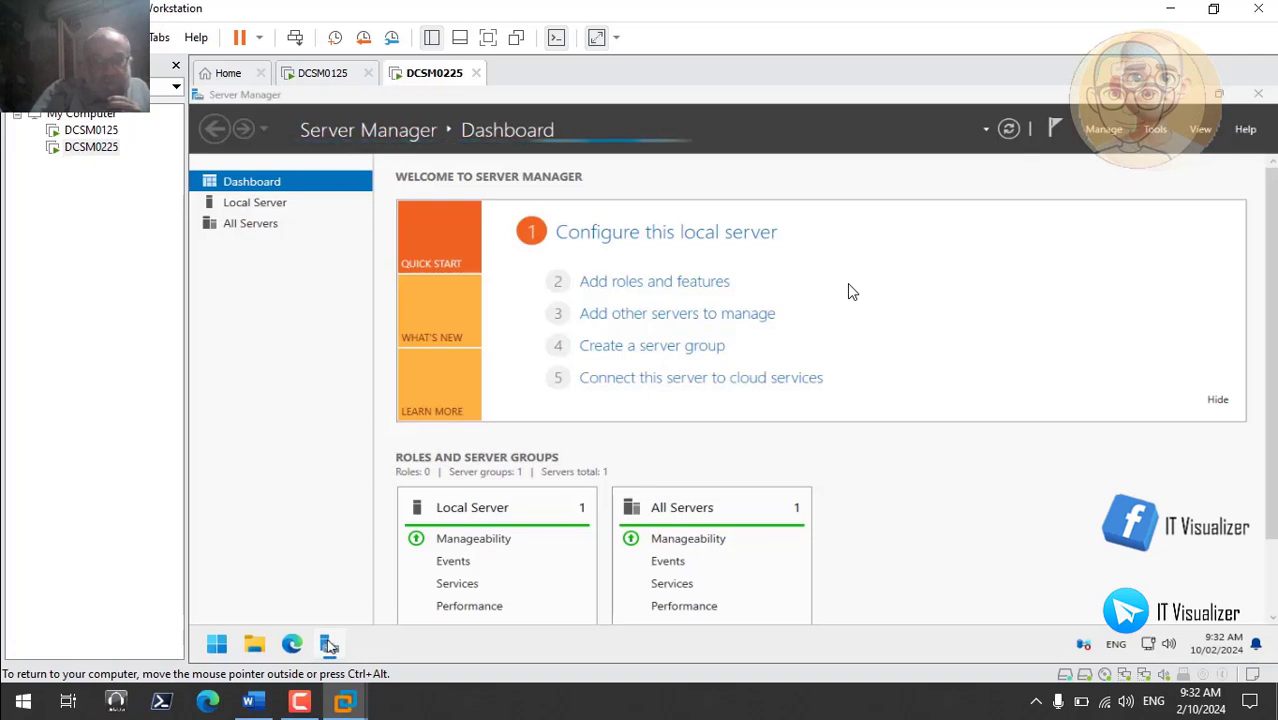
{"action": "right_click", "coordinate": [330, 647]}
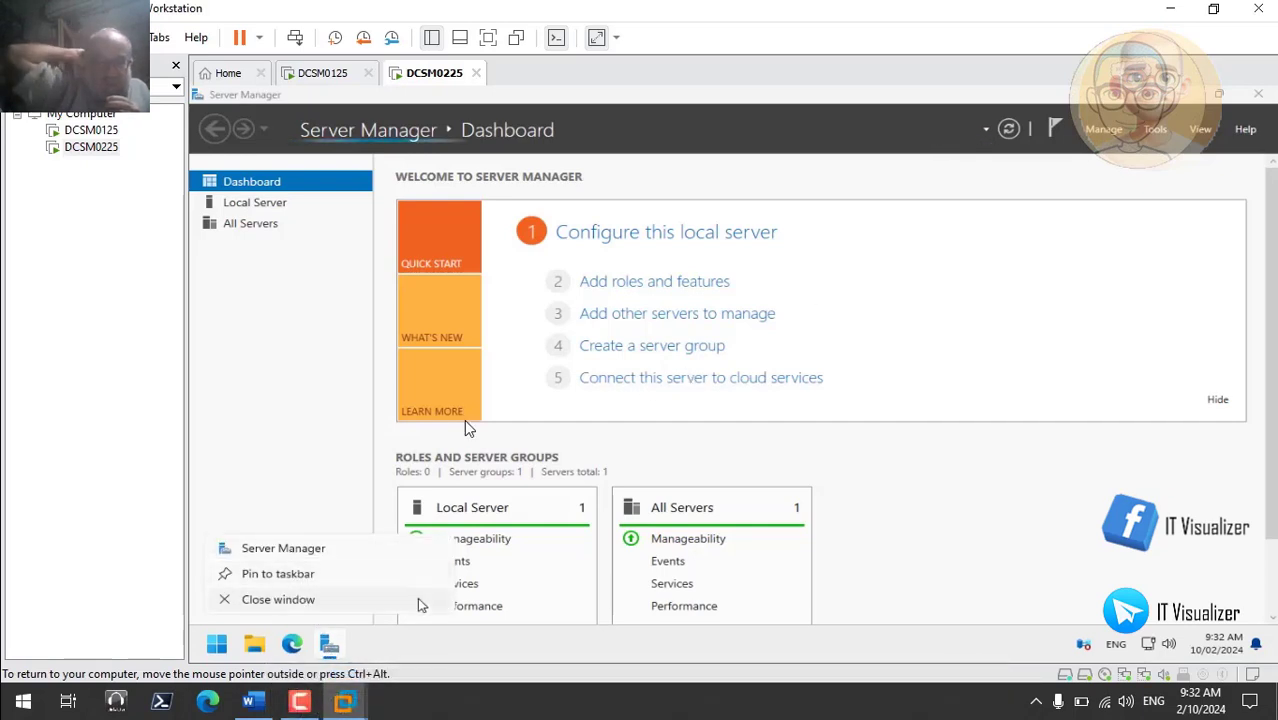
{"action": "left_click", "coordinate": [365, 583]}
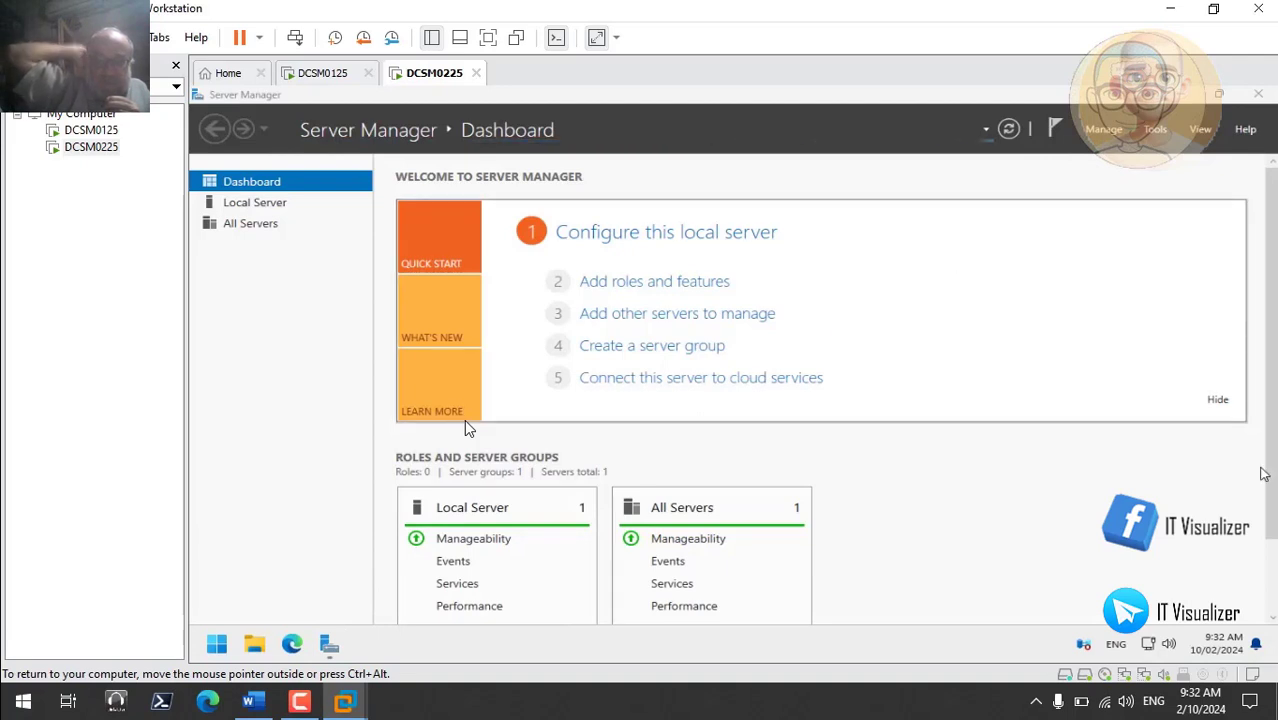
{"action": "scroll", "coordinate": [464, 419], "scroll_direction": "down", "scroll_amount": 2}
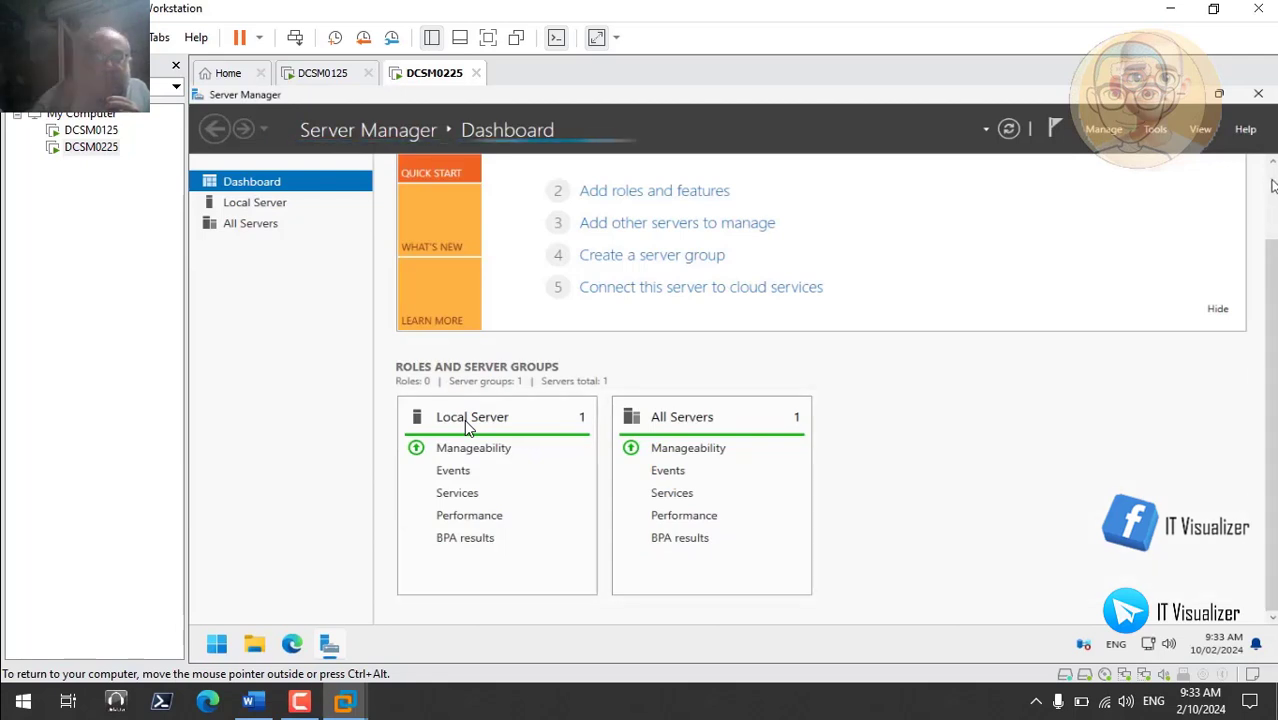
{"action": "scroll", "coordinate": [464, 419], "scroll_direction": "up", "scroll_amount": 2}
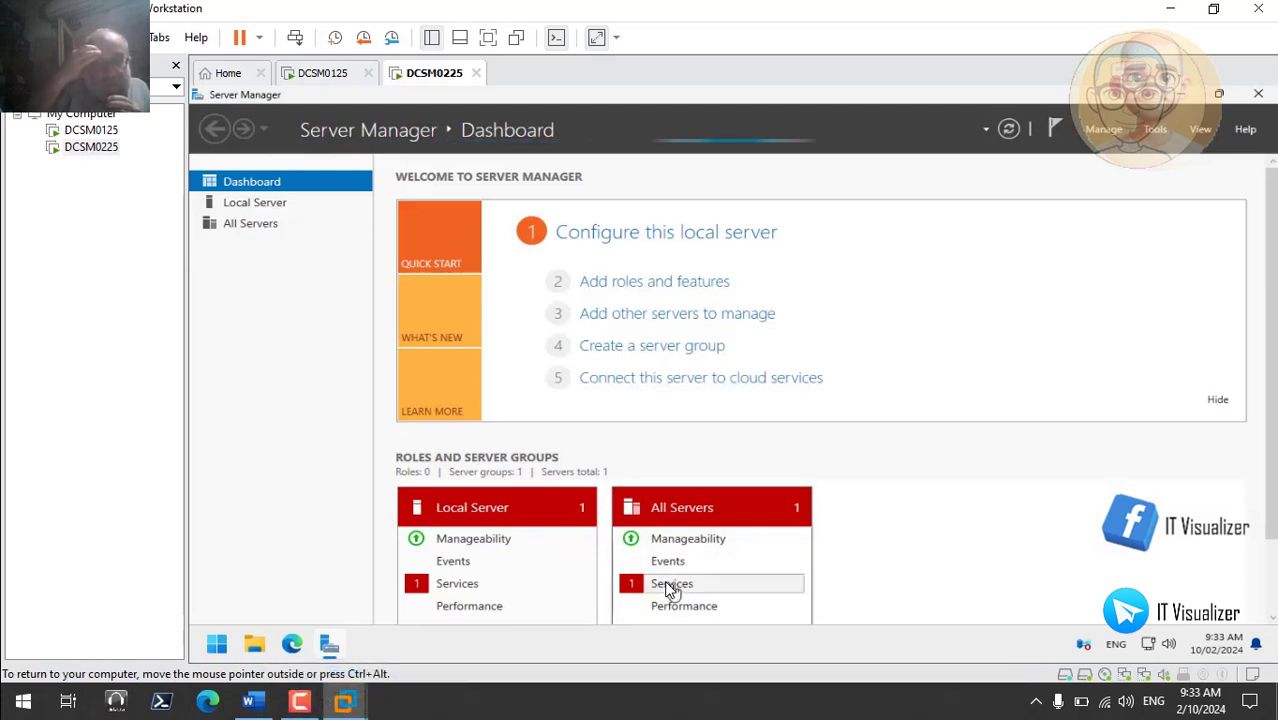
{"action": "left_click", "coordinate": [671, 586]}
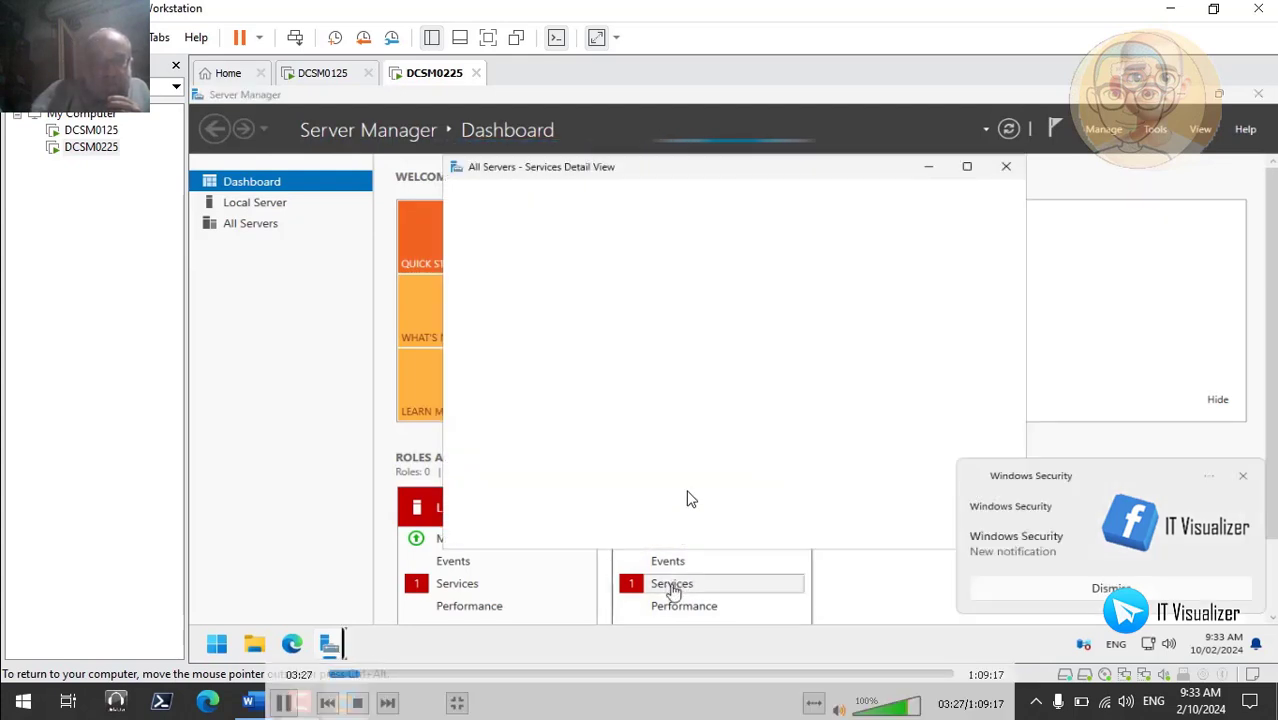
- Close the Services Detail View with OK, leaving the Intersite Messaging service stopped
{"action": "left_click", "coordinate": [285, 704]}
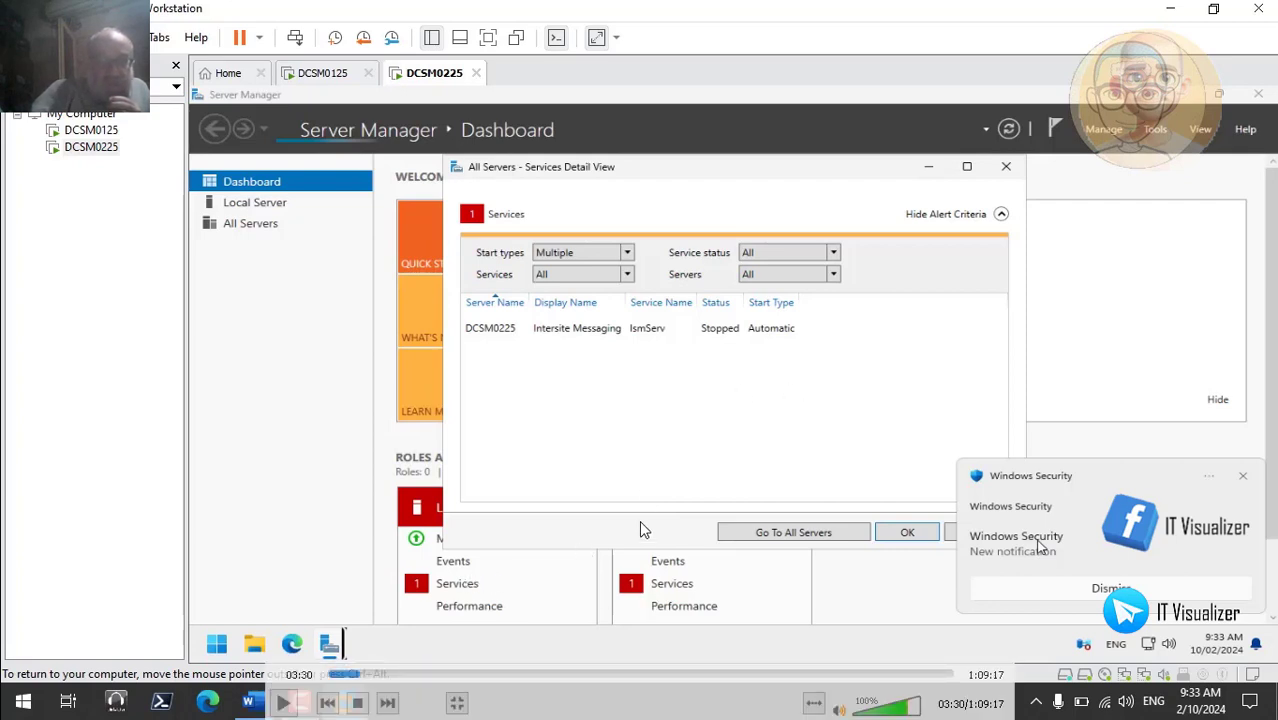
{"action": "left_click", "coordinate": [283, 702]}
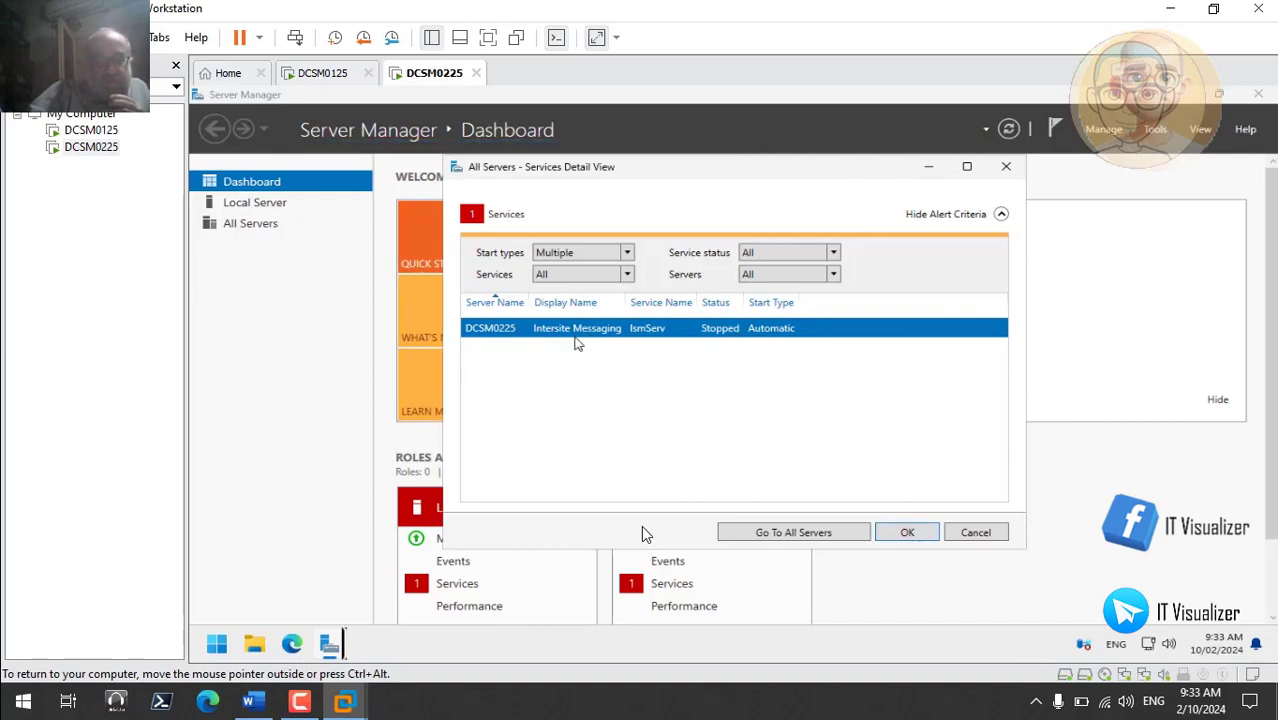
{"action": "right_click", "coordinate": [558, 333]}
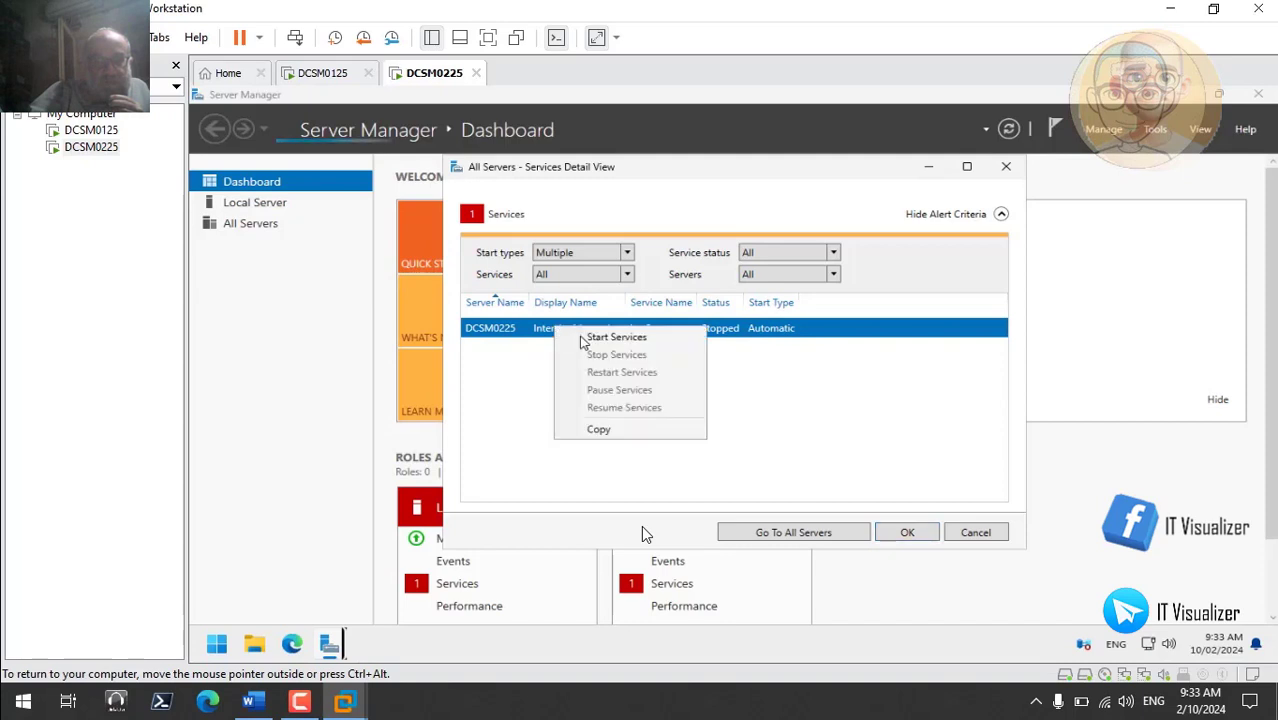
{"action": "left_click", "coordinate": [575, 338]}
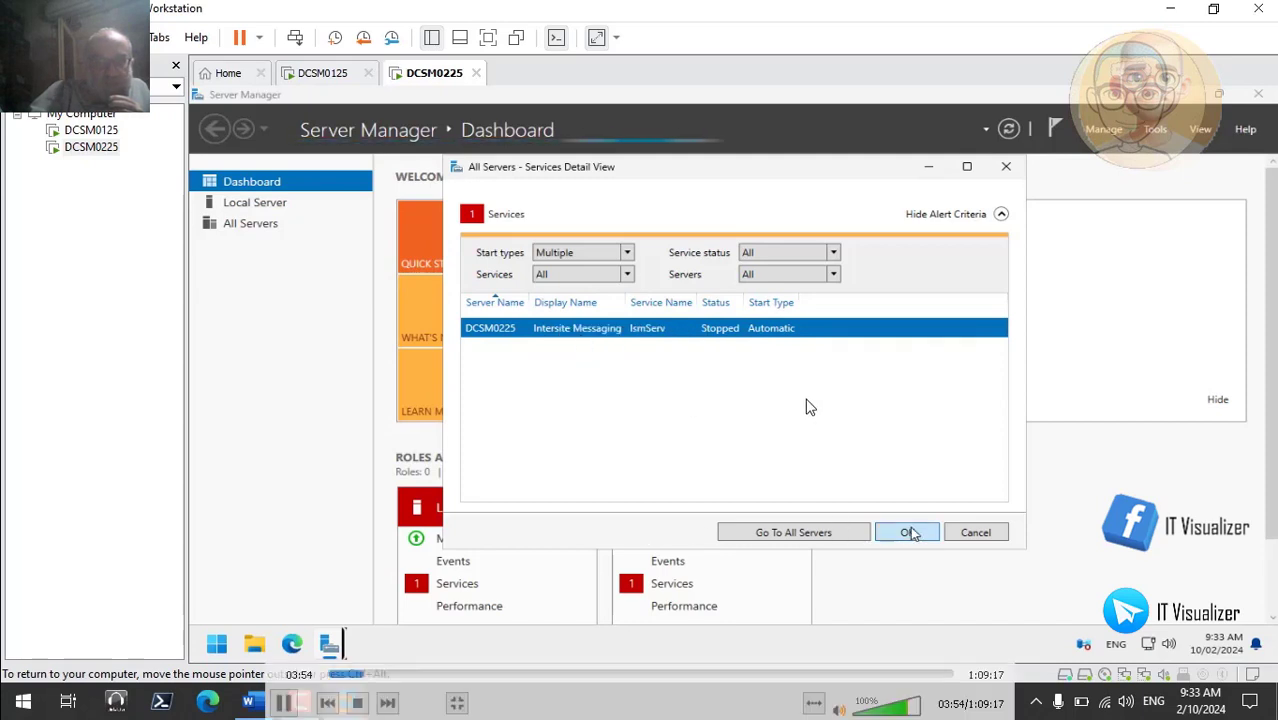
{"action": "left_click", "coordinate": [906, 532]}
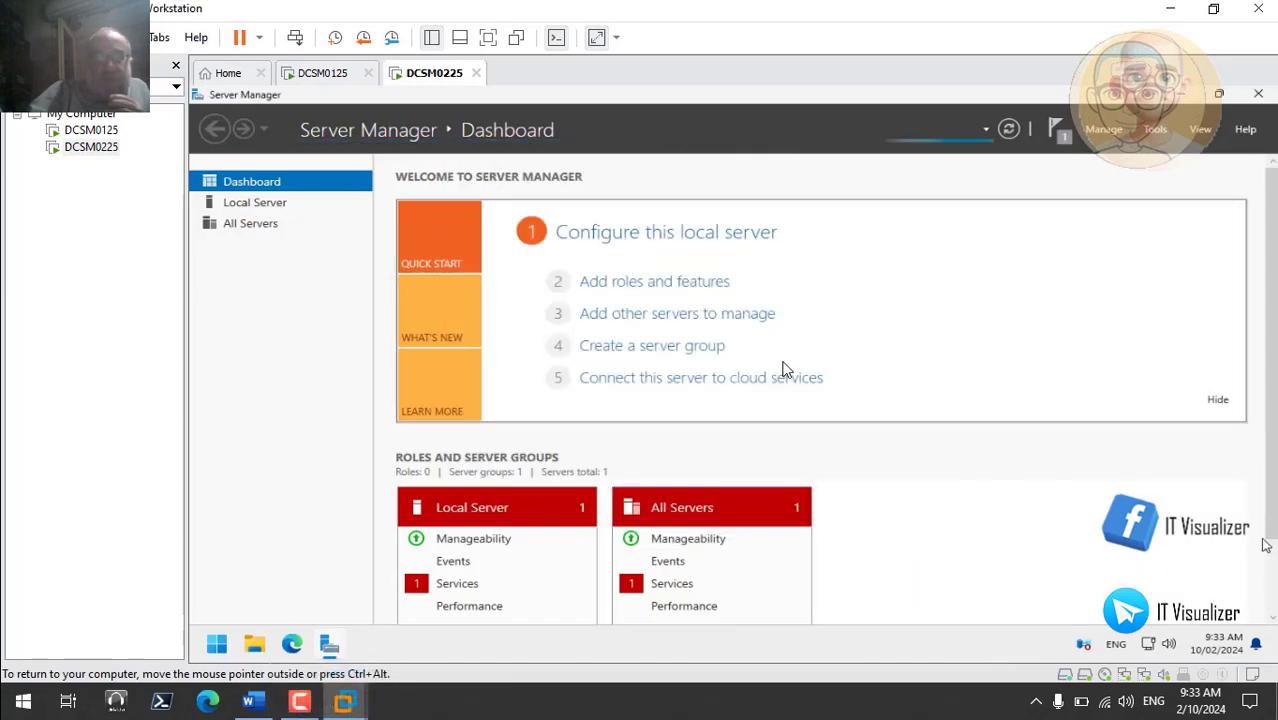
- Review the dashboard's Services alerts and open Server Manager's Manage menu
{"action": "scroll", "coordinate": [785, 369], "scroll_direction": "down", "scroll_amount": 3}
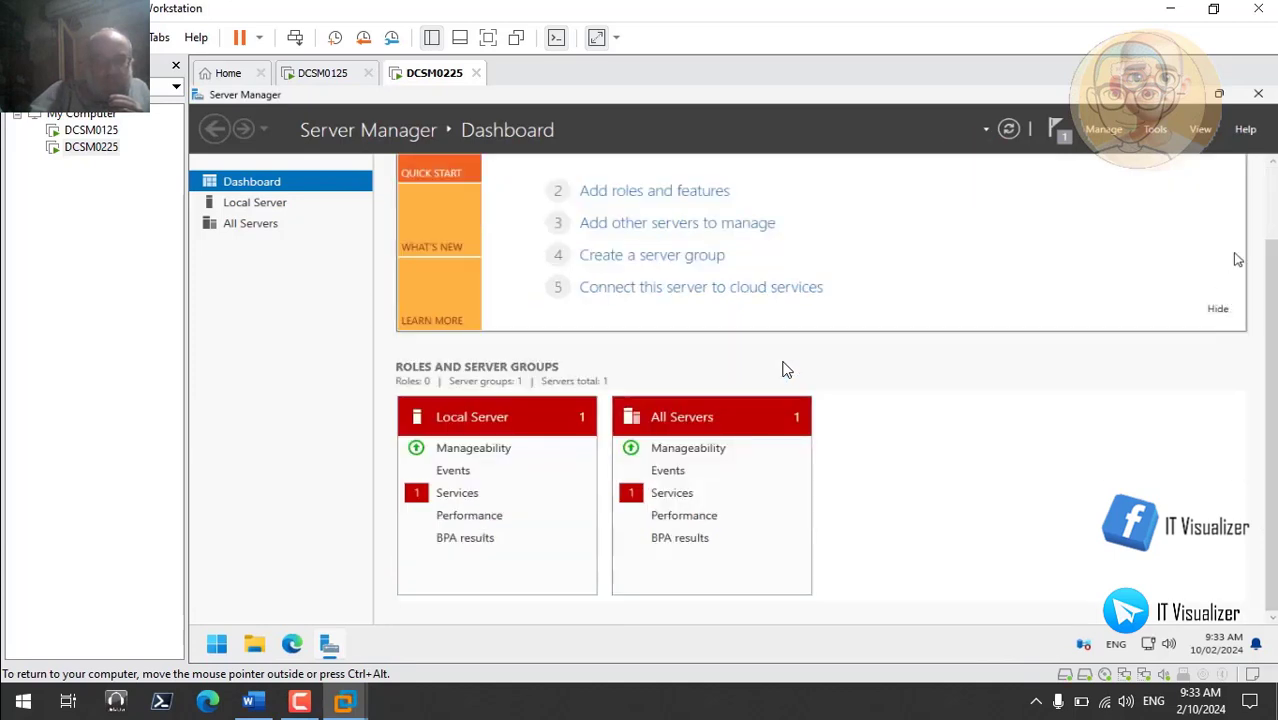
{"action": "scroll", "coordinate": [785, 369], "scroll_direction": "up", "scroll_amount": 3}
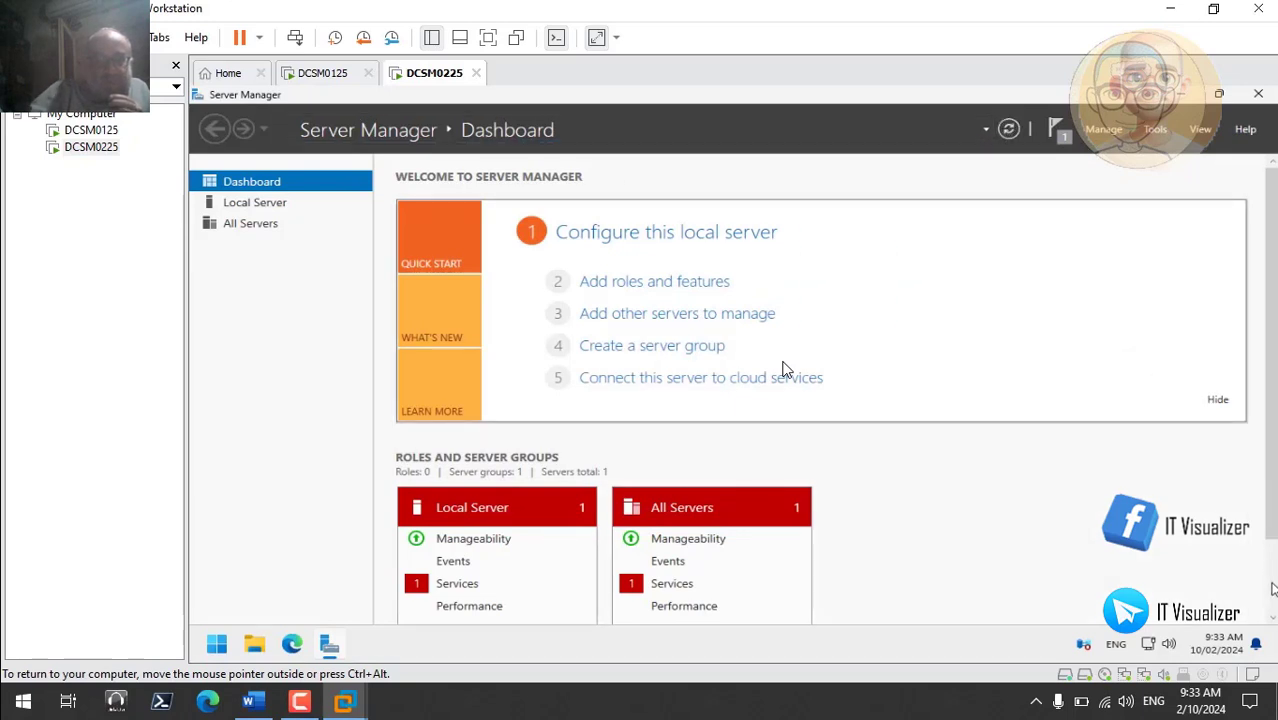
{"action": "scroll", "coordinate": [785, 368], "scroll_direction": "down", "scroll_amount": 2}
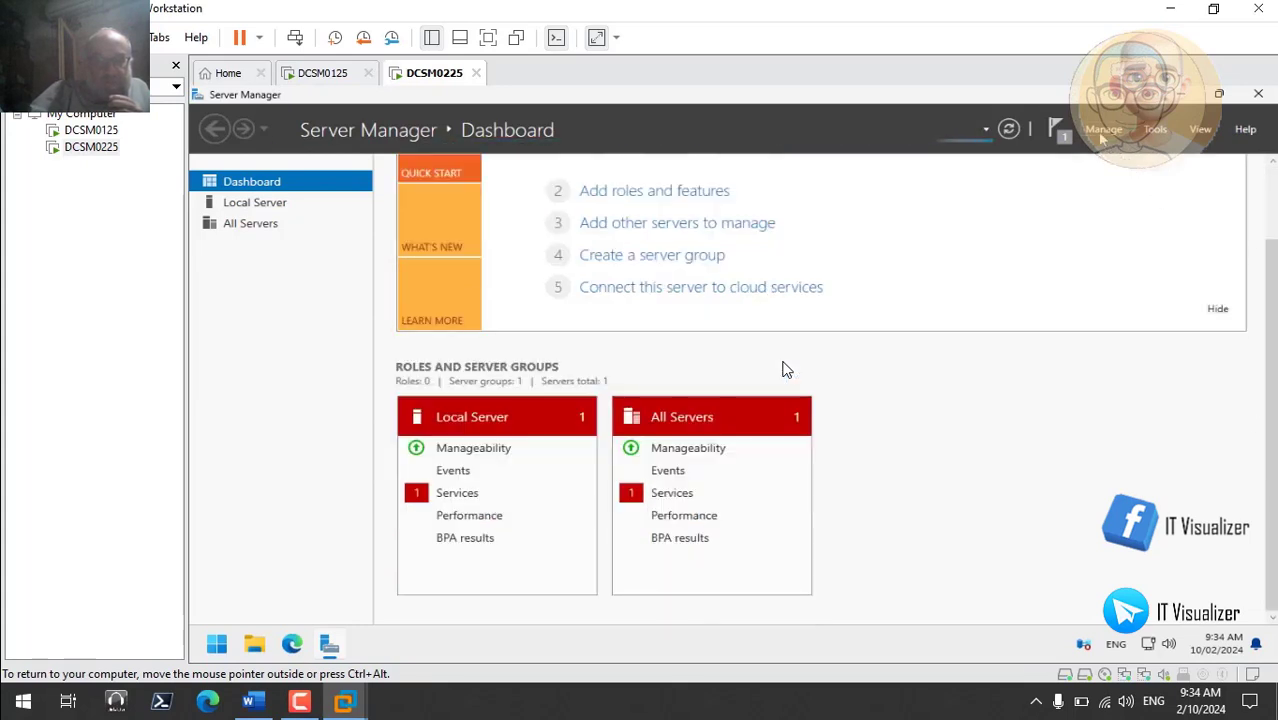
{"action": "left_click", "coordinate": [1101, 137]}
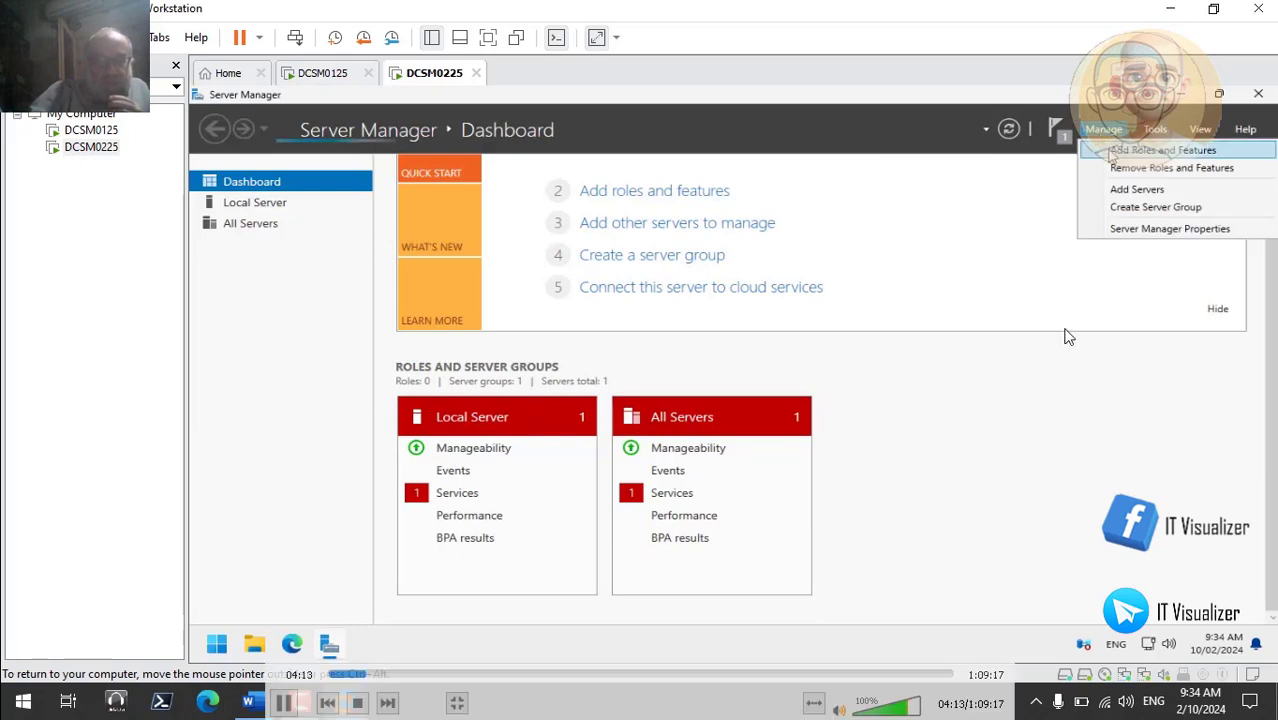
- Run Add Roles and Features with role-based installation on DCSM0225.Matrix.Internal up to Select server roles
{"action": "left_click", "coordinate": [1112, 156]}
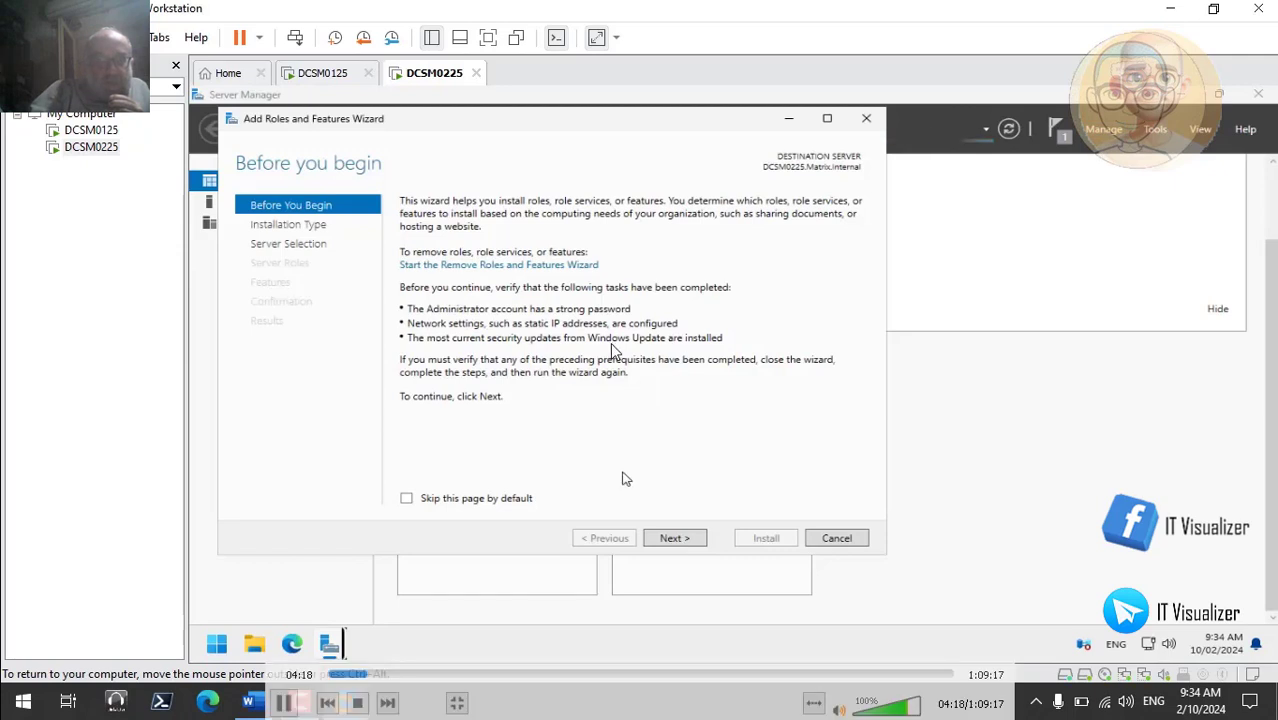
{"action": "left_click", "coordinate": [675, 538]}
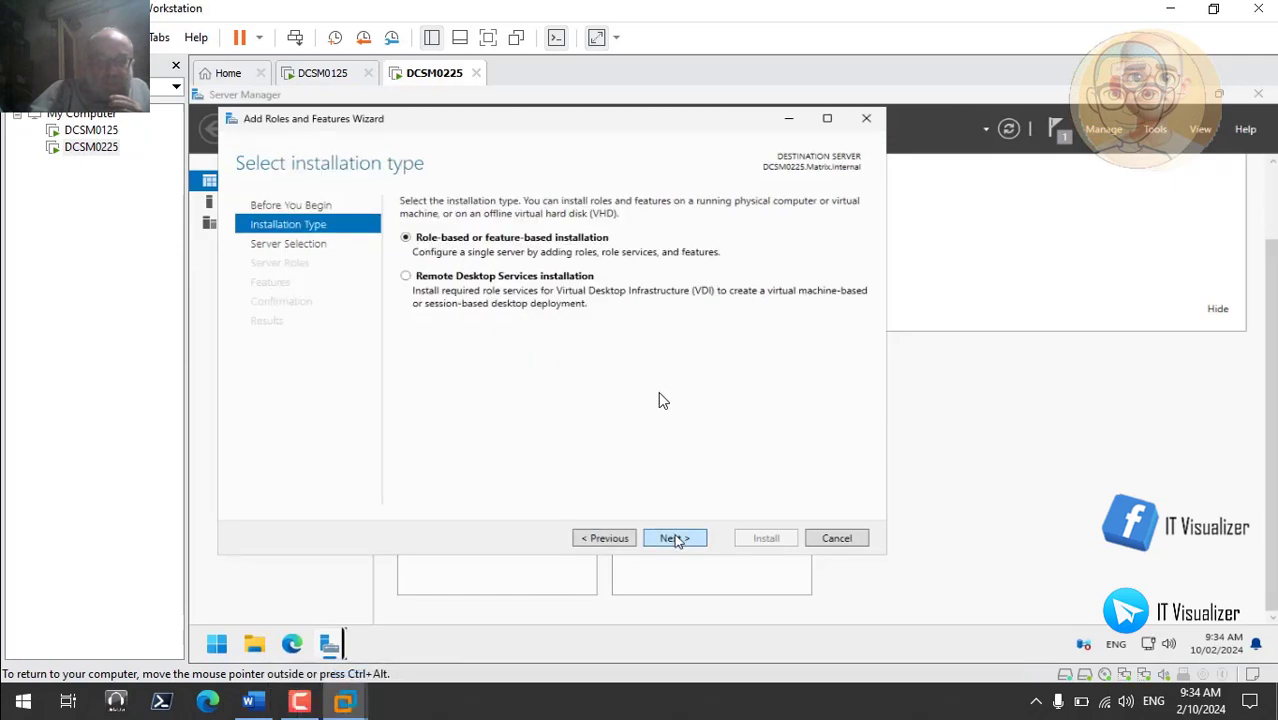
{"action": "left_click", "coordinate": [674, 538]}
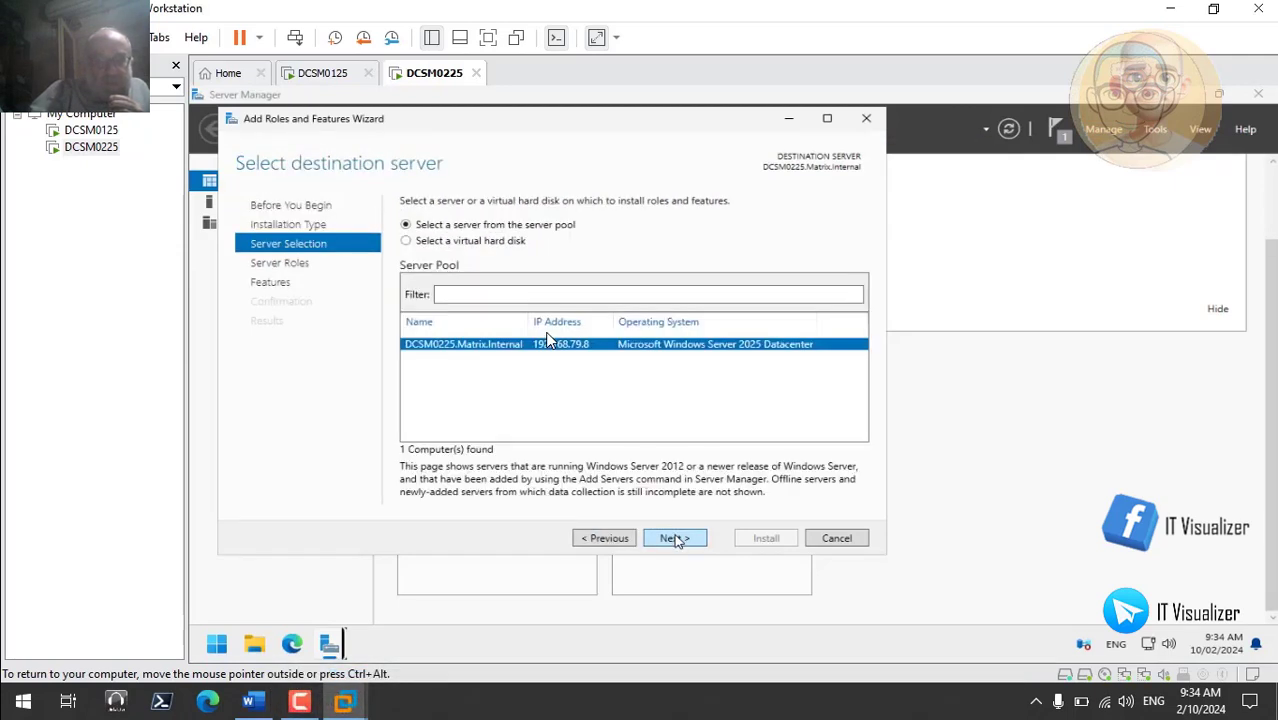
{"action": "left_click", "coordinate": [675, 538]}
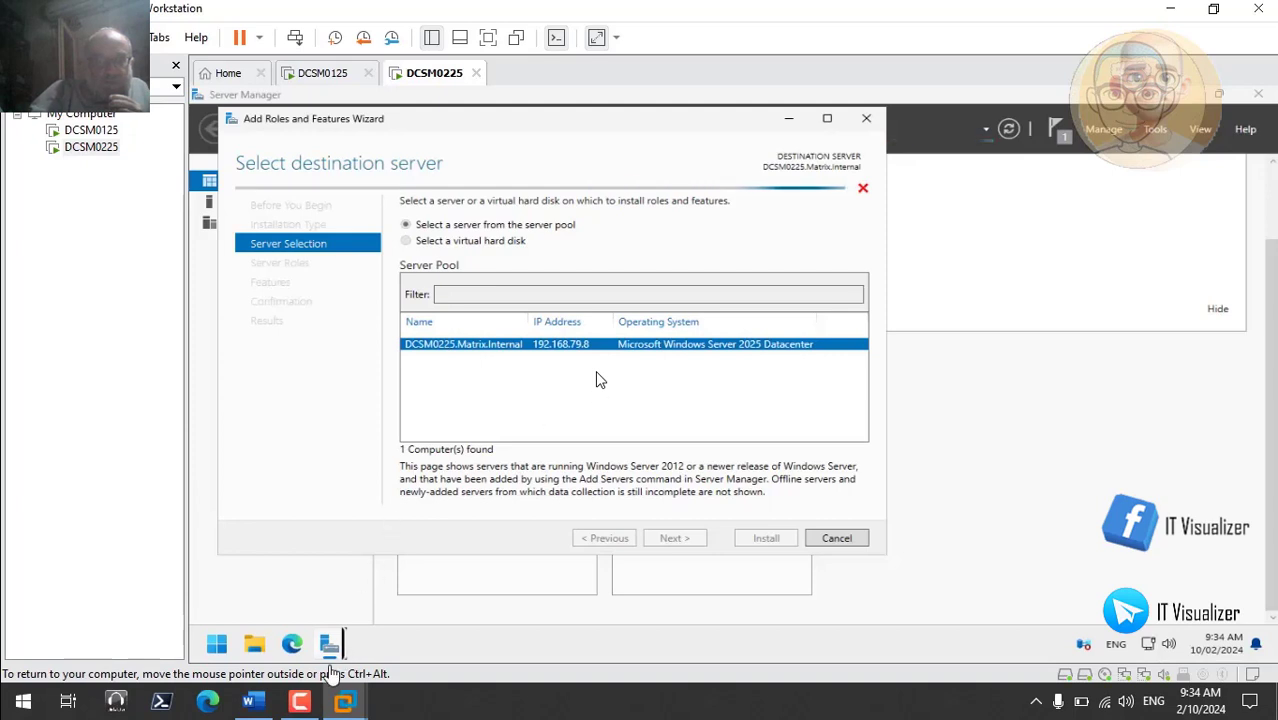
{"action": "left_click", "coordinate": [303, 705]}
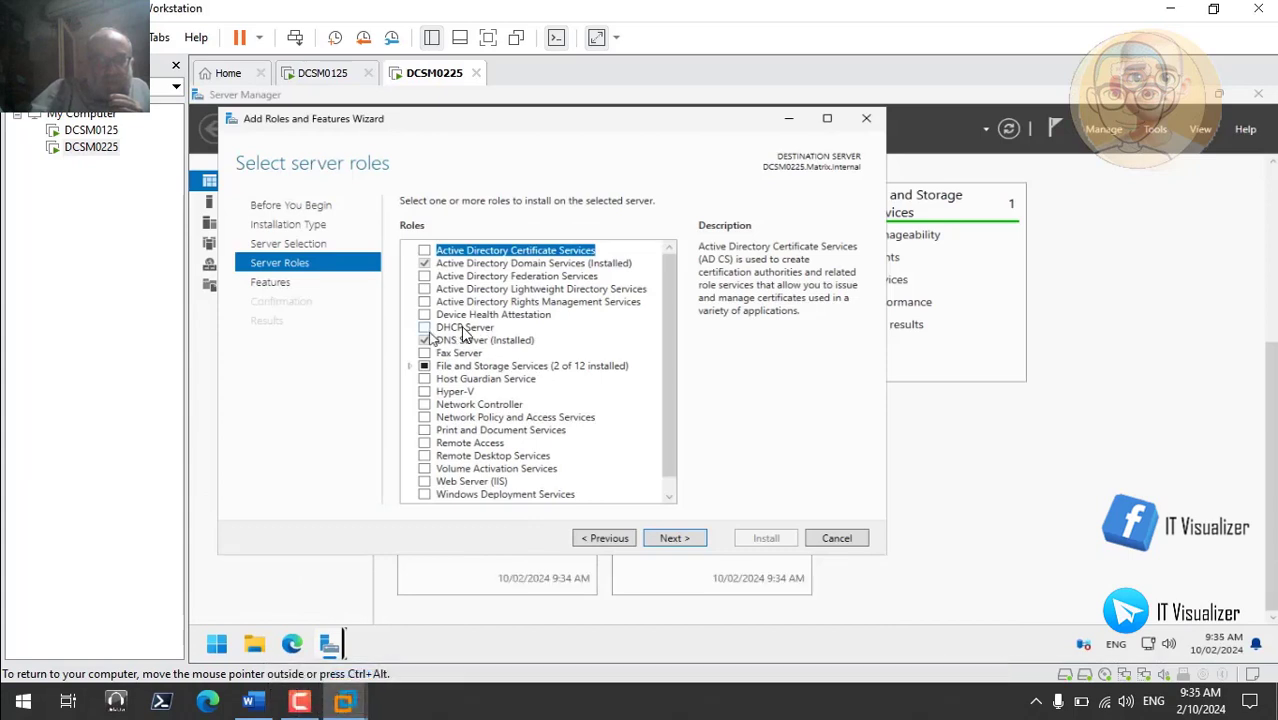
- Tick the DHCP Server role with its required management tools, then advance to Select features
{"action": "left_click", "coordinate": [670, 493]}
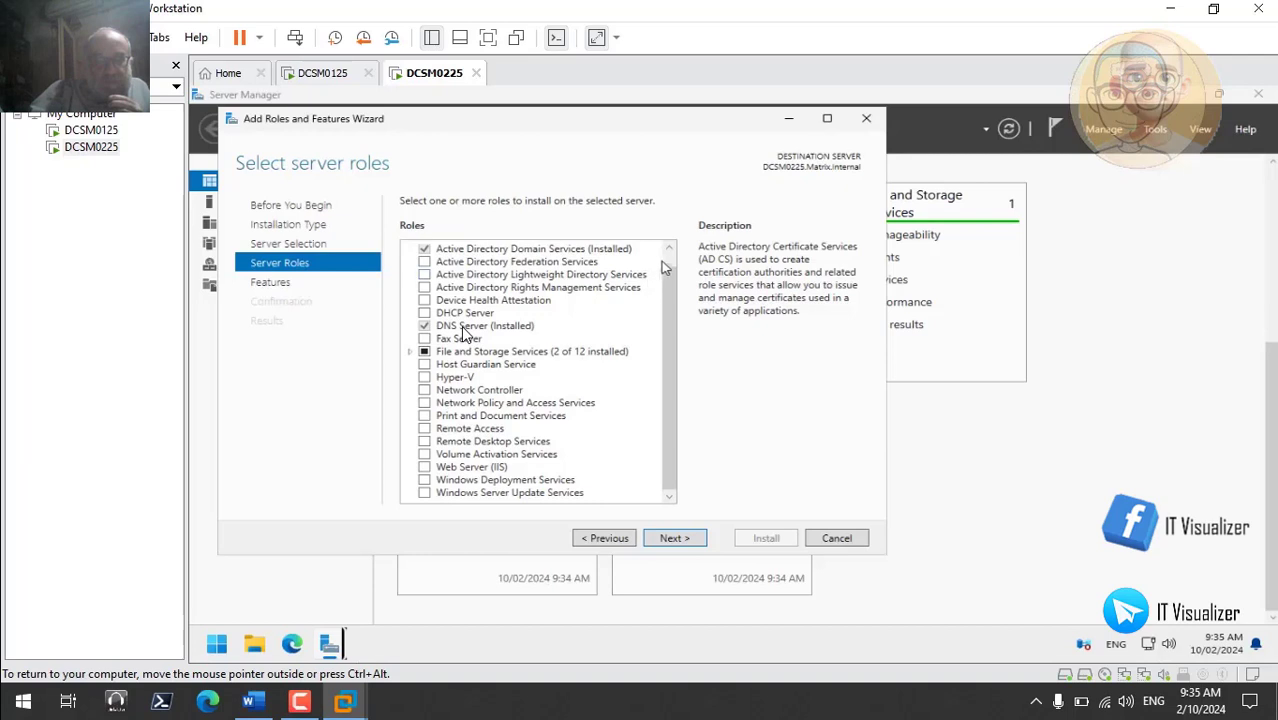
{"action": "scroll", "coordinate": [663, 265], "scroll_direction": "up", "scroll_amount": 1}
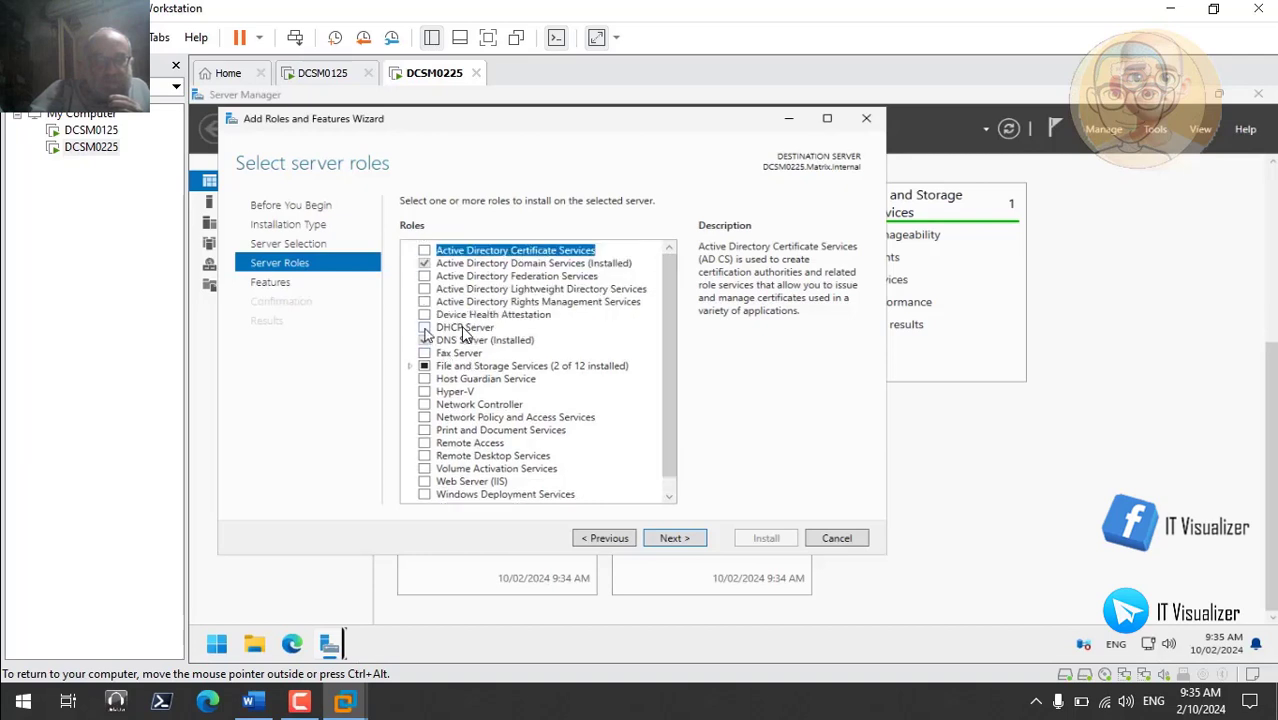
{"action": "left_click", "coordinate": [425, 328]}
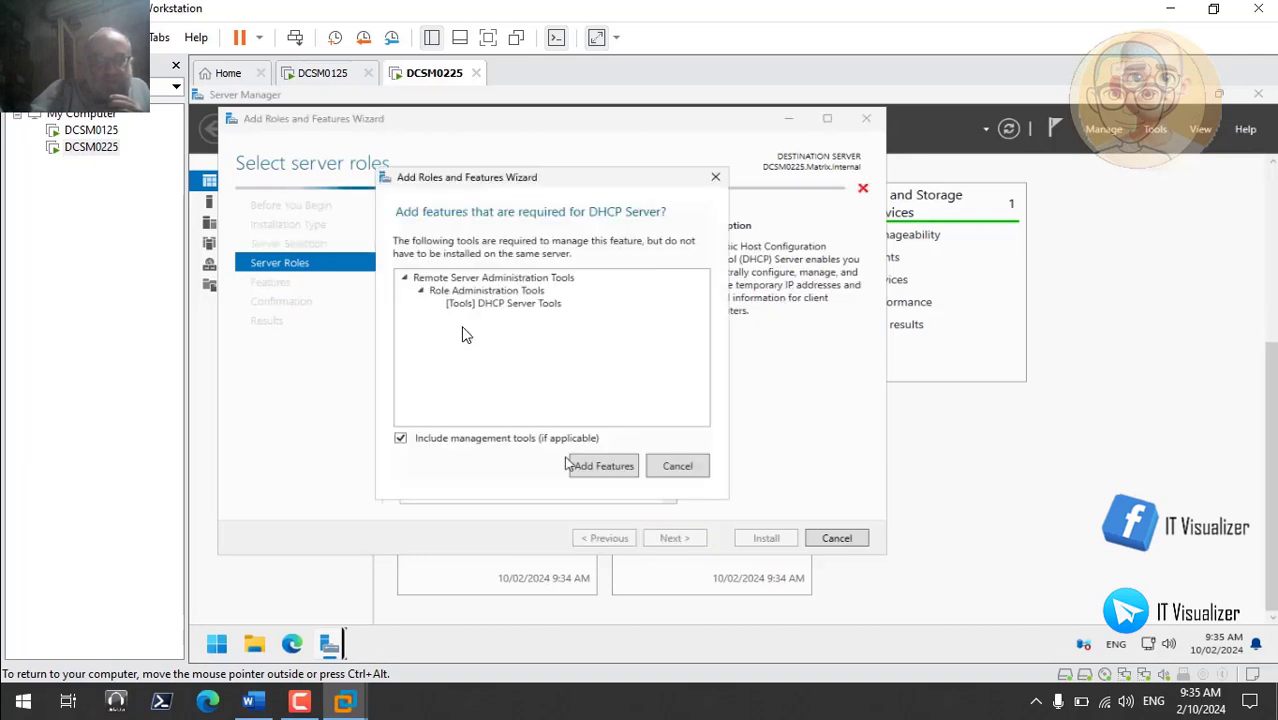
{"action": "left_click", "coordinate": [600, 466]}
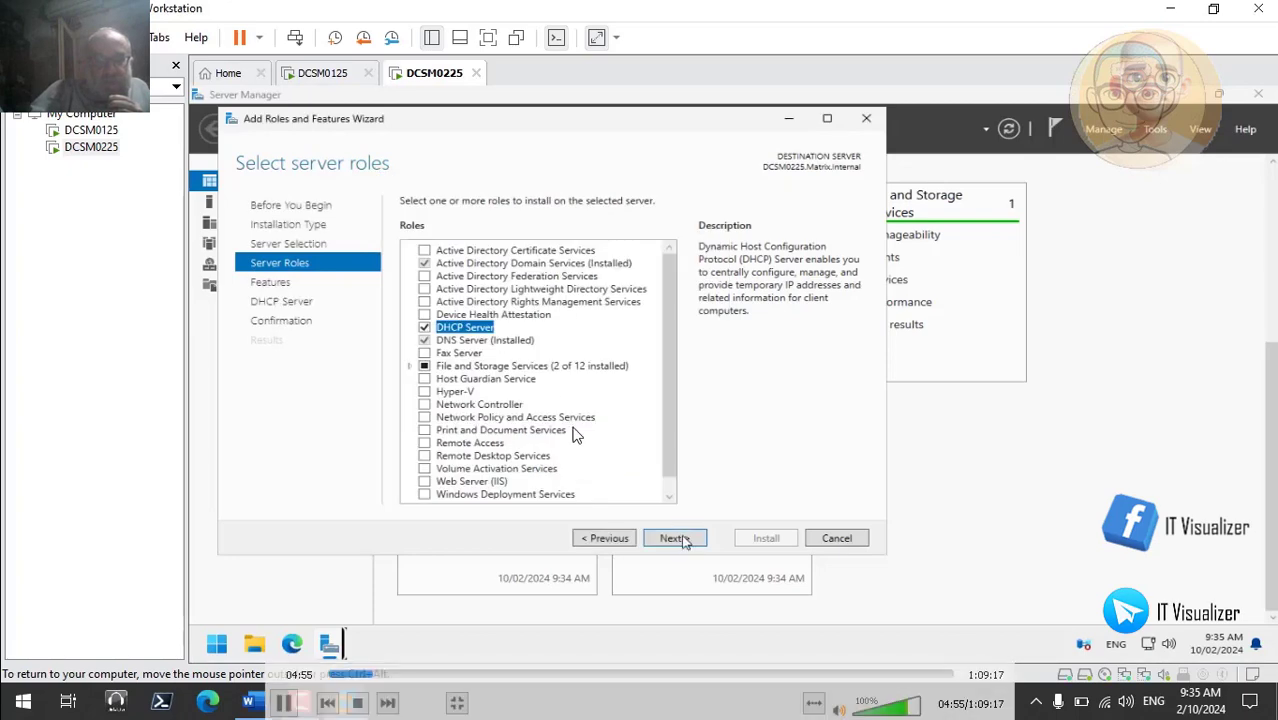
{"action": "left_click", "coordinate": [674, 538]}
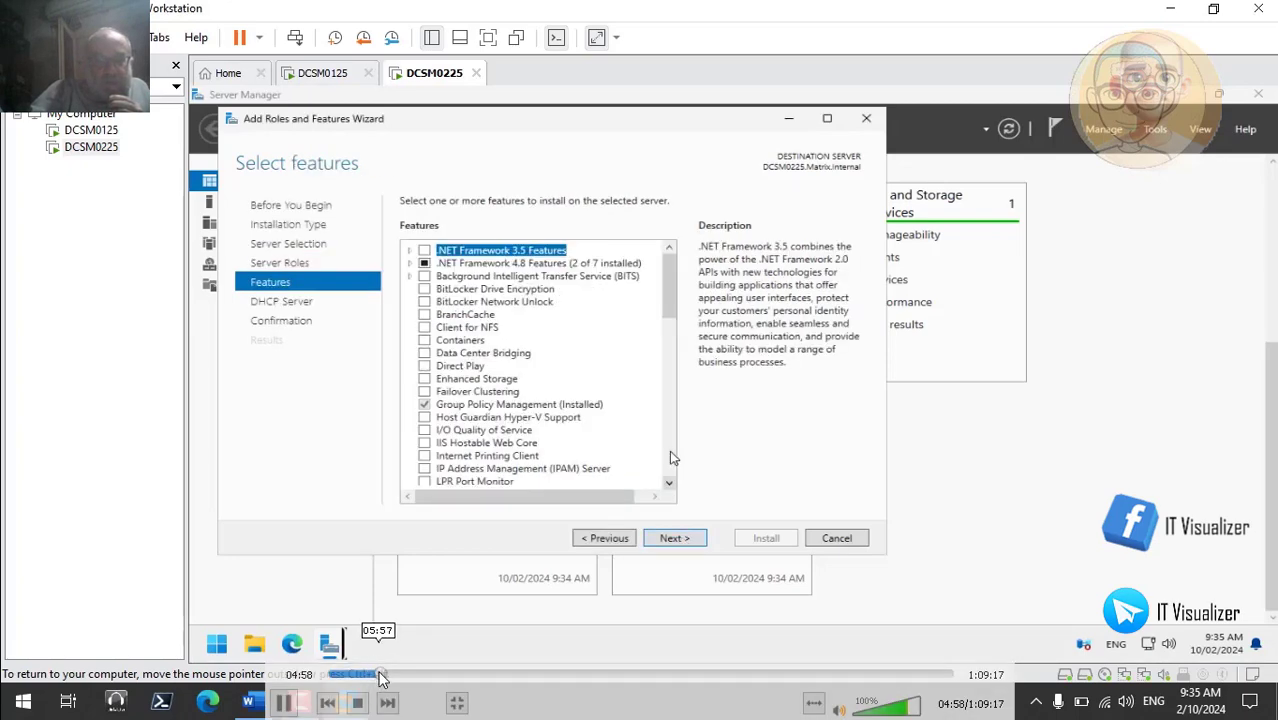
- Skip the tutorial ahead past the features list to the finished DHCP Server installation
{"action": "left_click", "coordinate": [381, 675]}
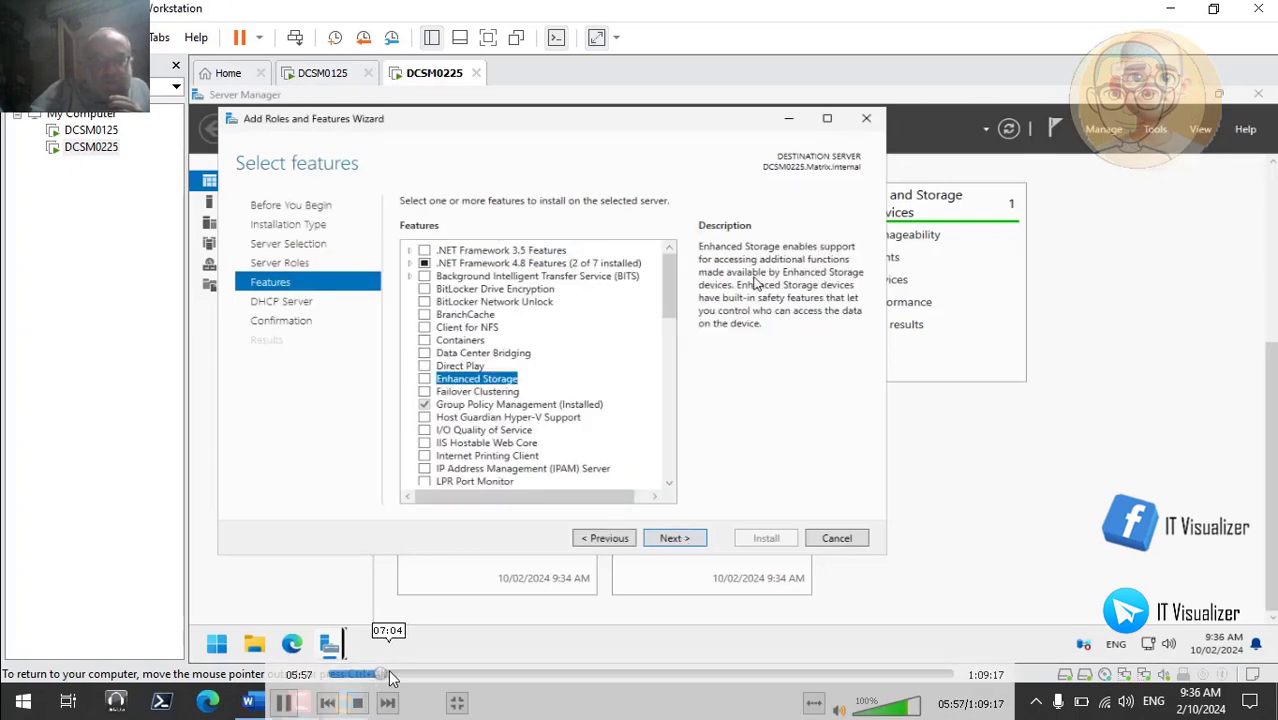
{"action": "left_click", "coordinate": [390, 677]}
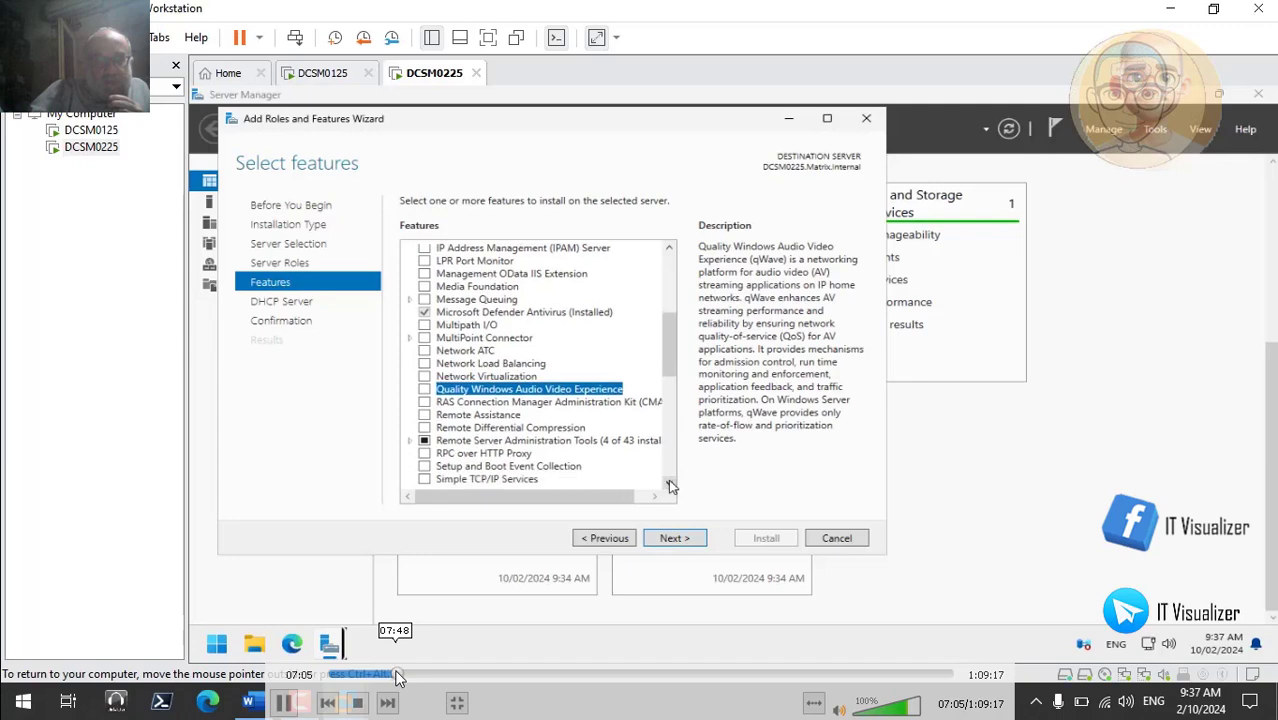
{"action": "left_click", "coordinate": [397, 677]}
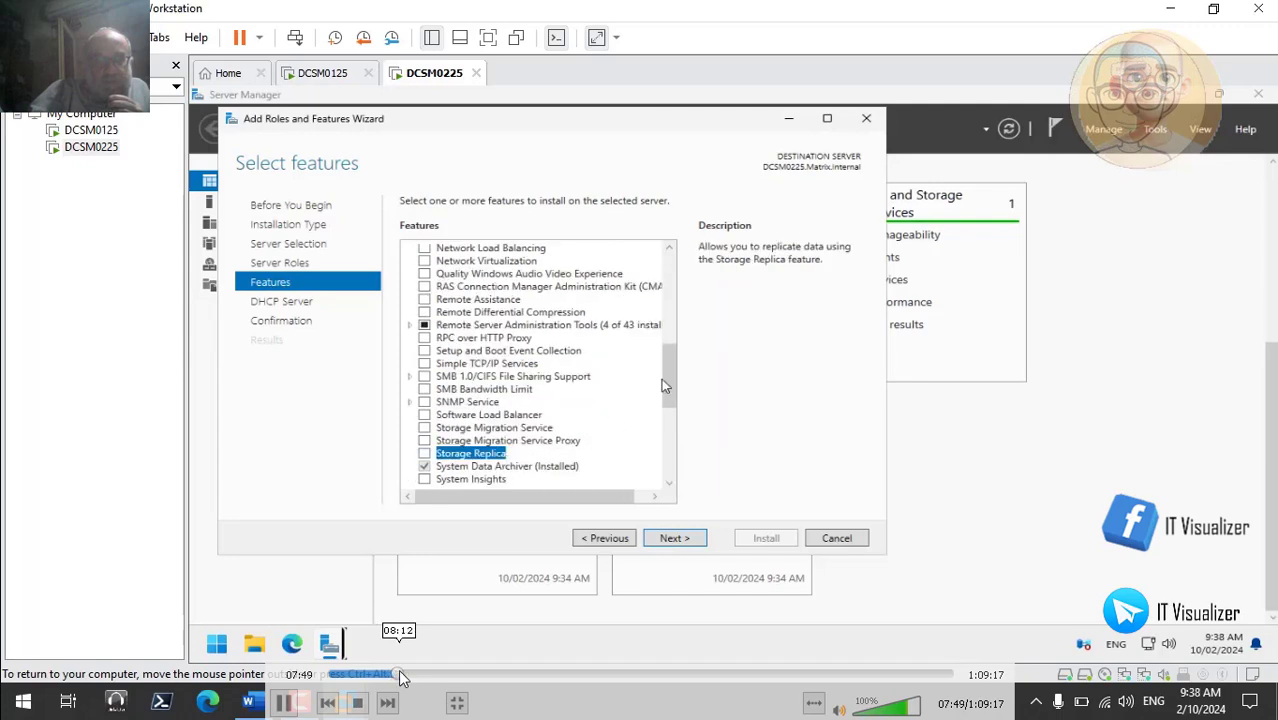
{"action": "left_click", "coordinate": [401, 677]}
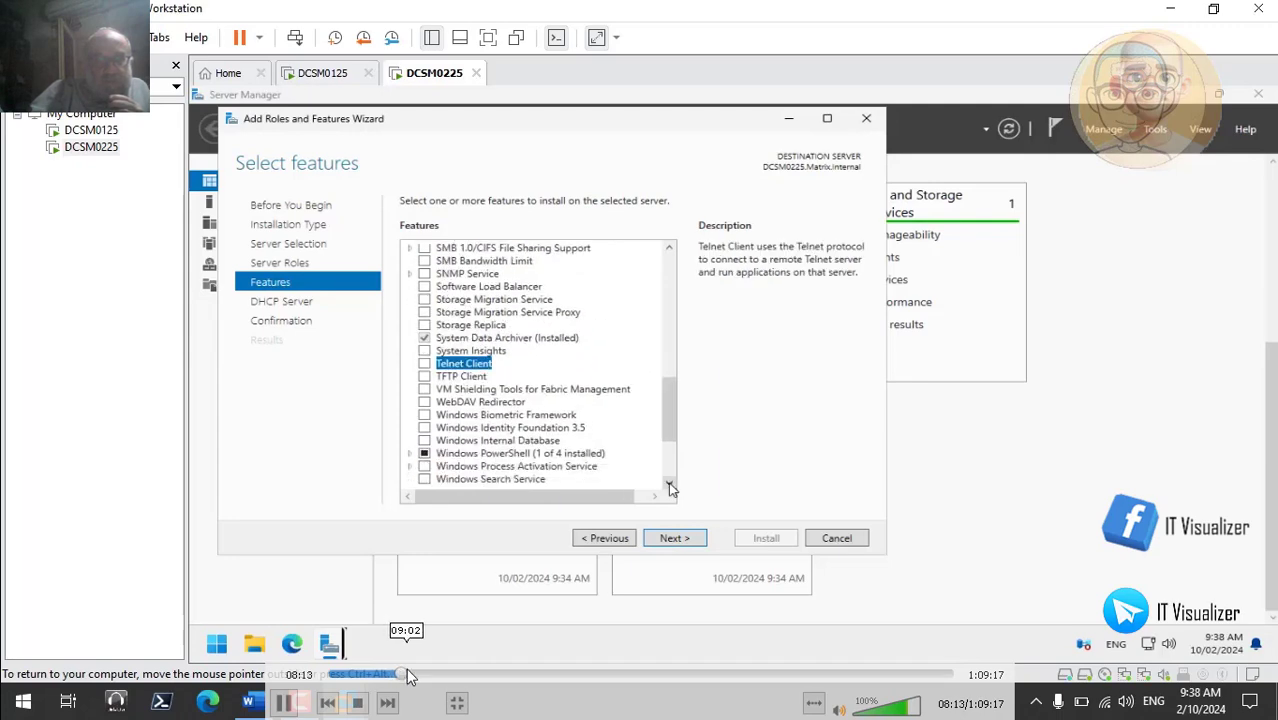
{"action": "left_click", "coordinate": [407, 676]}
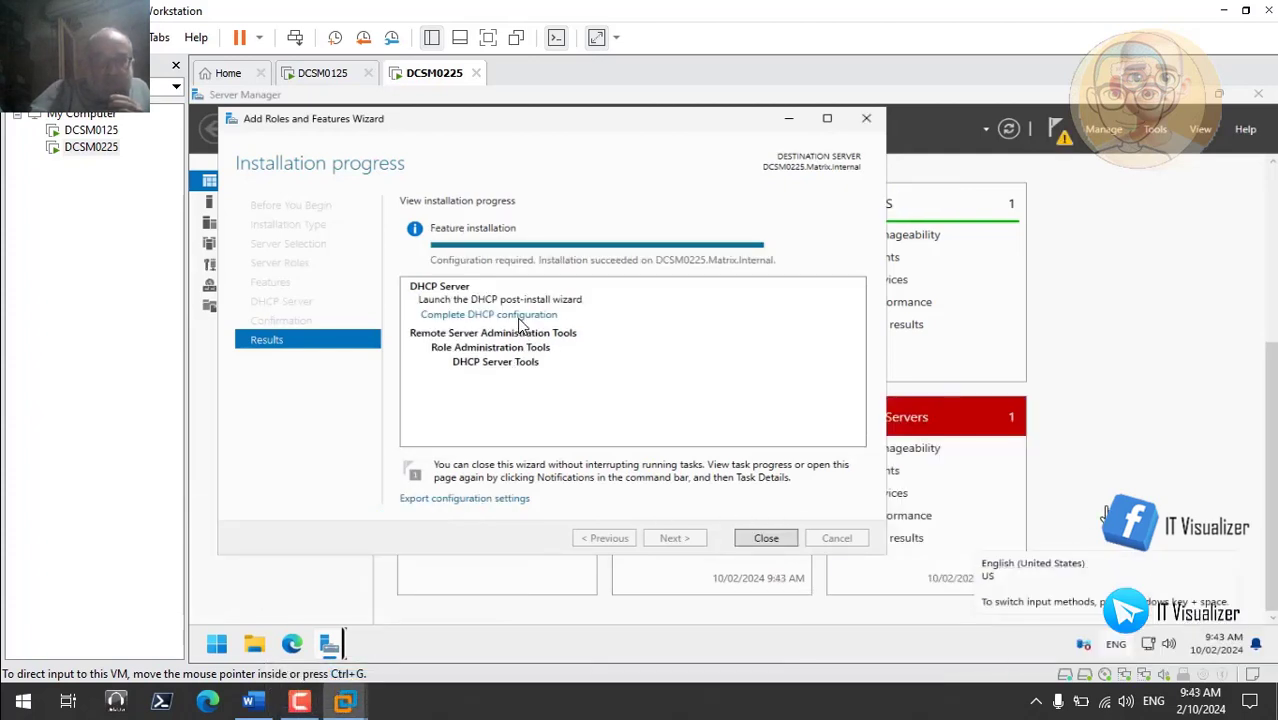
{"action": "mouse_move", "coordinate": [1188, 530]}
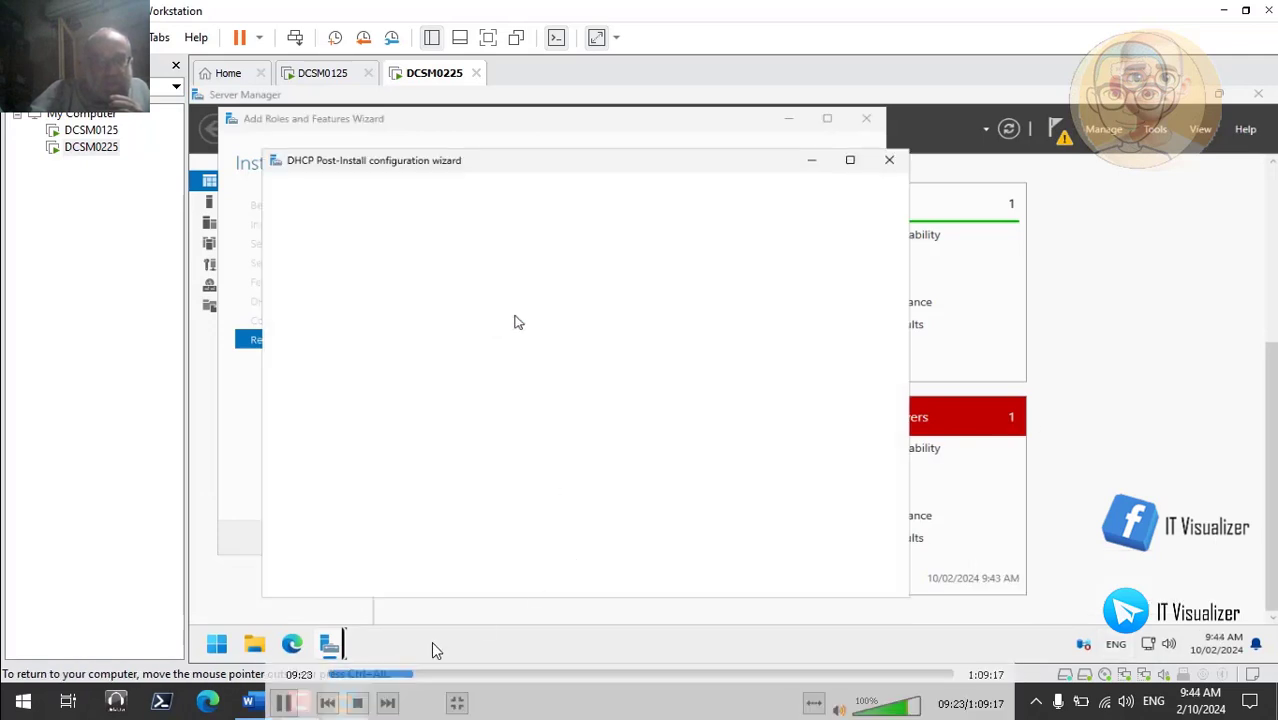
- Commit the DHCP post-install setup to create security groups and authorize the server, then close both wizards
{"action": "left_click", "coordinate": [288, 702]}
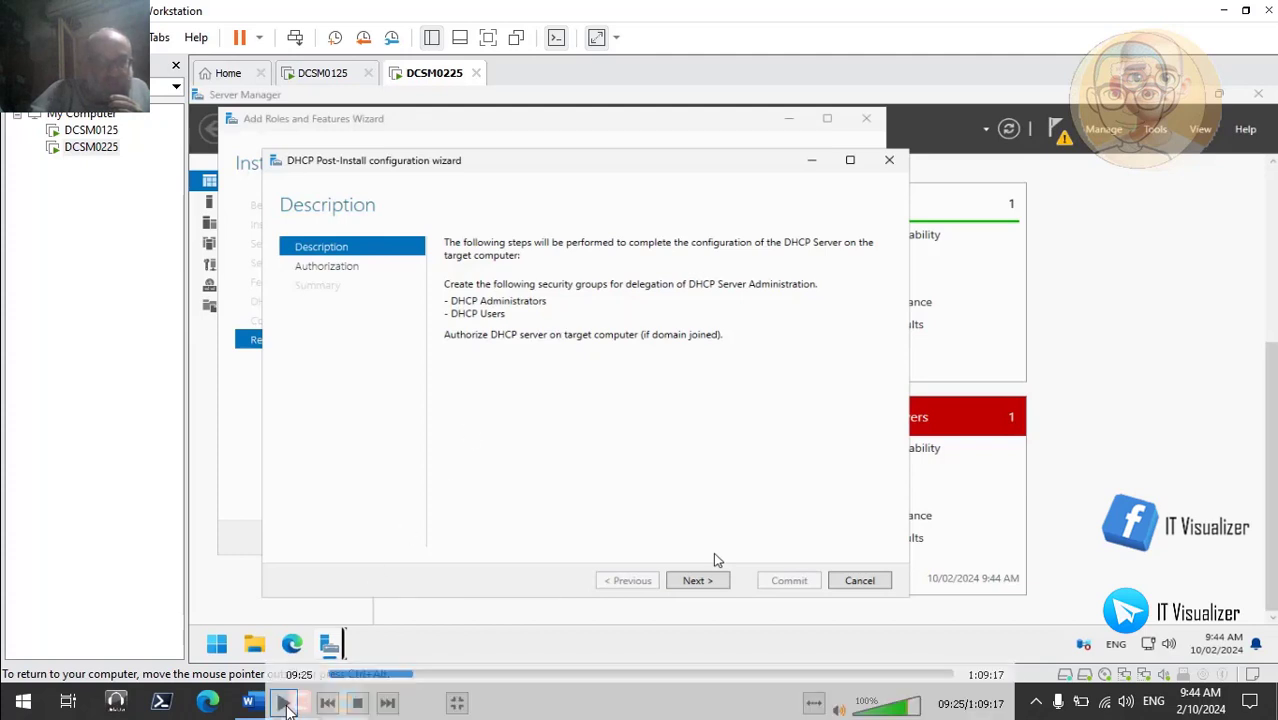
{"action": "left_click", "coordinate": [700, 581]}
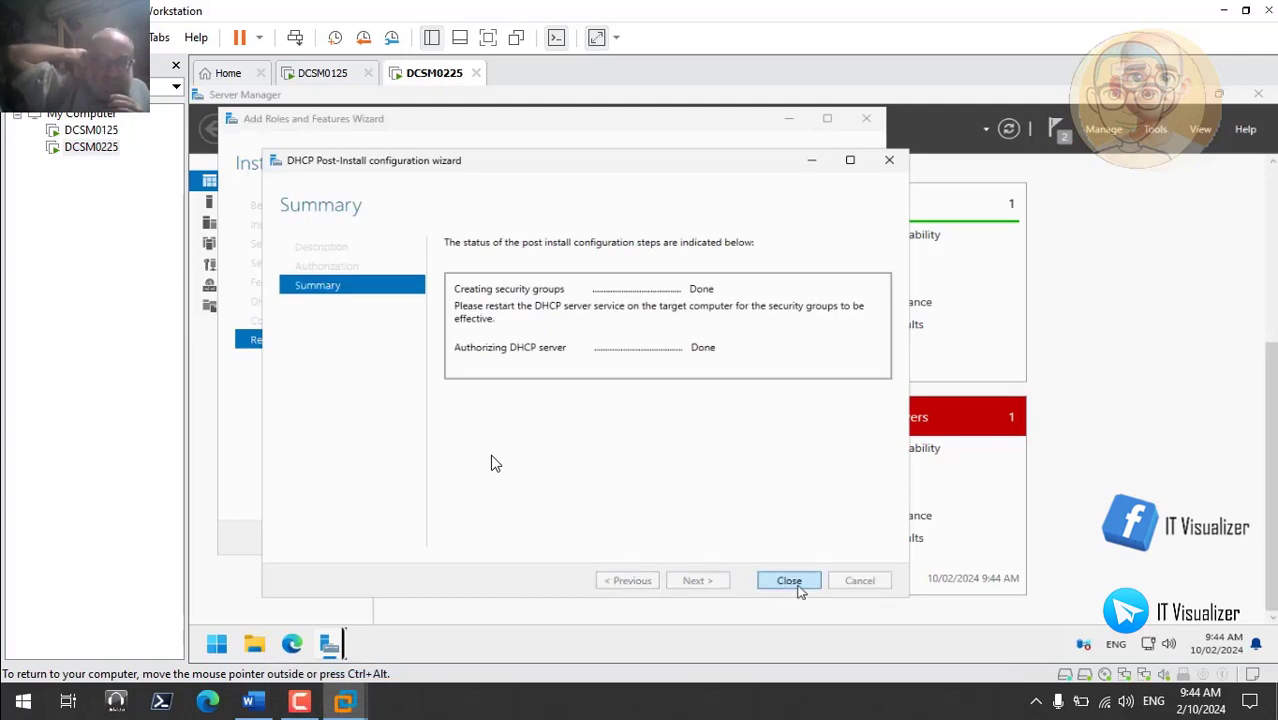
{"action": "left_click", "coordinate": [799, 587]}
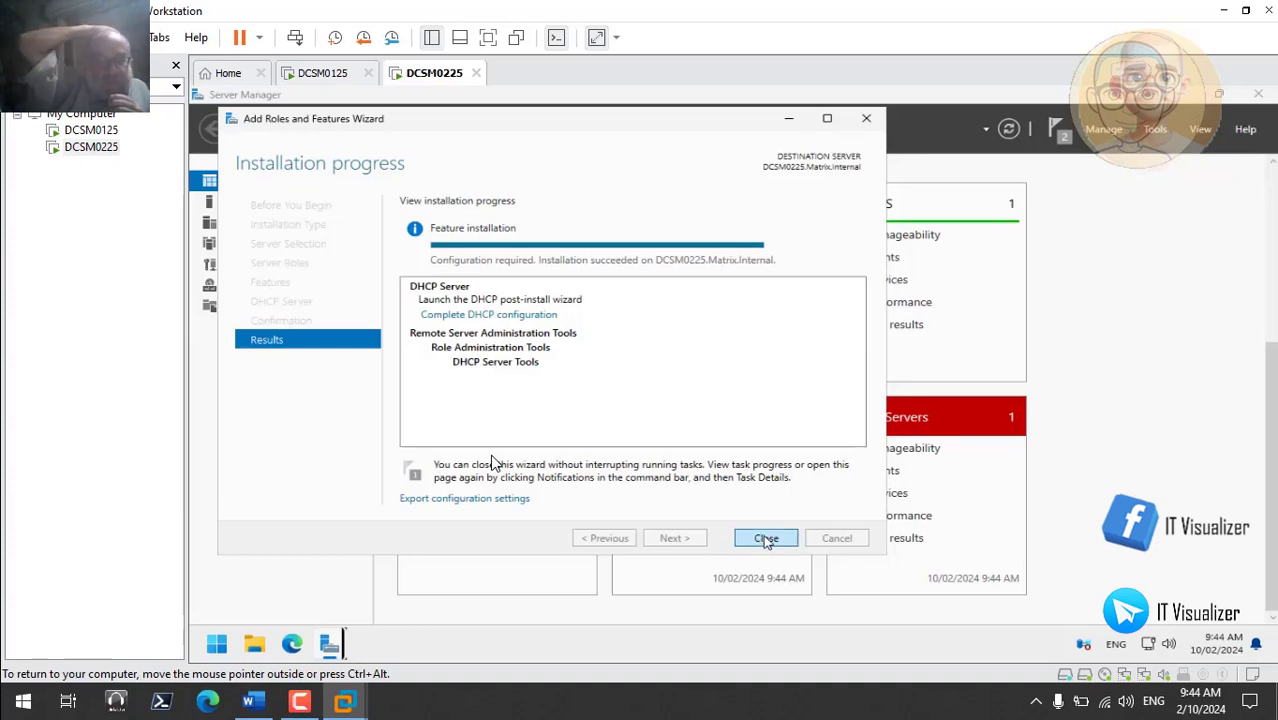
{"action": "left_click", "coordinate": [766, 538]}
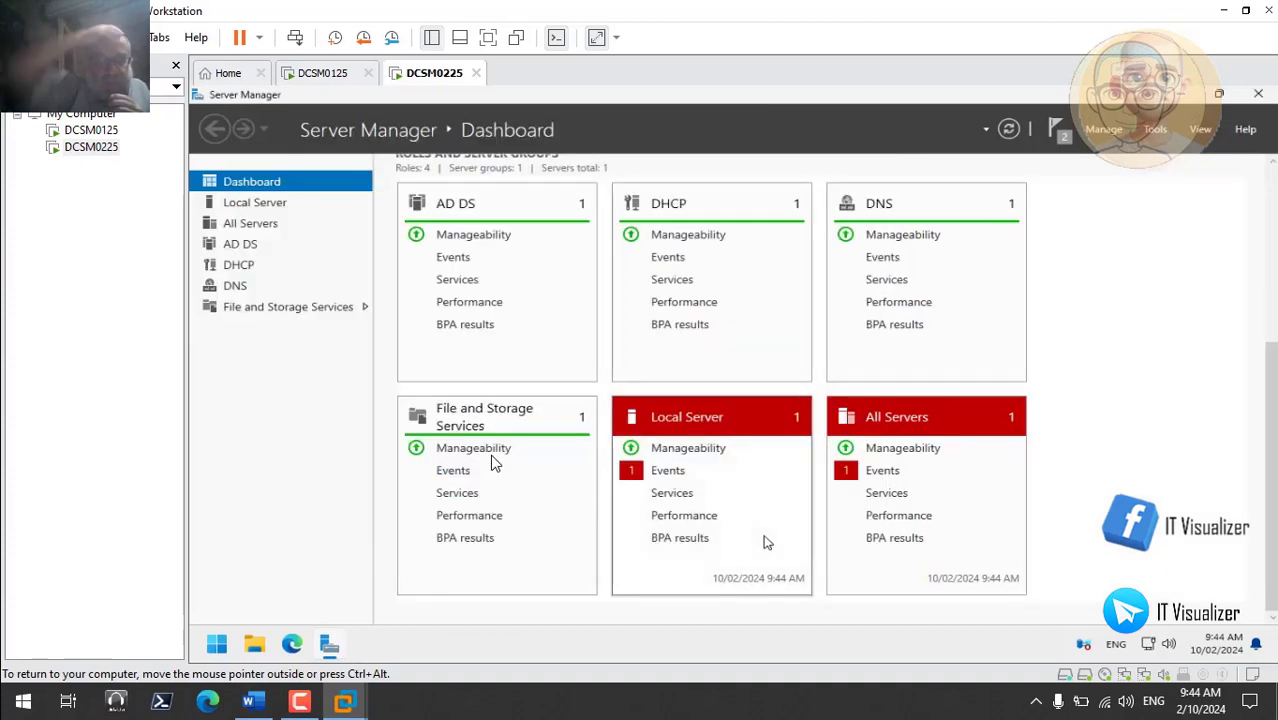
- Hide the critical Kernel-Power event 41 alert in the All Servers events view
{"action": "left_click", "coordinate": [884, 471]}
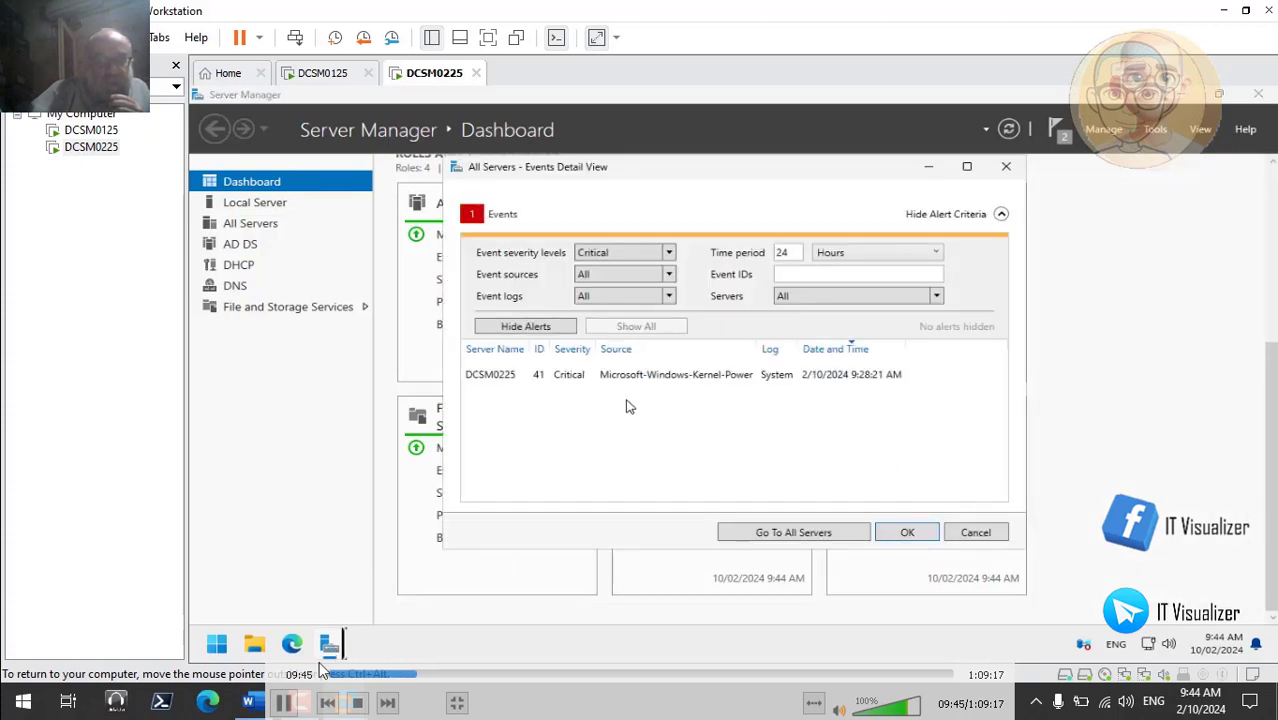
{"action": "left_click", "coordinate": [283, 703]}
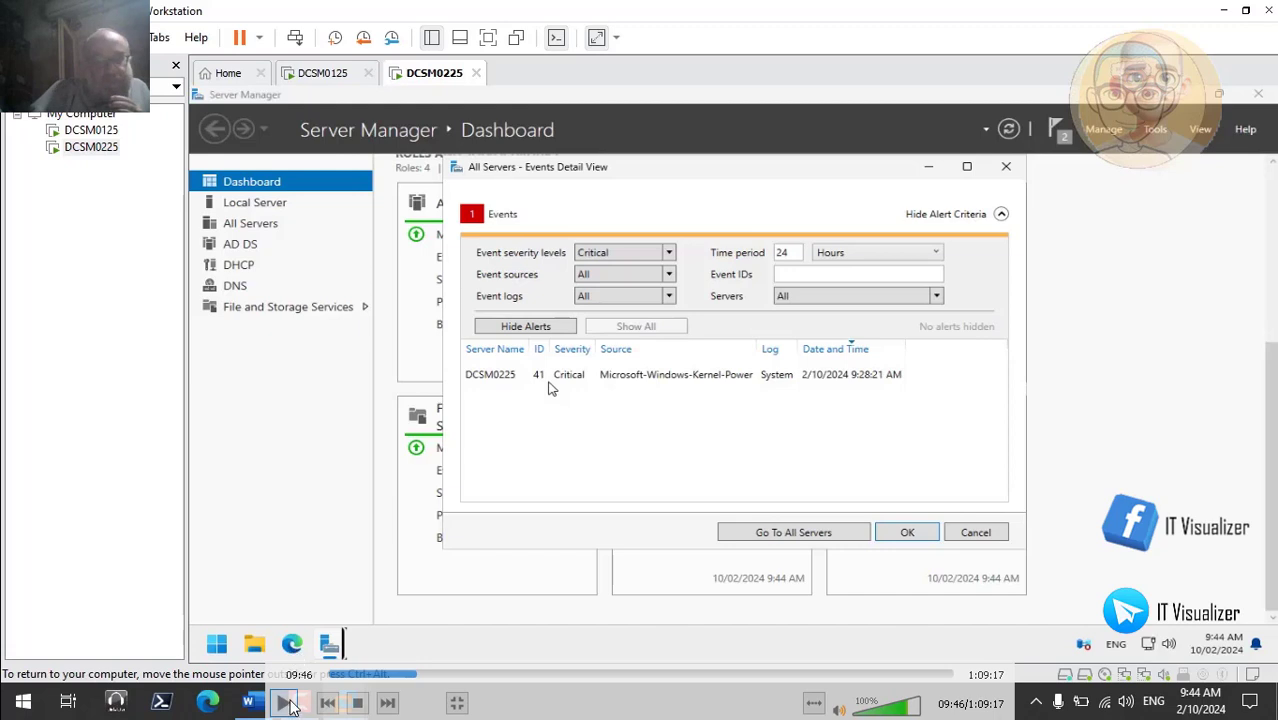
{"action": "left_click", "coordinate": [540, 378]}
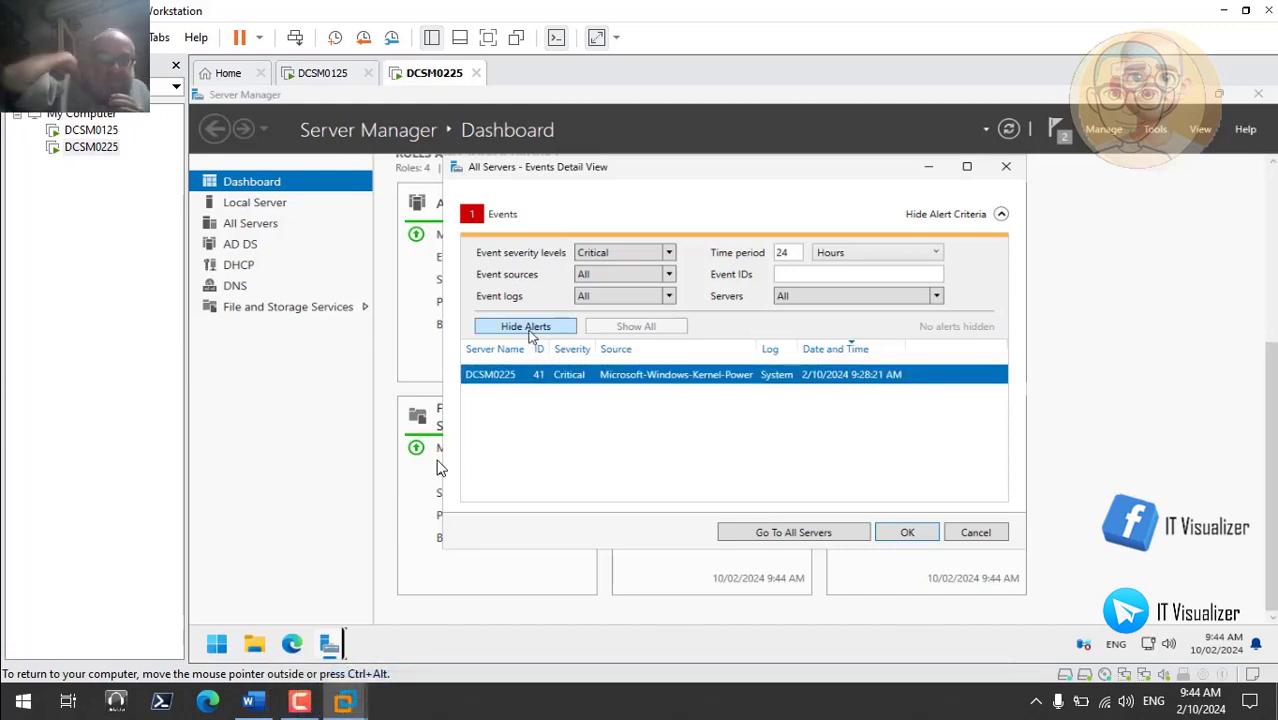
{"action": "left_click", "coordinate": [527, 327]}
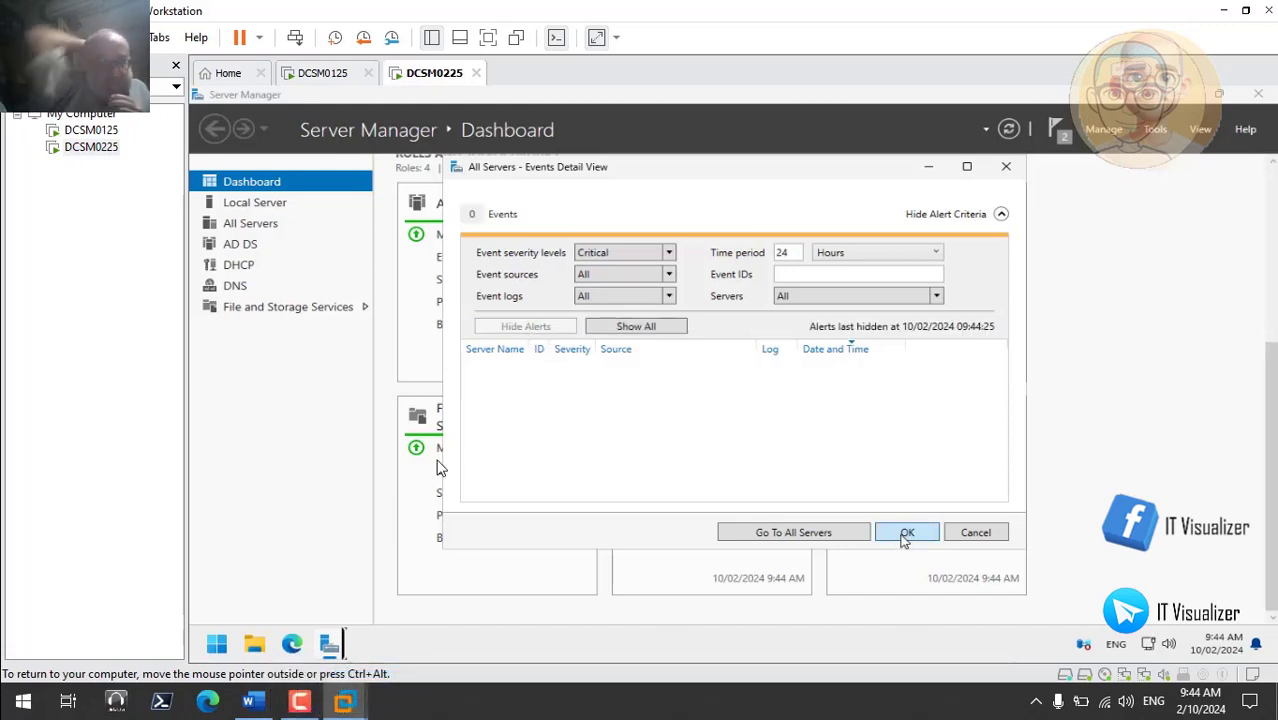
{"action": "left_click", "coordinate": [905, 532]}
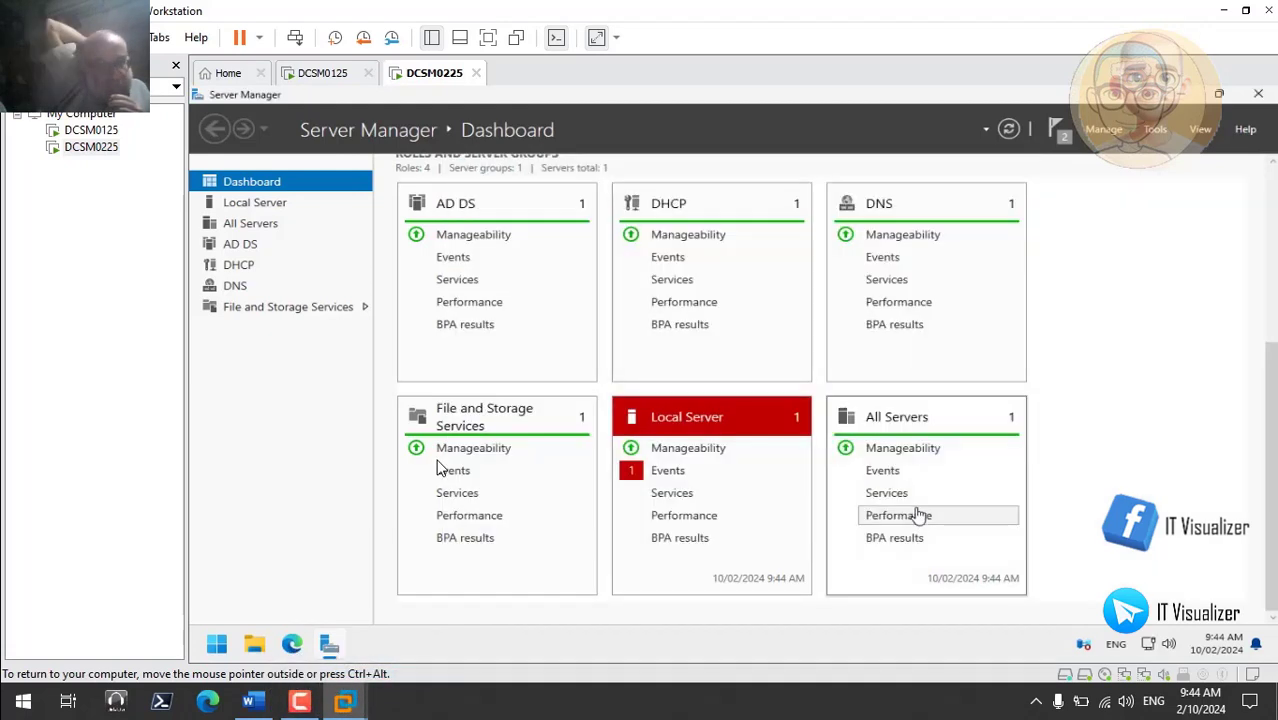
- Hide the Local Server's critical Kernel-Power event alert and close its events view
{"action": "left_click", "coordinate": [668, 478]}
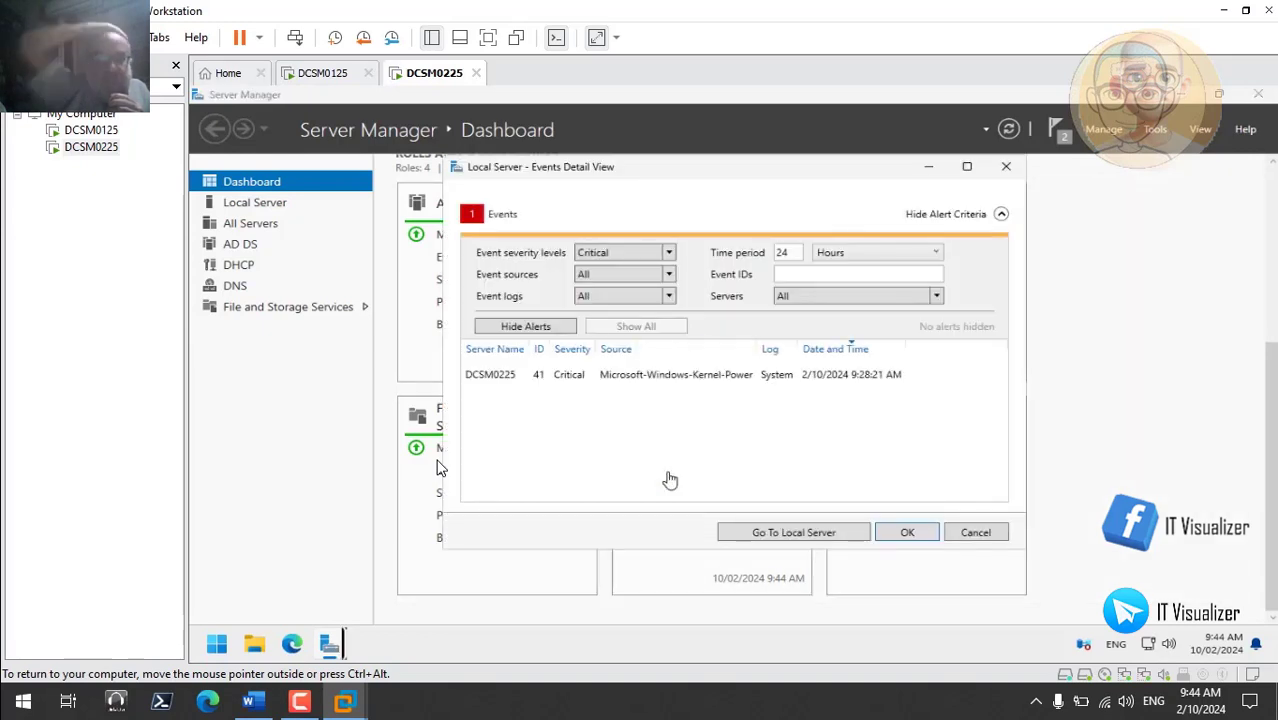
{"action": "left_click", "coordinate": [575, 383]}
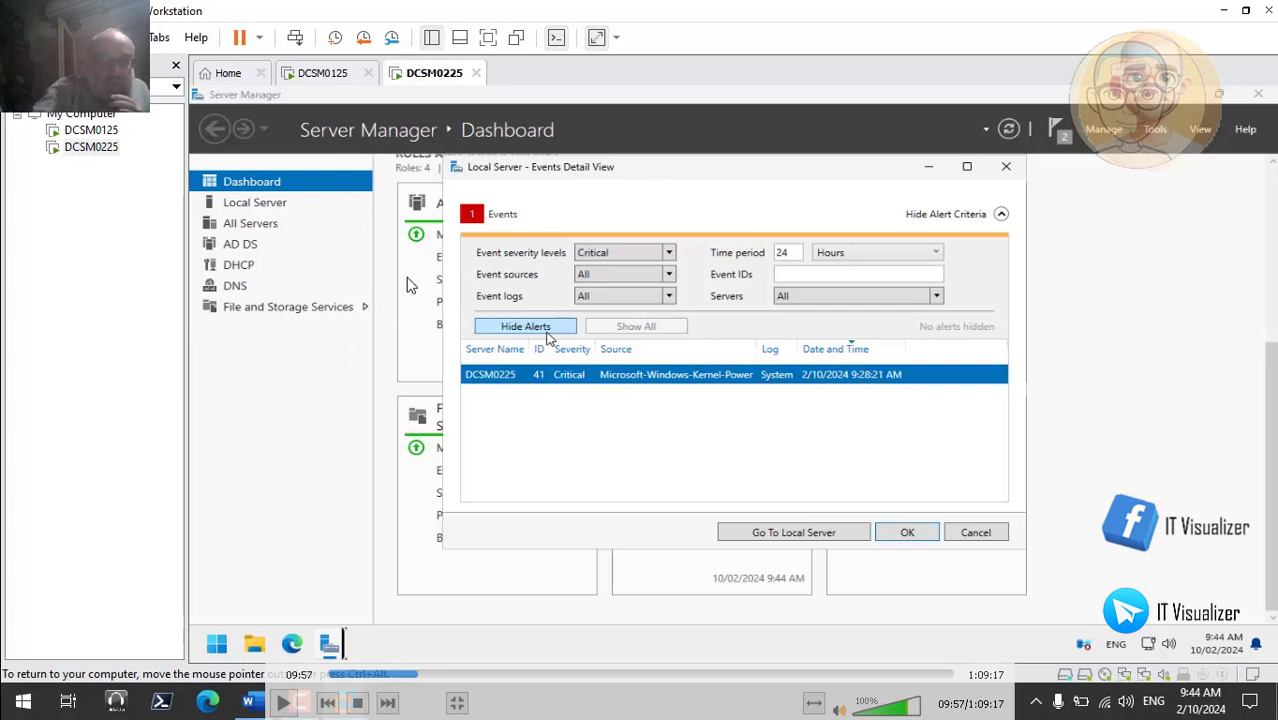
{"action": "left_click", "coordinate": [299, 688]}
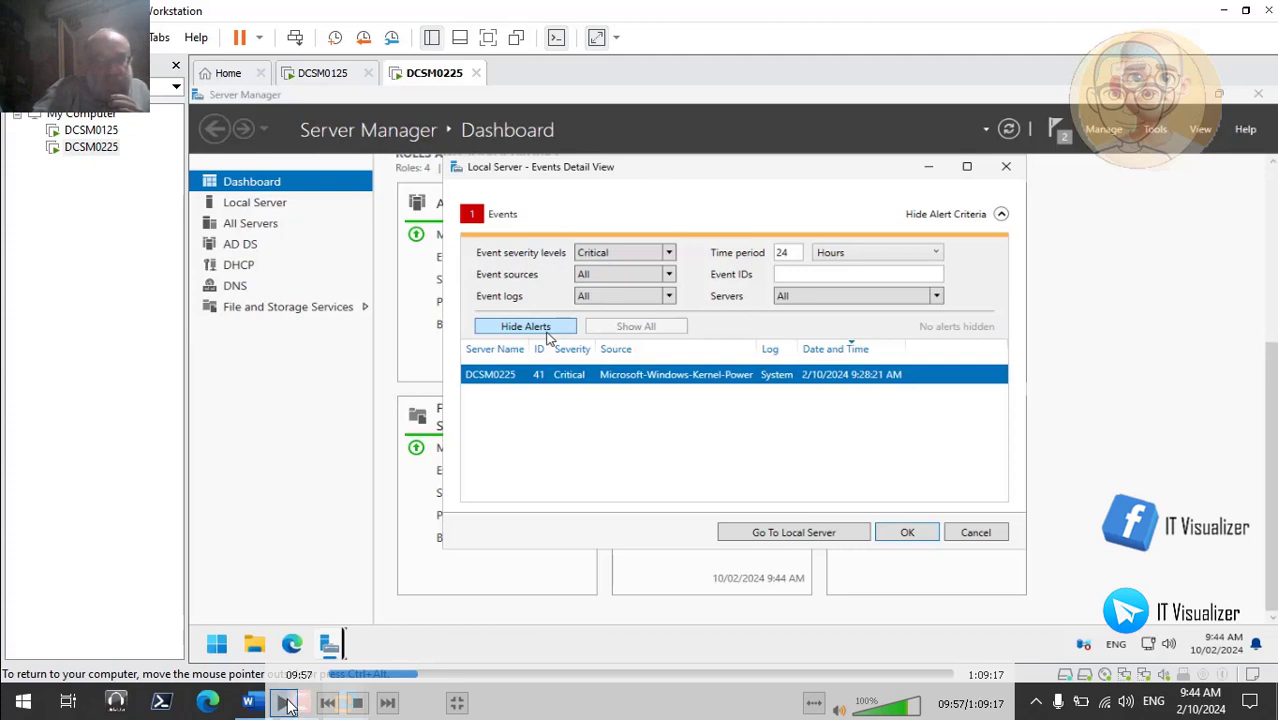
{"action": "left_click", "coordinate": [907, 532]}
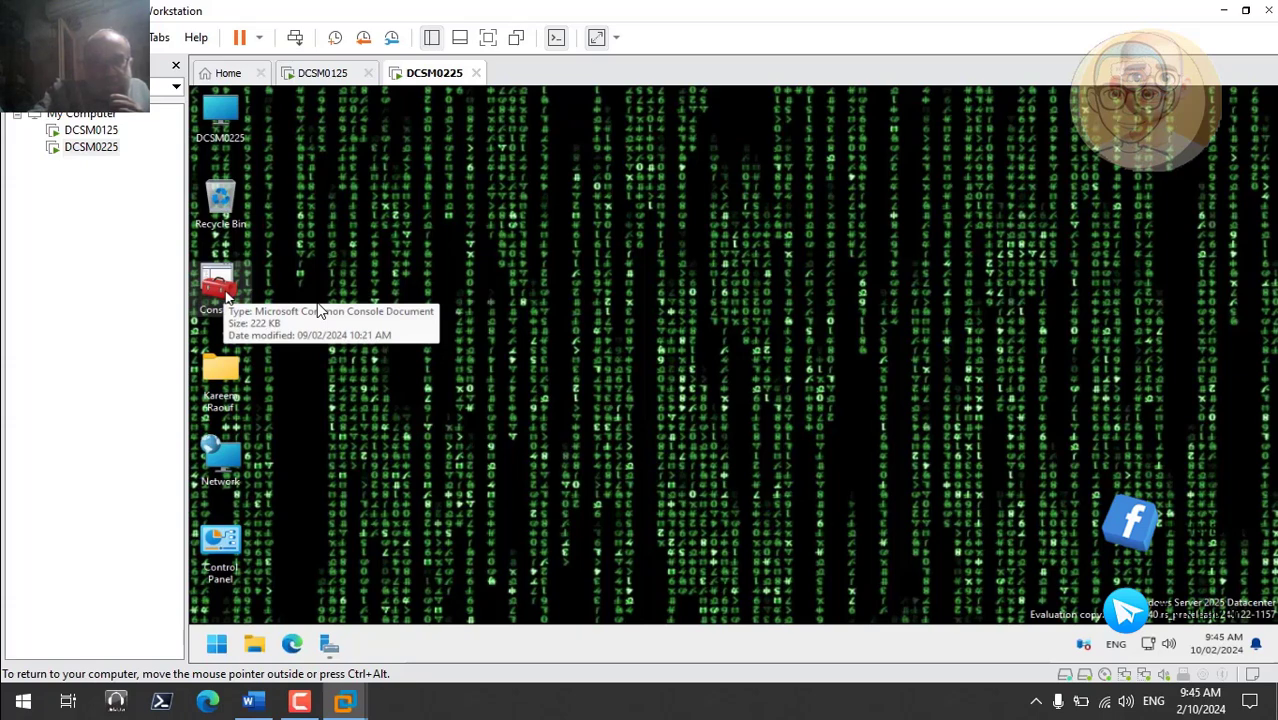
- Bring up the saved Console2 management console on DCSM0225
{"action": "mouse_move", "coordinate": [565, 579]}
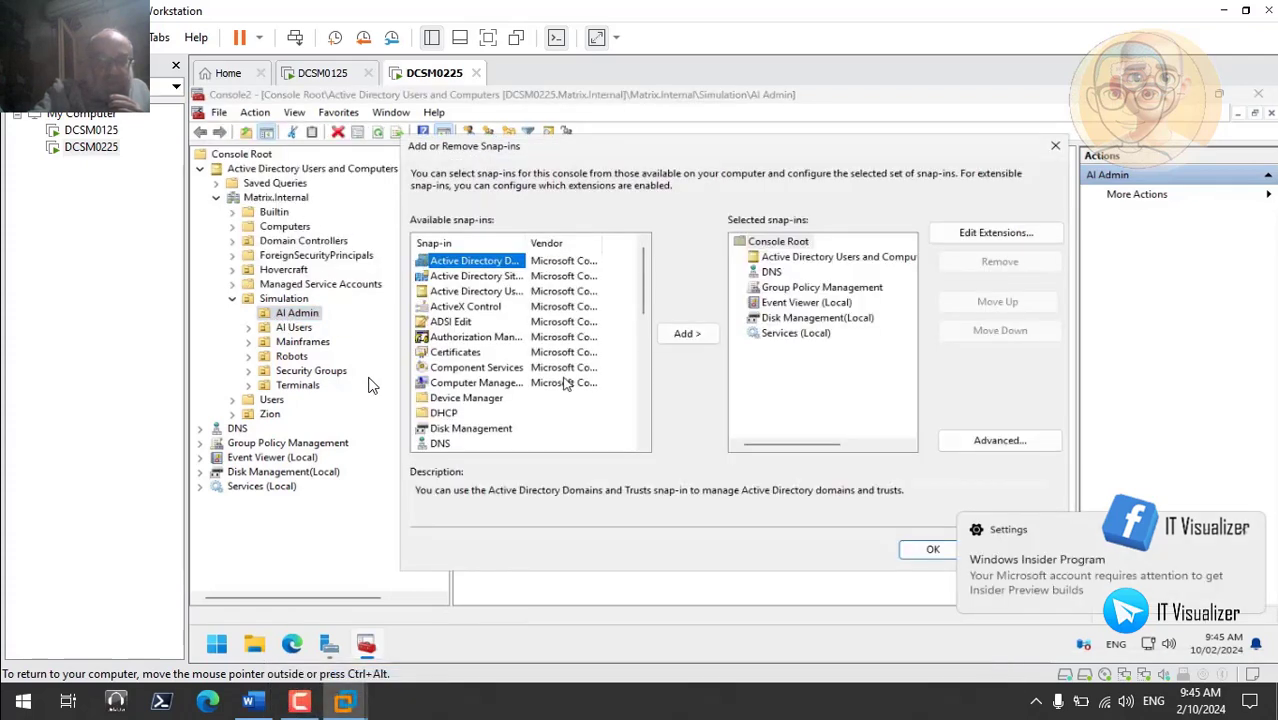
- Add the DHCP snap-in to Console2 so a DHCP node appears
{"action": "mouse_move", "coordinate": [978, 563]}
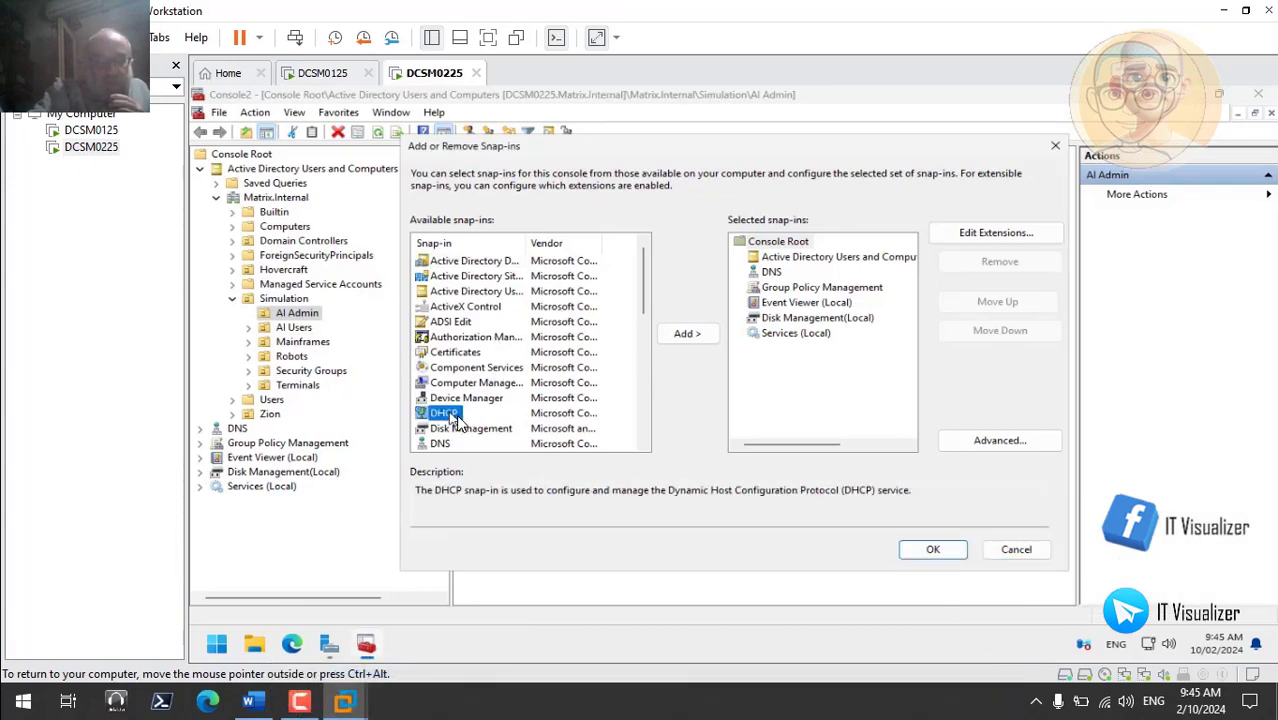
{"action": "mouse_move", "coordinate": [570, 398]}
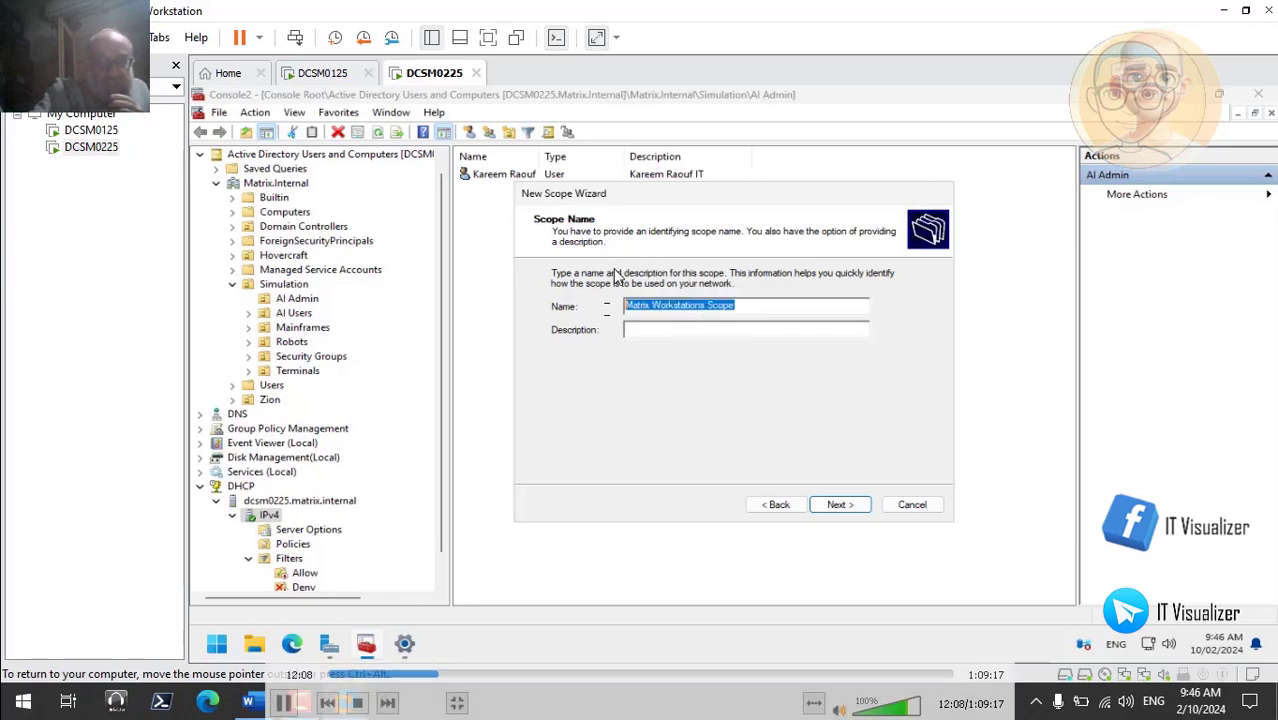
- Paste the scope name 'Matrix Workstations Scope' into the Description field
{"action": "left_click", "coordinate": [667, 334]}
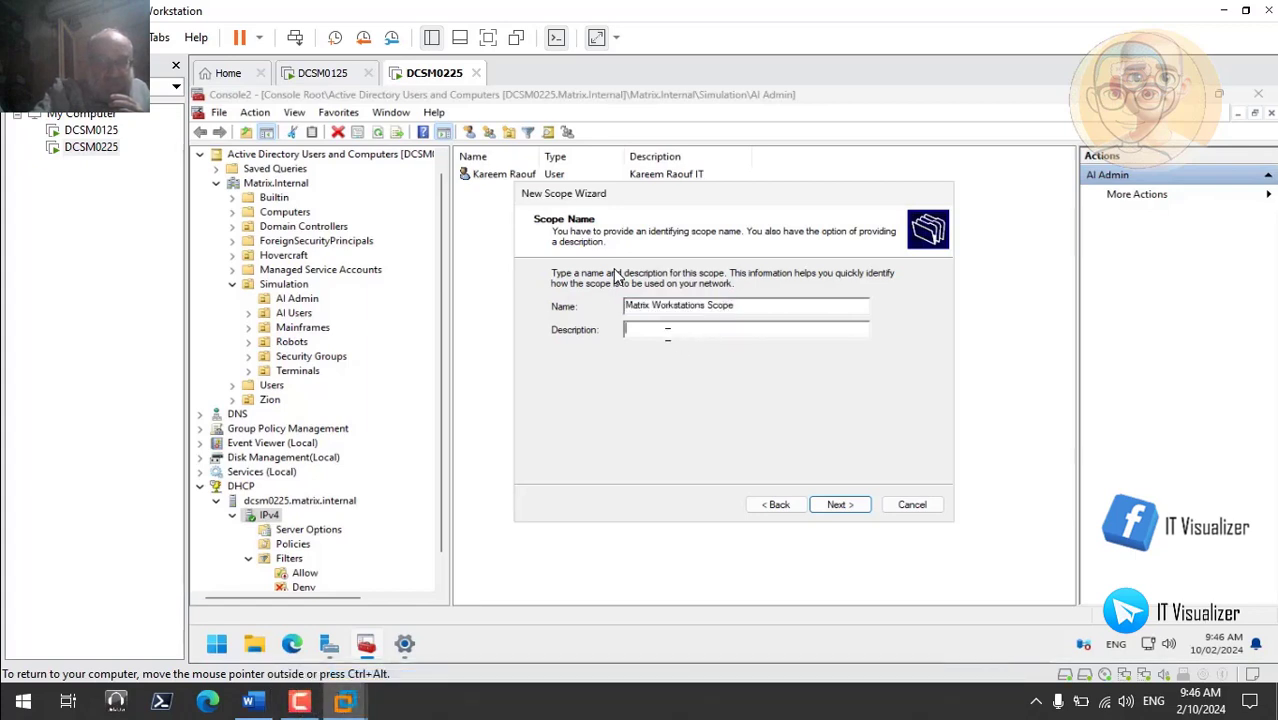
{"action": "type", "text": "Matrix Workstations Scope"}
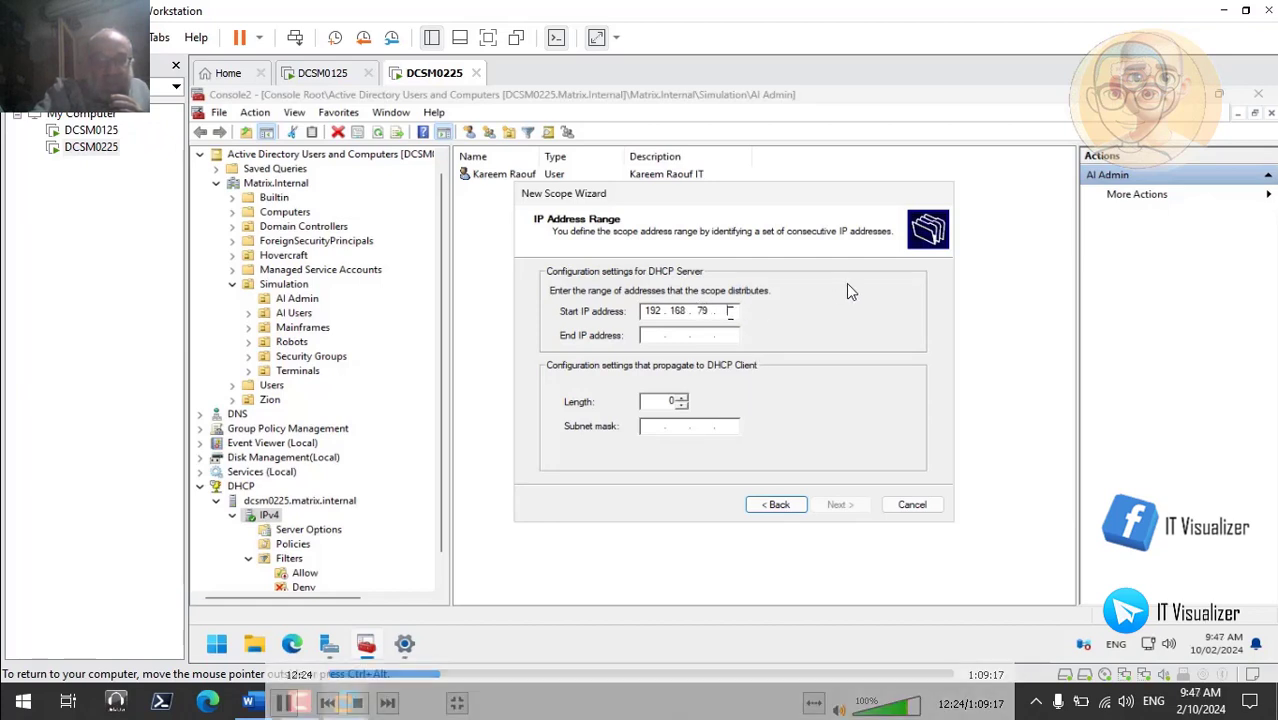
- Enter start address 192.168.79.20 with a 255.255.255.0 mask and proceed to exclusions
{"action": "left_click", "coordinate": [283, 703]}
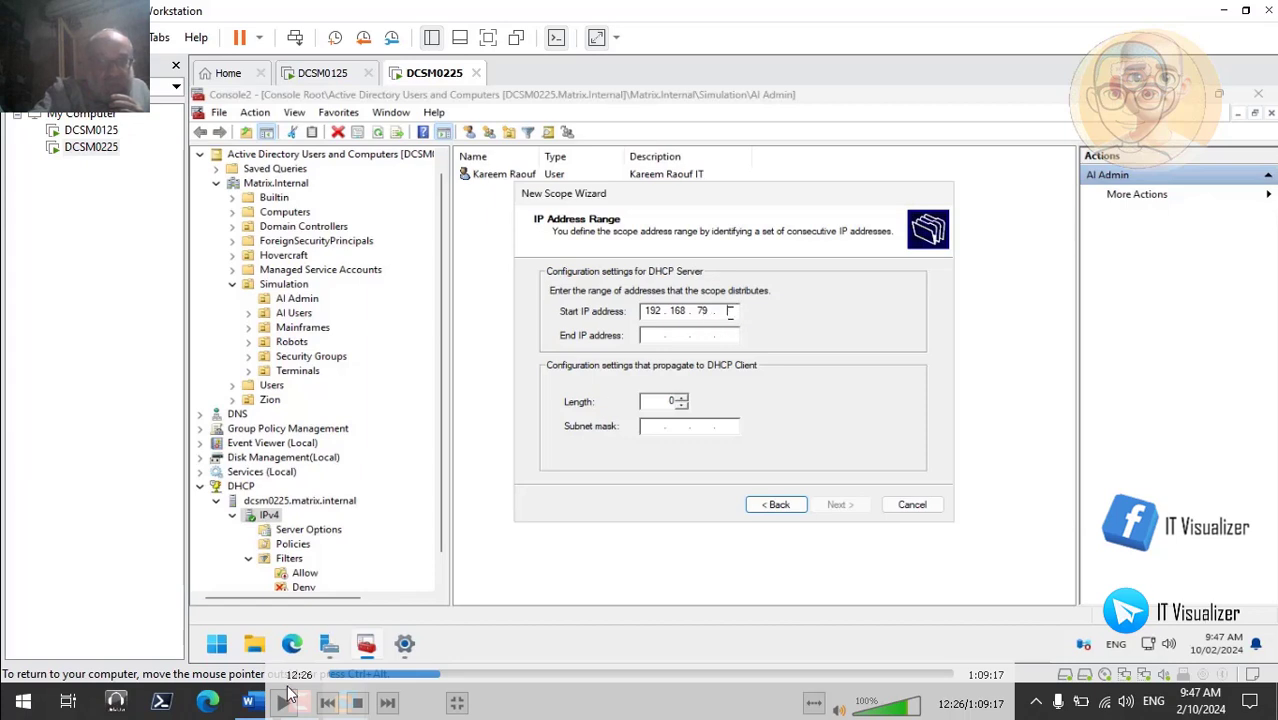
{"action": "left_click", "coordinate": [285, 704]}
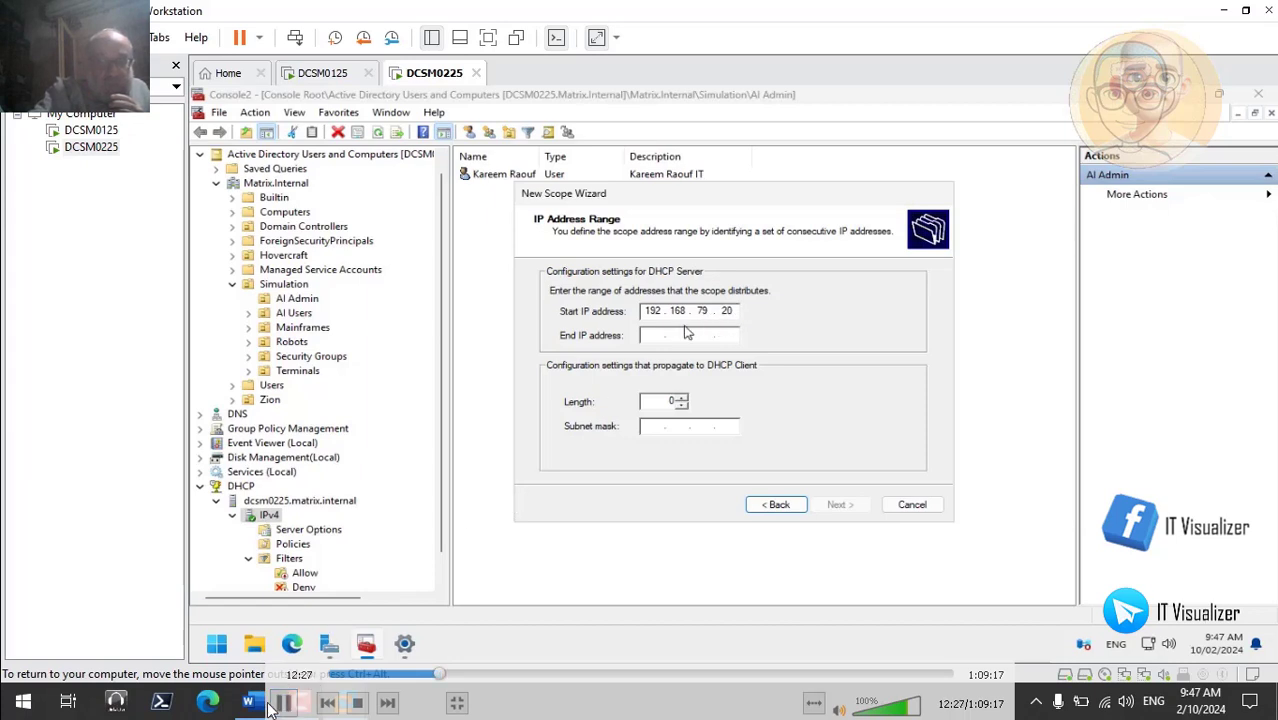
{"action": "left_click", "coordinate": [285, 704]}
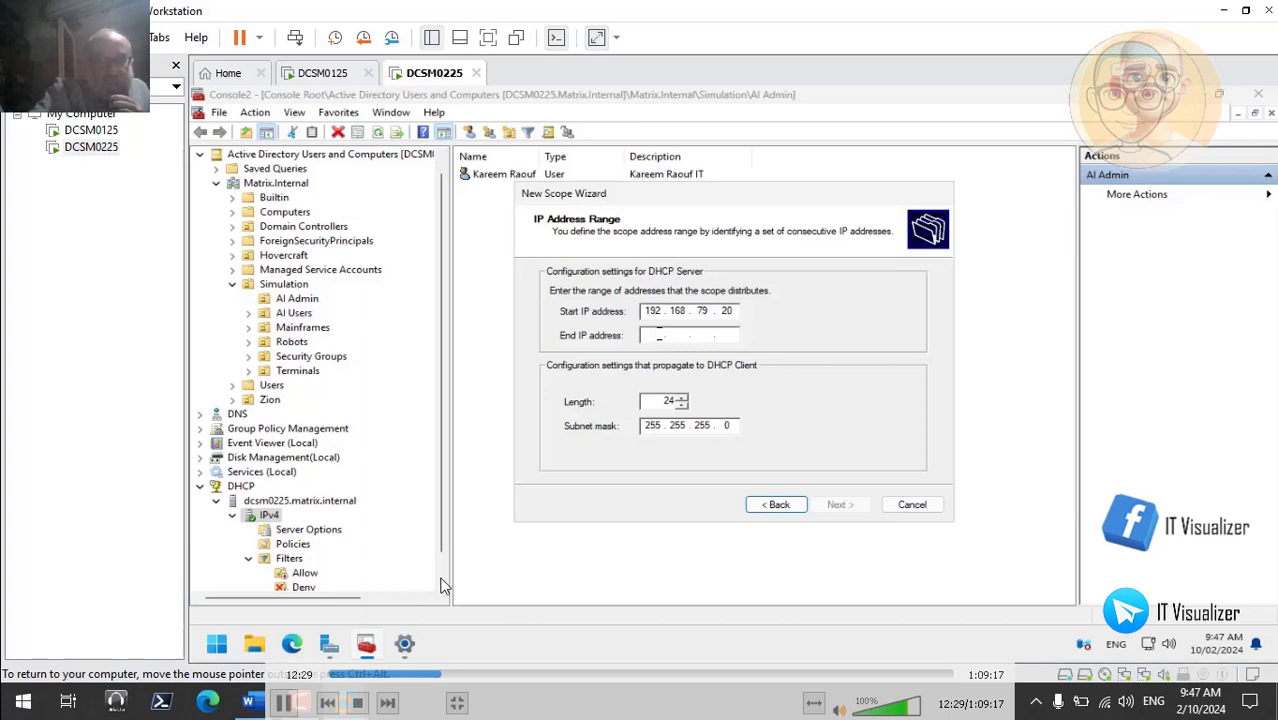
{"action": "type", "text": "192 . 168 . 79 . "}
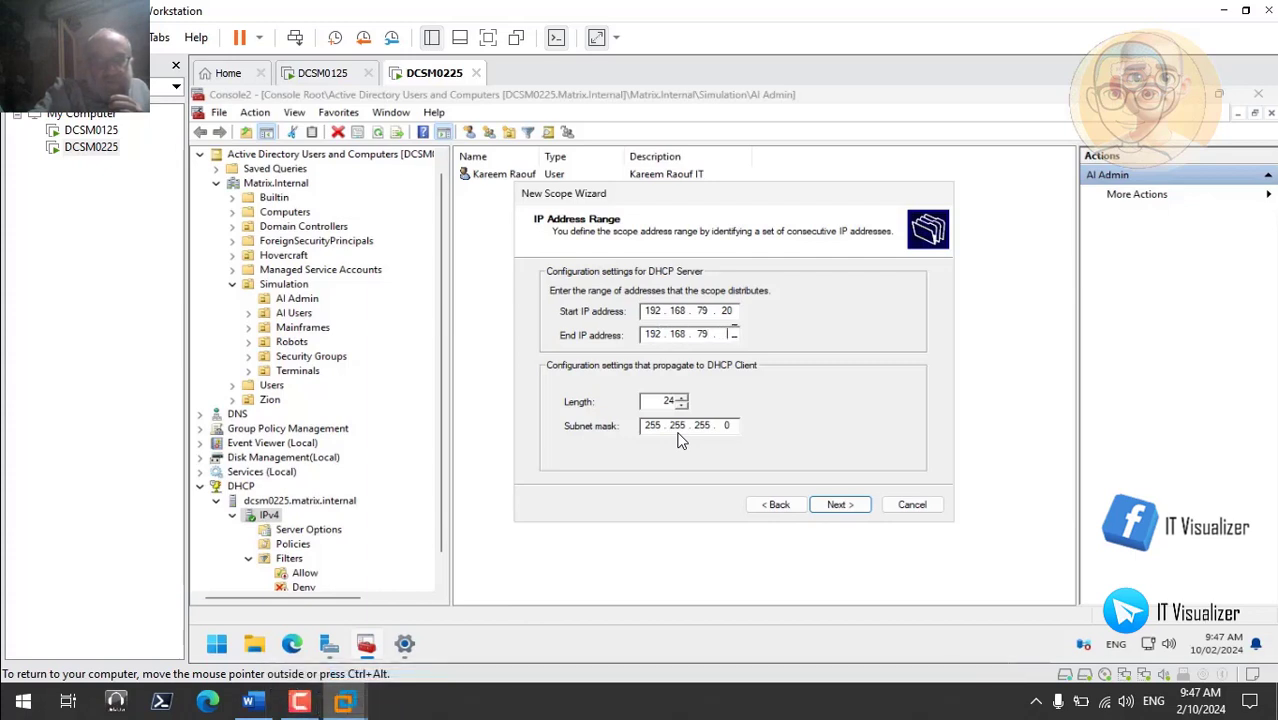
{"action": "type", "text": "200"}
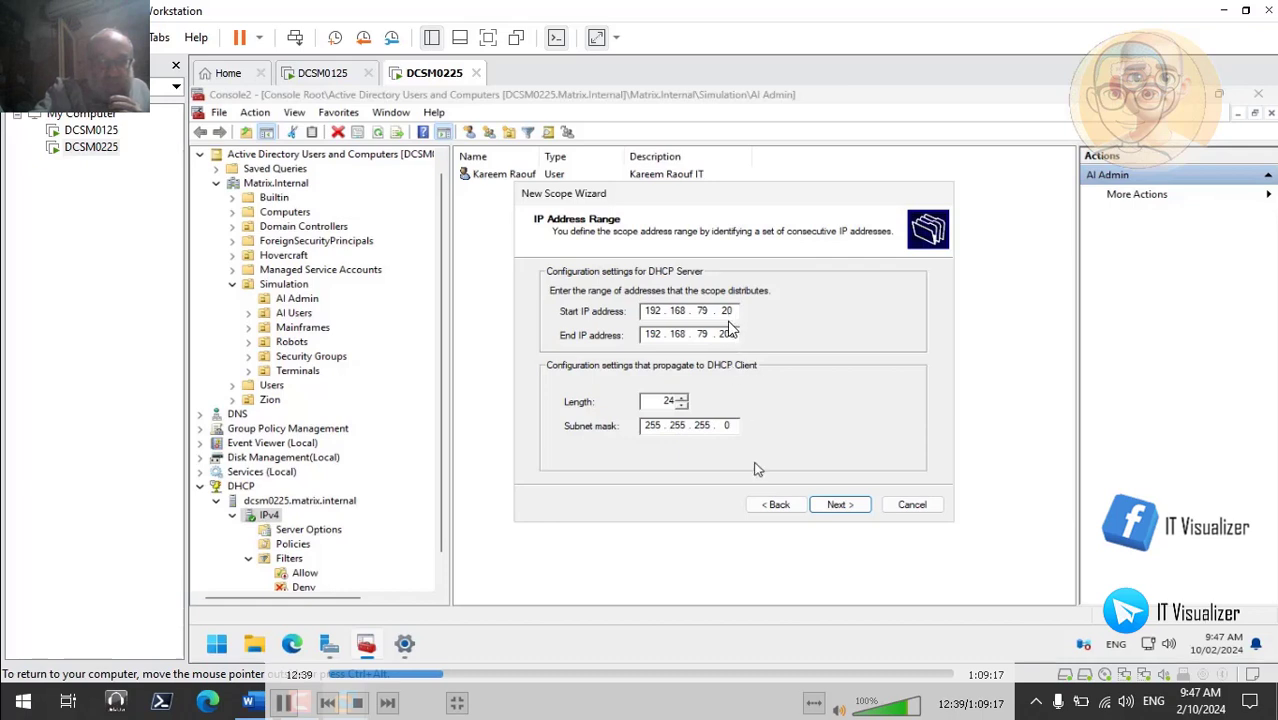
{"action": "left_click", "coordinate": [838, 505]}
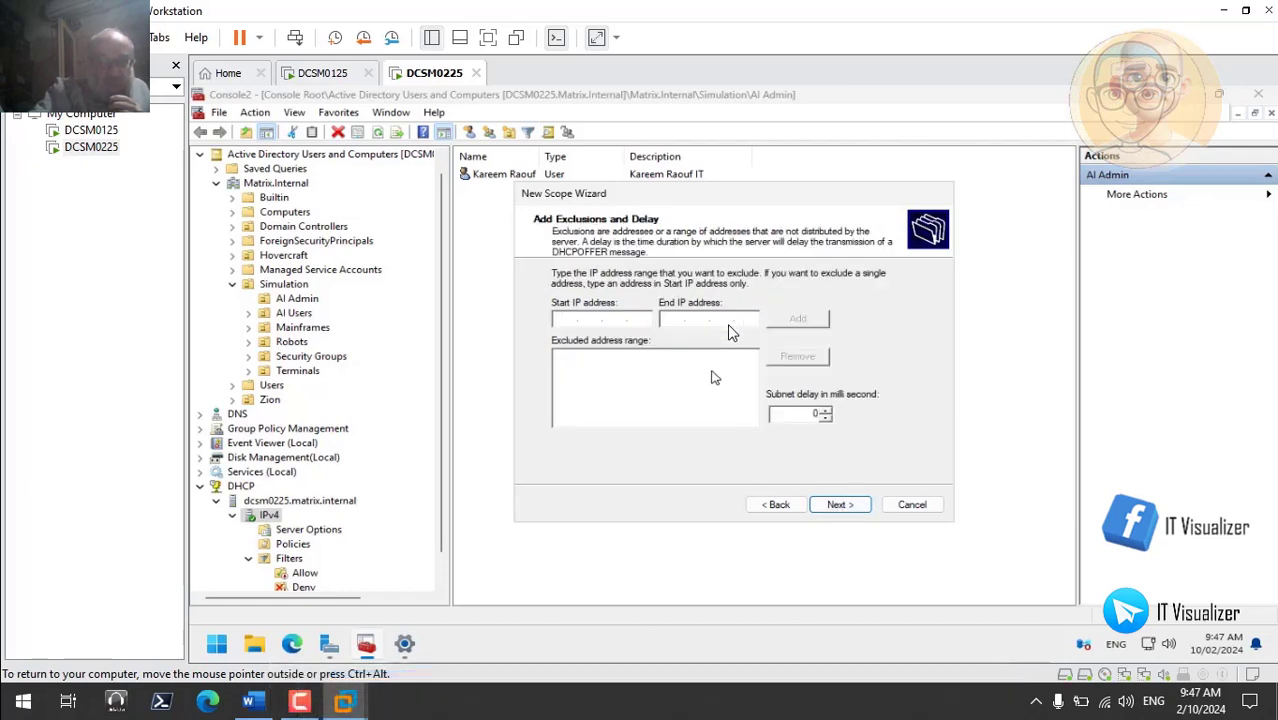
- Keep the 8-day lease and choose to configure DHCP options now
{"action": "left_click", "coordinate": [285, 703]}
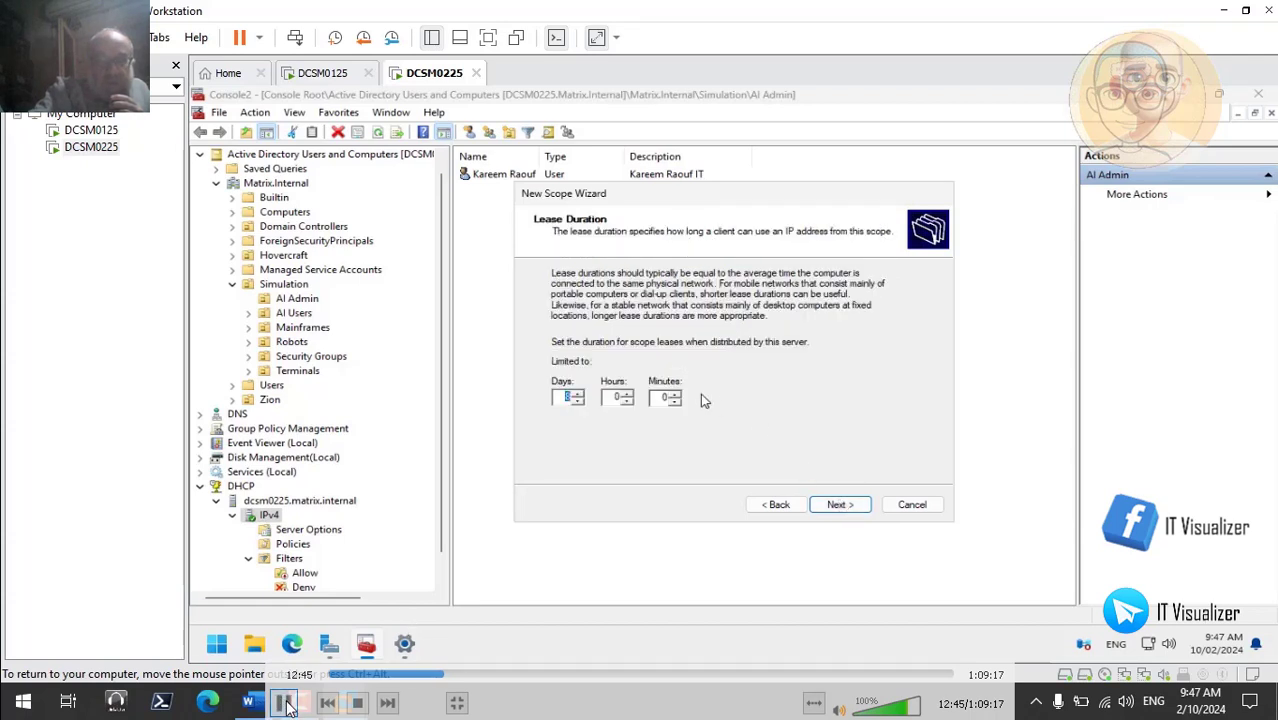
{"action": "left_click", "coordinate": [285, 704]}
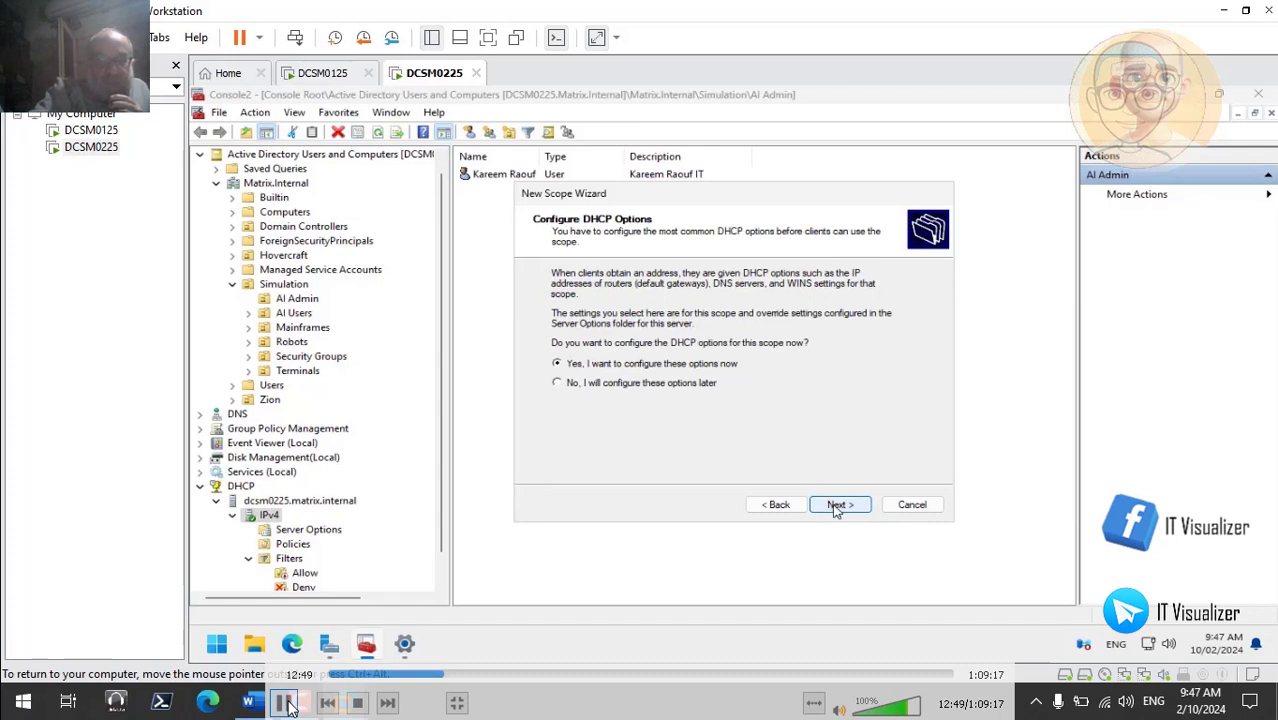
- Pause and resume the walkthrough while the wizard reaches the Matrix.Internal DNS servers page
{"action": "left_click", "coordinate": [286, 702]}
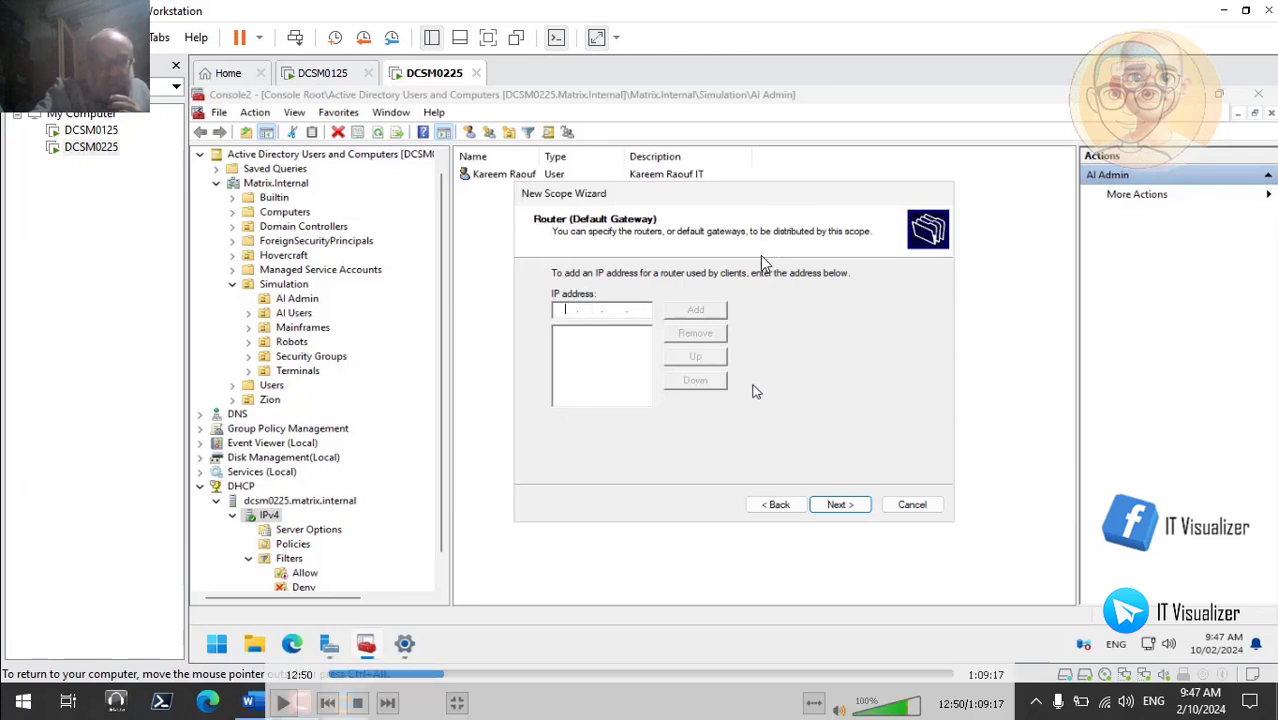
{"action": "left_click", "coordinate": [284, 702]}
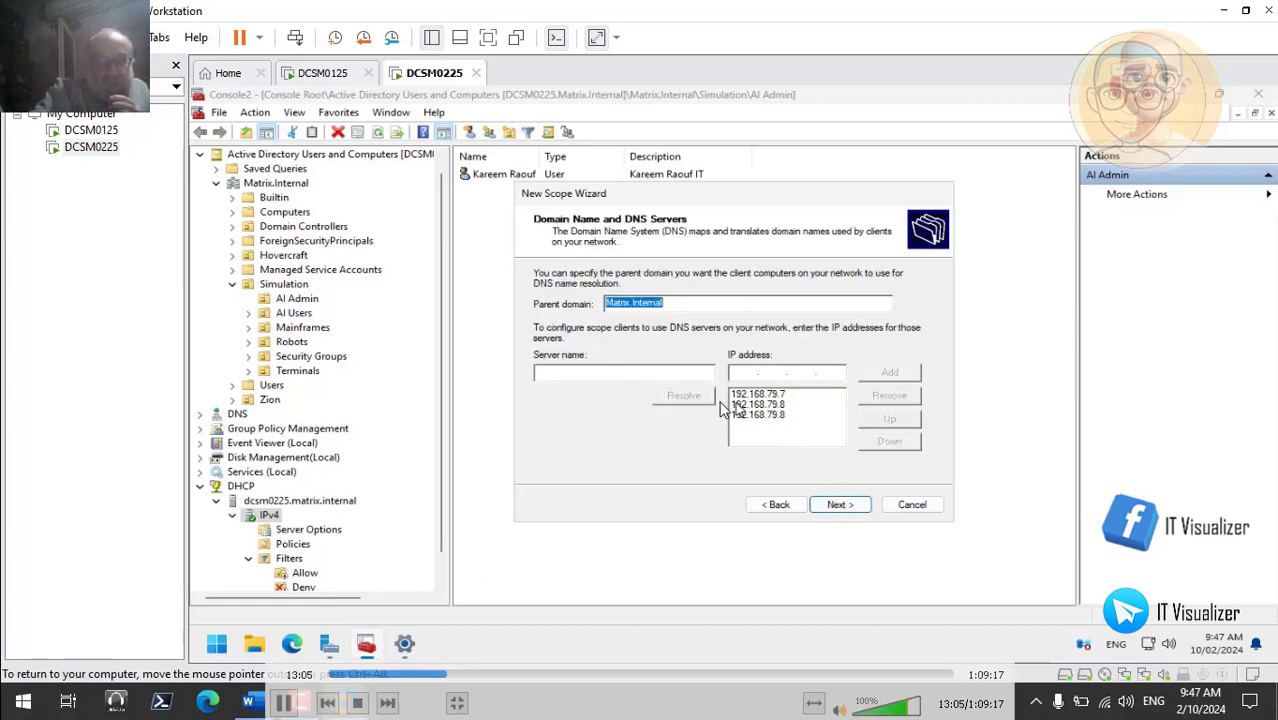
- Check each of the three DNS server addresses, including 192.168.79.7, then continue to WINS Servers
{"action": "left_click", "coordinate": [757, 414]}
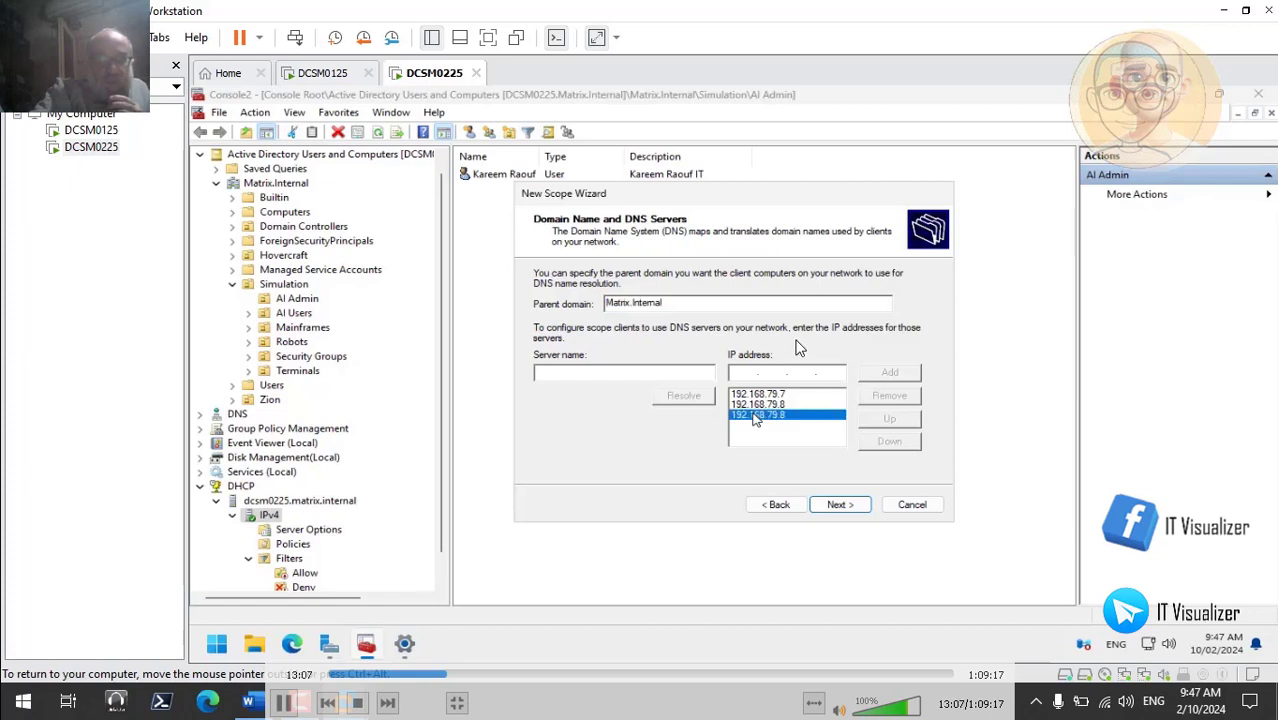
{"action": "left_click", "coordinate": [785, 405]}
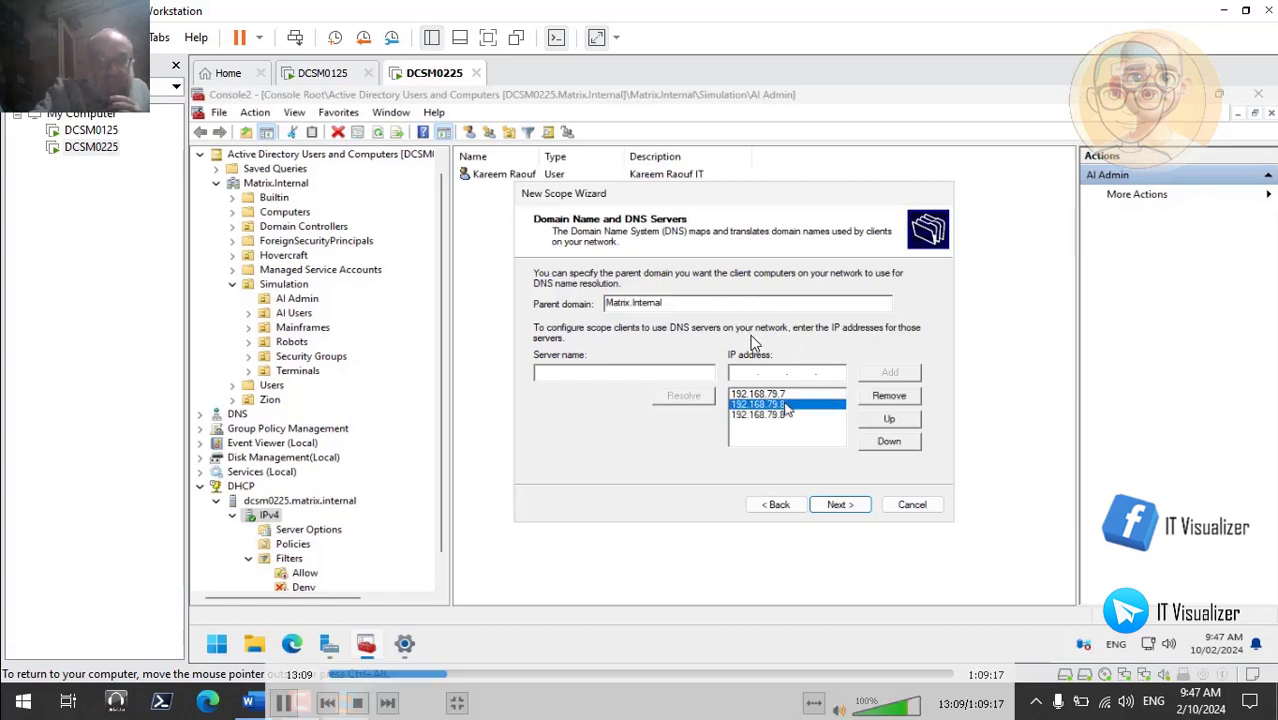
{"action": "left_click", "coordinate": [783, 395]}
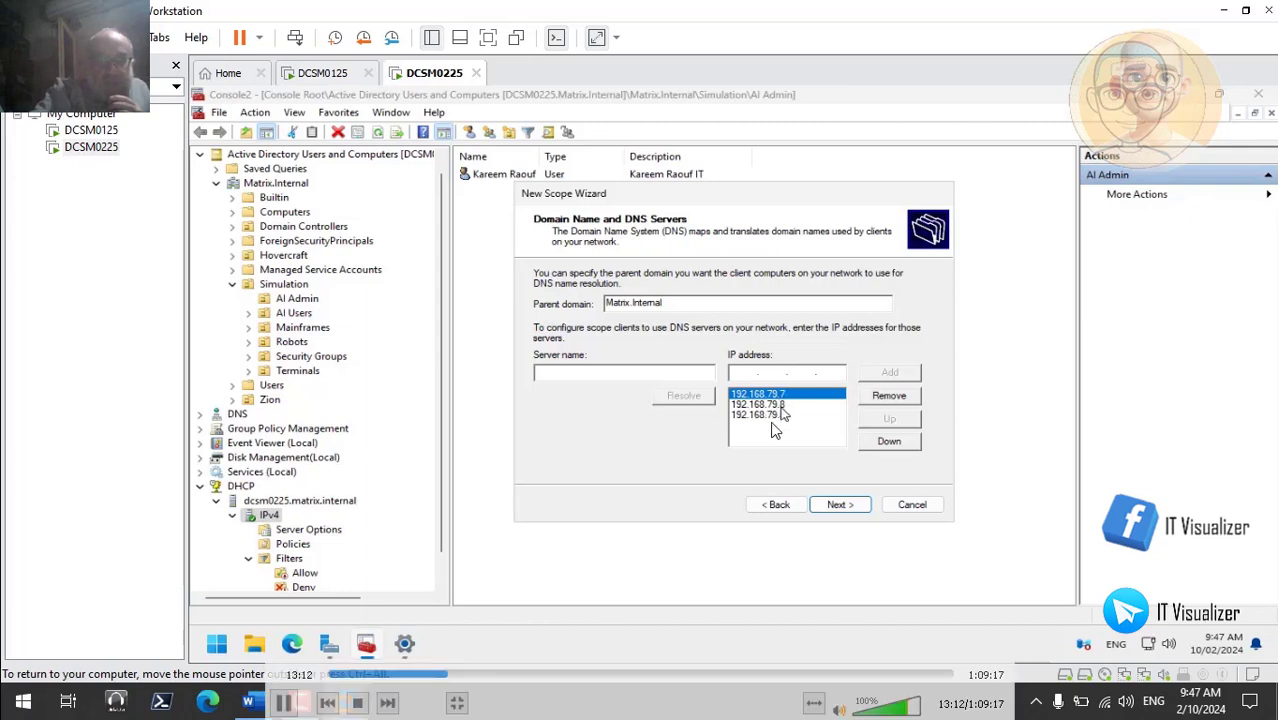
{"action": "left_click", "coordinate": [773, 415]}
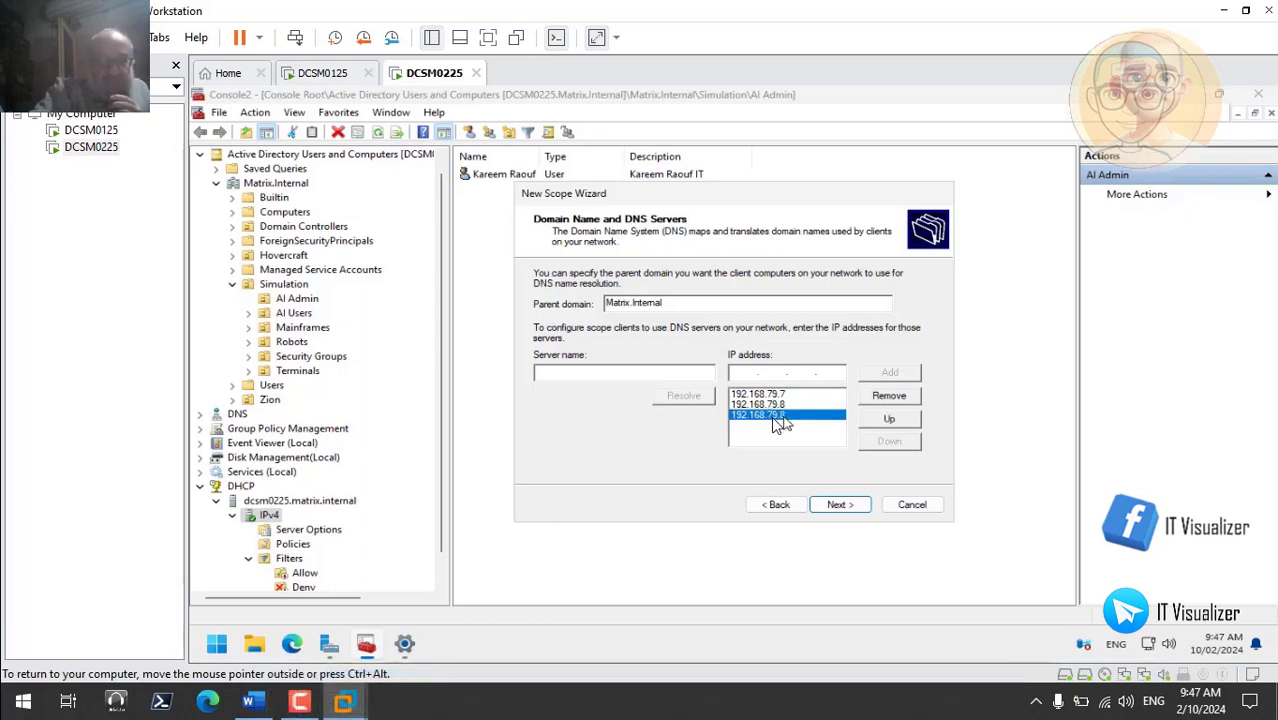
{"action": "left_click", "coordinate": [784, 404]}
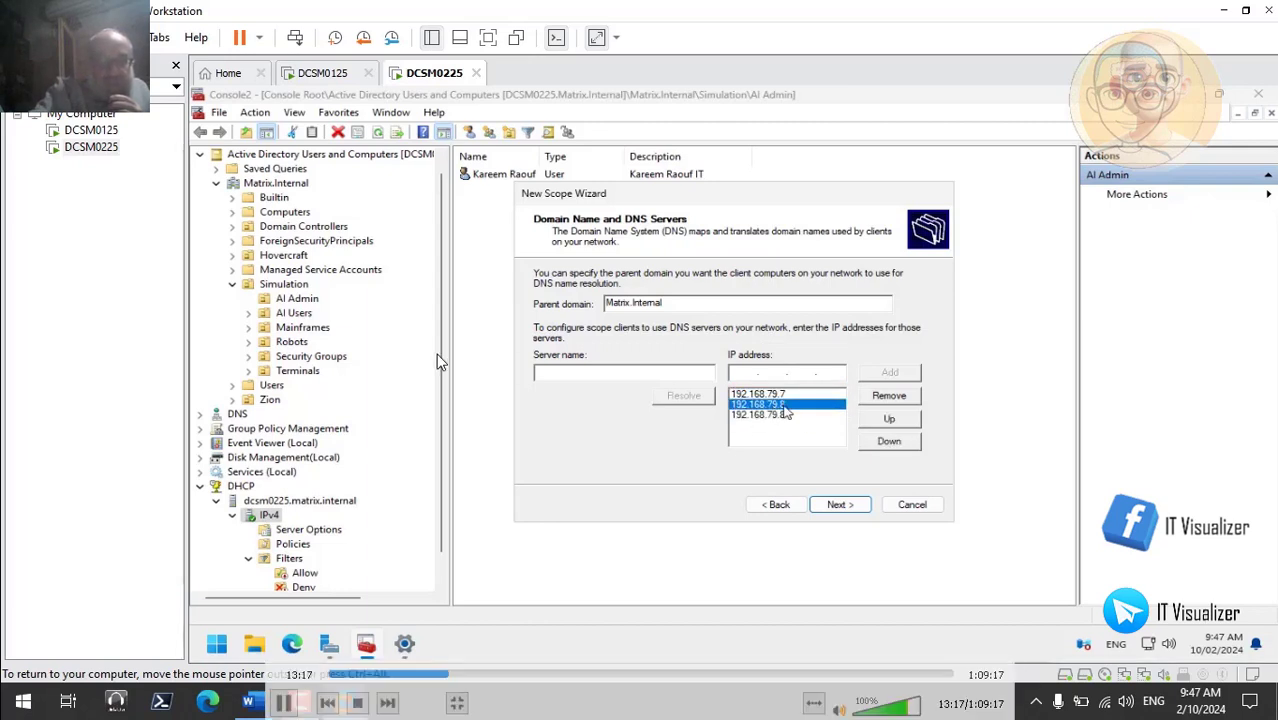
{"action": "left_click", "coordinate": [784, 414]}
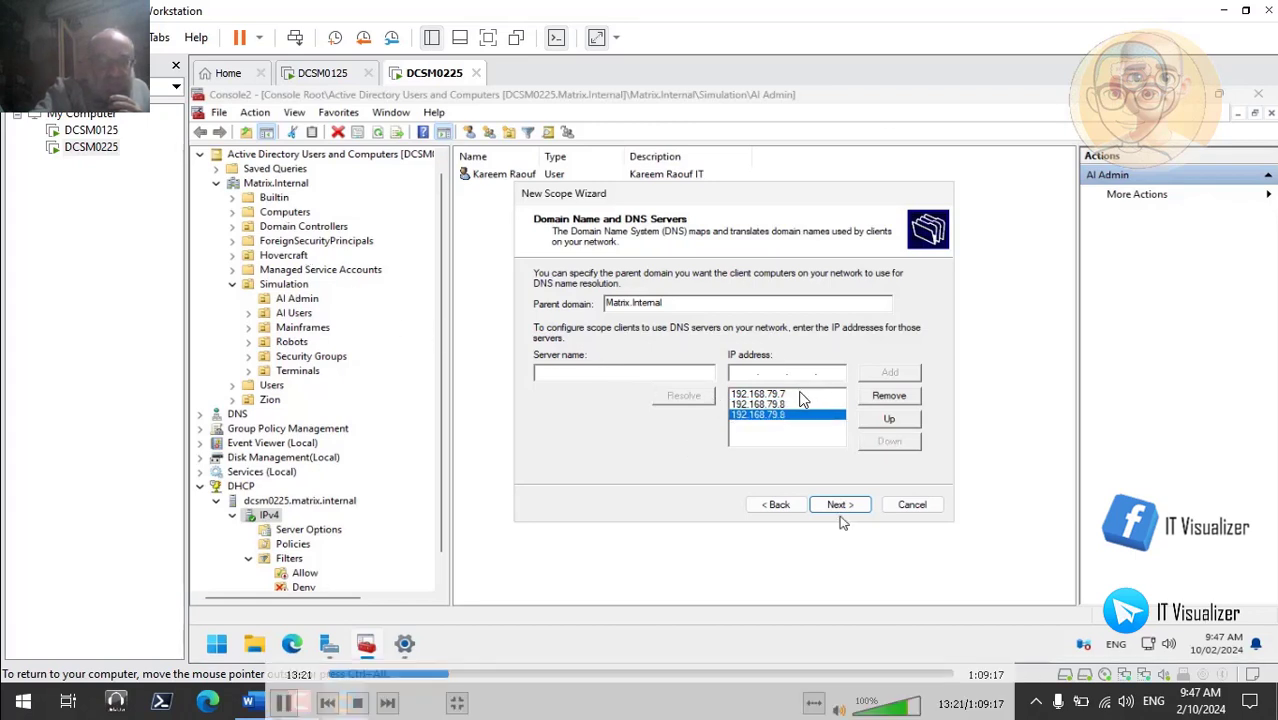
{"action": "left_click", "coordinate": [840, 504]}
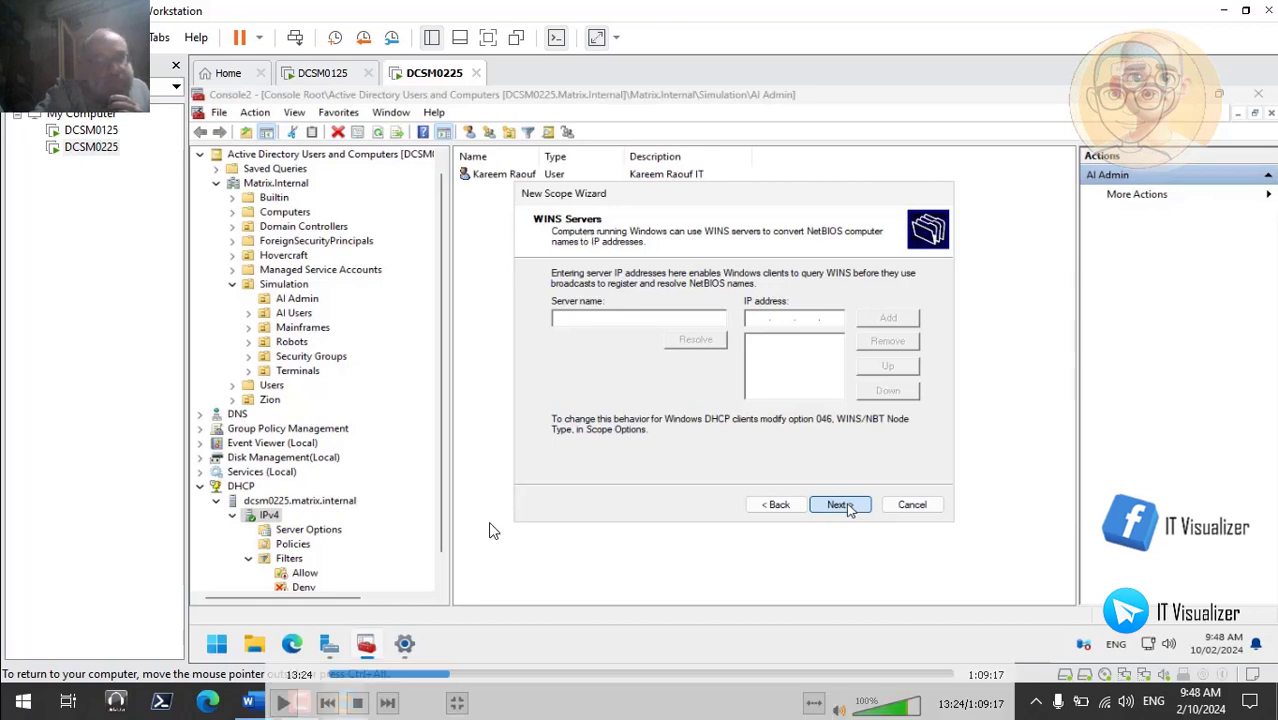
- Skip the WINS page, choose to activate the scope now, and finish the wizard
{"action": "left_click", "coordinate": [286, 704]}
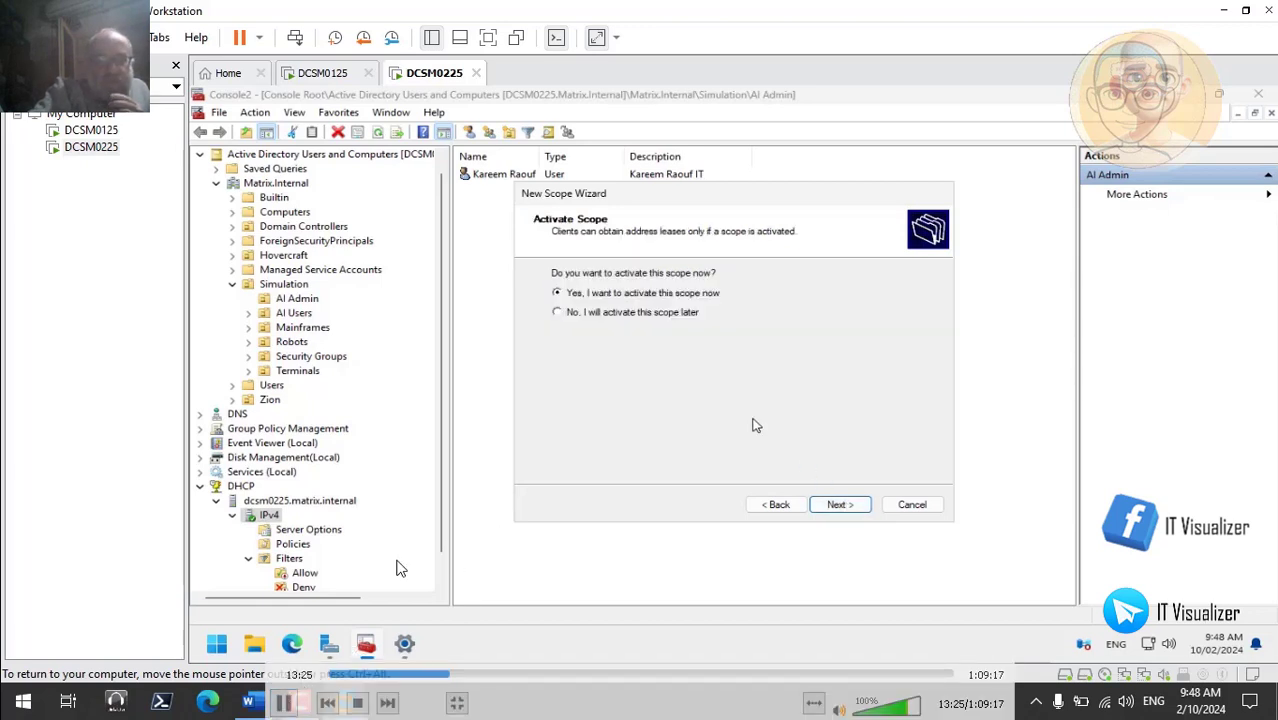
{"action": "left_click", "coordinate": [832, 505]}
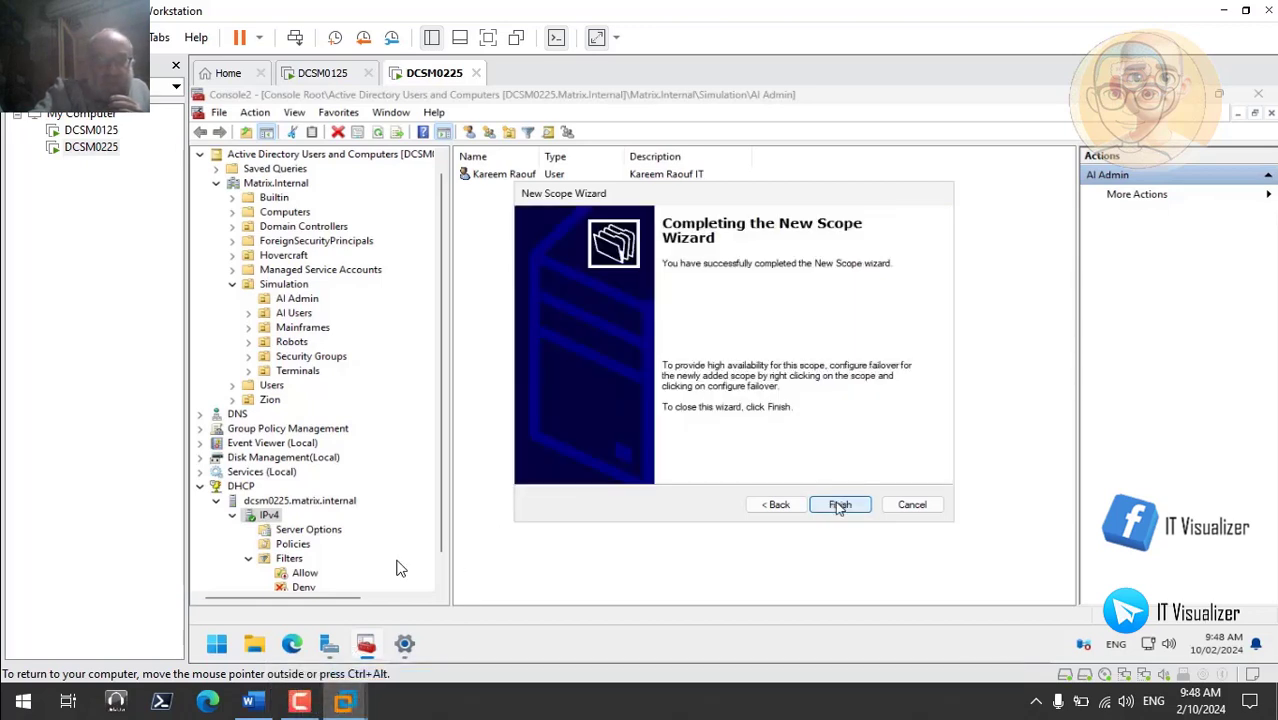
{"action": "left_click", "coordinate": [838, 505]}
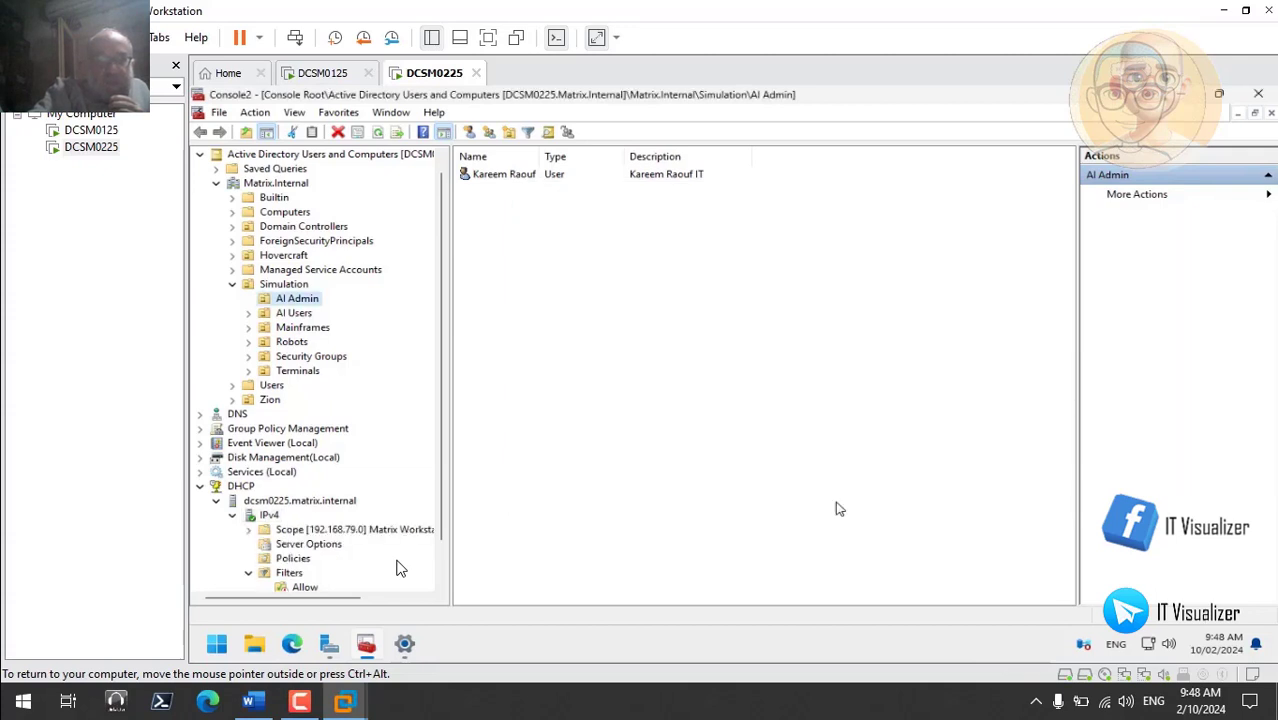
- Expand the new 192.168.79.0 scope in the DHCP console and show its Scope Options
{"action": "scroll", "coordinate": [375, 575], "scroll_direction": "down", "scroll_amount": 1}
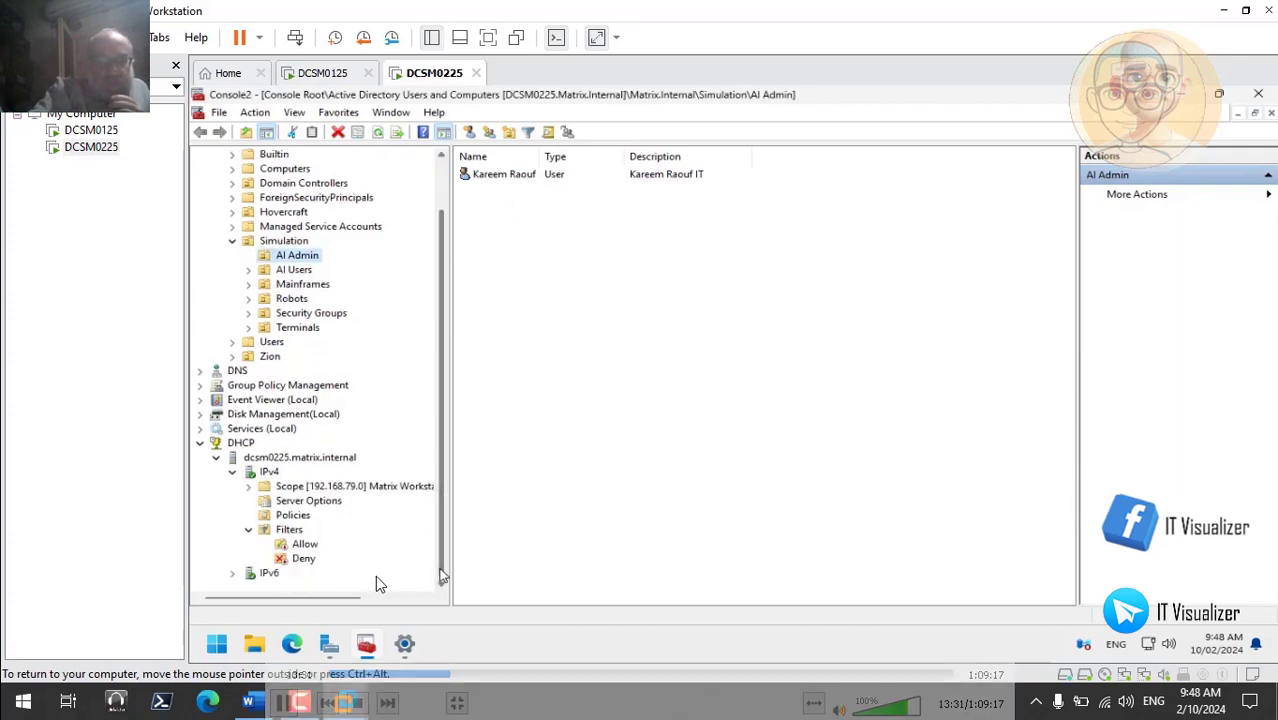
{"action": "left_click", "coordinate": [290, 503]}
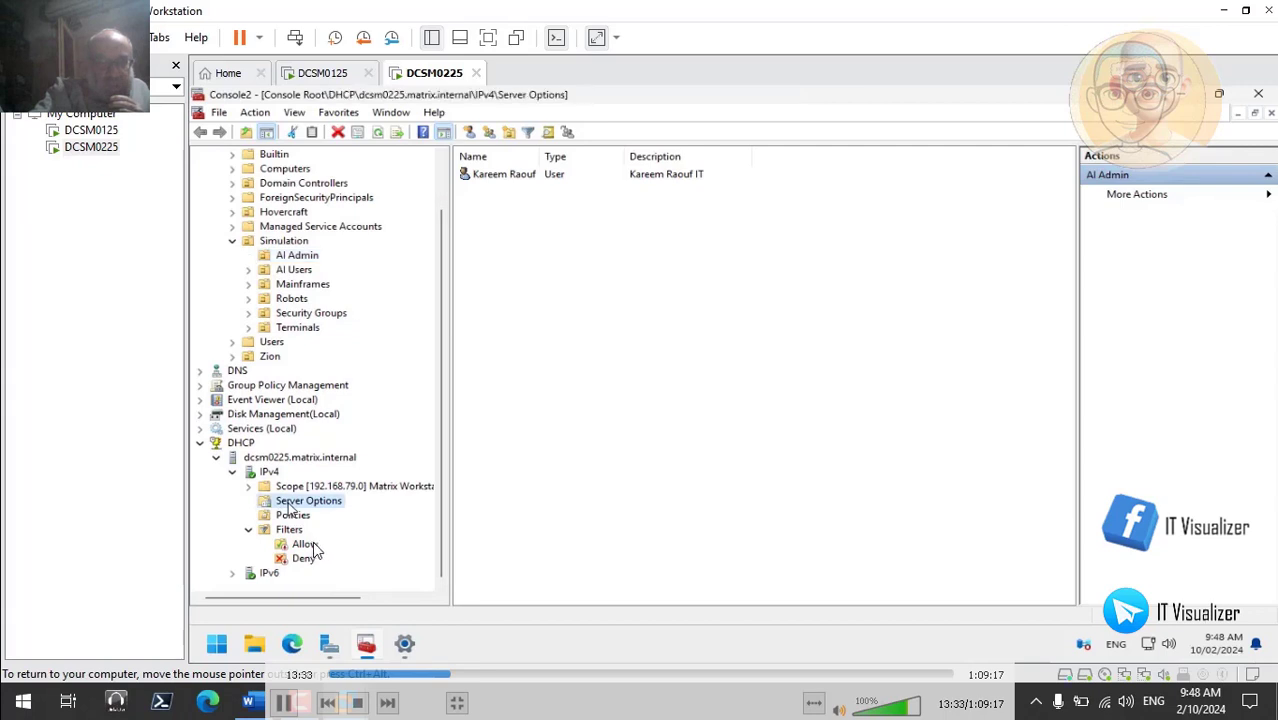
{"action": "left_click", "coordinate": [292, 515]}
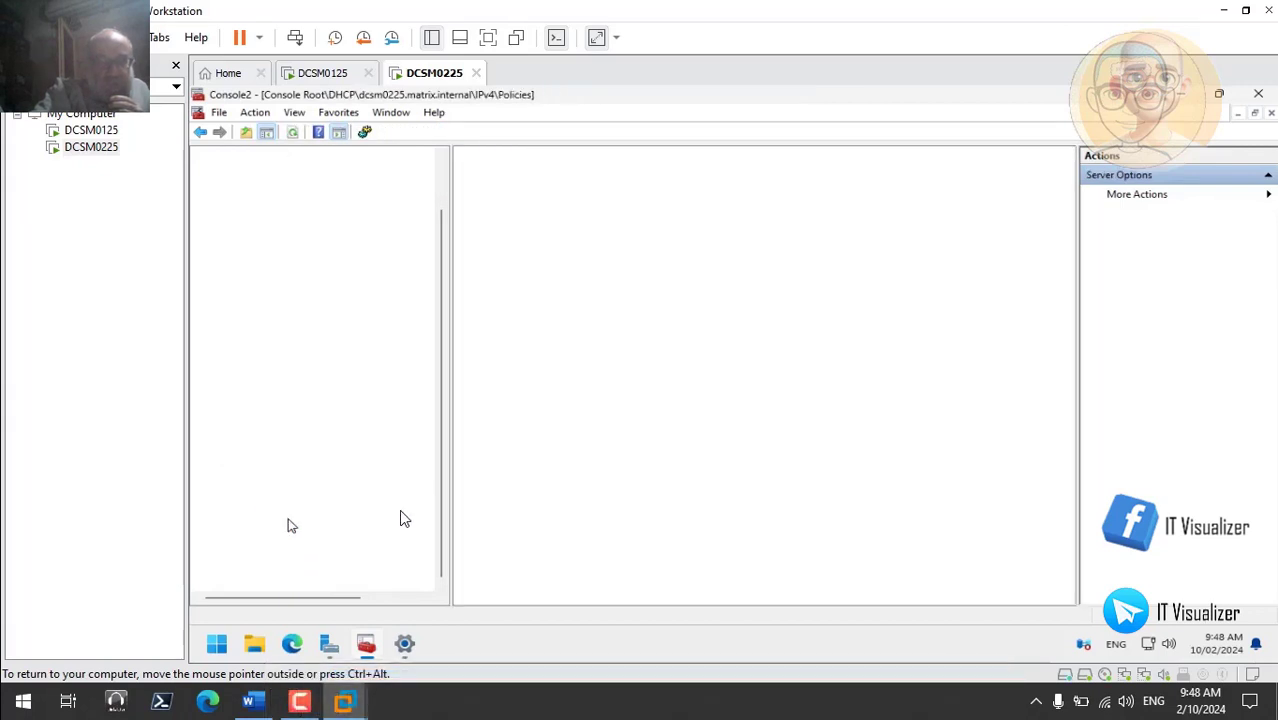
{"action": "left_click", "coordinate": [248, 486]}
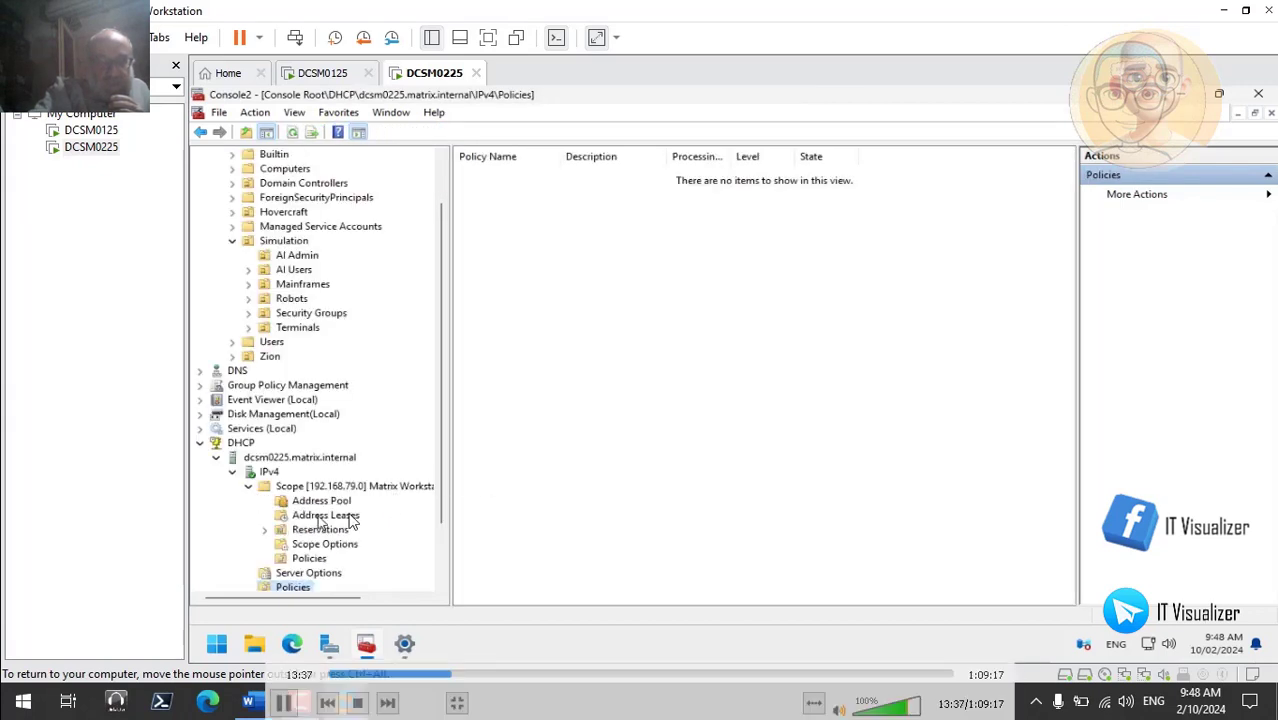
{"action": "left_click", "coordinate": [327, 546]}
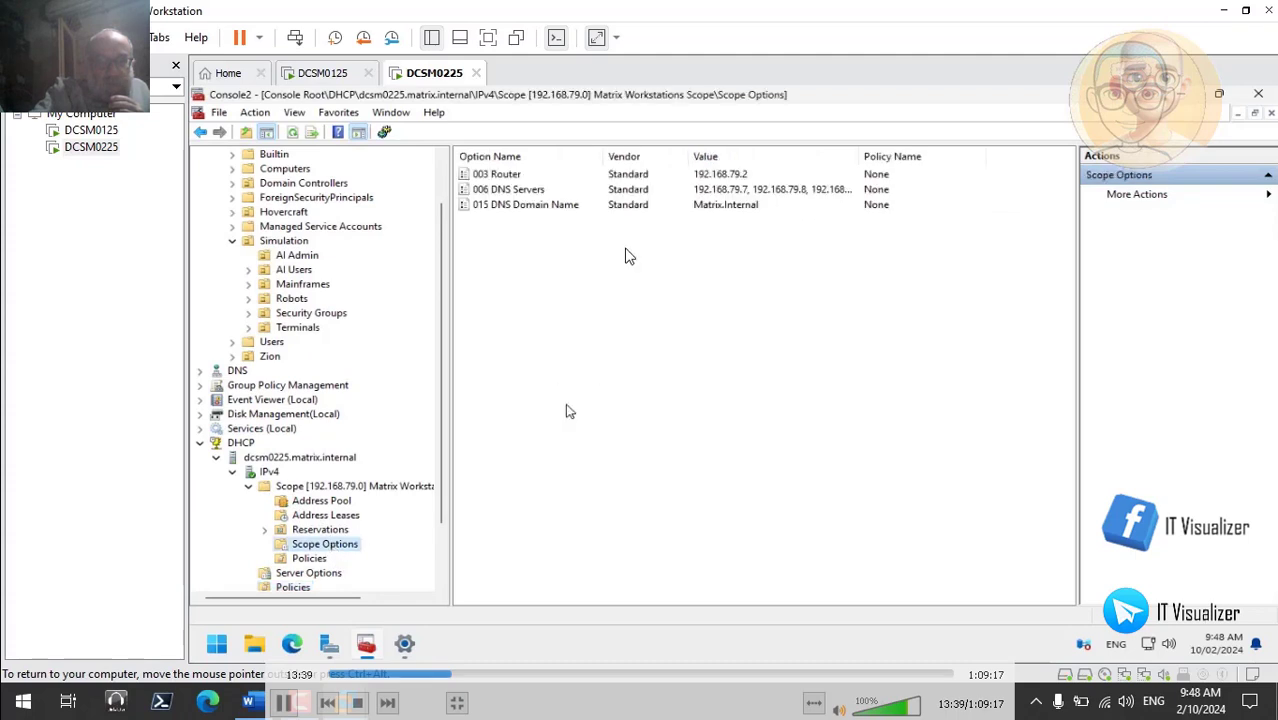
- Remove the duplicate 192.168.79.8 from option 006 DNS Servers and save the change
{"action": "double_click", "coordinate": [757, 189]}
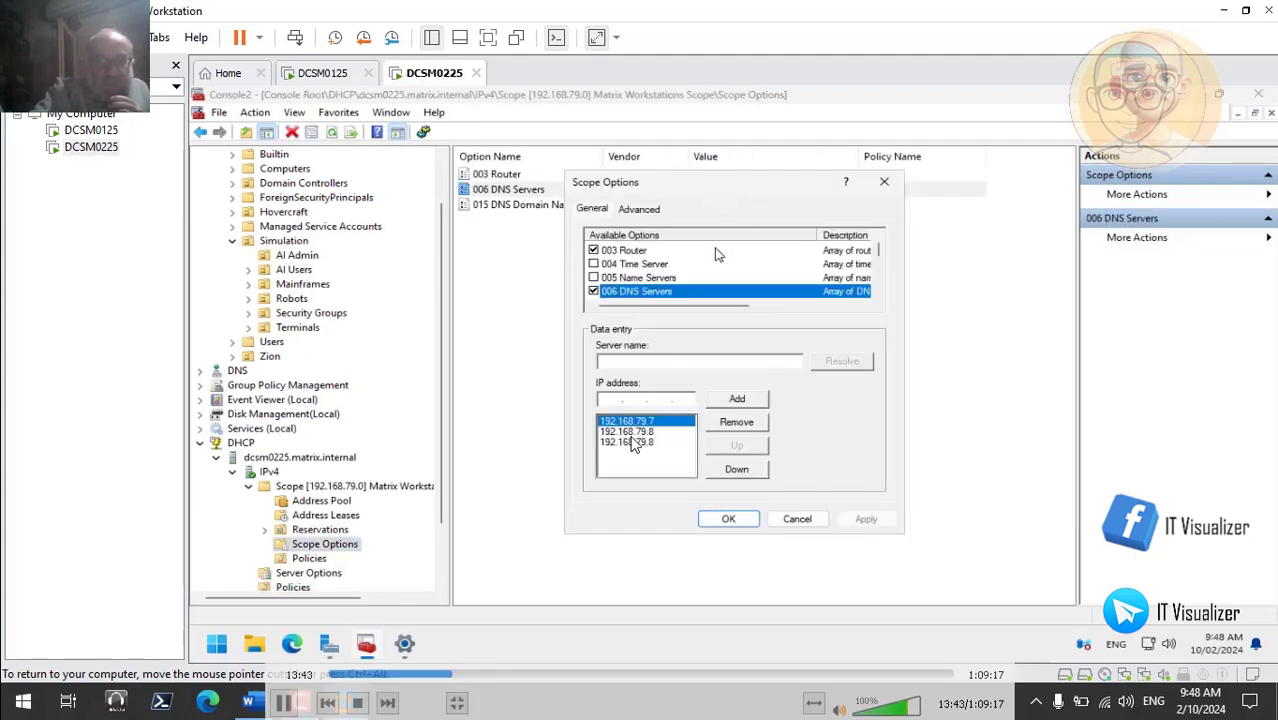
{"action": "left_click", "coordinate": [630, 442]}
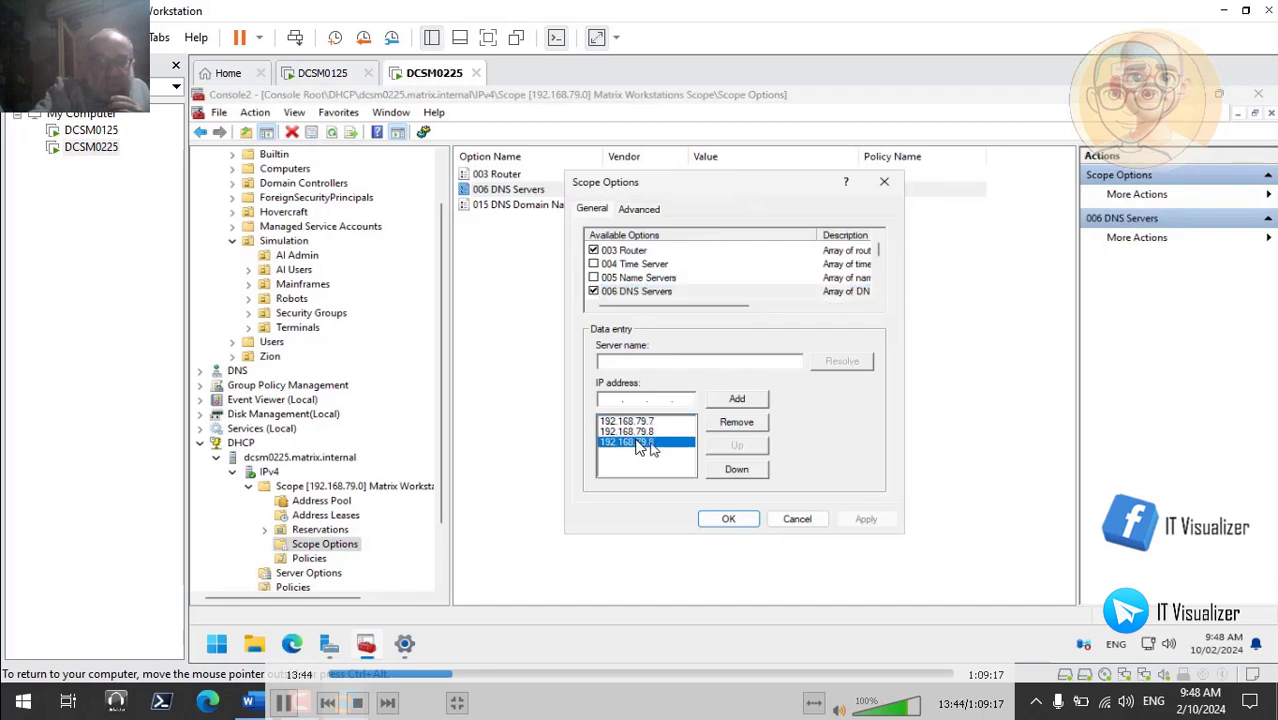
{"action": "left_click", "coordinate": [737, 423]}
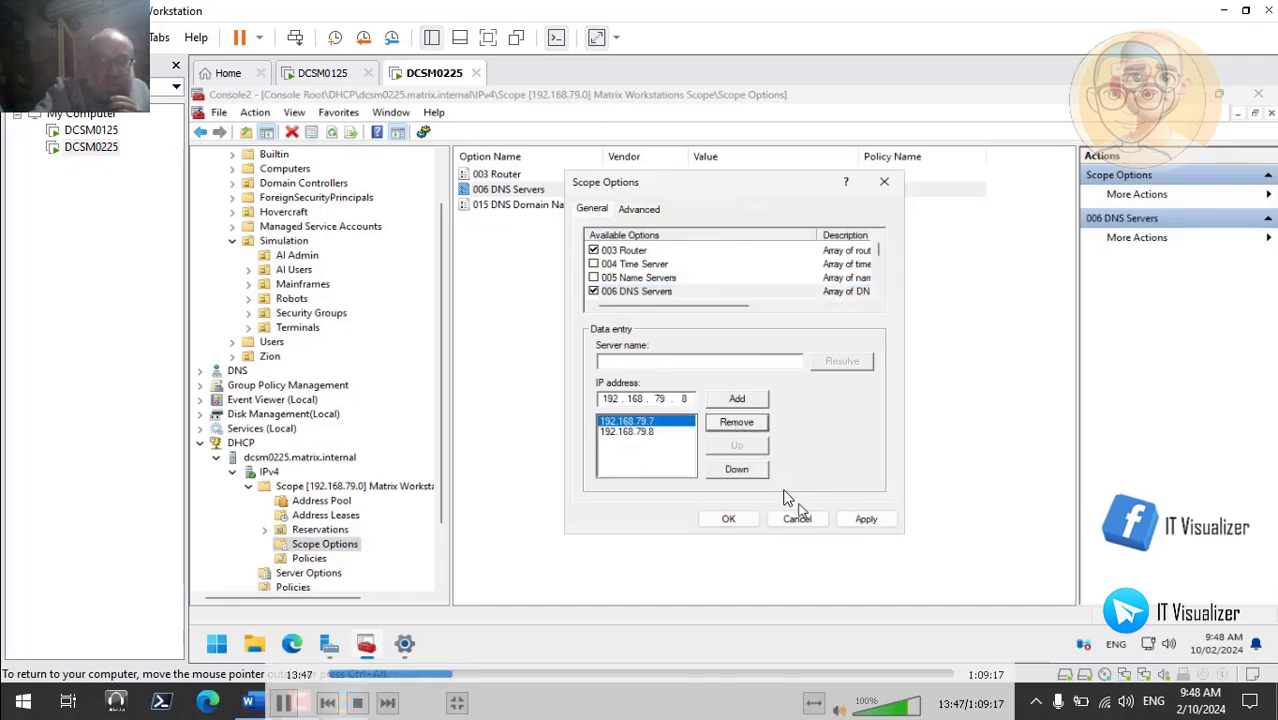
{"action": "left_click", "coordinate": [858, 520]}
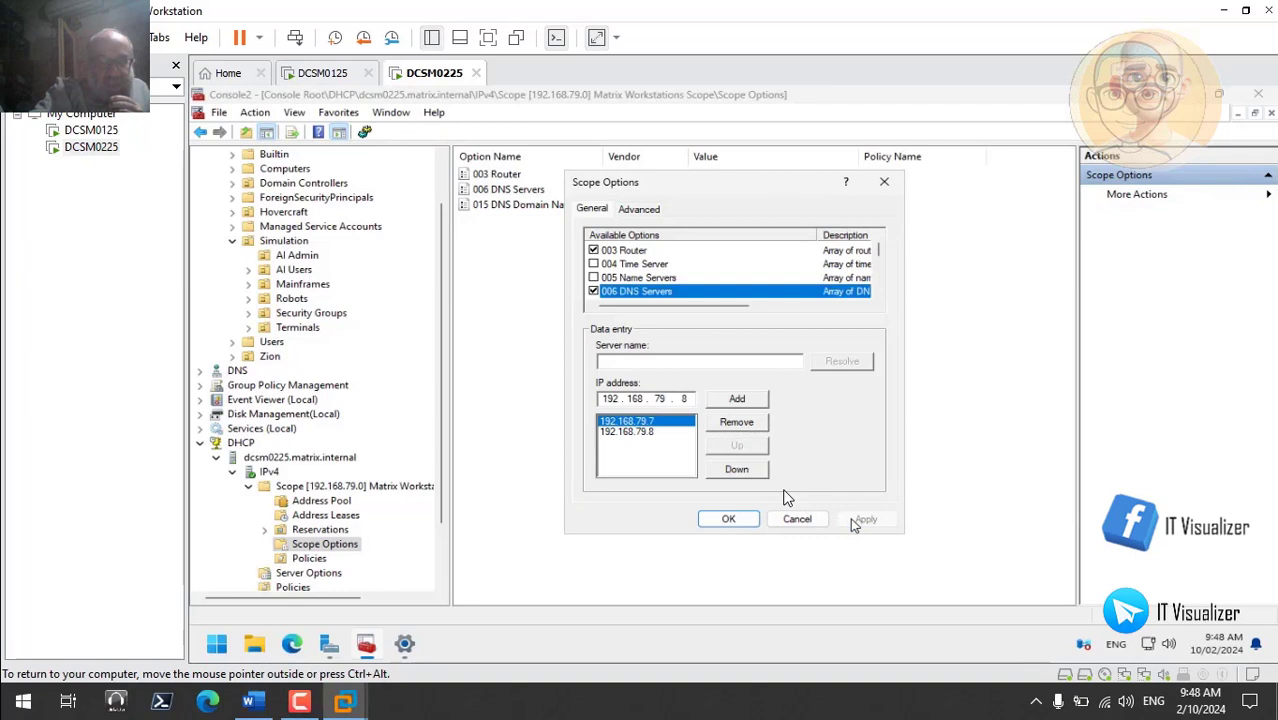
{"action": "left_click", "coordinate": [729, 520]}
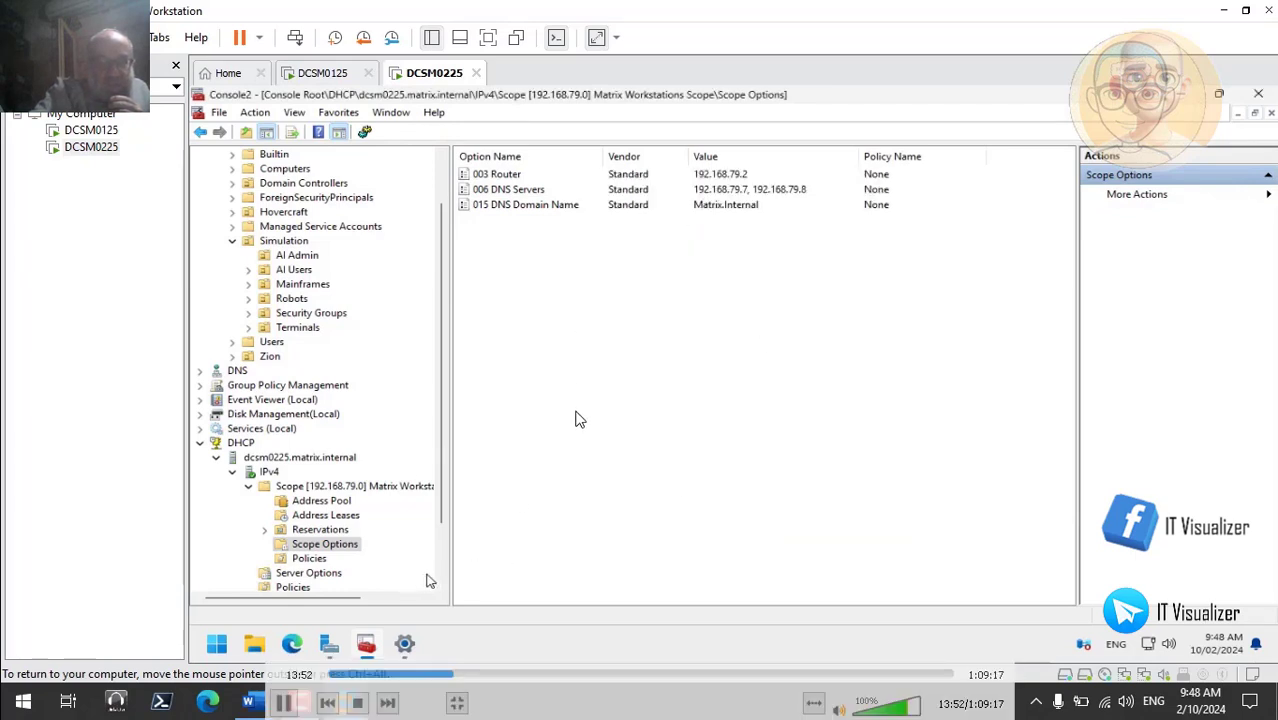
{"action": "scroll", "coordinate": [440, 580], "scroll_direction": "down", "scroll_amount": 2}
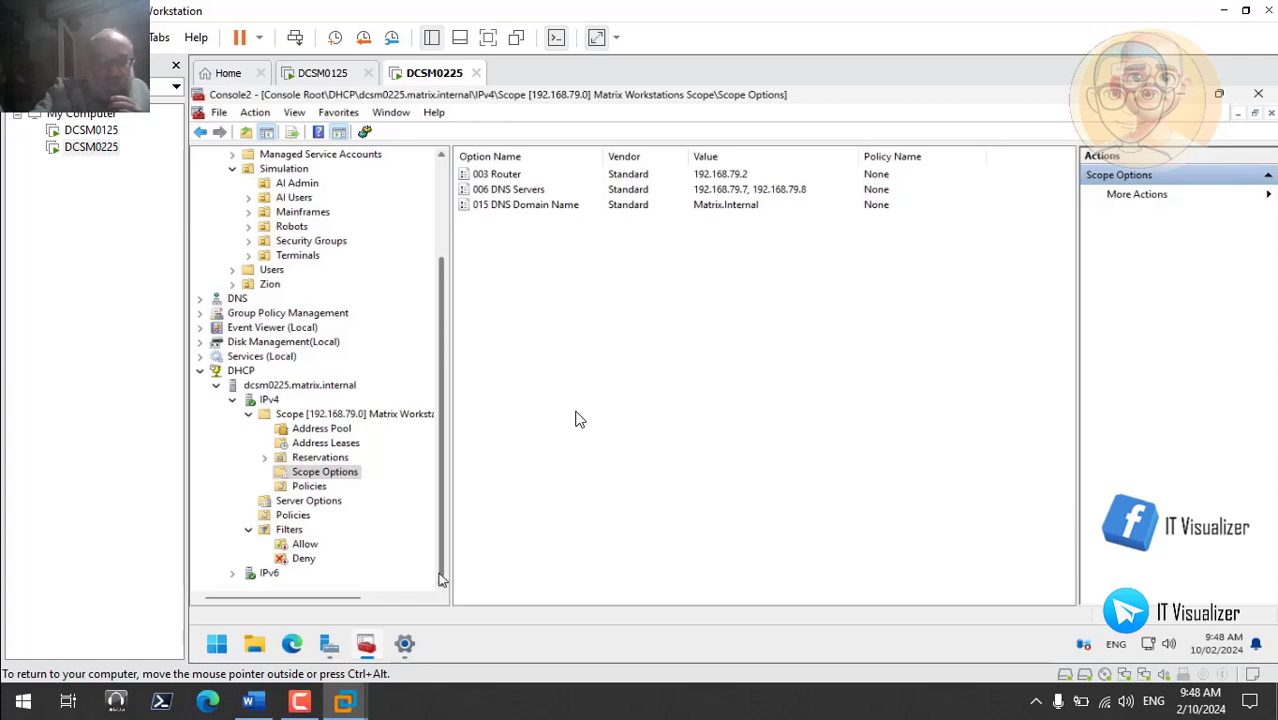
- Enable the Allow MAC filter on the DCSM0225 DHCP server
{"action": "right_click", "coordinate": [300, 545]}
{"action": "left_click", "coordinate": [305, 544]}
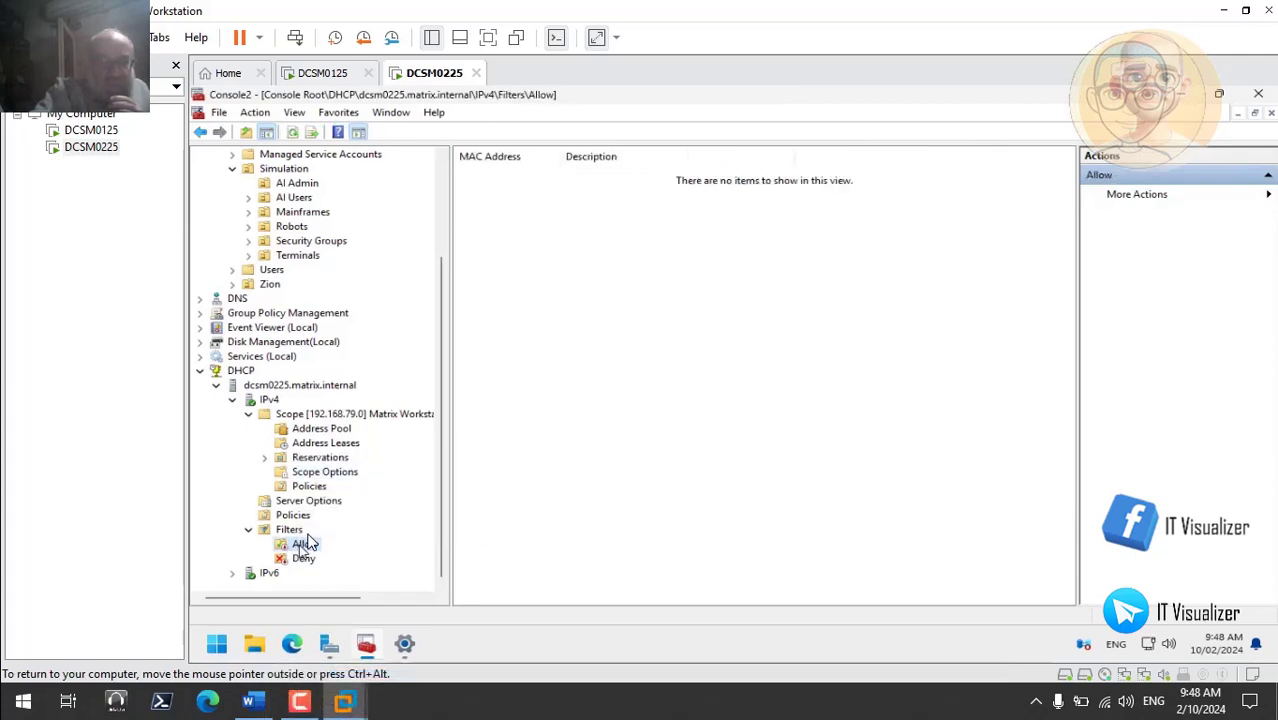
{"action": "right_click", "coordinate": [307, 543]}
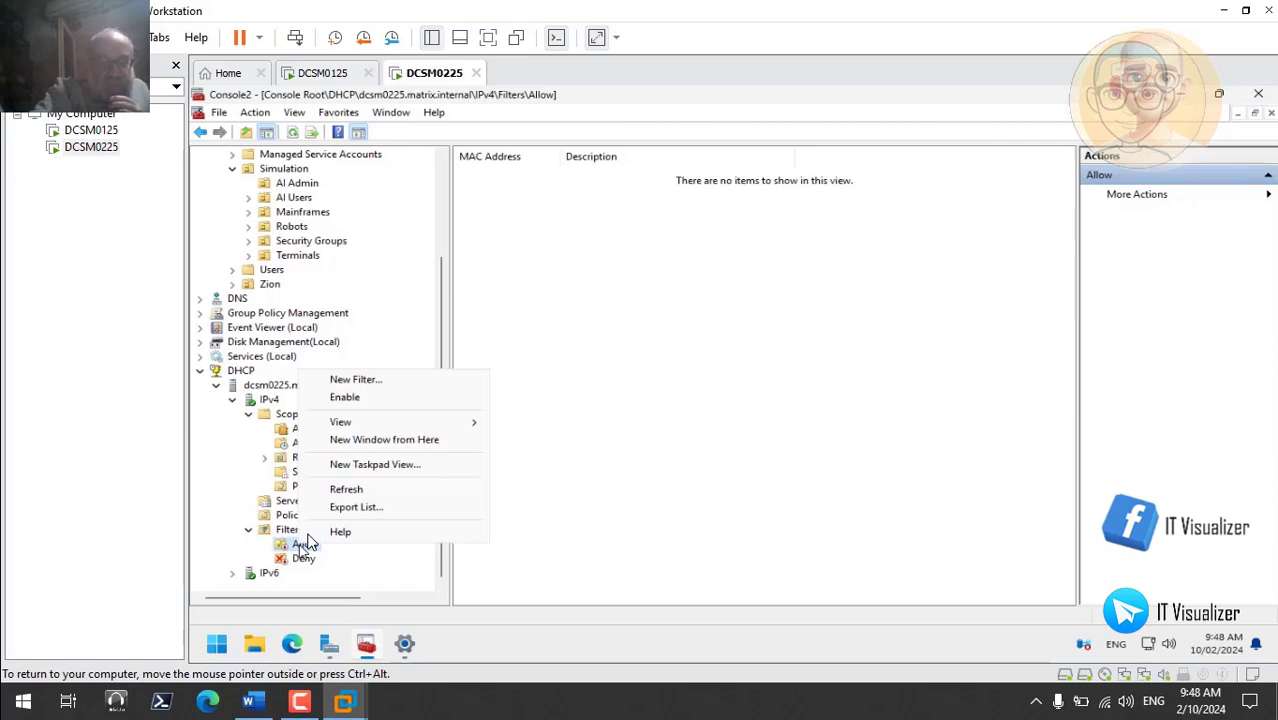
{"action": "left_click", "coordinate": [345, 398]}
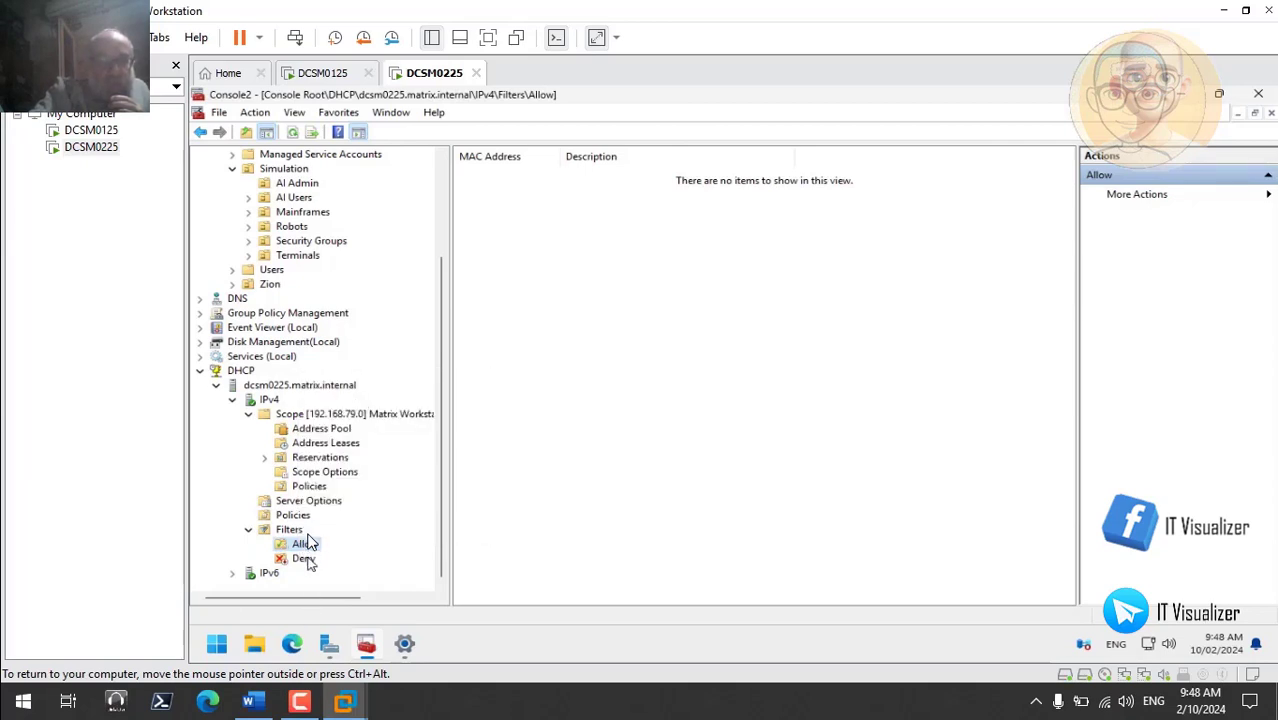
- Enable the Deny MAC filter, compare it with the Allow list, and resume the recording
{"action": "left_click", "coordinate": [307, 558]}
{"action": "right_click", "coordinate": [307, 558]}
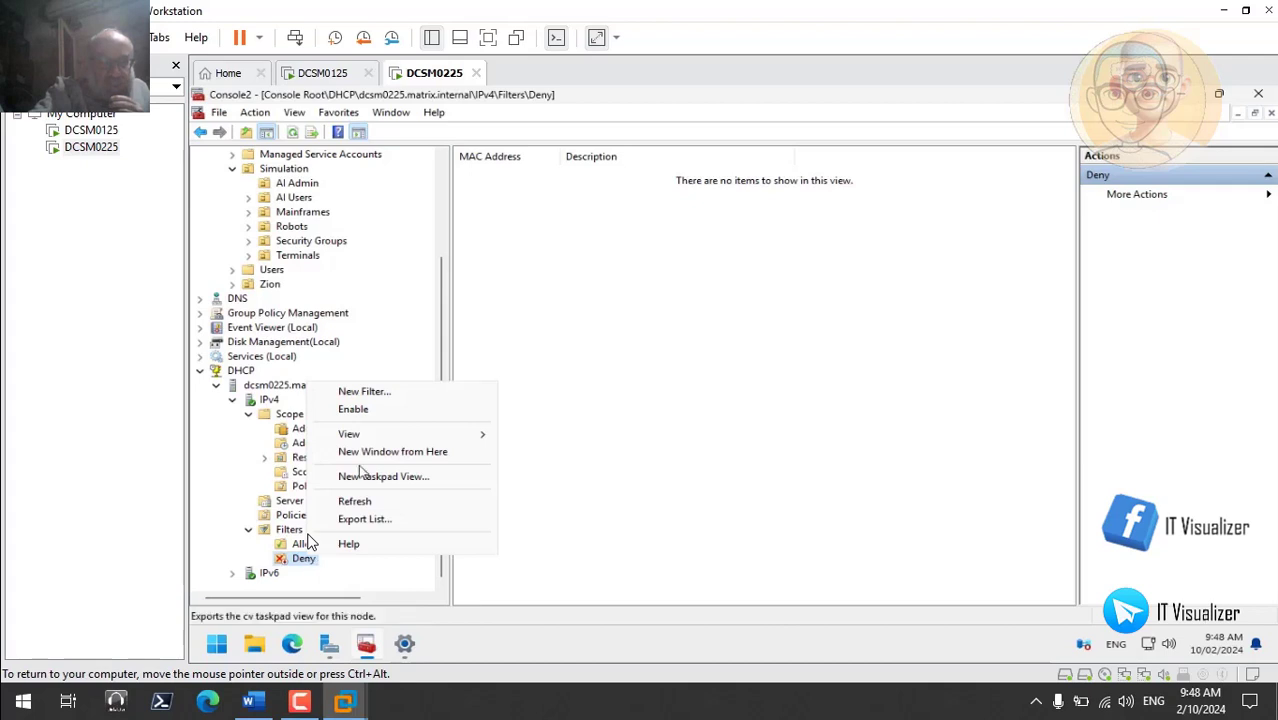
{"action": "left_click", "coordinate": [370, 416]}
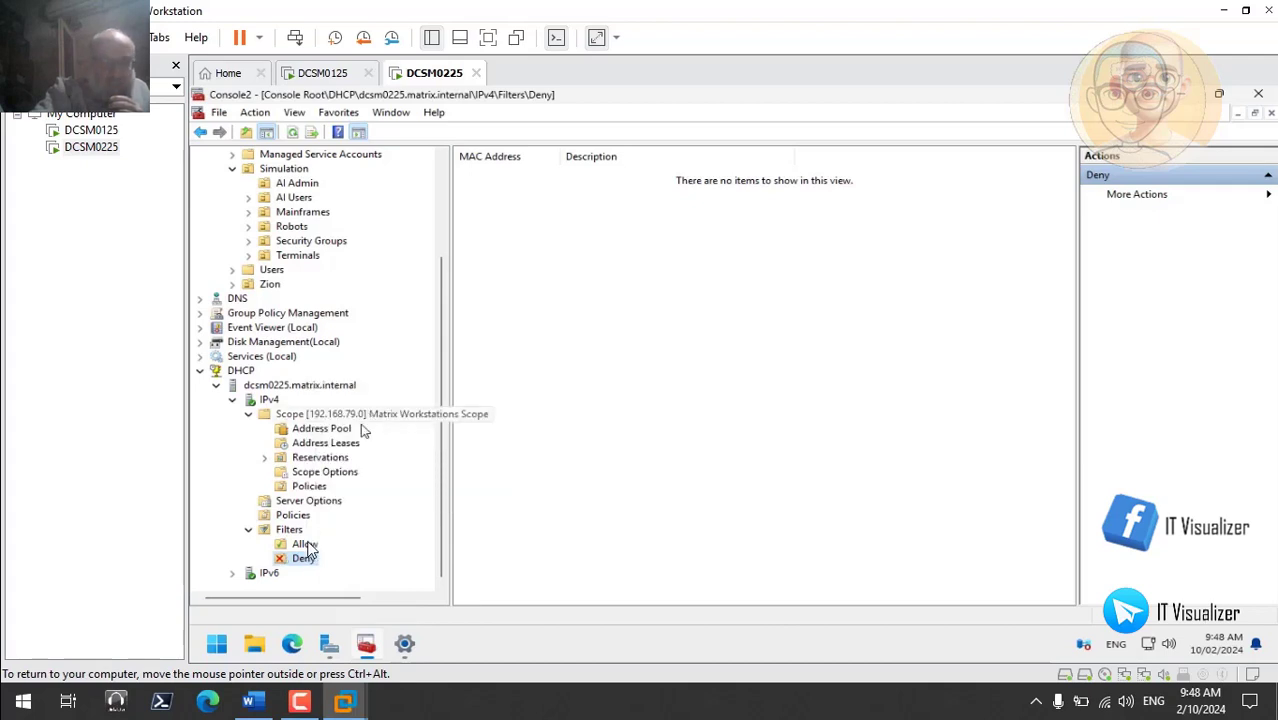
{"action": "left_click", "coordinate": [306, 545]}
{"action": "left_click", "coordinate": [306, 559]}
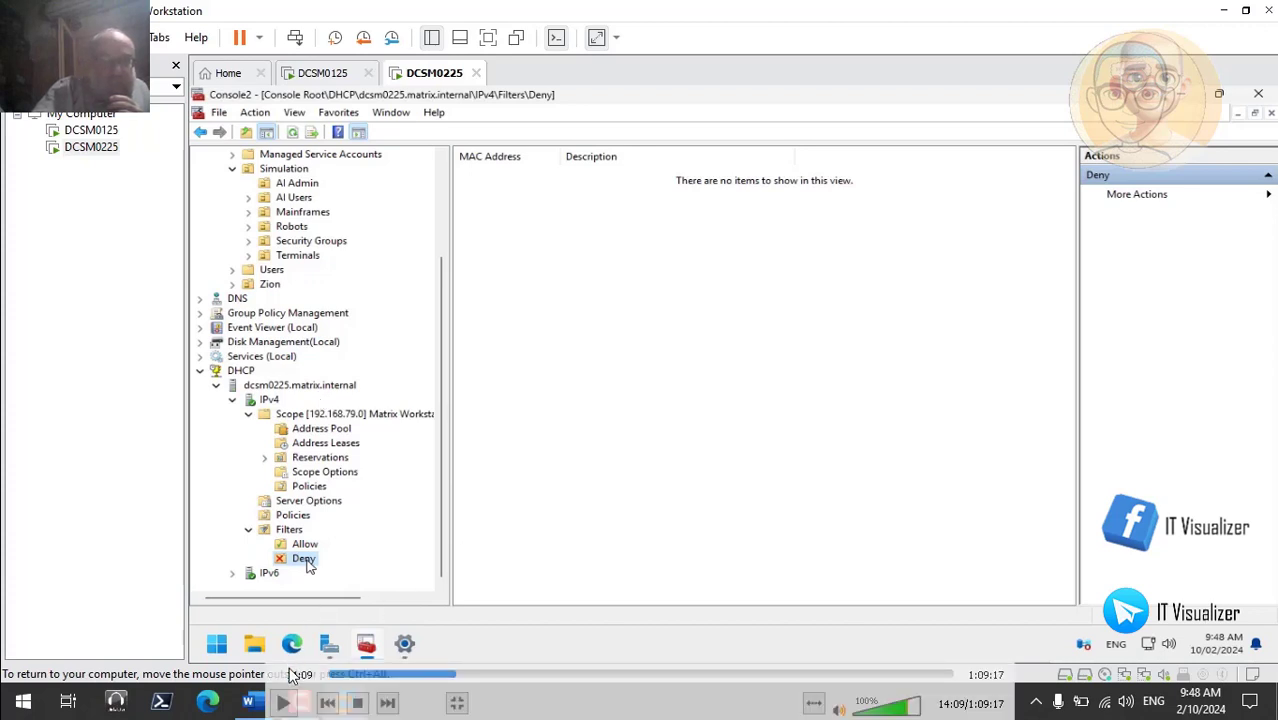
{"action": "left_click", "coordinate": [286, 703]}
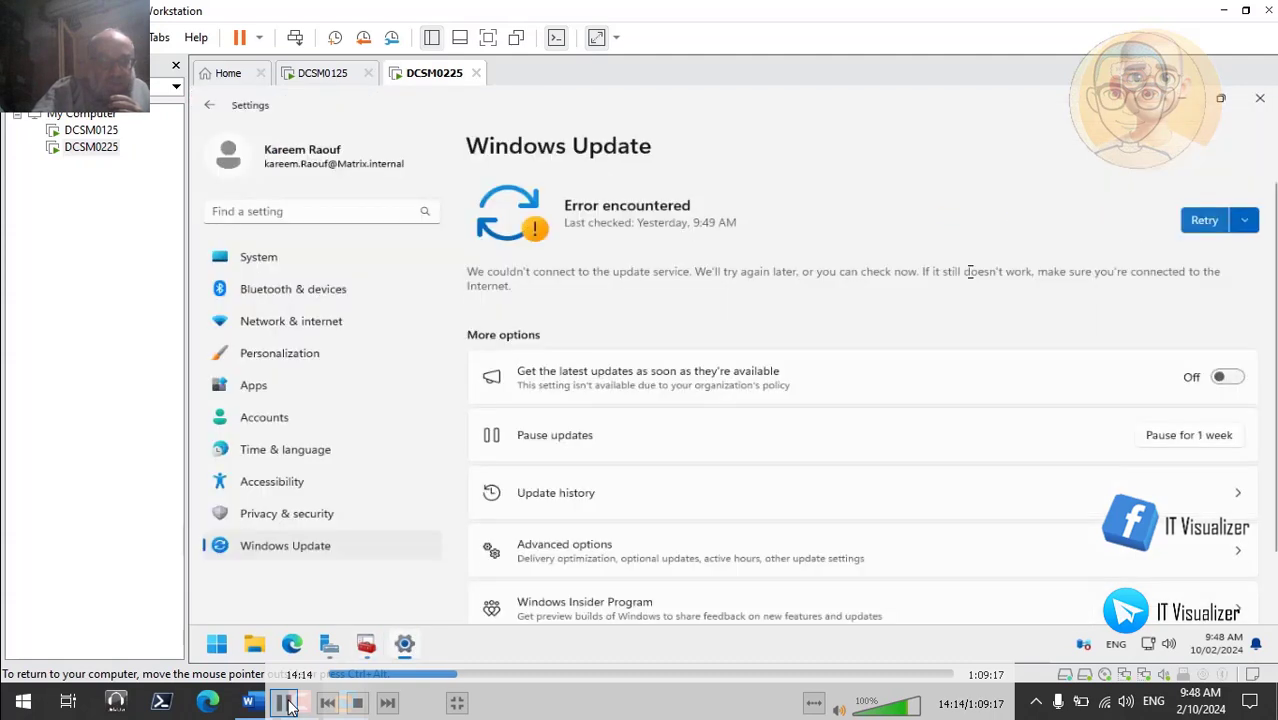
- Pause the recording at the Windows Update error and bring back the ChatGPT window in Edge
{"action": "left_click", "coordinate": [286, 703]}
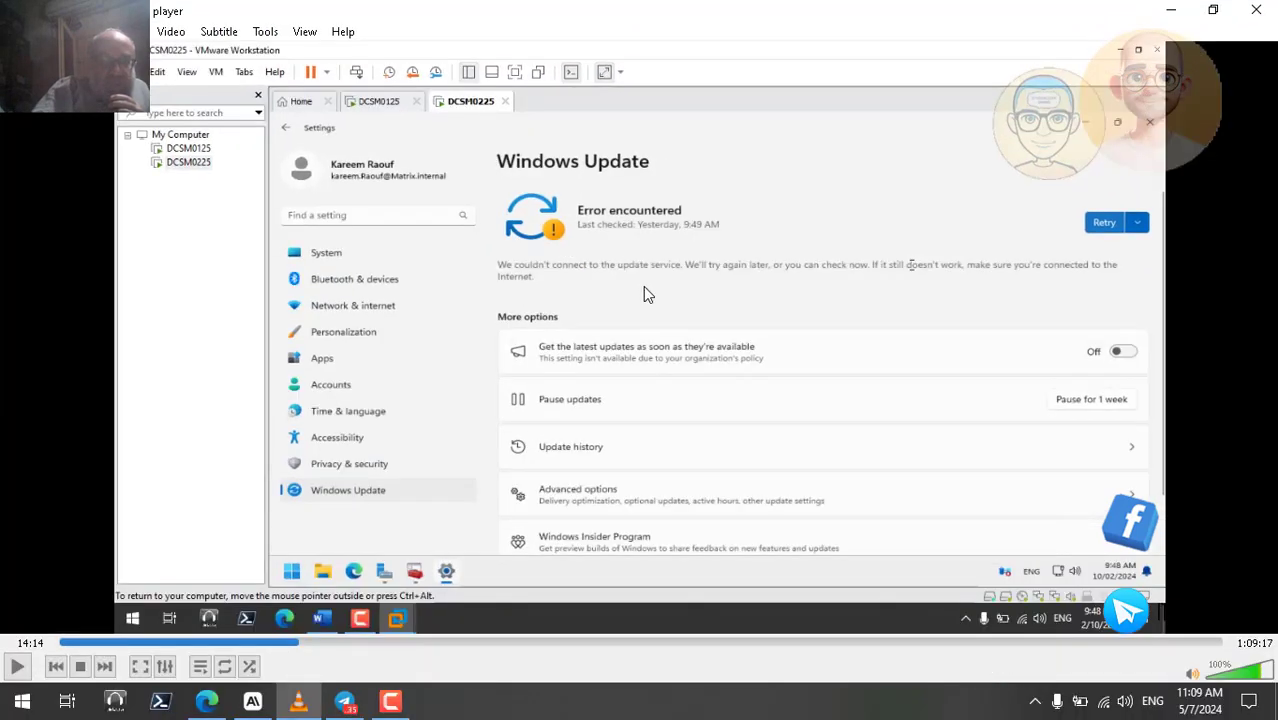
{"action": "left_click", "coordinate": [1170, 11]}
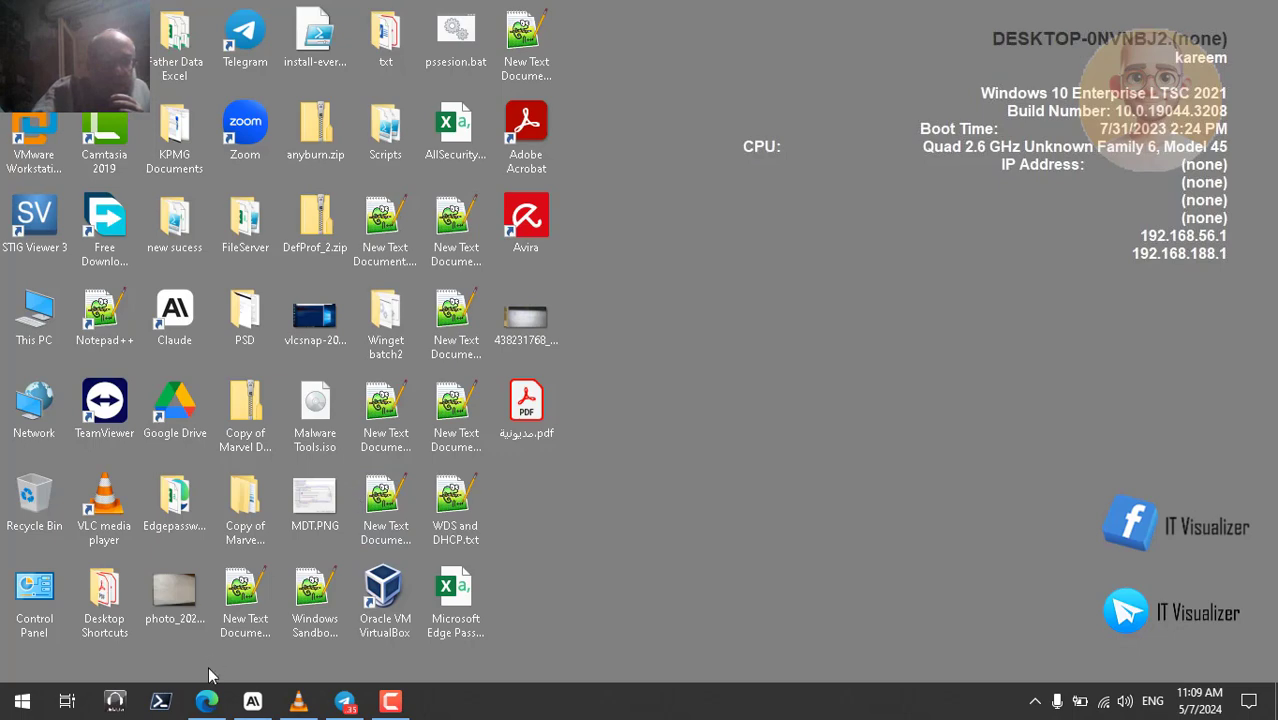
{"action": "mouse_move", "coordinate": [210, 701]}
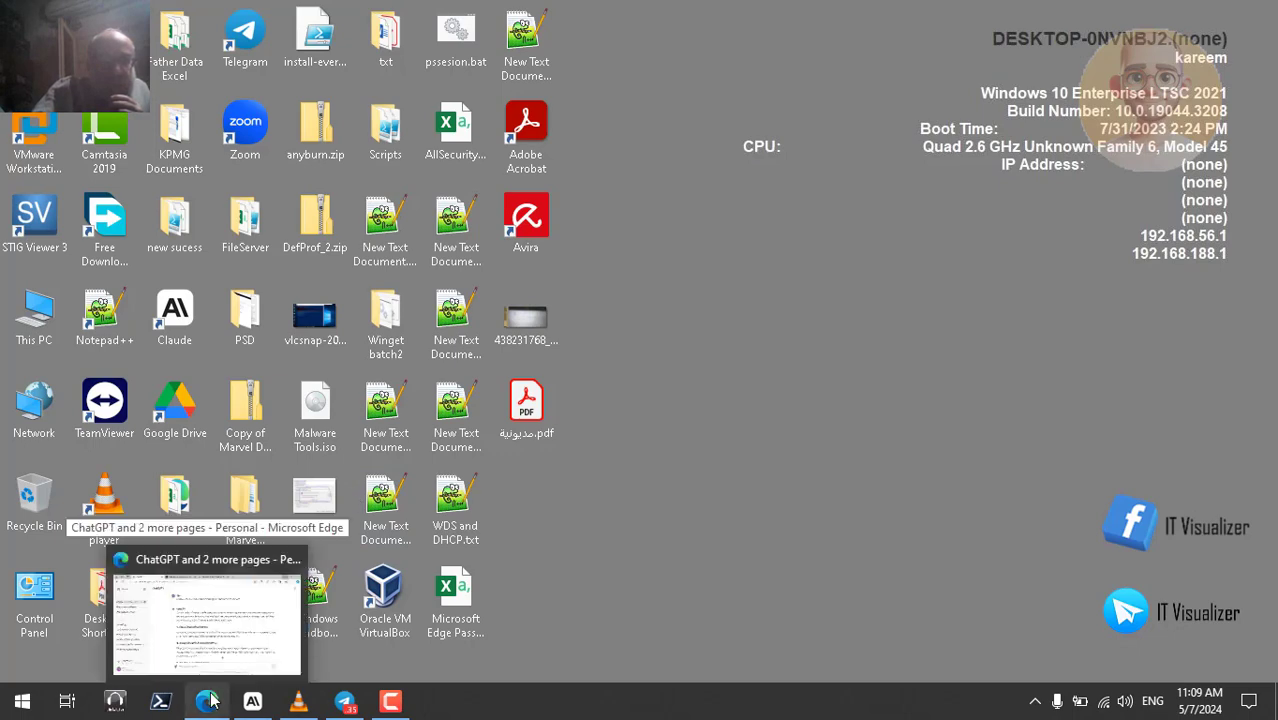
{"action": "left_click", "coordinate": [282, 622]}
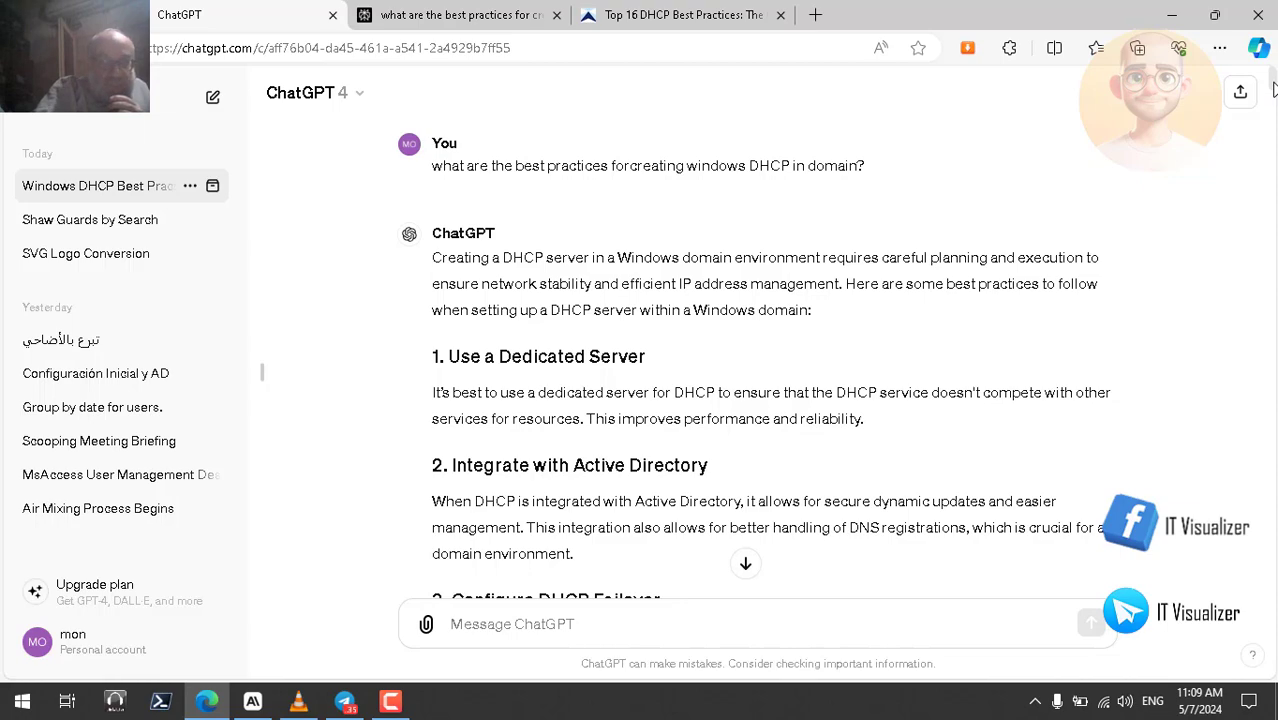
- Start Read aloud on the DHCP best-practices answer and scroll back to its top
{"action": "left_click_drag", "start_coordinate": [1273, 90], "coordinate": [1274, 148]}
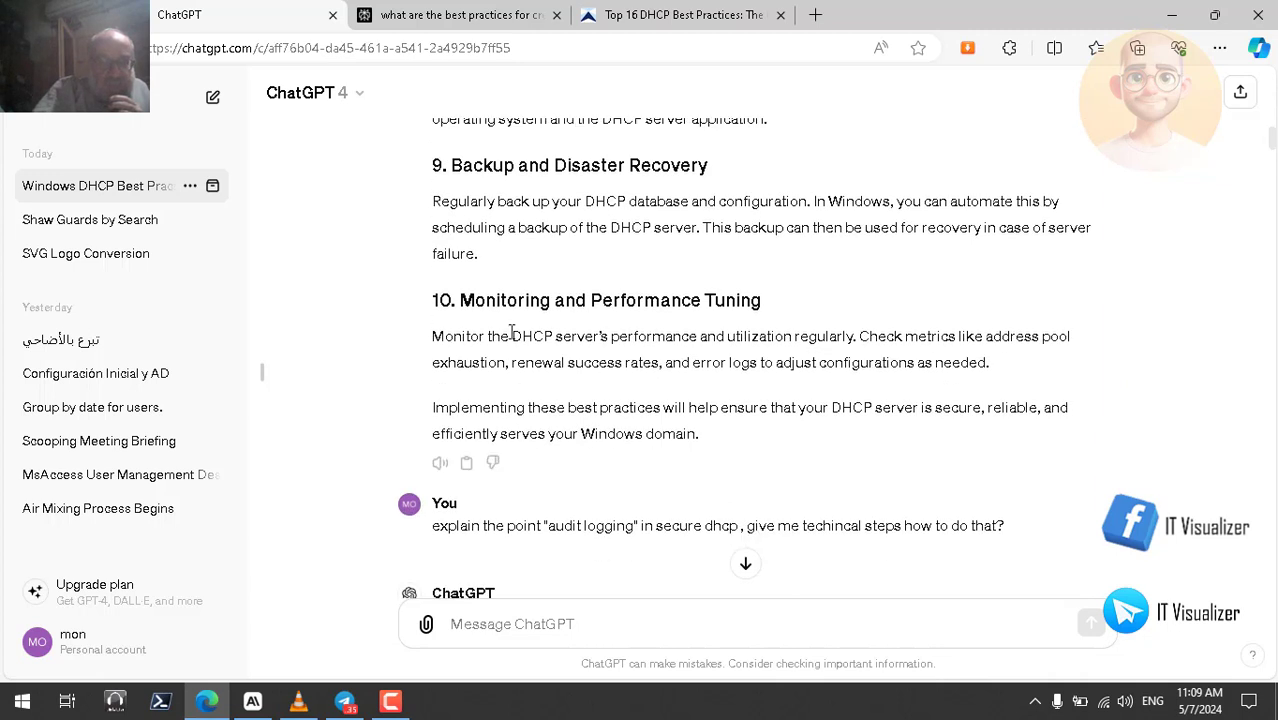
{"action": "left_click", "coordinate": [440, 462]}
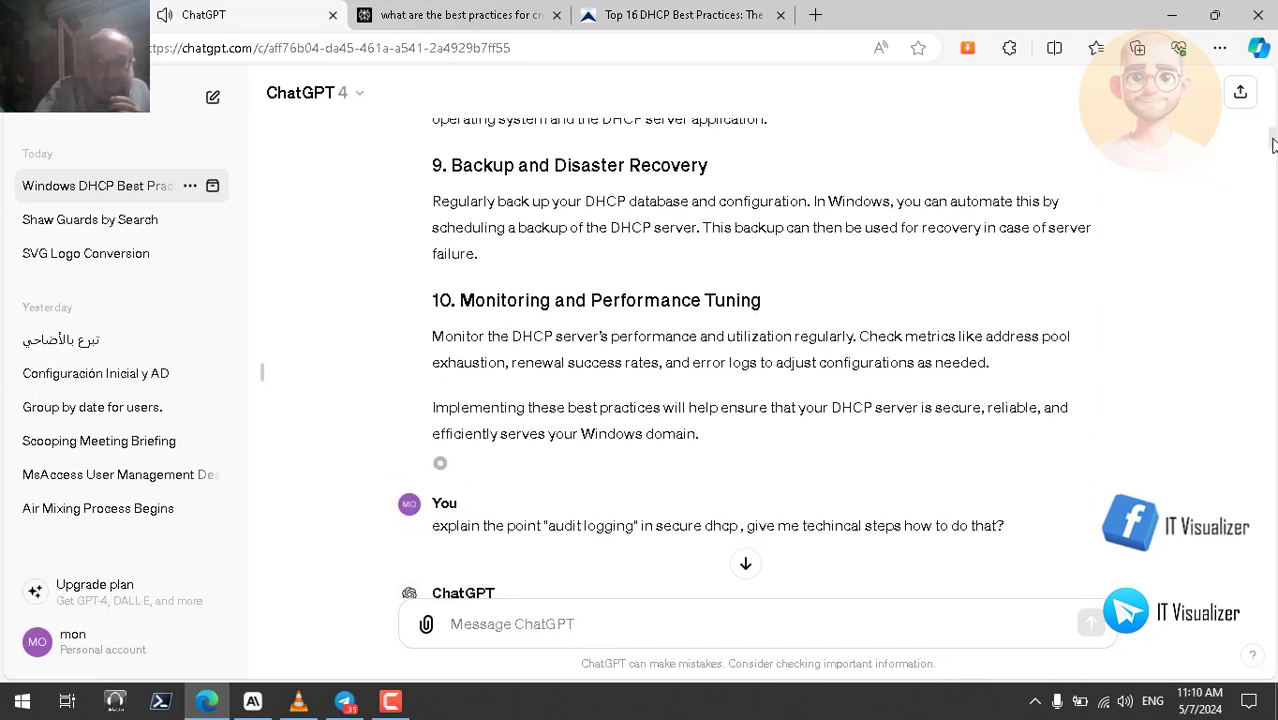
{"action": "left_click_drag", "start_coordinate": [1270, 150], "coordinate": [1274, 80]}
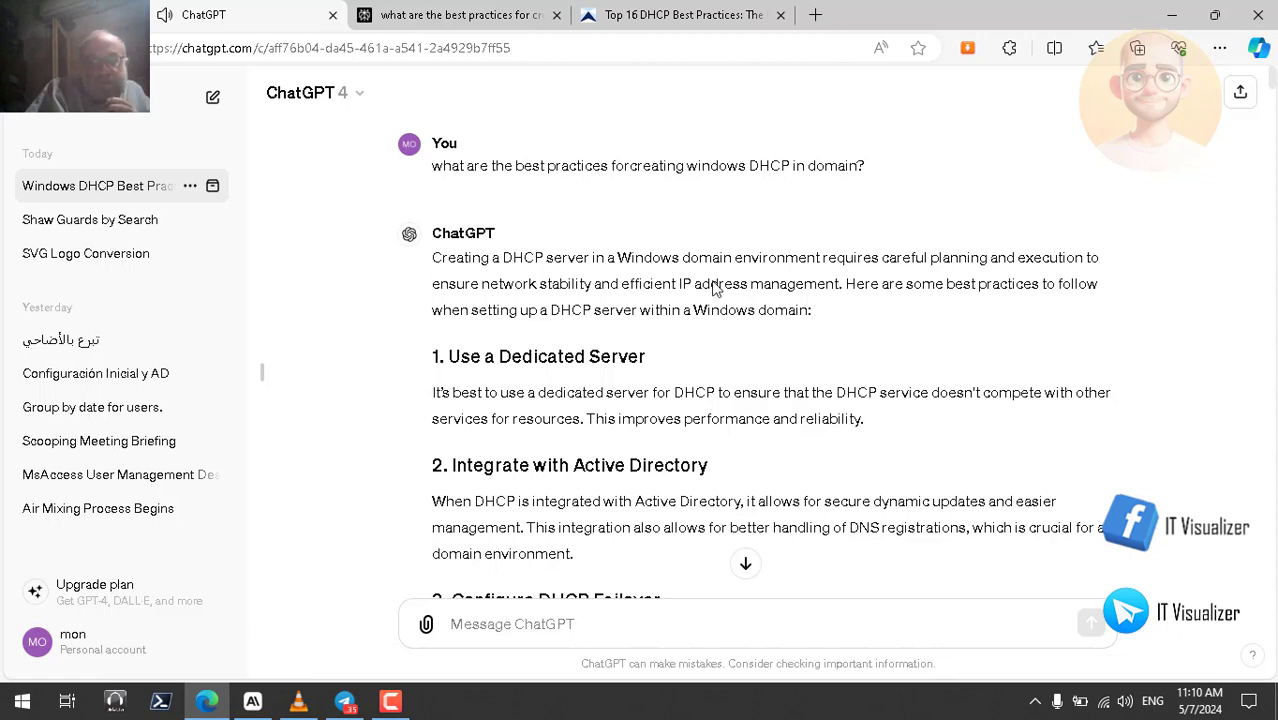
- Highlight 'stability', 'Dedicated' and 'doesn't' in the first recommendation while following the read-aloud
{"action": "double_click", "coordinate": [557, 282]}
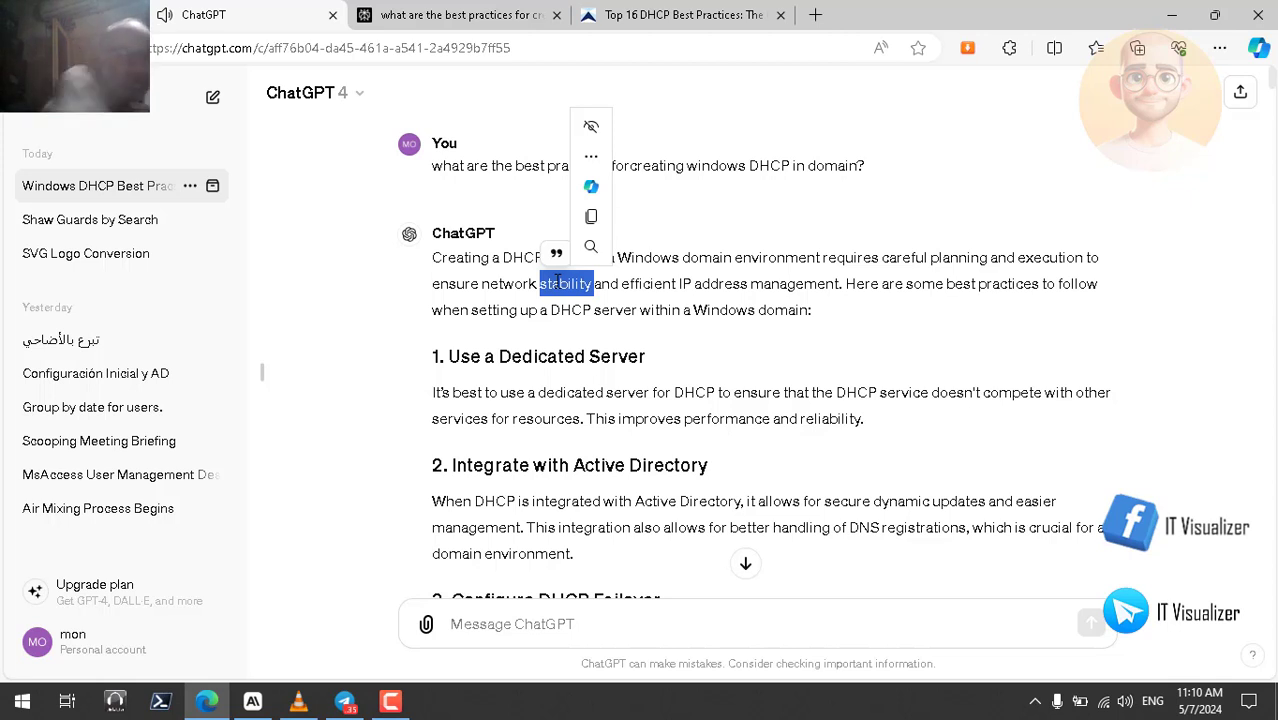
{"action": "left_click", "coordinate": [560, 360]}
{"action": "double_click", "coordinate": [560, 360]}
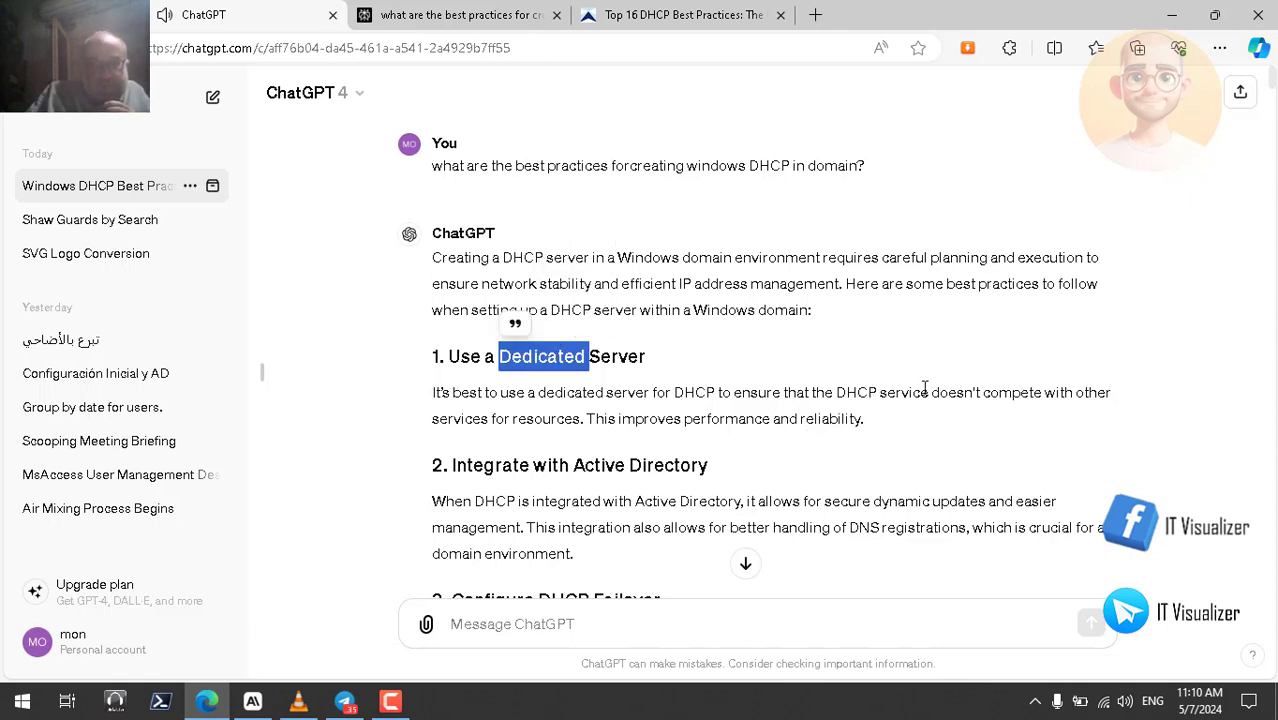
{"action": "double_click", "coordinate": [970, 392]}
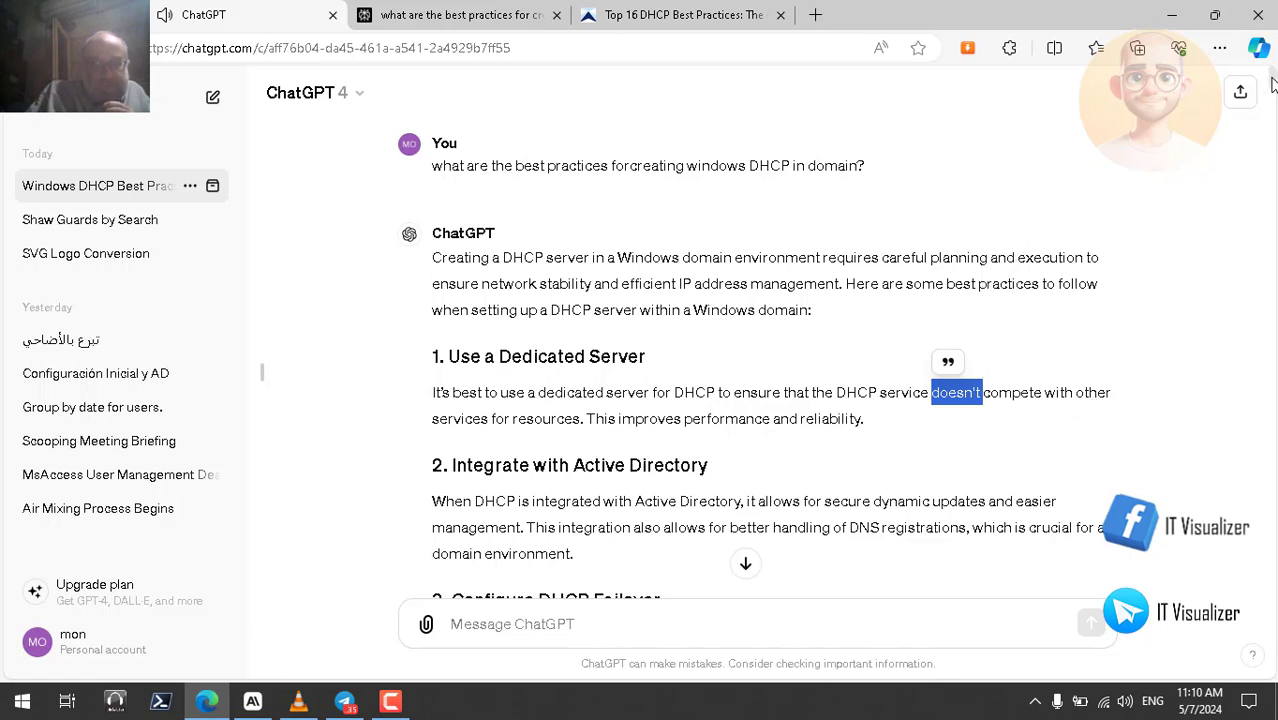
{"action": "scroll", "coordinate": [1272, 85], "scroll_direction": "down", "scroll_amount": 2}
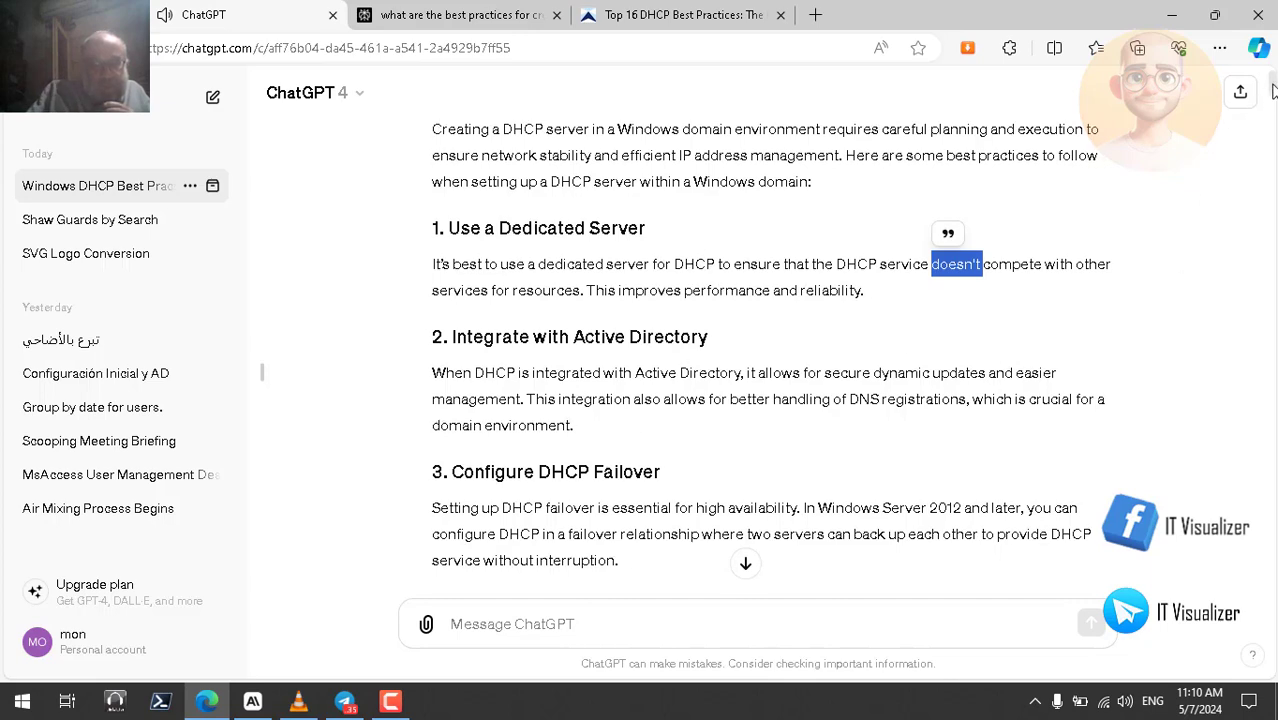
{"action": "scroll", "coordinate": [1272, 90], "scroll_direction": "down", "scroll_amount": 2}
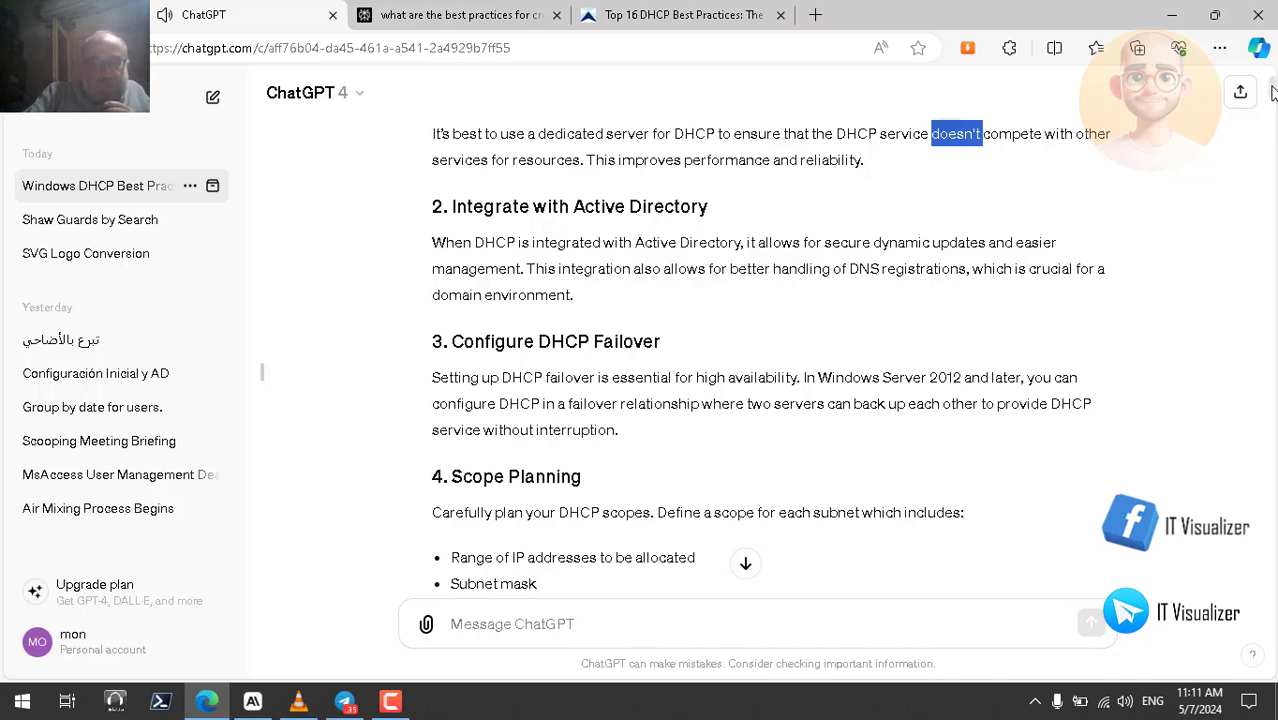
- Highlight 'mobile', 'temporary' and 'devices' in the lease duration tip, then continue down to Secure DHCP
{"action": "left_click_drag", "start_coordinate": [1272, 92], "coordinate": [1272, 104]}
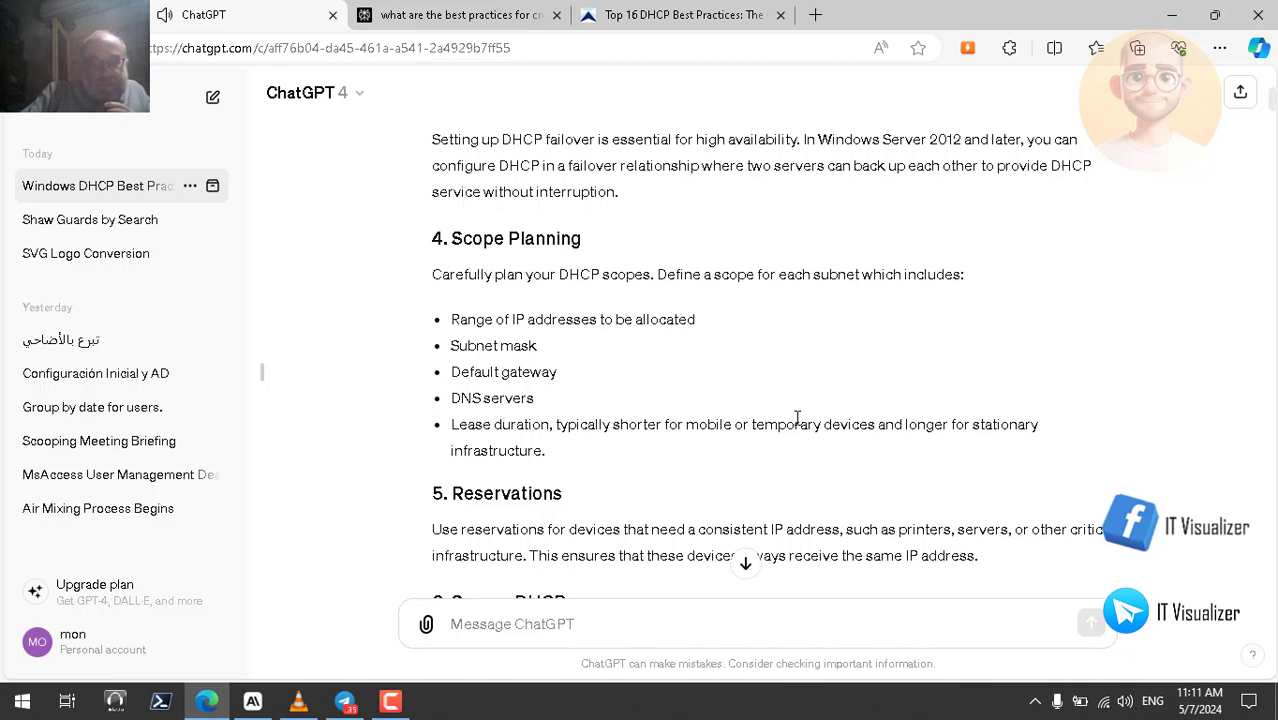
{"action": "double_click", "coordinate": [717, 428]}
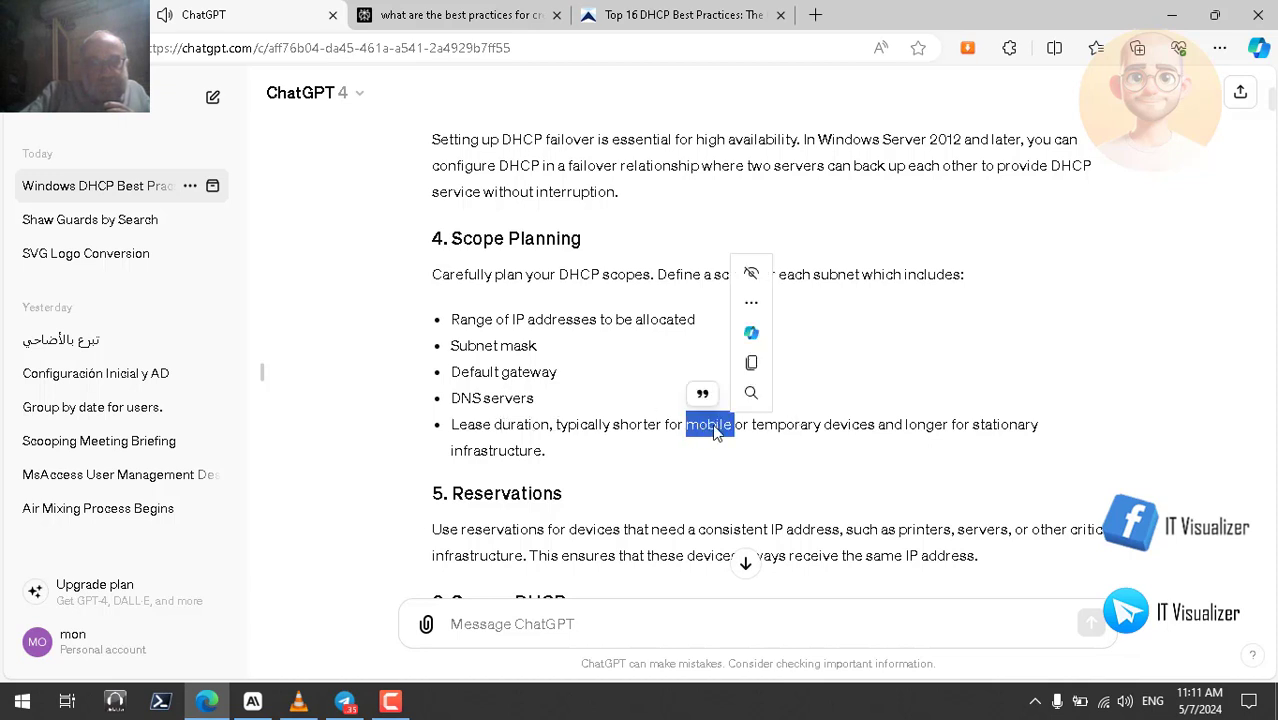
{"action": "double_click", "coordinate": [797, 430]}
{"action": "double_click", "coordinate": [848, 428]}
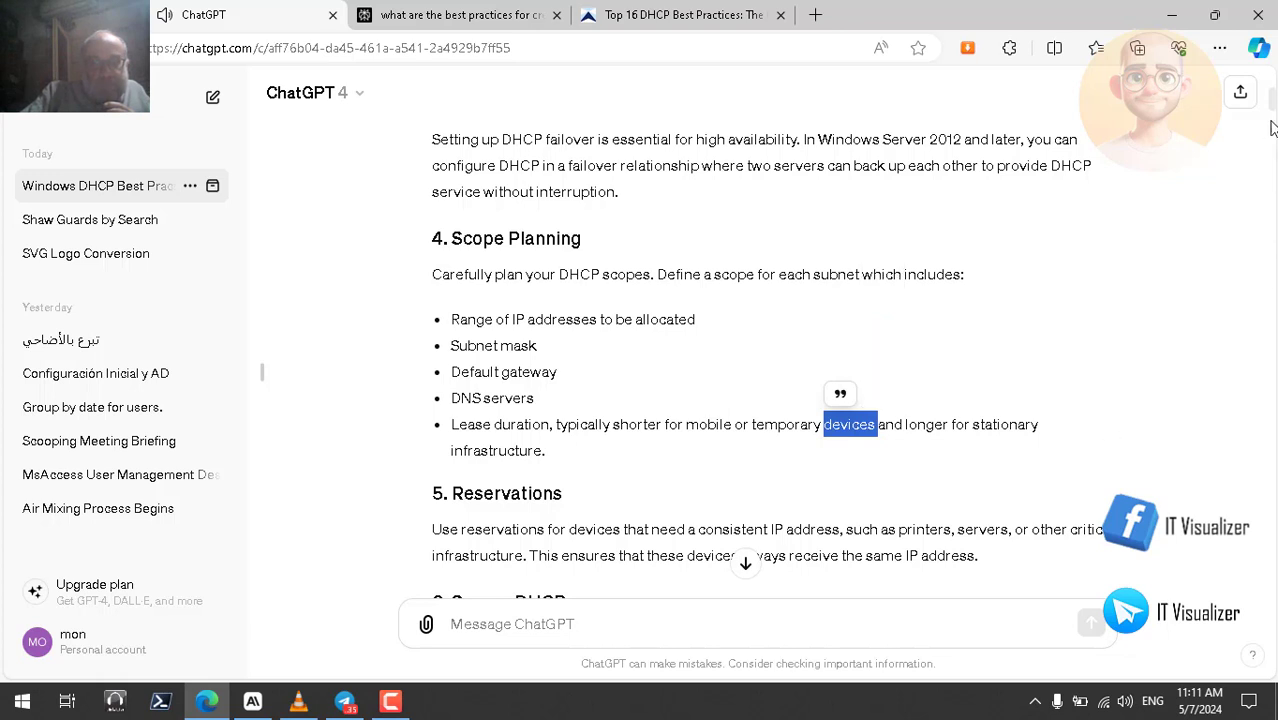
{"action": "left_click_drag", "start_coordinate": [1273, 108], "coordinate": [1273, 115]}
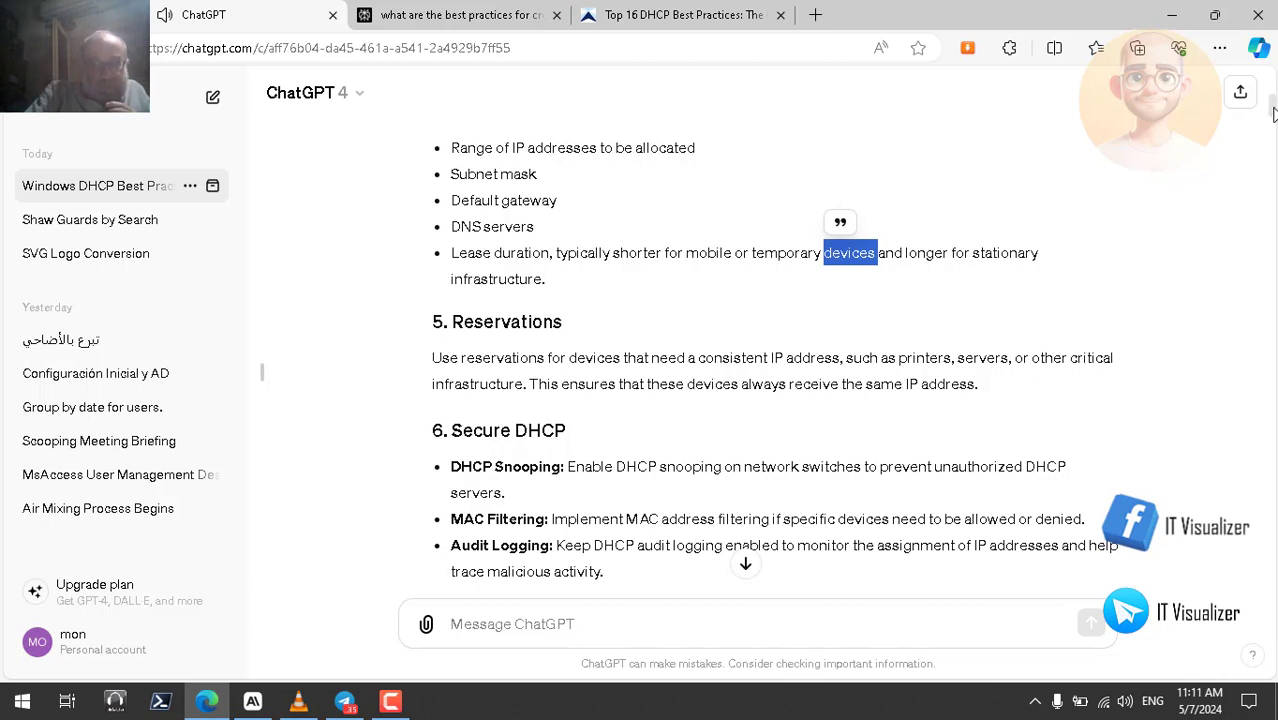
{"action": "scroll", "coordinate": [1273, 115], "scroll_direction": "down", "scroll_amount": 2}
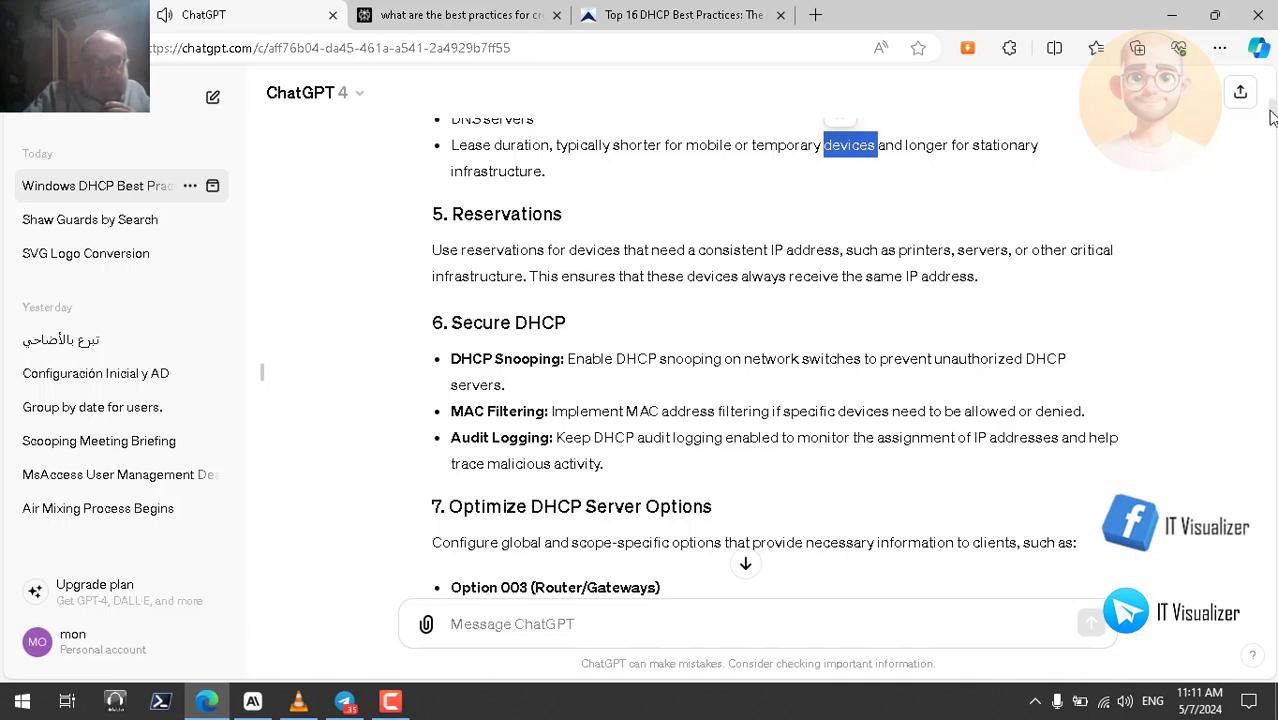
{"action": "scroll", "coordinate": [1273, 120], "scroll_direction": "down", "scroll_amount": 2}
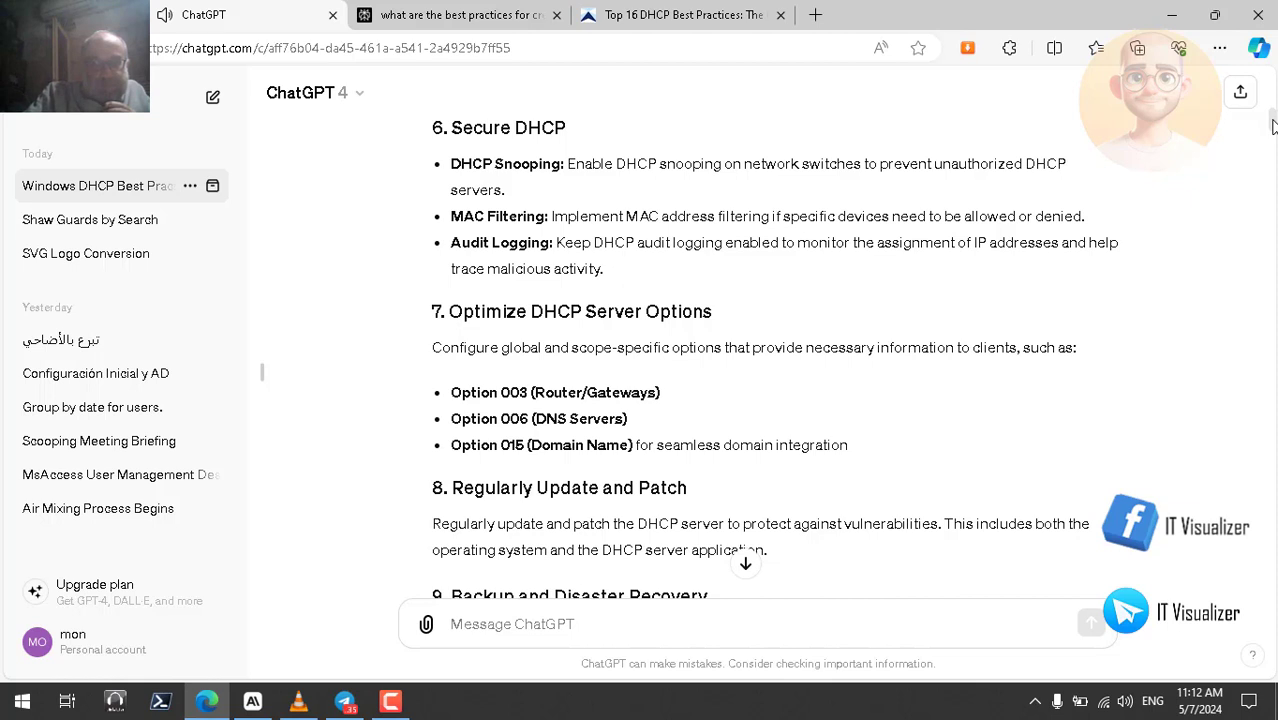
- Highlight Router Gateways, DNS Servers and Domain Name in options 003, 006, 015, then scroll to sections 8–10
{"action": "double_click", "coordinate": [562, 392]}
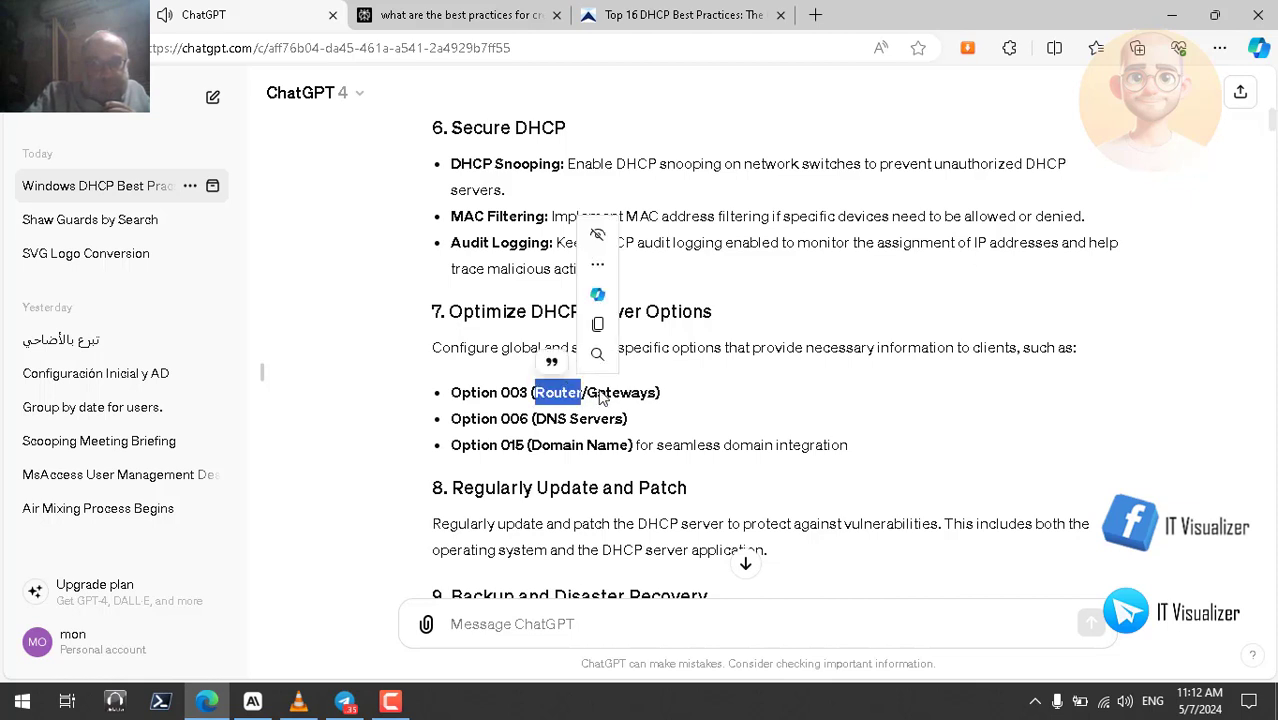
{"action": "left_click", "coordinate": [609, 392]}
{"action": "double_click", "coordinate": [609, 392]}
{"action": "double_click", "coordinate": [565, 419]}
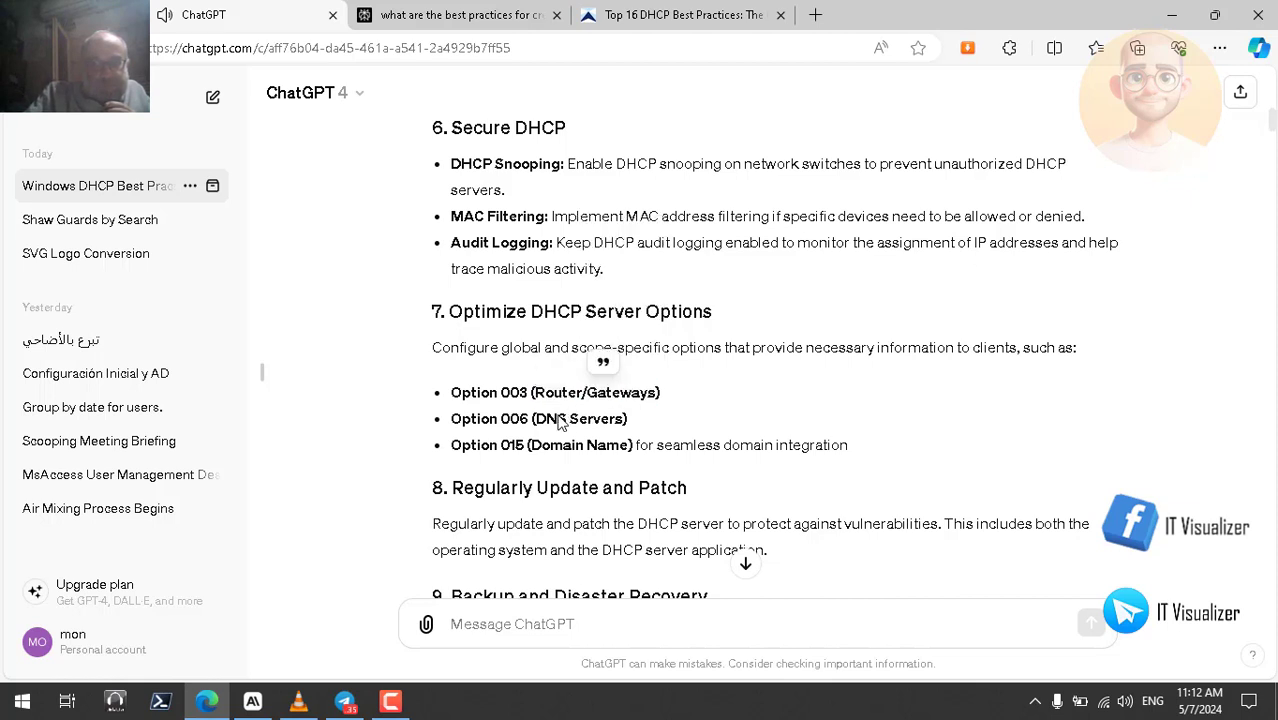
{"action": "double_click", "coordinate": [595, 419]}
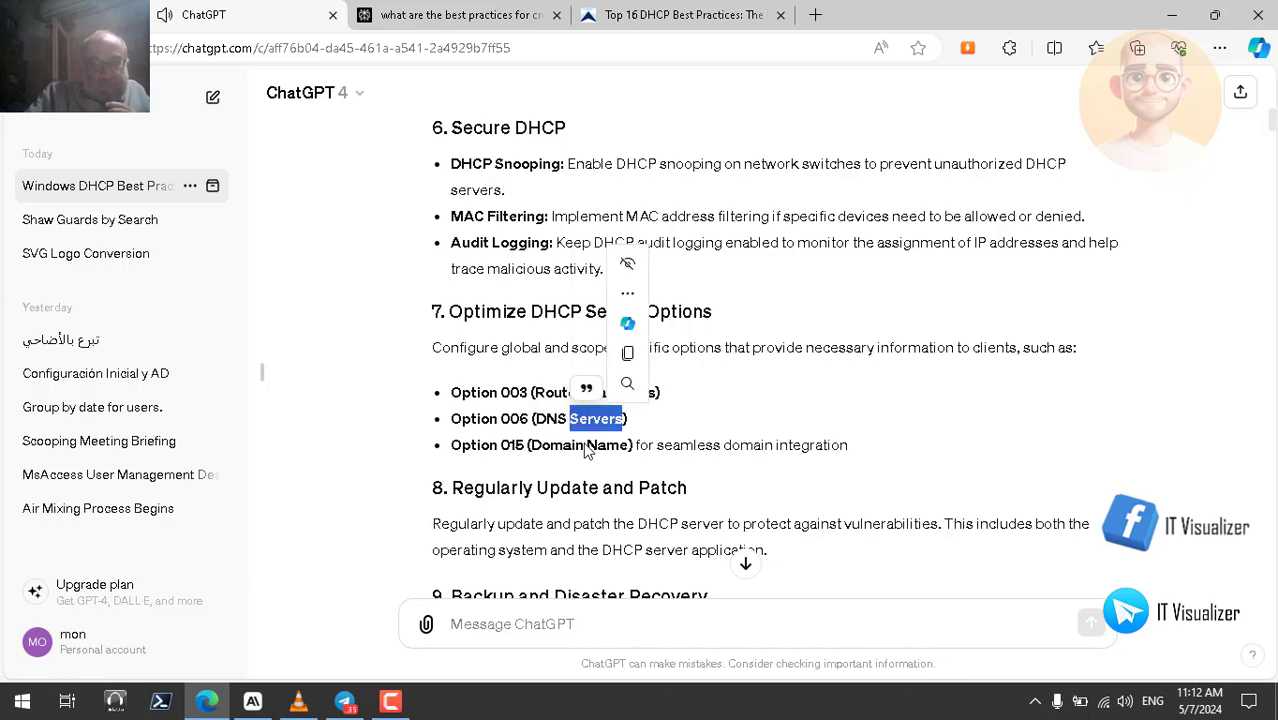
{"action": "left_click", "coordinate": [558, 447]}
{"action": "double_click", "coordinate": [558, 445]}
{"action": "left_click", "coordinate": [605, 453]}
{"action": "double_click", "coordinate": [606, 446]}
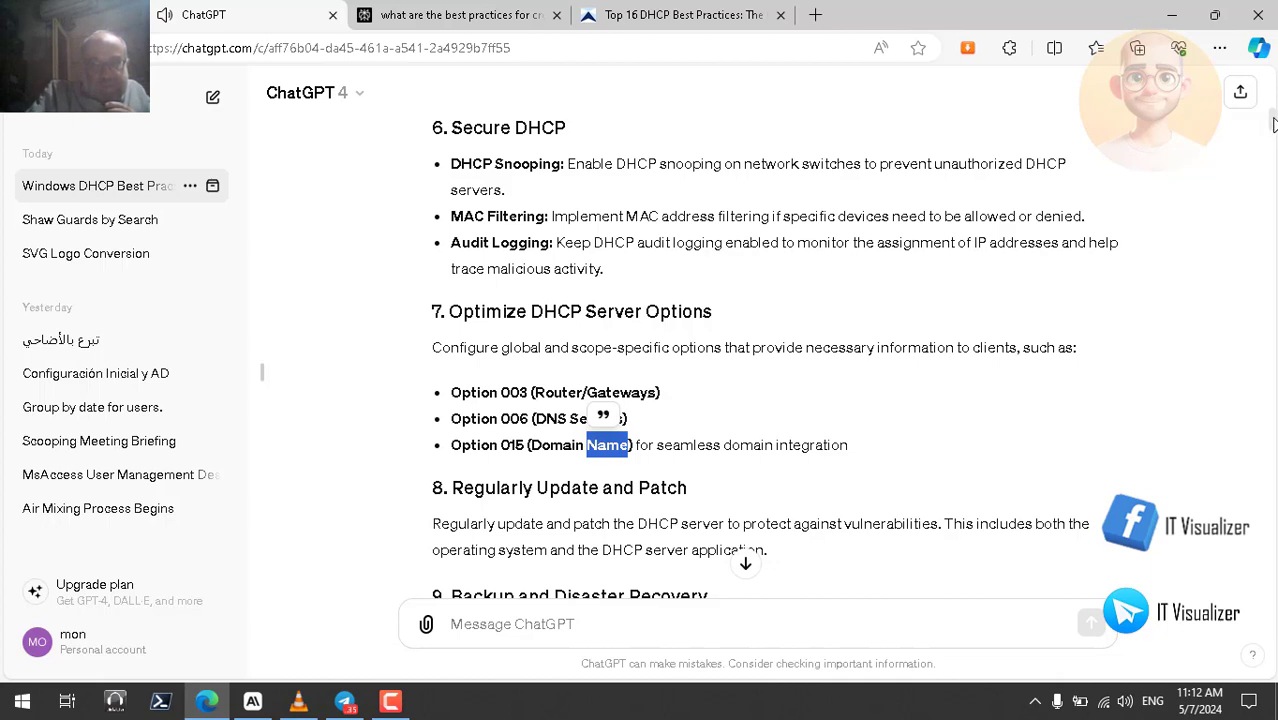
{"action": "left_click_drag", "start_coordinate": [1272, 122], "coordinate": [1272, 132]}
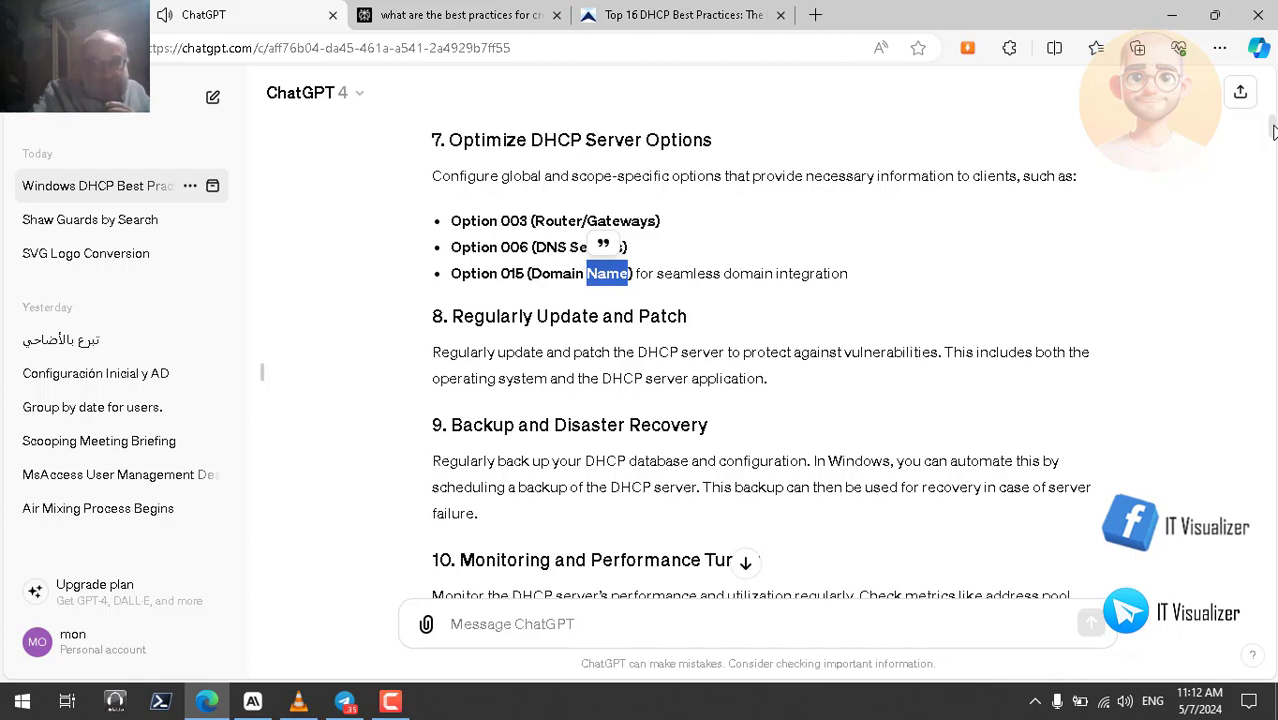
{"action": "scroll", "coordinate": [1273, 133], "scroll_direction": "down", "scroll_amount": 1}
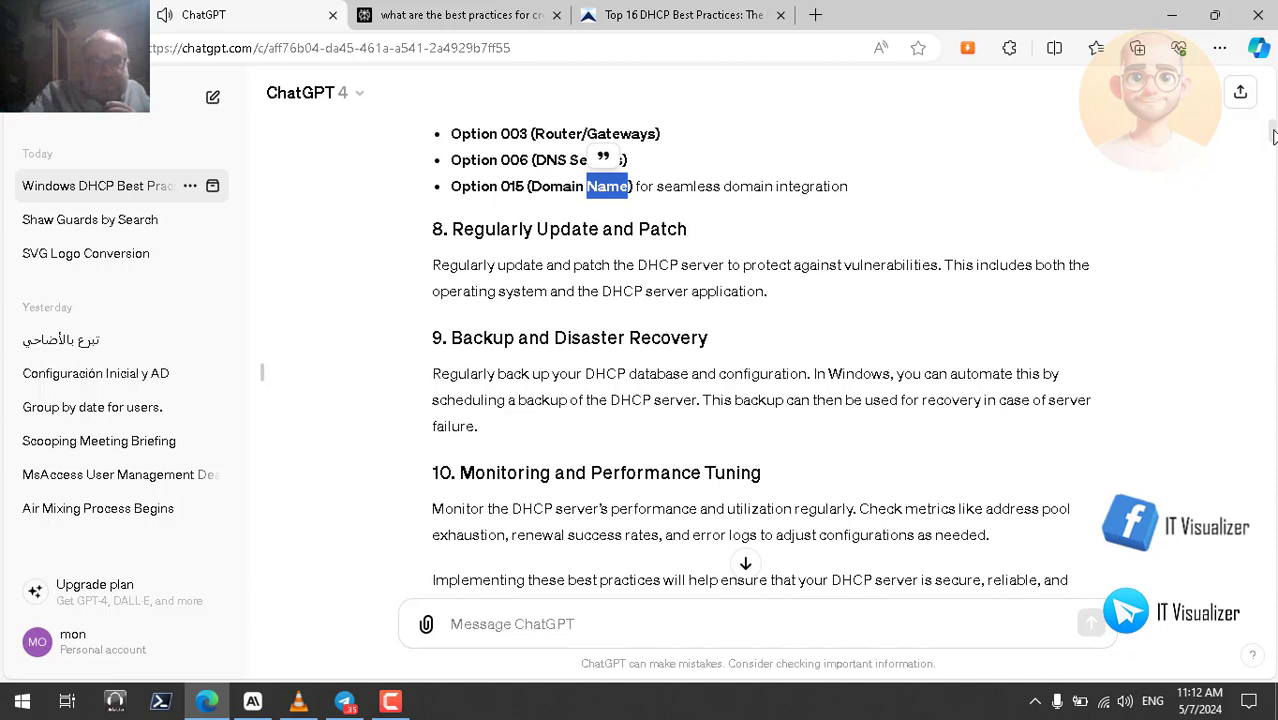
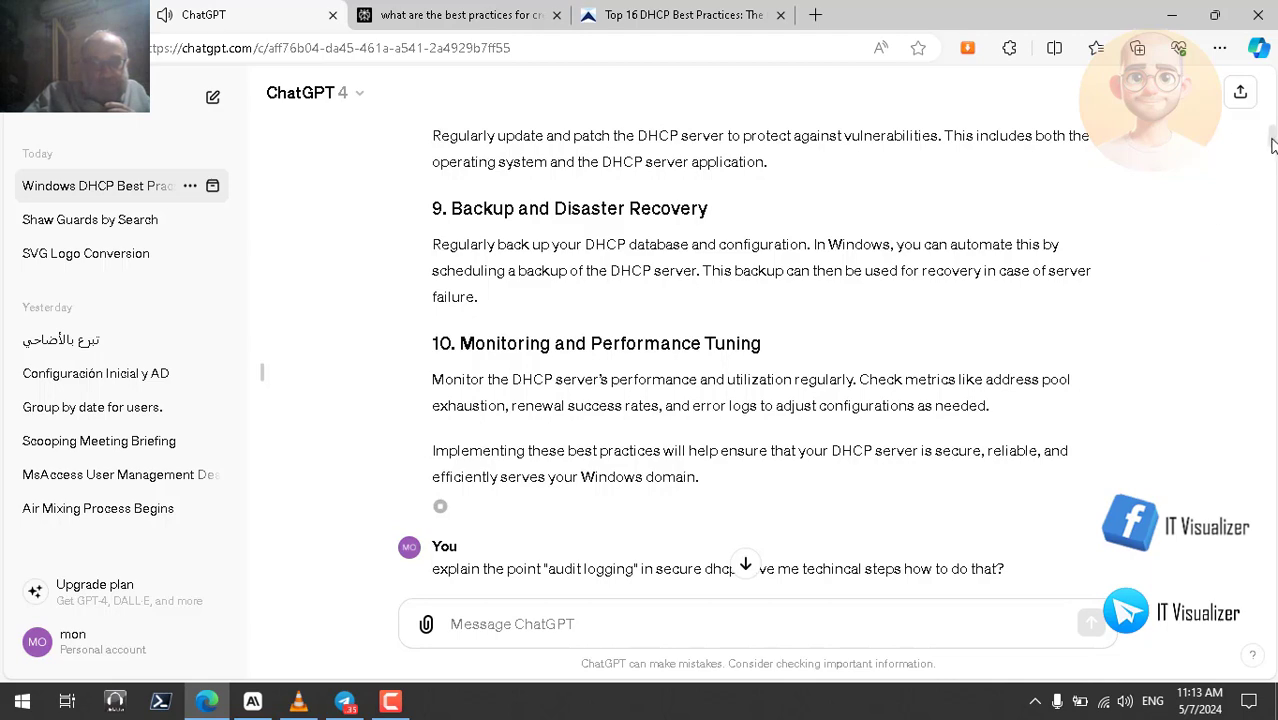
- Follow the section 9 Backup text by highlighting words like Backup, DHCP and database
{"action": "left_click_drag", "start_coordinate": [1272, 145], "coordinate": [1272, 137]}
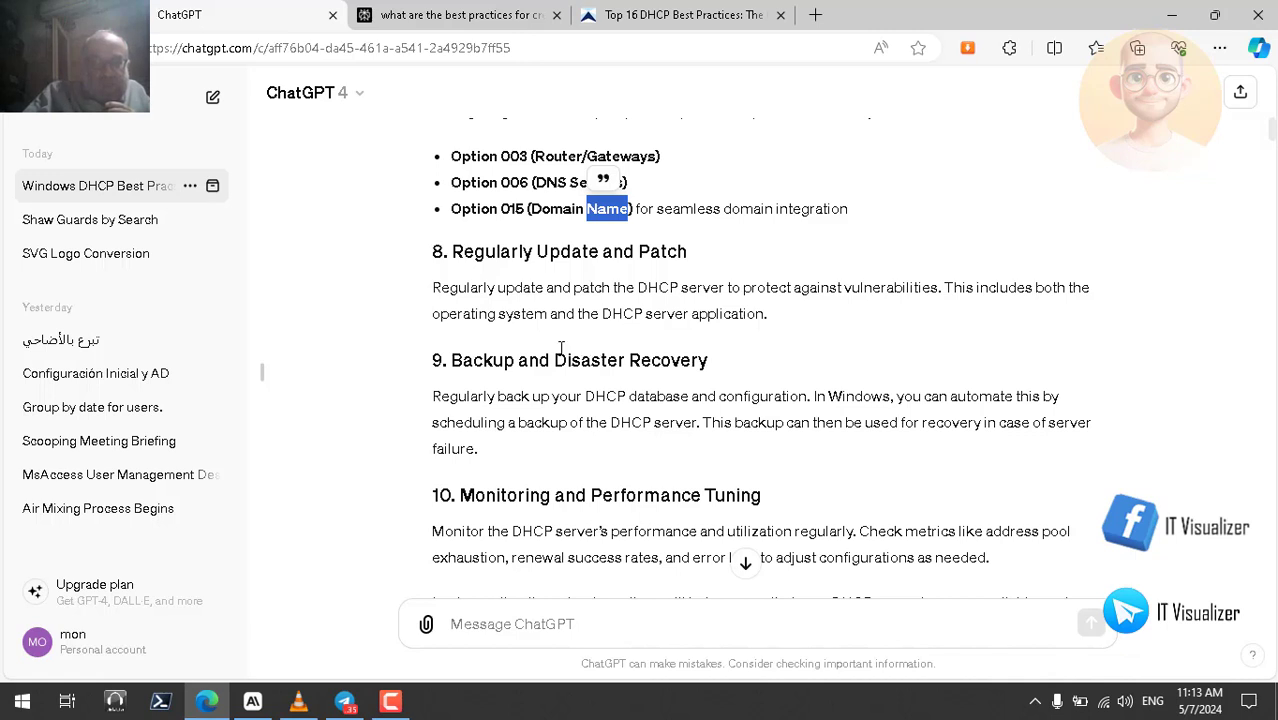
{"action": "left_click", "coordinate": [490, 363]}
{"action": "double_click", "coordinate": [490, 362]}
{"action": "left_click", "coordinate": [632, 371]}
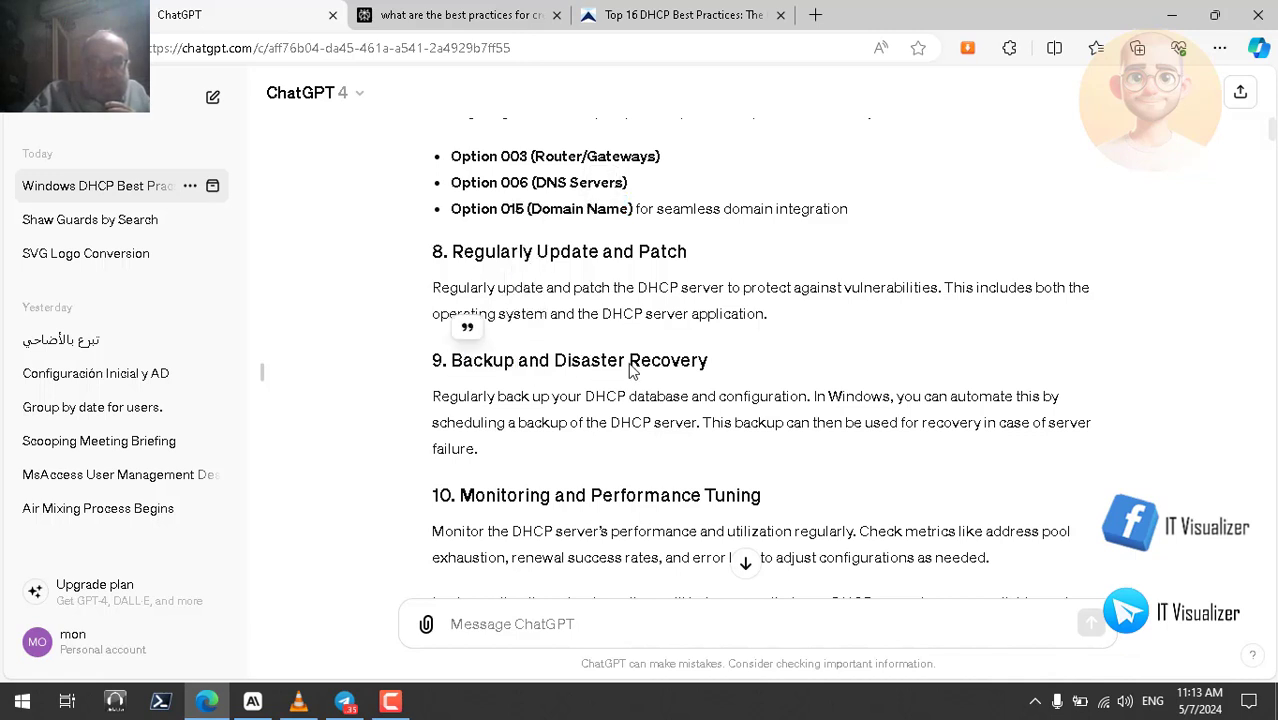
{"action": "double_click", "coordinate": [650, 398]}
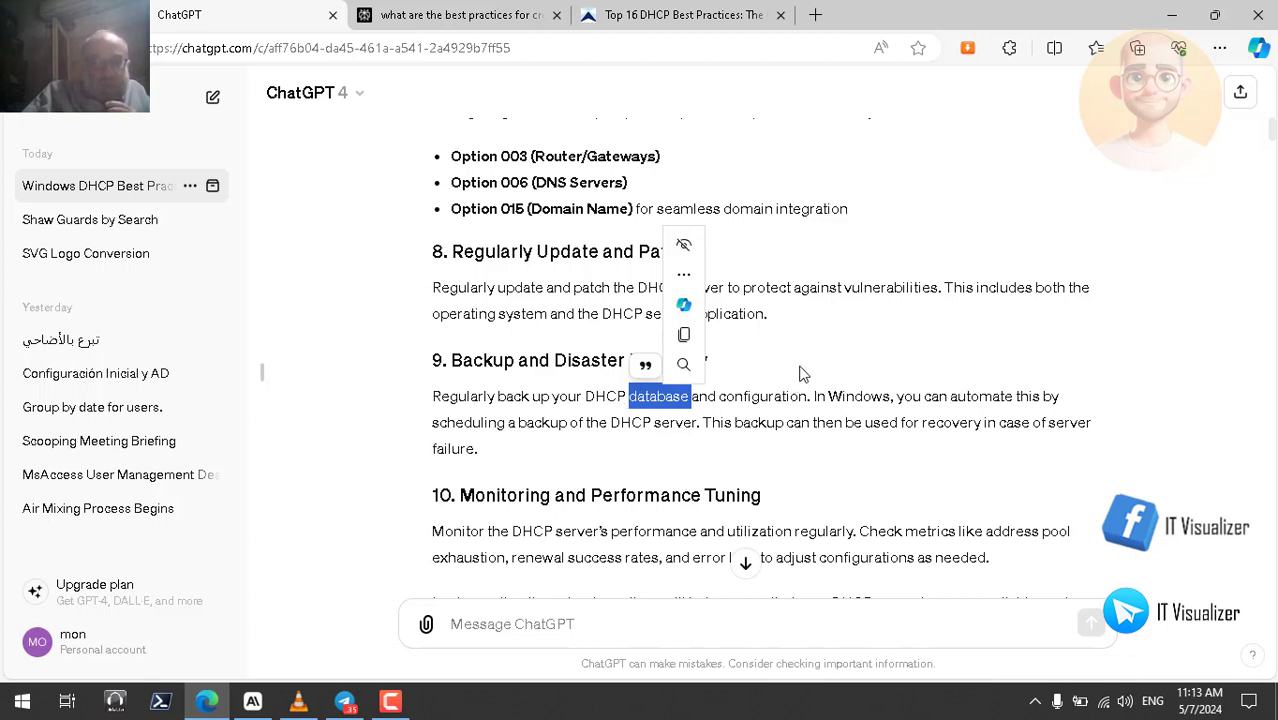
{"action": "double_click", "coordinate": [606, 398]}
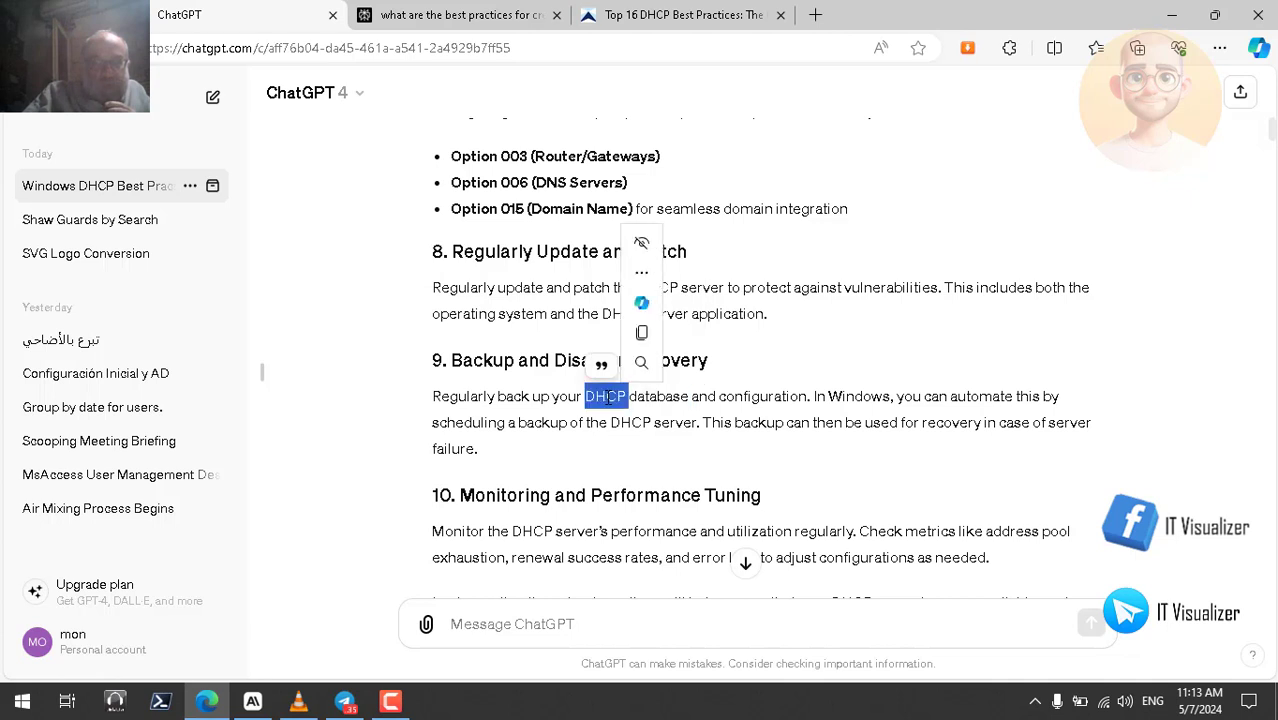
{"action": "double_click", "coordinate": [657, 397]}
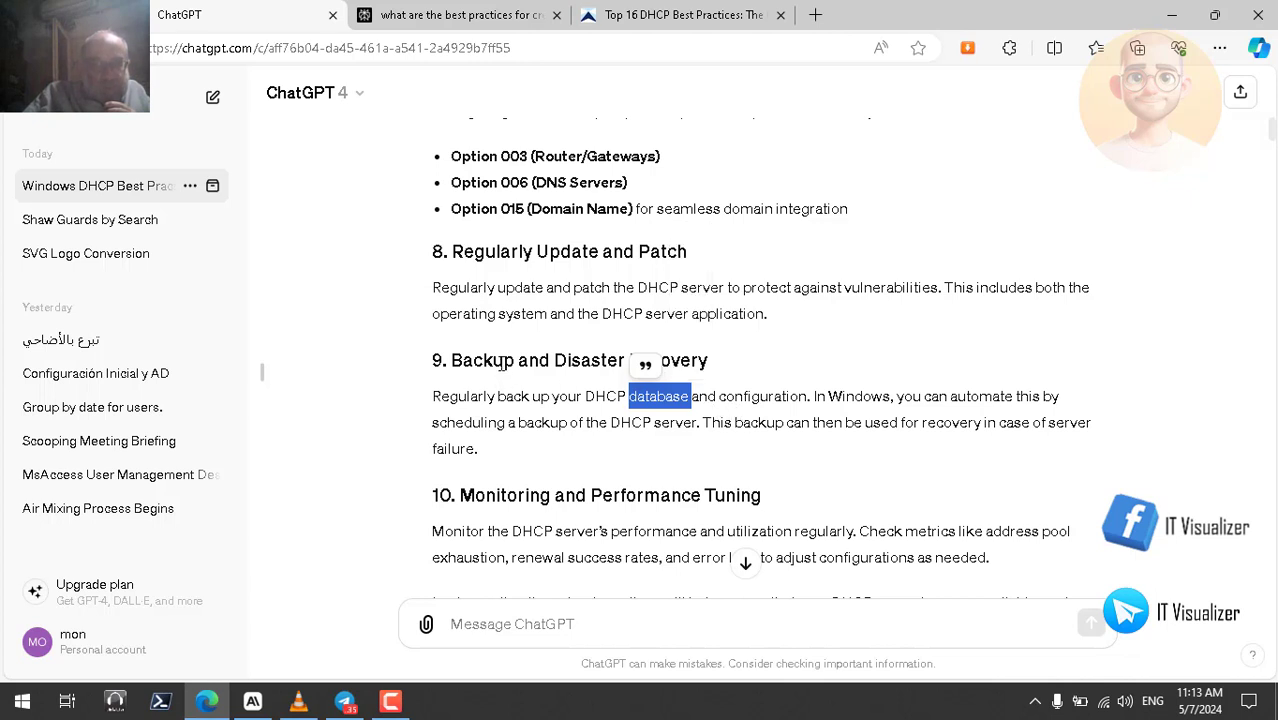
{"action": "double_click", "coordinate": [502, 364]}
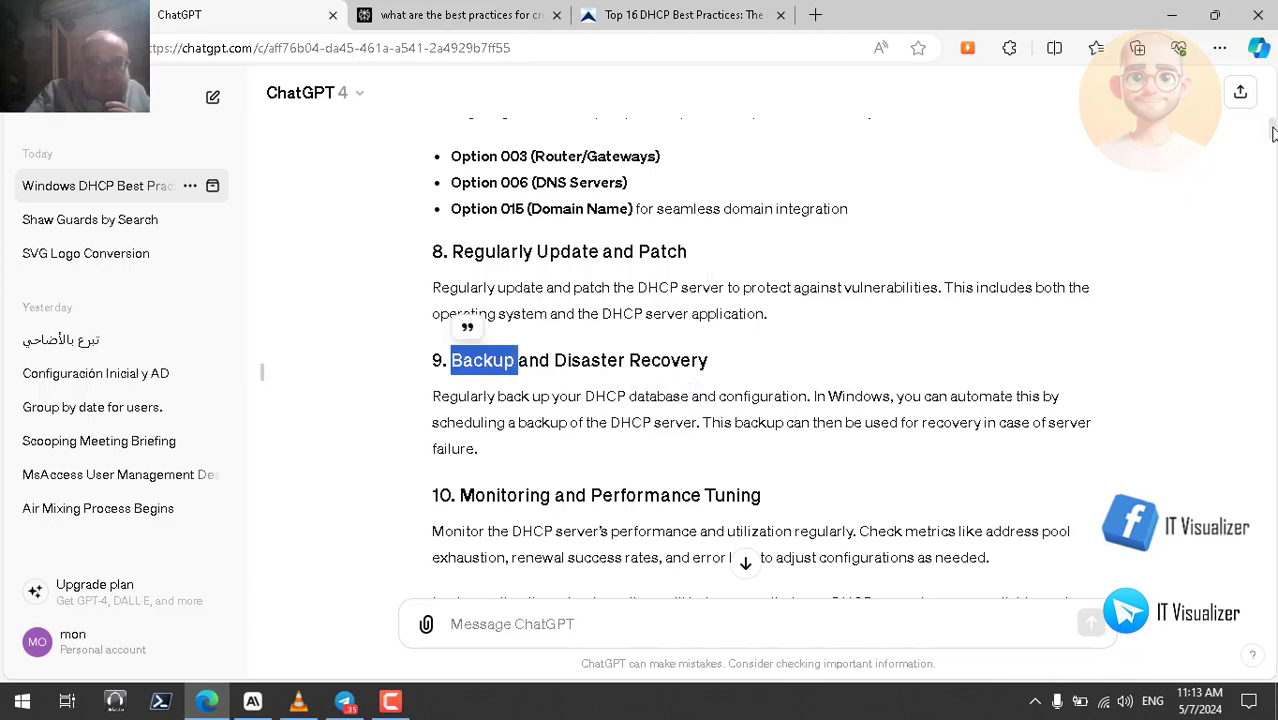
- Scroll up to highlight the Audit Logging and DHCP Snooping bullets, then clear the selection
{"action": "scroll", "coordinate": [1273, 133], "scroll_direction": "up", "scroll_amount": 1}
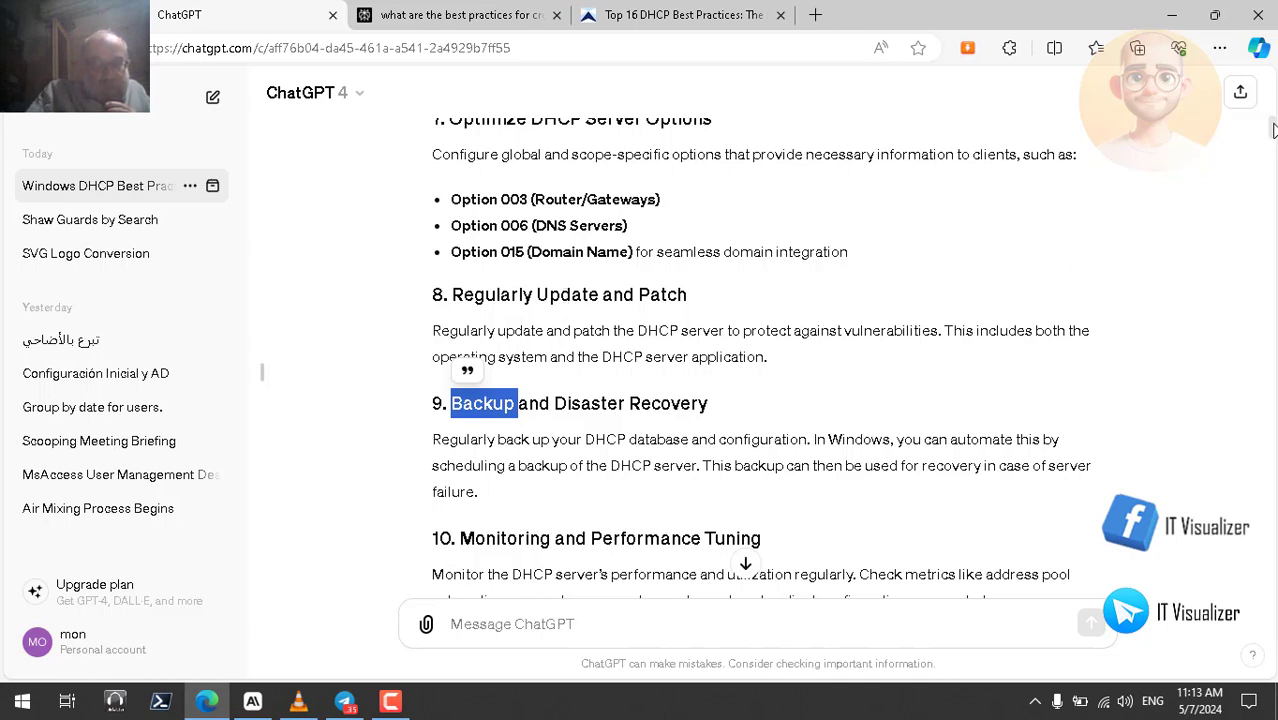
{"action": "left_click_drag", "start_coordinate": [1273, 130], "coordinate": [1273, 118]}
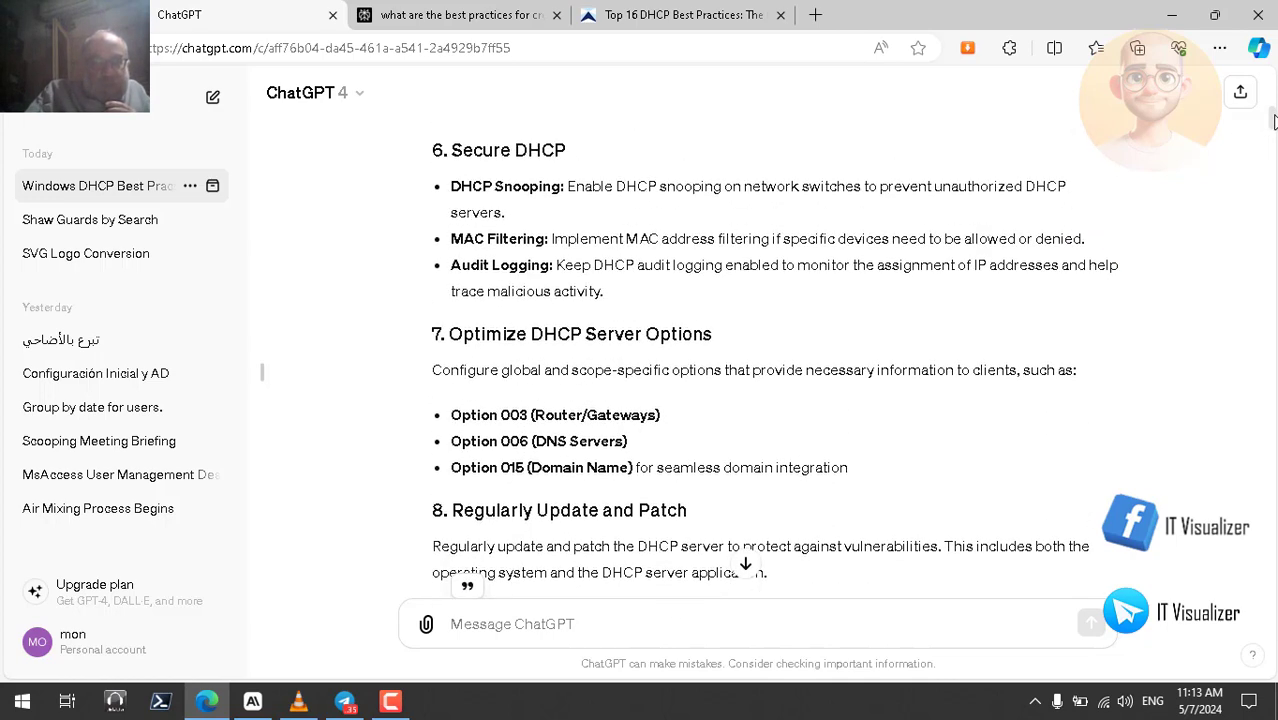
{"action": "left_click", "coordinate": [491, 270]}
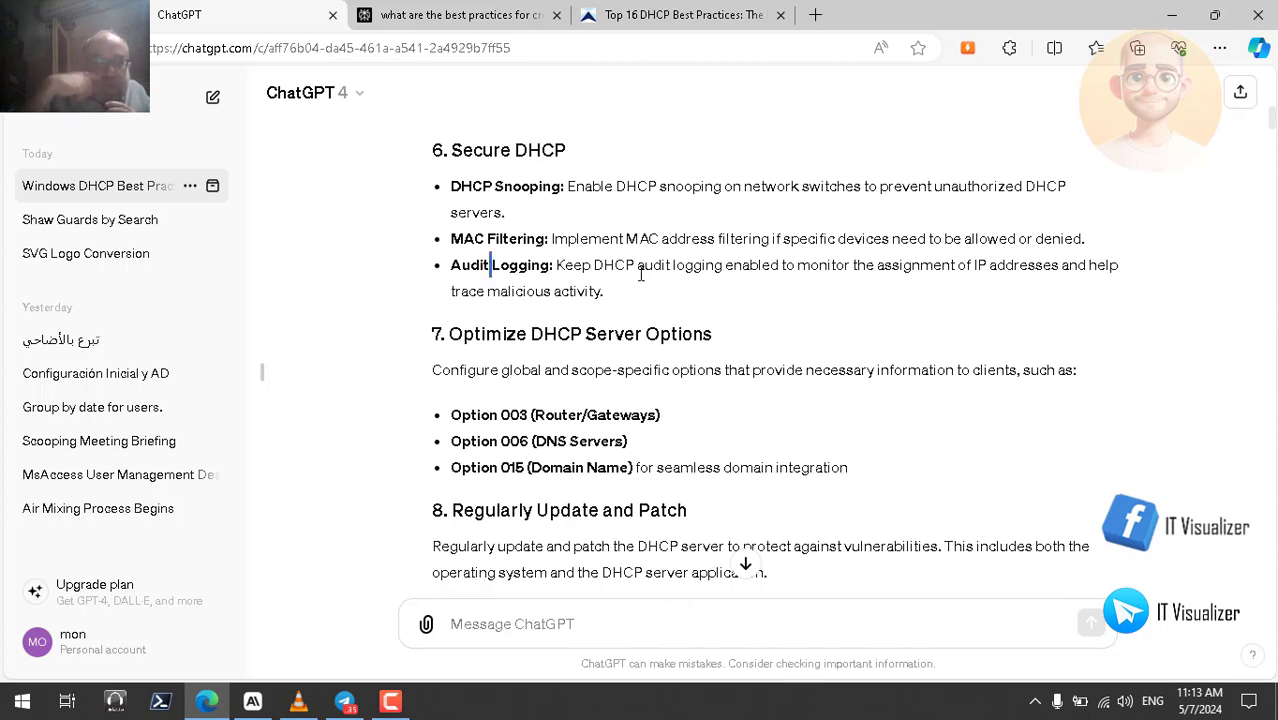
{"action": "triple_click", "coordinate": [516, 265]}
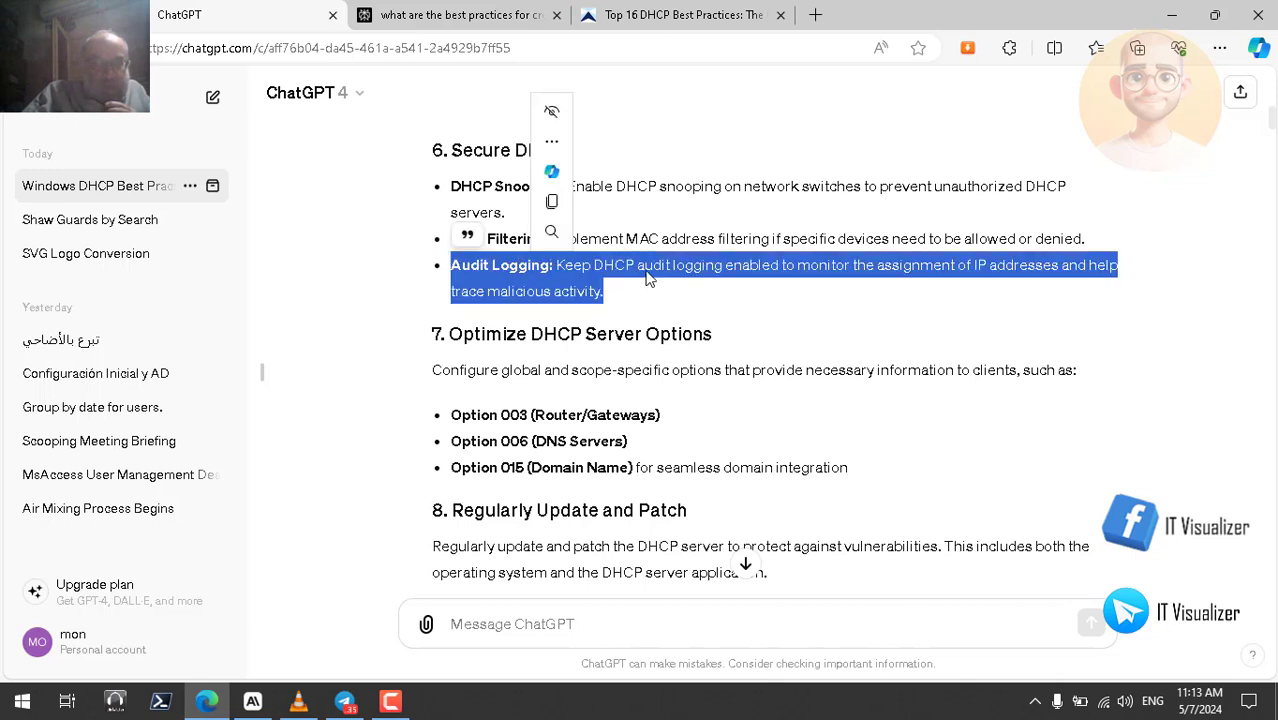
{"action": "left_click", "coordinate": [800, 186]}
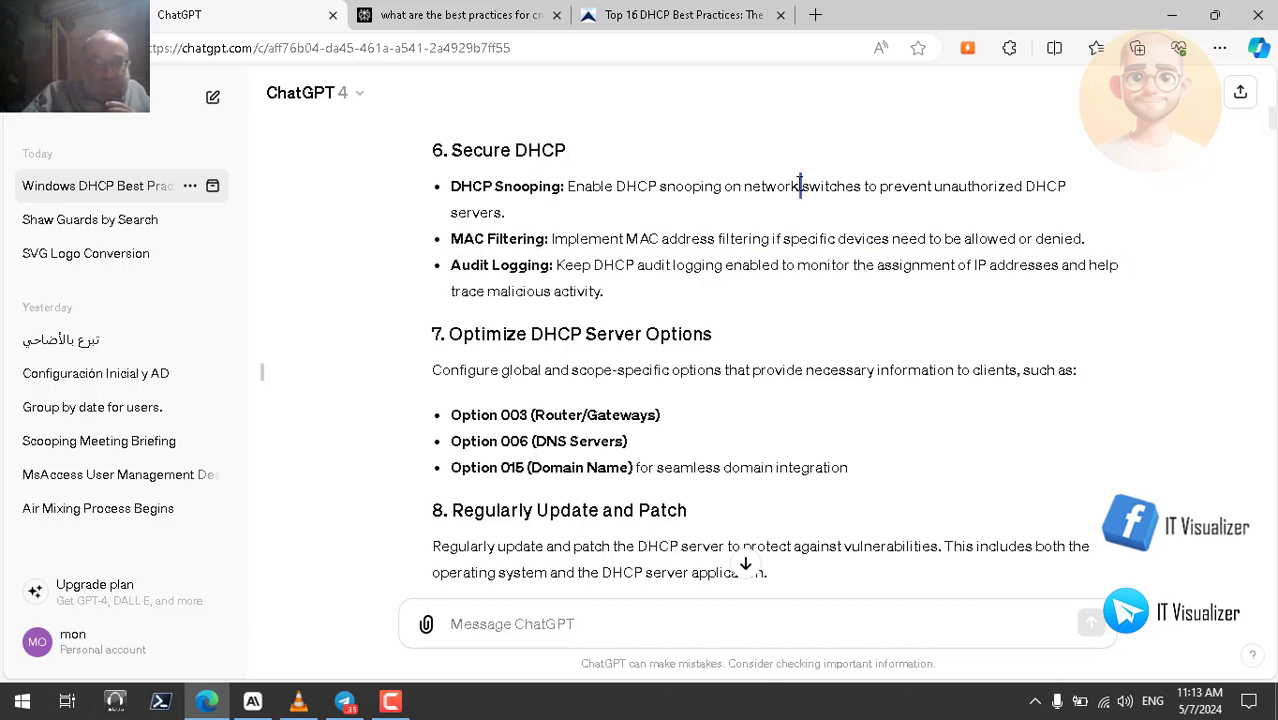
{"action": "double_click", "coordinate": [486, 187]}
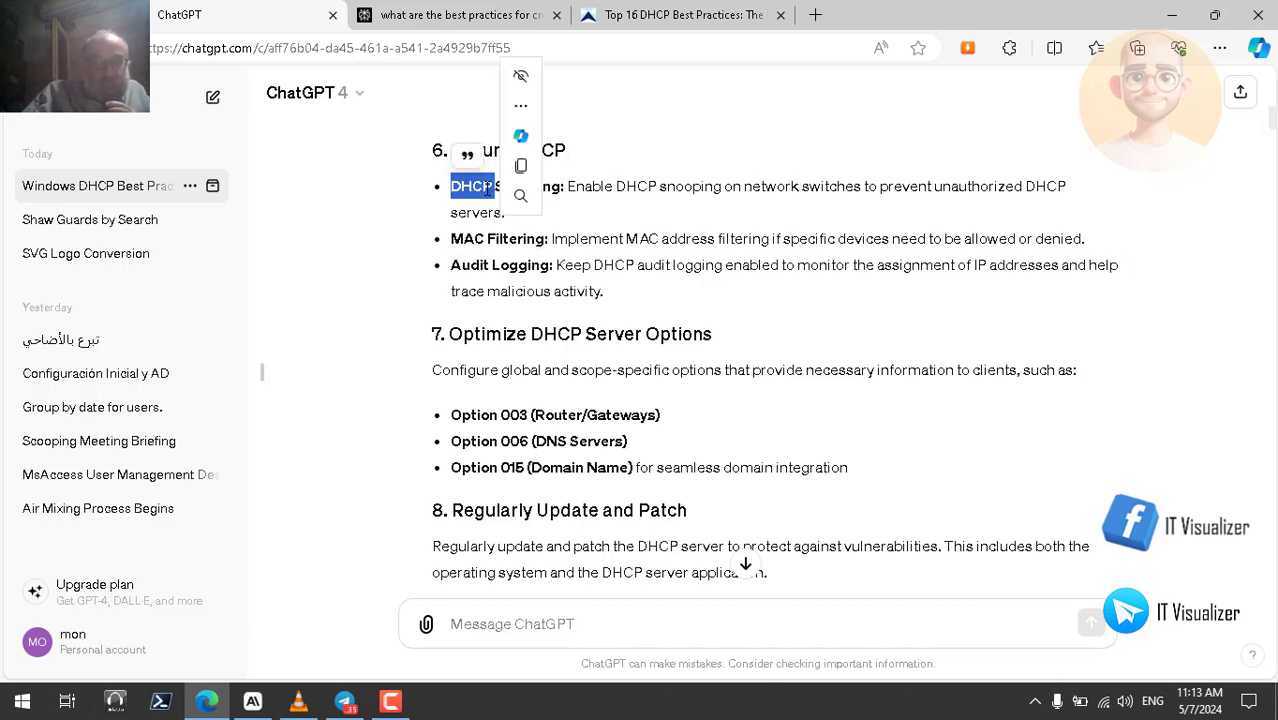
{"action": "left_click", "coordinate": [645, 190]}
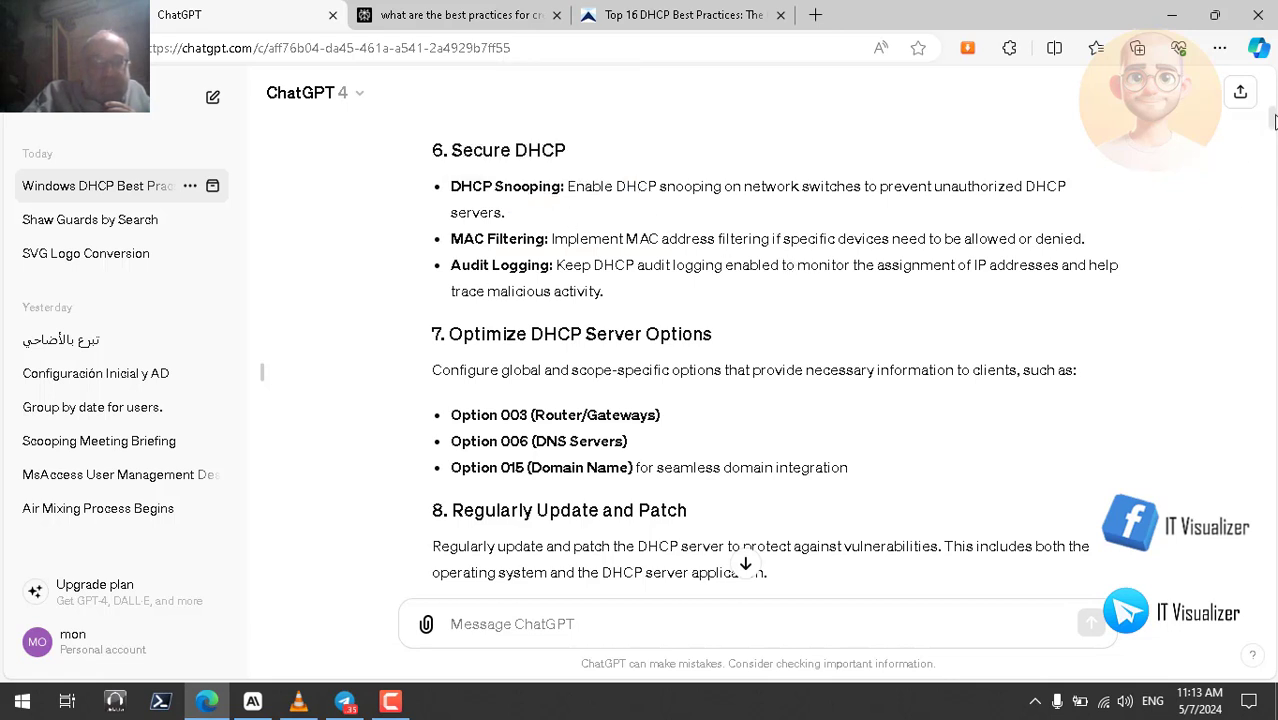
- Start Read Aloud on the audit-logging answer and return to its 'Step 1: Enable DHCP Audit Logging' start
{"action": "left_click_drag", "start_coordinate": [1273, 121], "coordinate": [1271, 146]}
{"action": "scroll", "coordinate": [1271, 146], "scroll_direction": "down", "scroll_amount": 1}
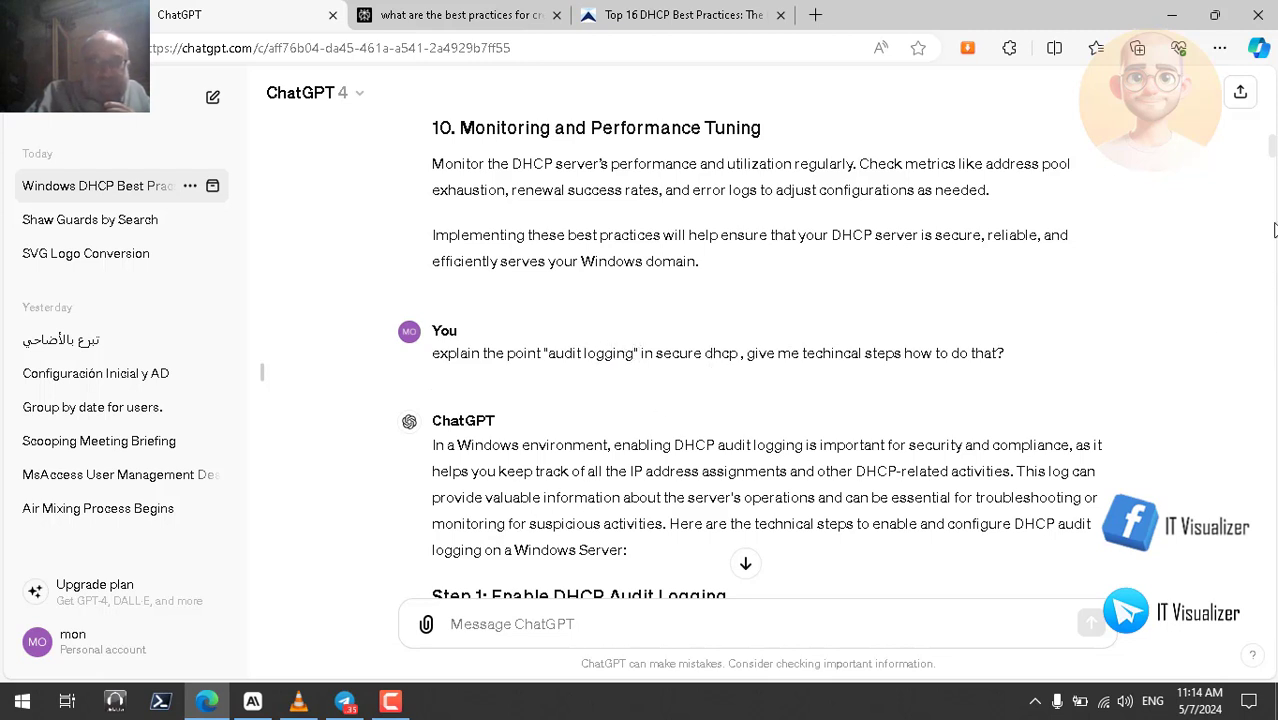
{"action": "left_click_drag", "start_coordinate": [1272, 150], "coordinate": [1272, 215]}
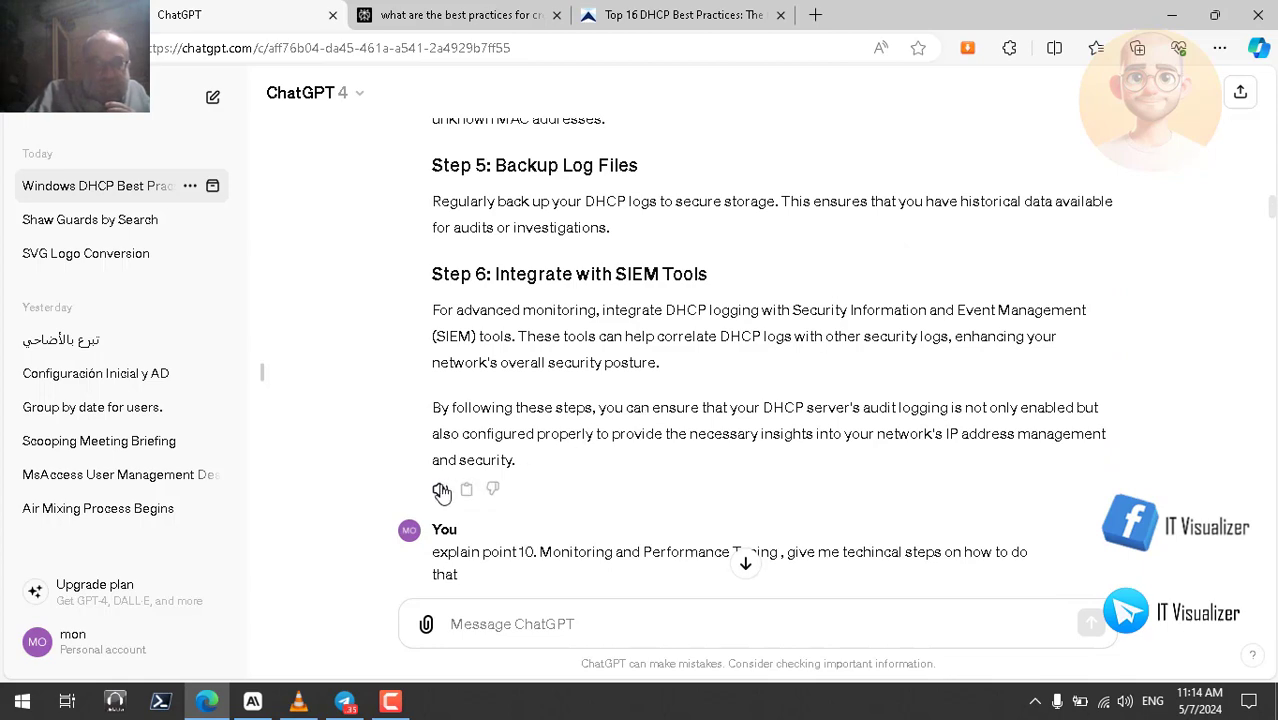
{"action": "left_click", "coordinate": [440, 489]}
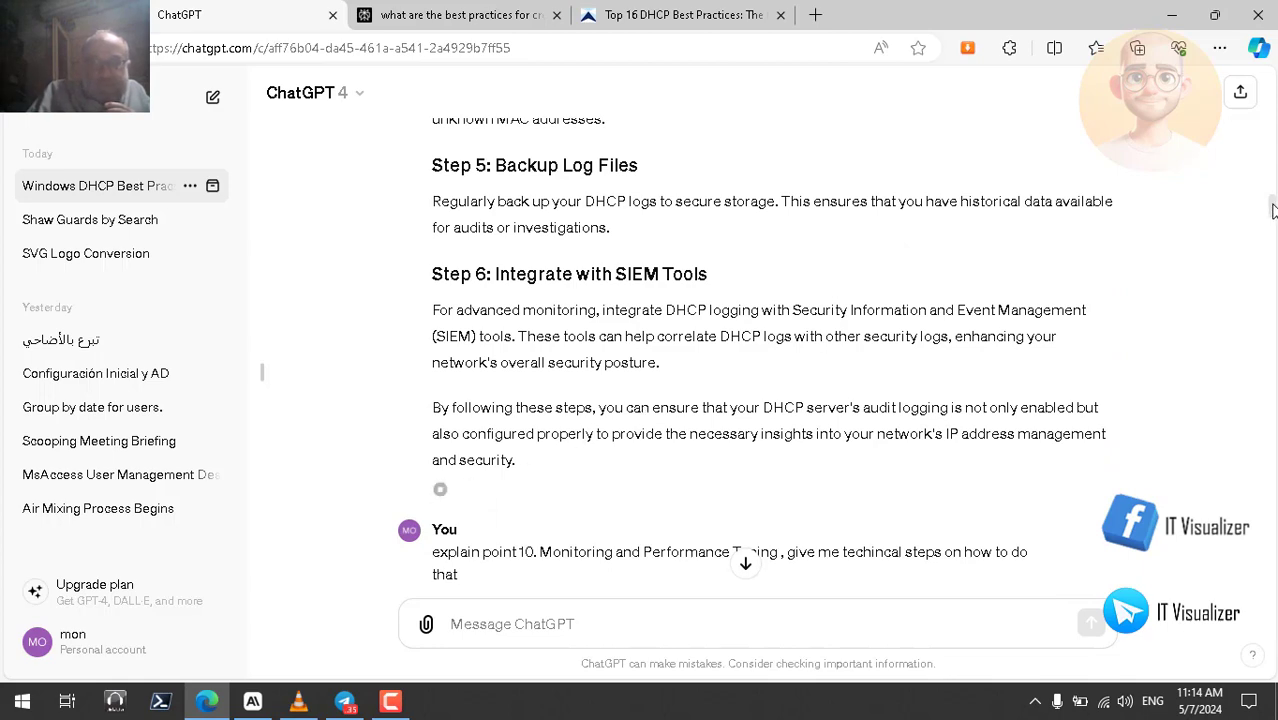
{"action": "left_click_drag", "start_coordinate": [1272, 214], "coordinate": [1272, 157]}
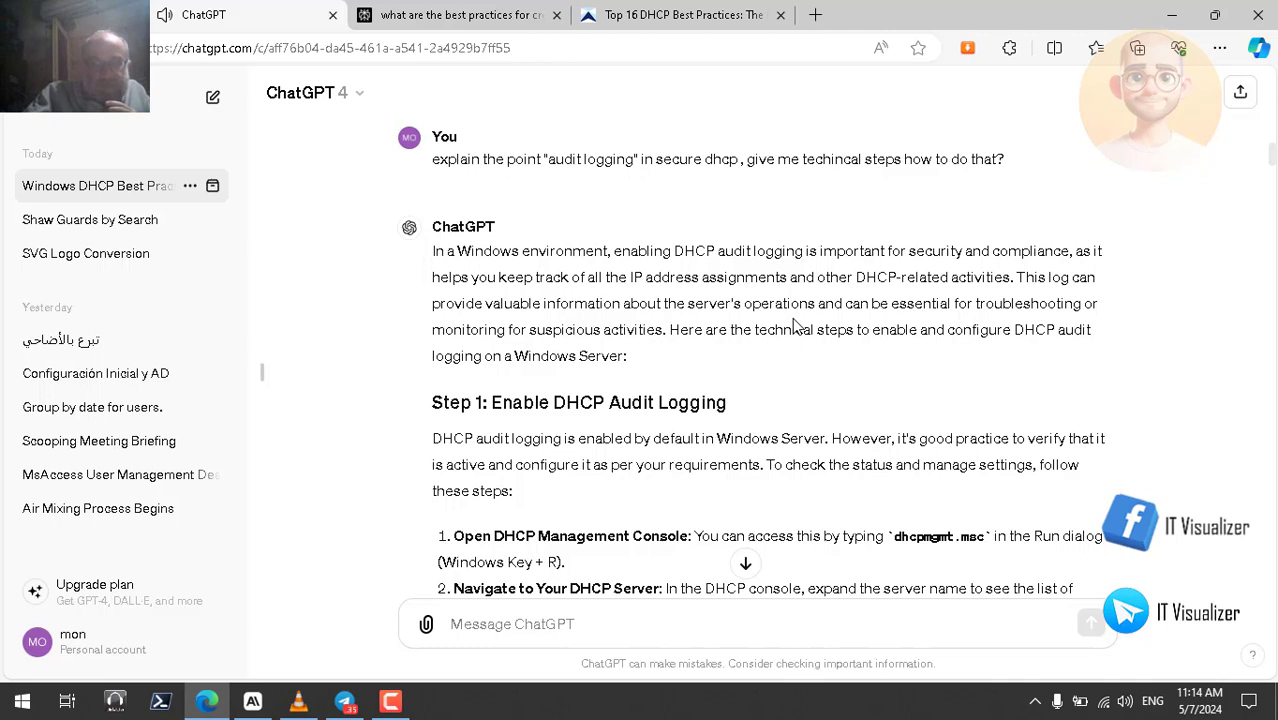
{"action": "double_click", "coordinate": [582, 330]}
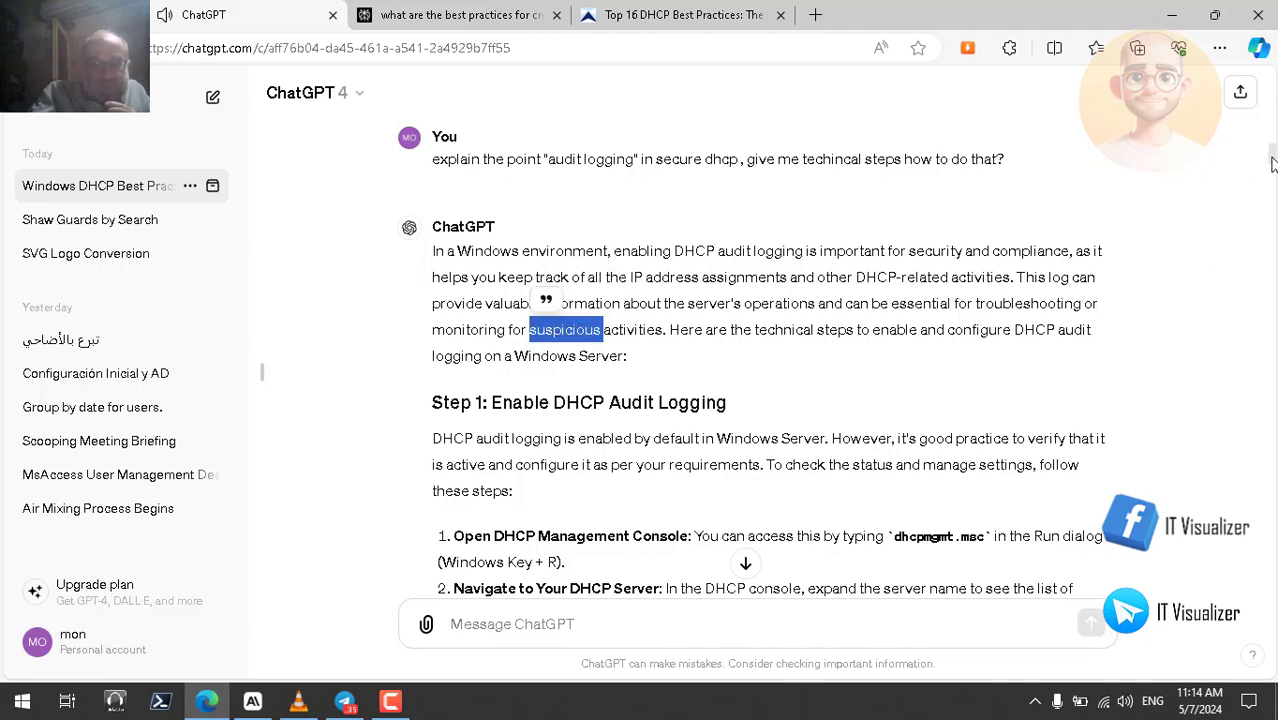
{"action": "left_click_drag", "start_coordinate": [1272, 163], "coordinate": [1272, 172]}
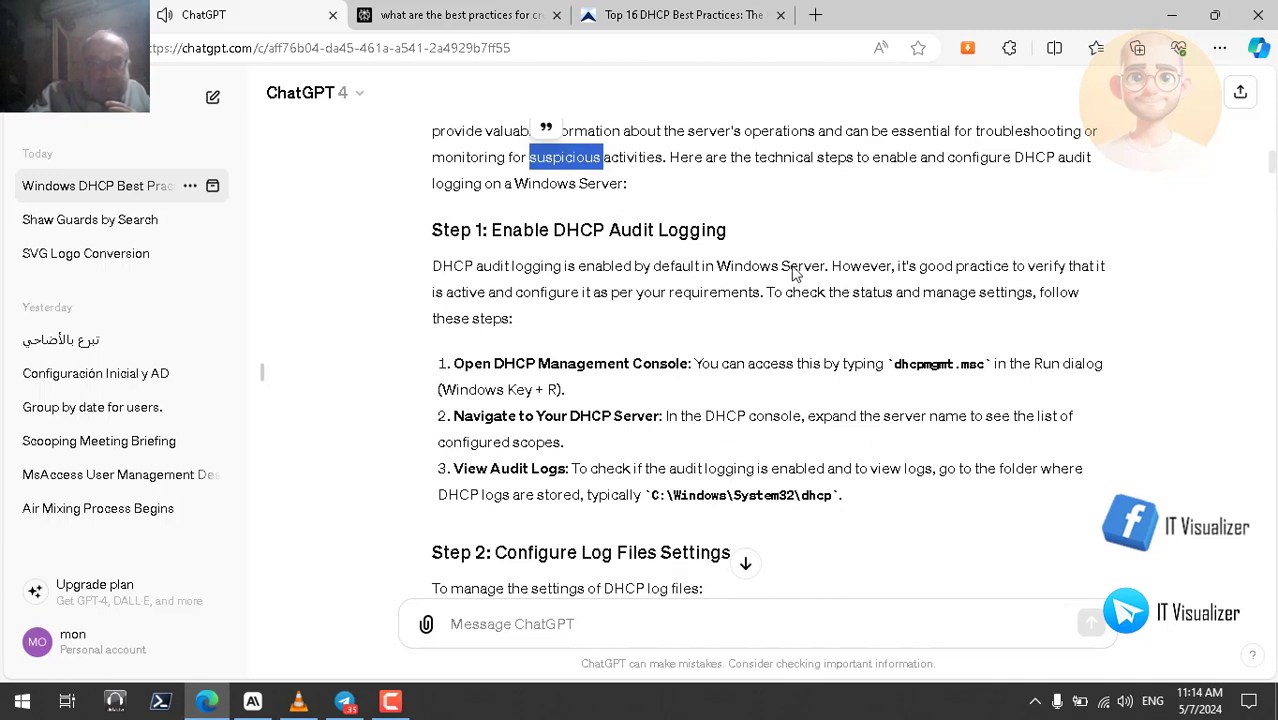
{"action": "double_click", "coordinate": [493, 267]}
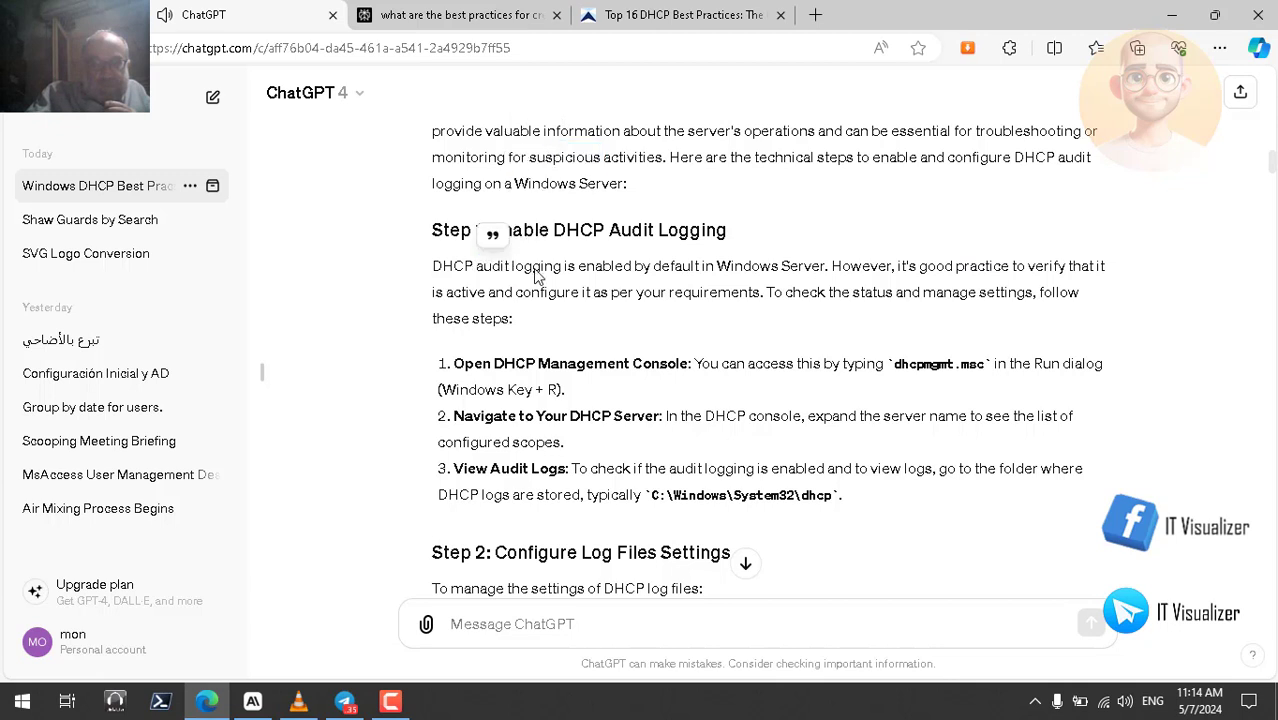
{"action": "double_click", "coordinate": [536, 267]}
{"action": "double_click", "coordinate": [676, 267]}
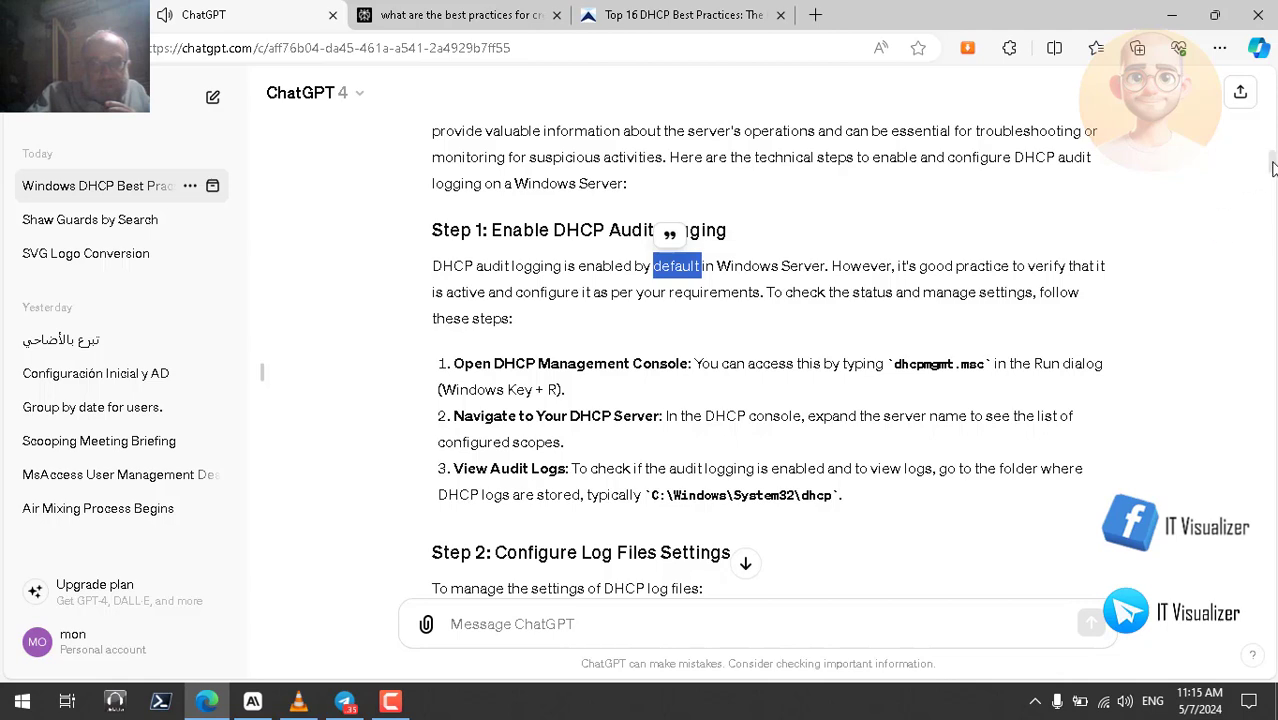
{"action": "left_click_drag", "start_coordinate": [1273, 167], "coordinate": [1273, 171]}
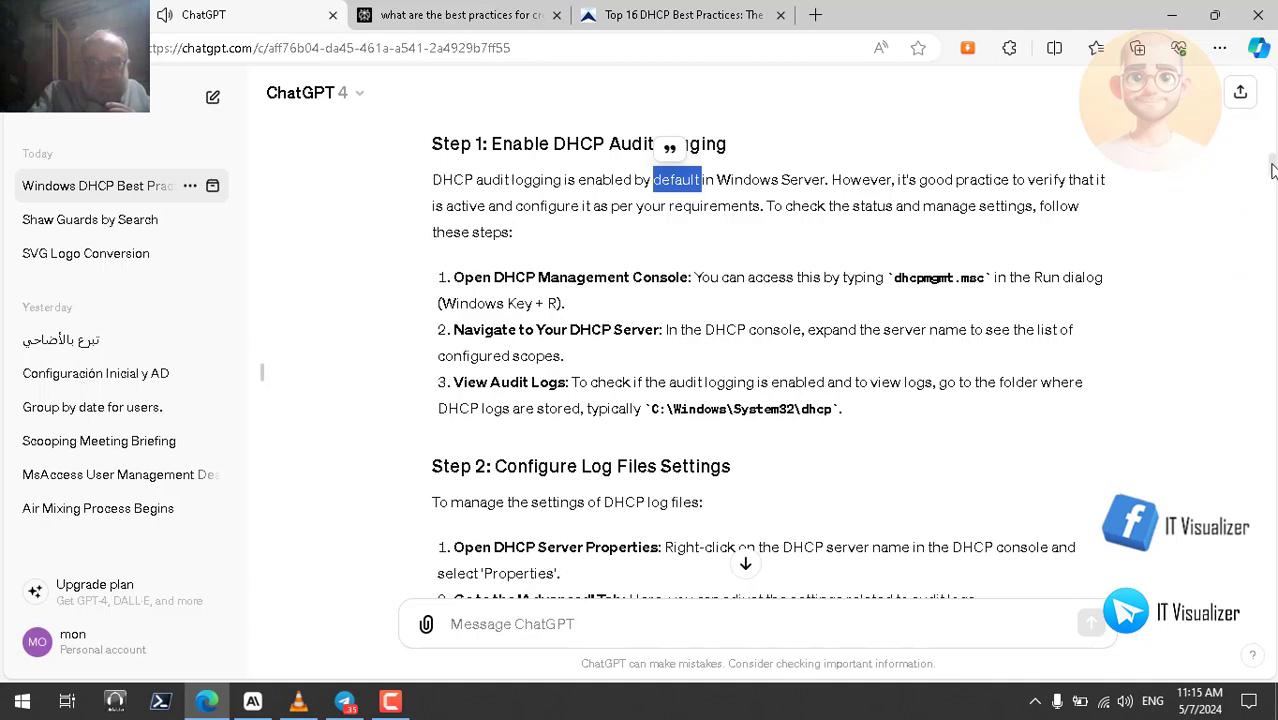
{"action": "scroll", "coordinate": [1272, 172], "scroll_direction": "down", "scroll_amount": 2}
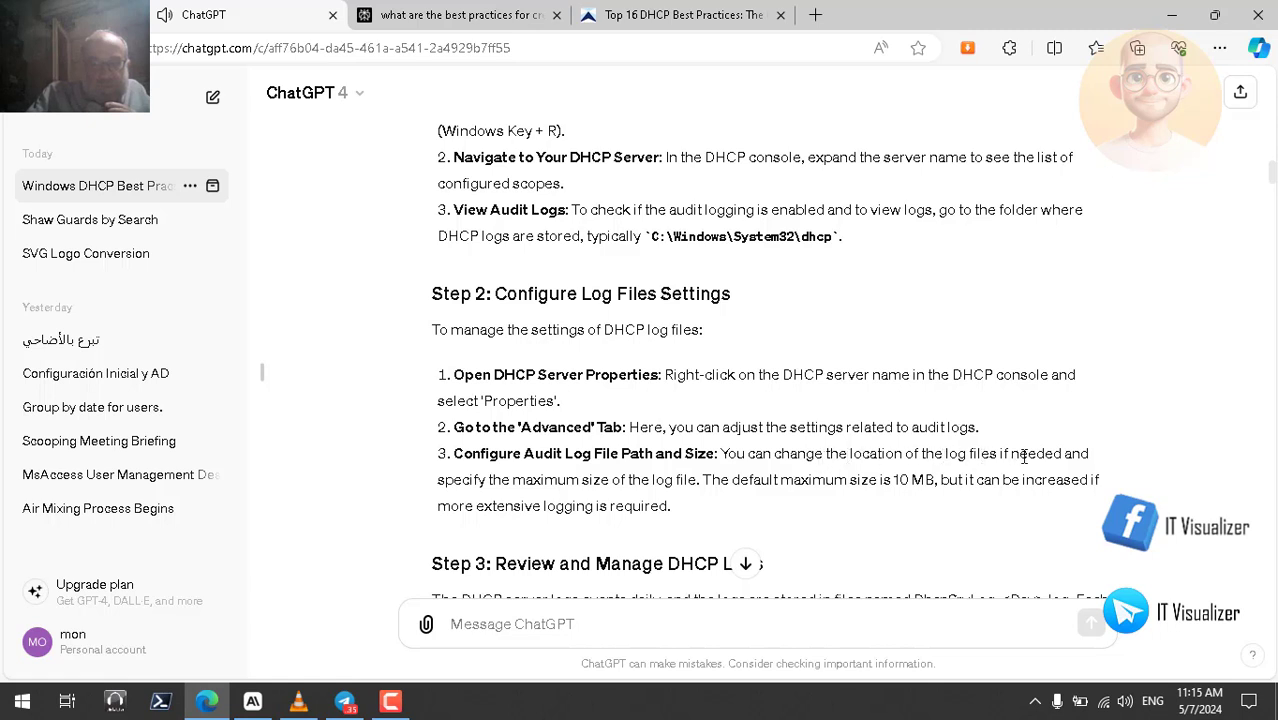
{"action": "double_click", "coordinate": [903, 480]}
{"action": "left_click_drag", "start_coordinate": [1272, 176], "coordinate": [1272, 190]}
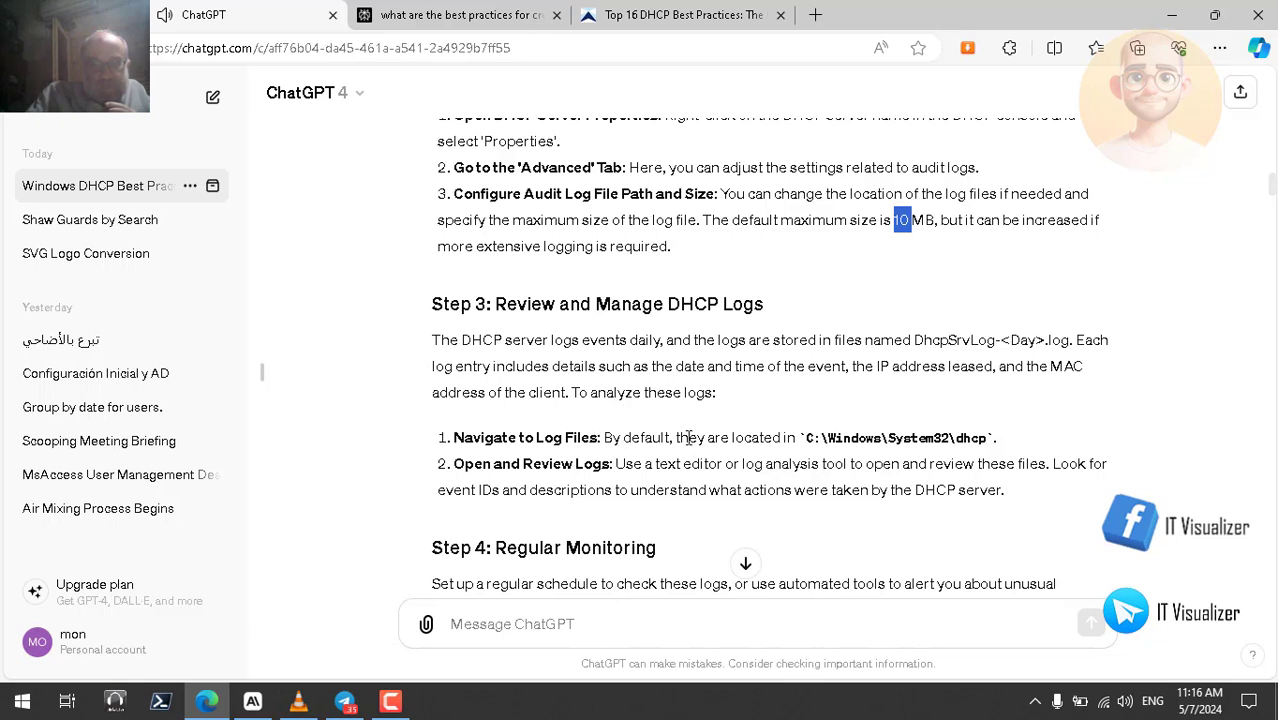
{"action": "double_click", "coordinate": [972, 437]}
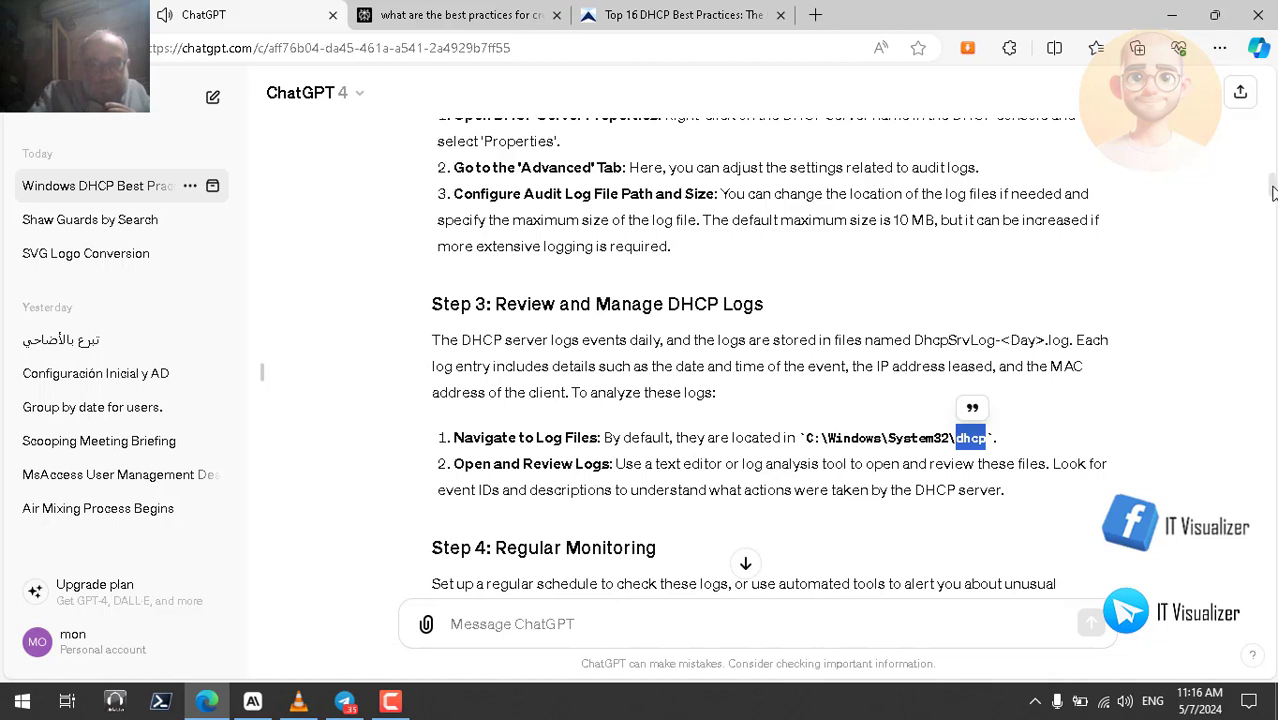
{"action": "scroll", "coordinate": [1273, 193], "scroll_direction": "down", "scroll_amount": 3}
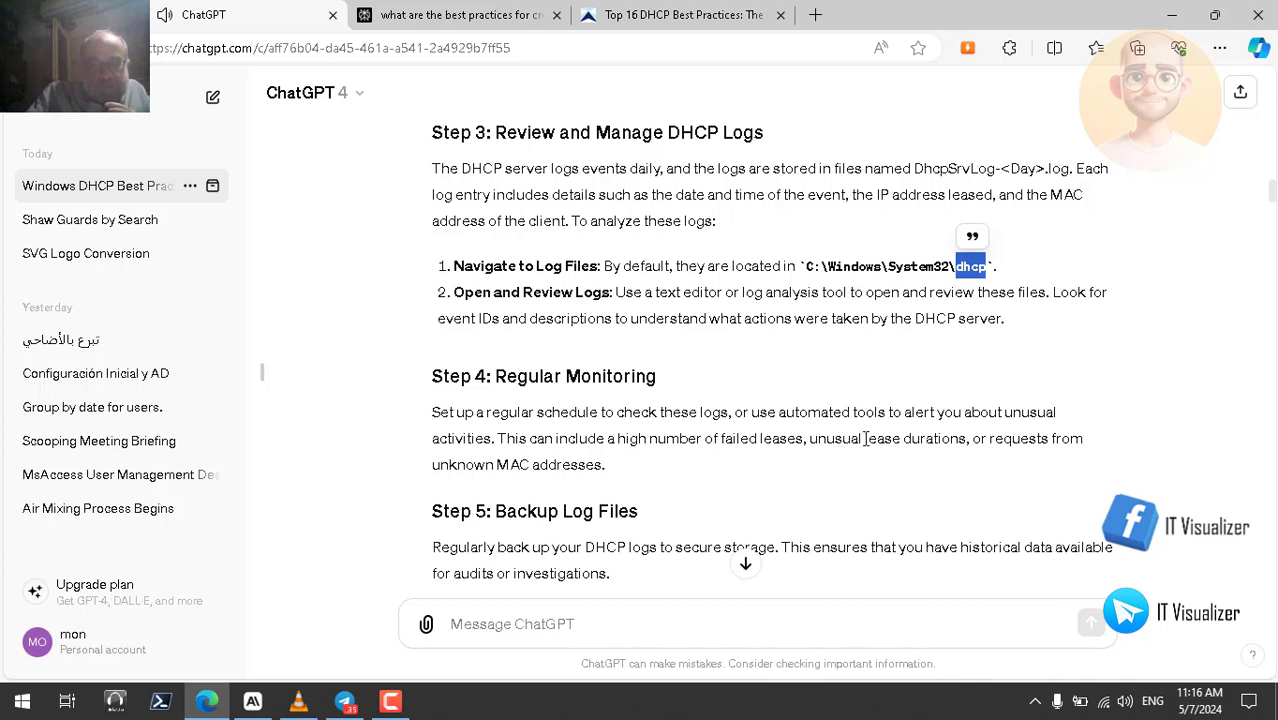
{"action": "double_click", "coordinate": [840, 440]}
{"action": "double_click", "coordinate": [955, 440]}
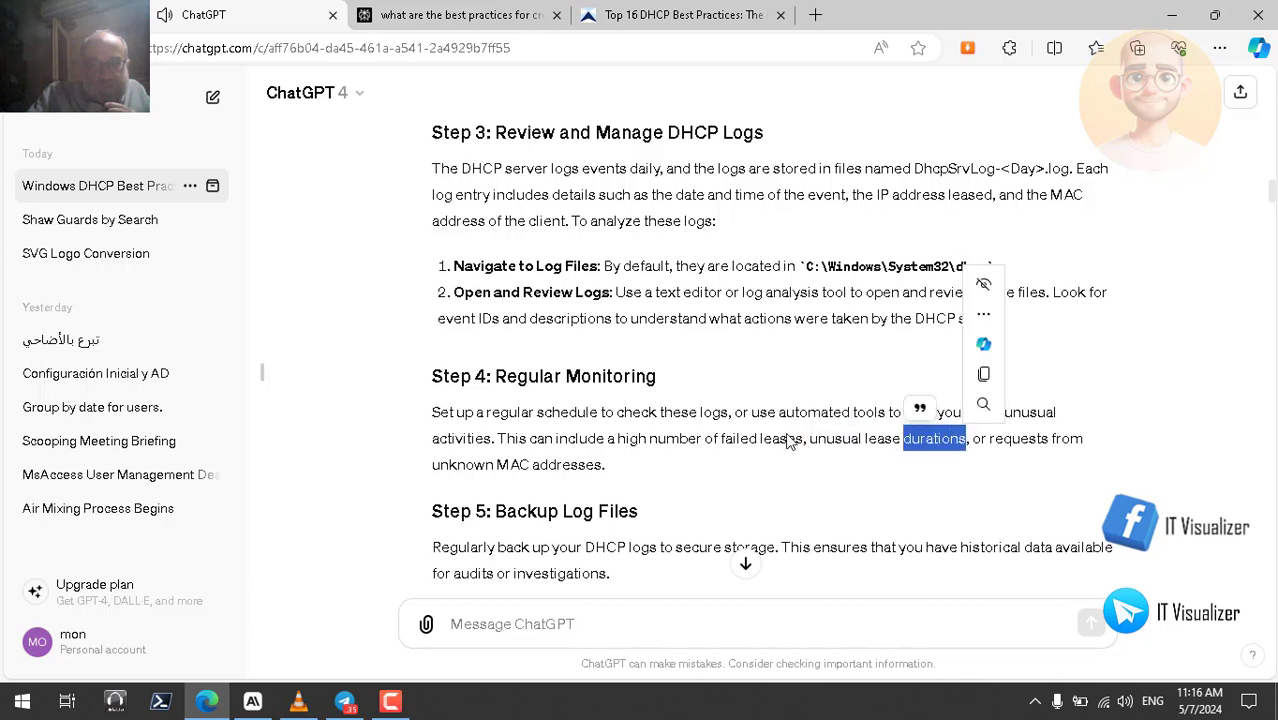
{"action": "double_click", "coordinate": [740, 440]}
{"action": "double_click", "coordinate": [781, 440]}
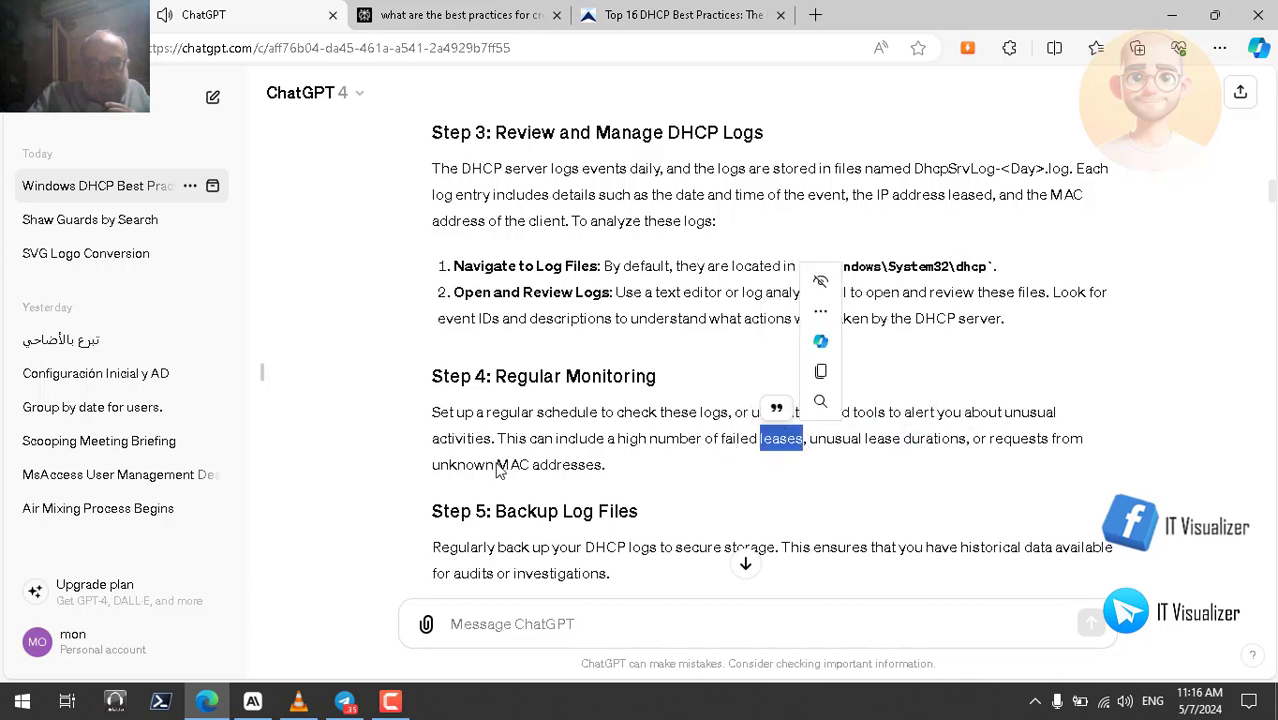
{"action": "double_click", "coordinate": [474, 465]}
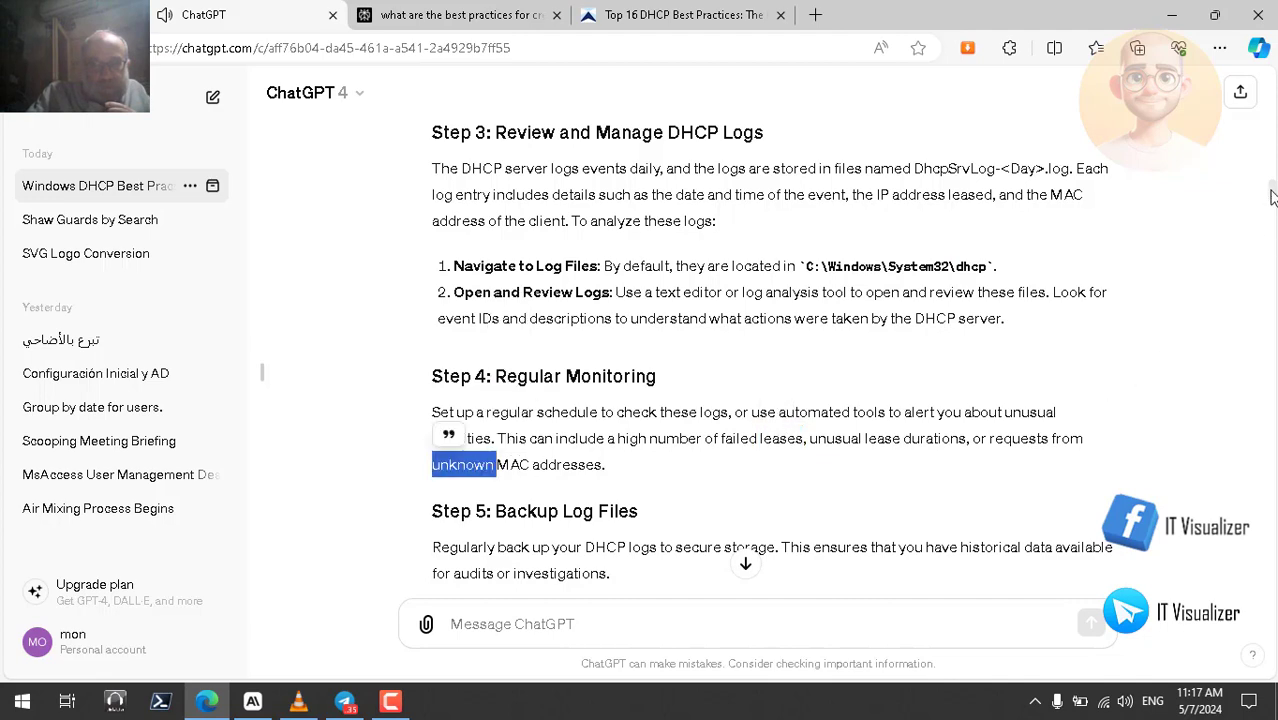
- Follow Step 6 by marking SIEM and the words Security Information and Event Management
{"action": "scroll", "coordinate": [1272, 195], "scroll_direction": "down", "scroll_amount": 3}
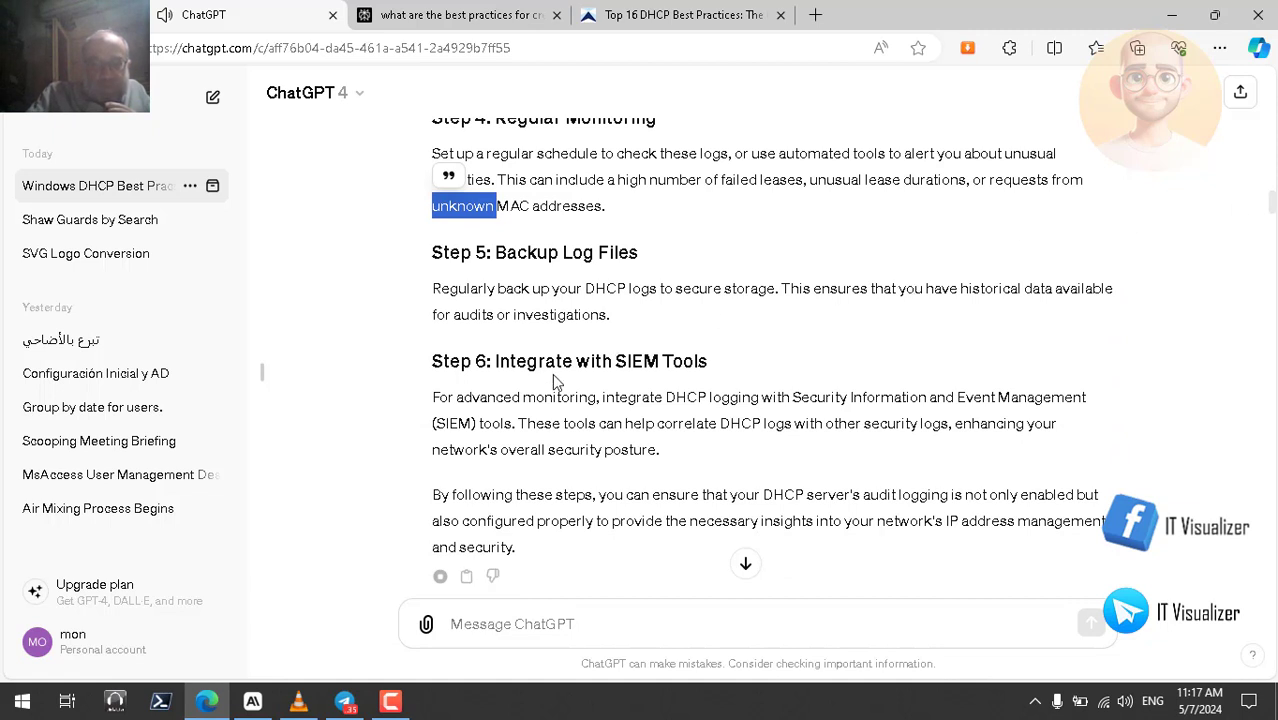
{"action": "double_click", "coordinate": [645, 360]}
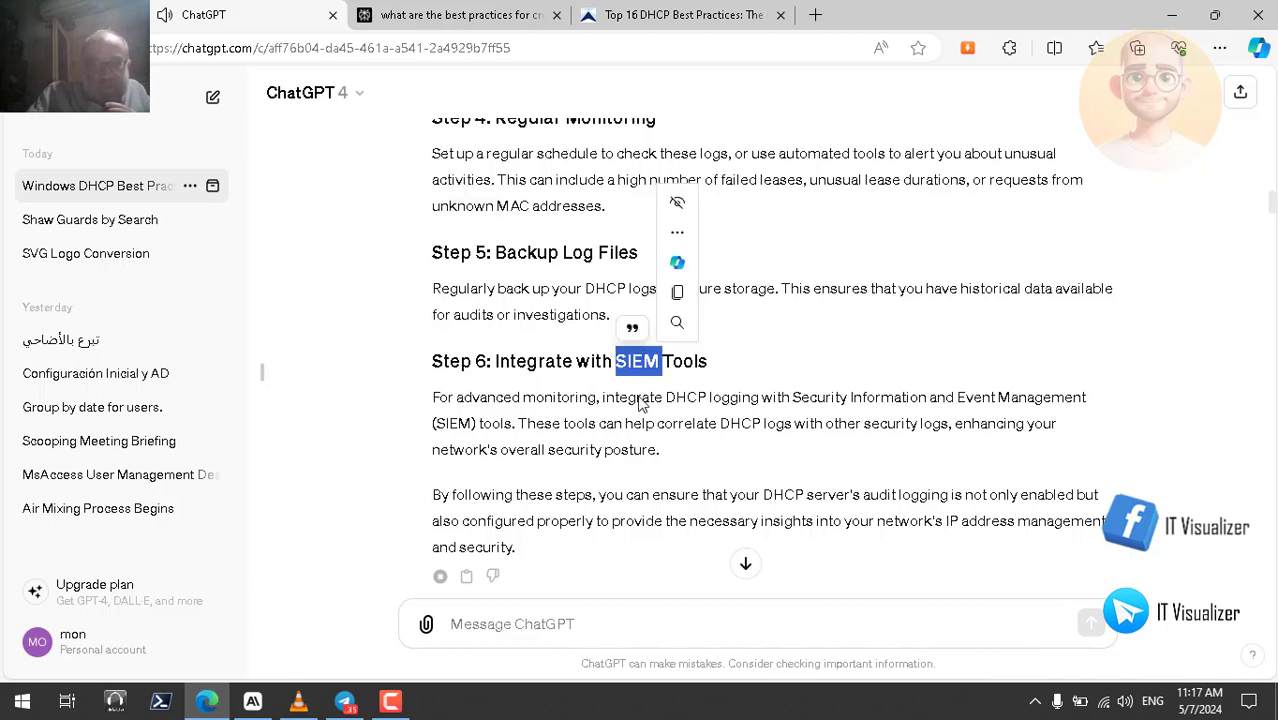
{"action": "double_click", "coordinate": [826, 400]}
{"action": "double_click", "coordinate": [895, 398]}
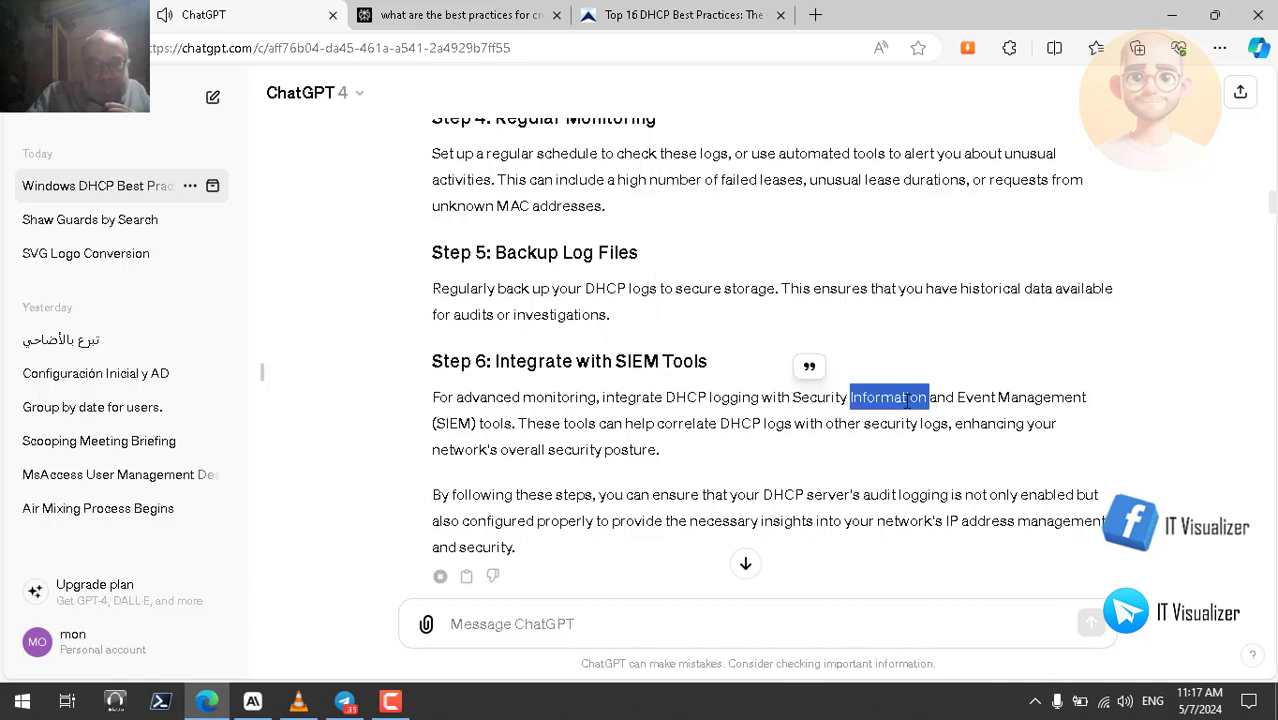
{"action": "double_click", "coordinate": [976, 399]}
{"action": "double_click", "coordinate": [1042, 398]}
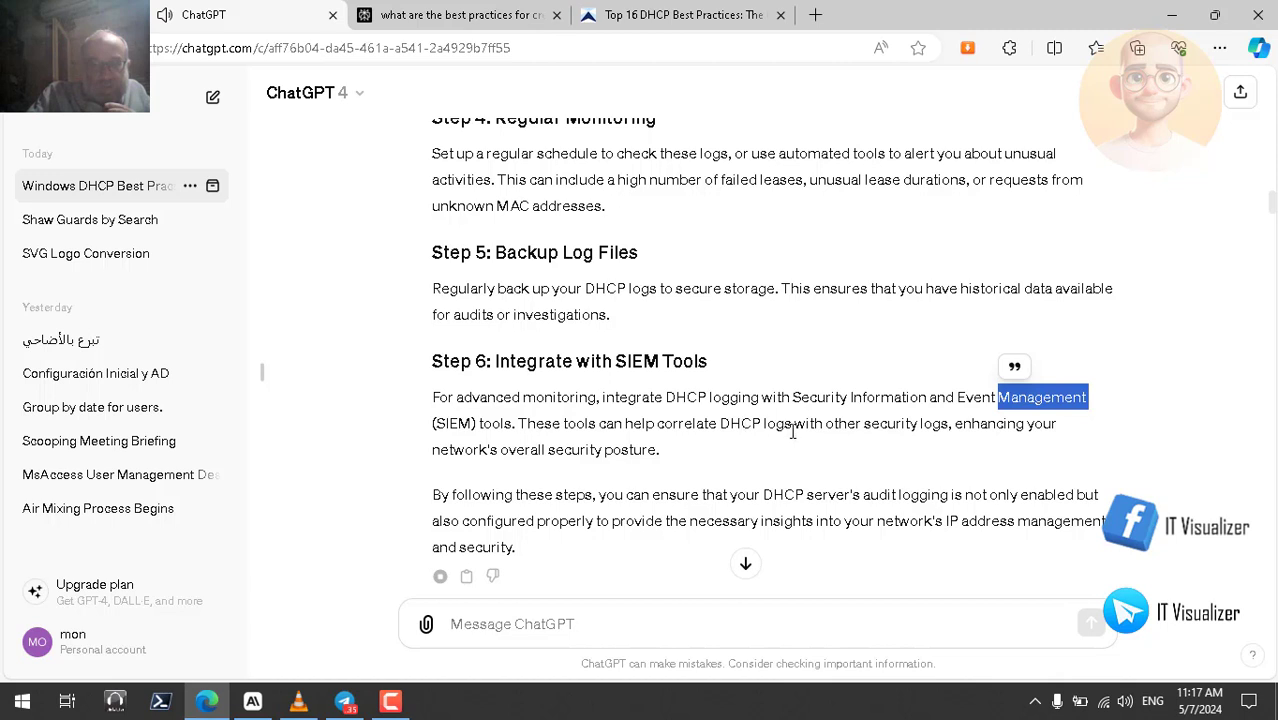
{"action": "double_click", "coordinate": [880, 424]}
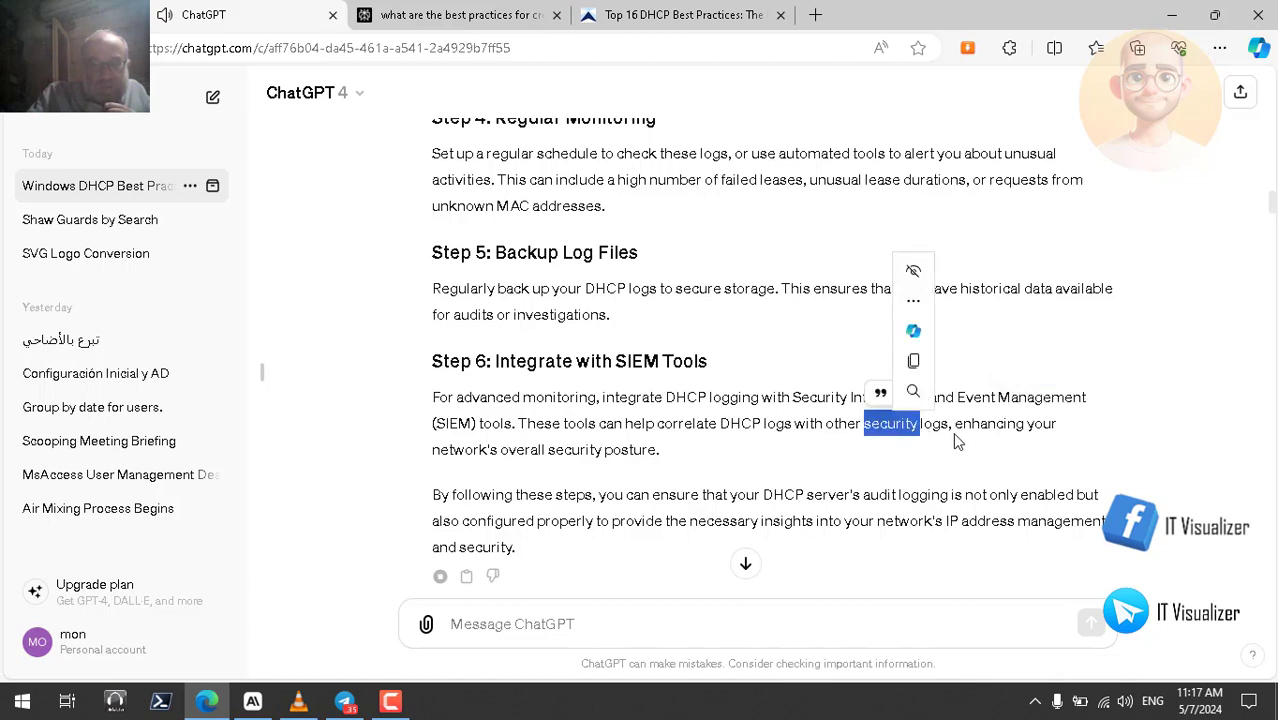
{"action": "left_click", "coordinate": [535, 453]}
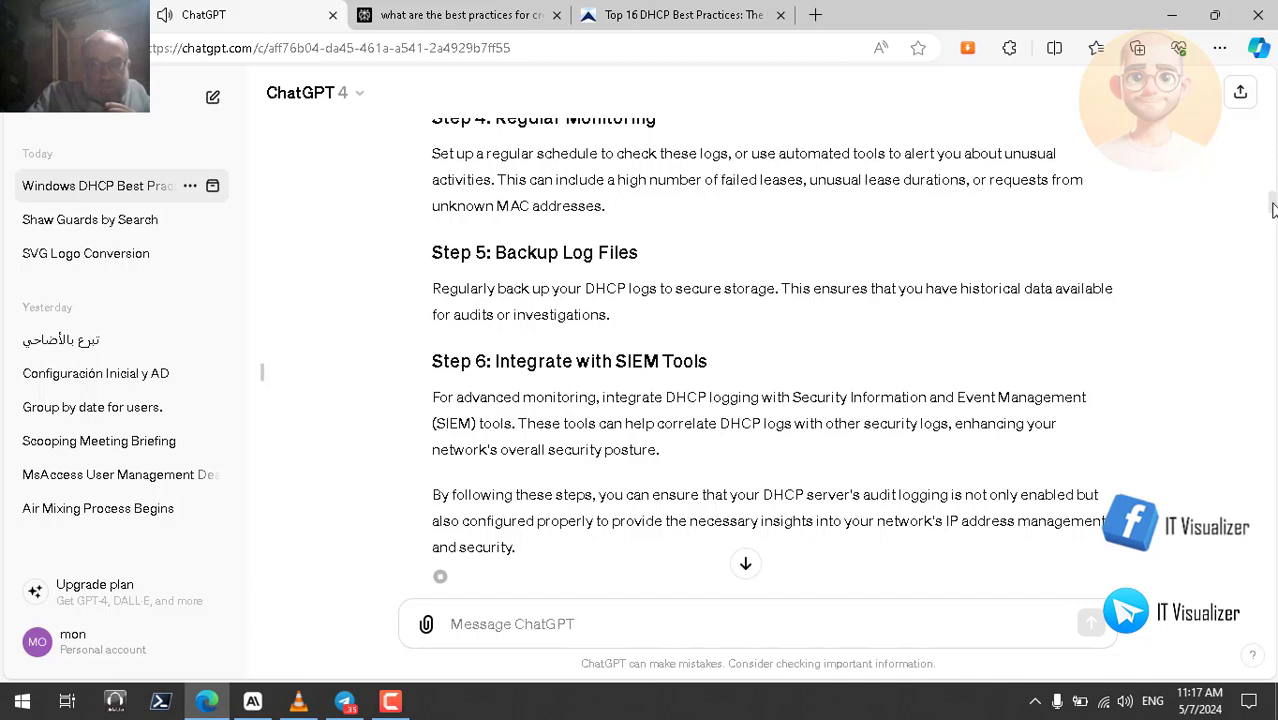
- Scroll down the Monitoring and Performance Tuning reply to Step 8: Capacity Planning
{"action": "scroll", "coordinate": [1272, 212], "scroll_direction": "down", "scroll_amount": 1}
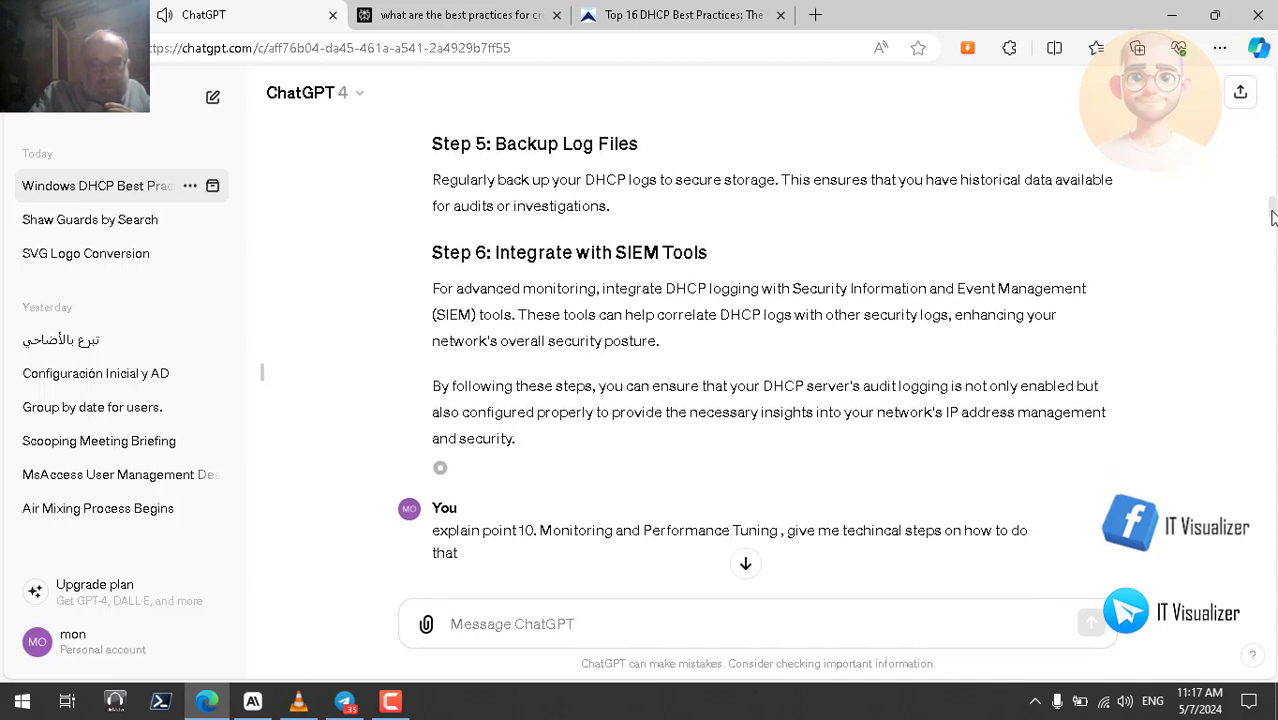
{"action": "scroll", "coordinate": [1272, 218], "scroll_direction": "up", "scroll_amount": 1}
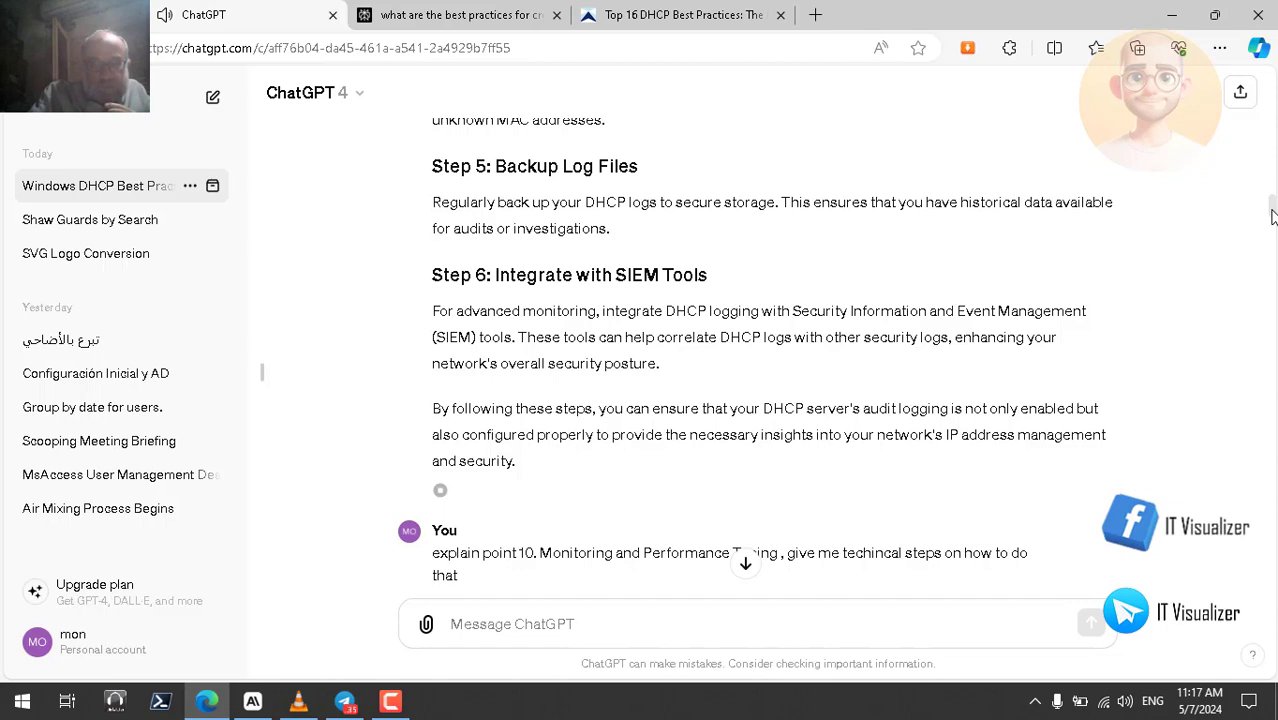
{"action": "left_click_drag", "start_coordinate": [1272, 217], "coordinate": [1273, 166]}
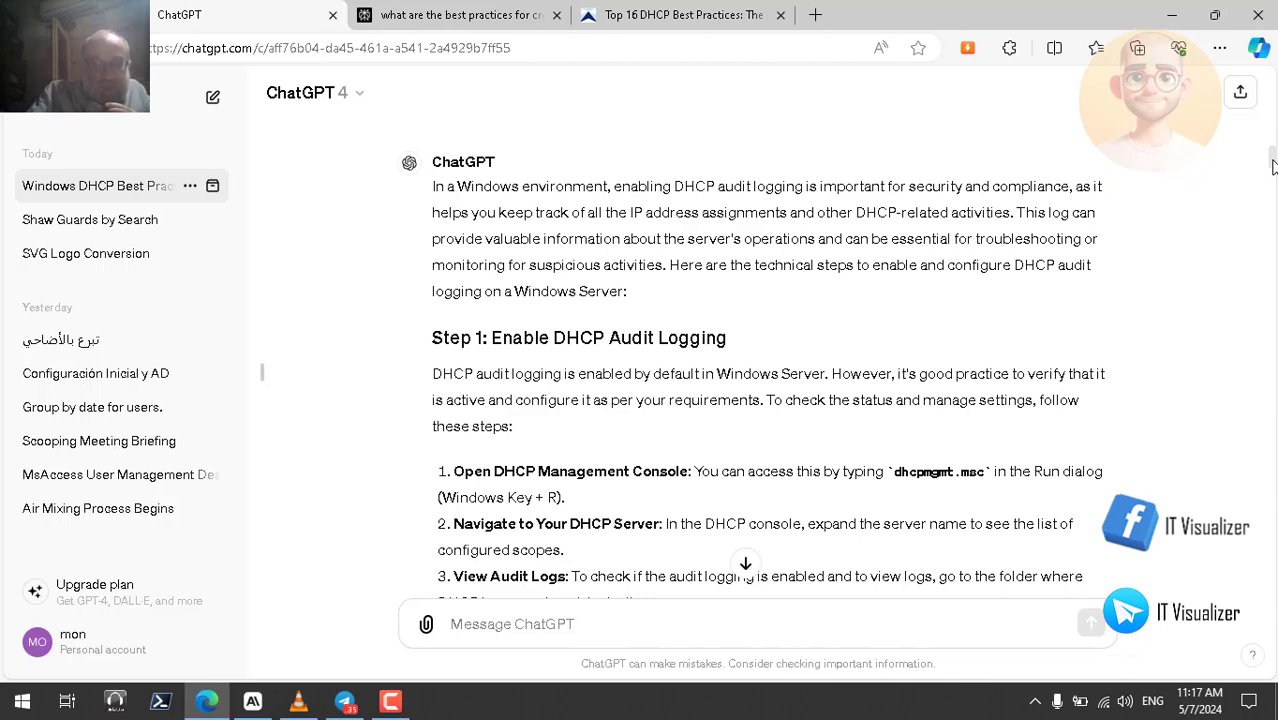
{"action": "left_click_drag", "start_coordinate": [1273, 165], "coordinate": [1273, 149]}
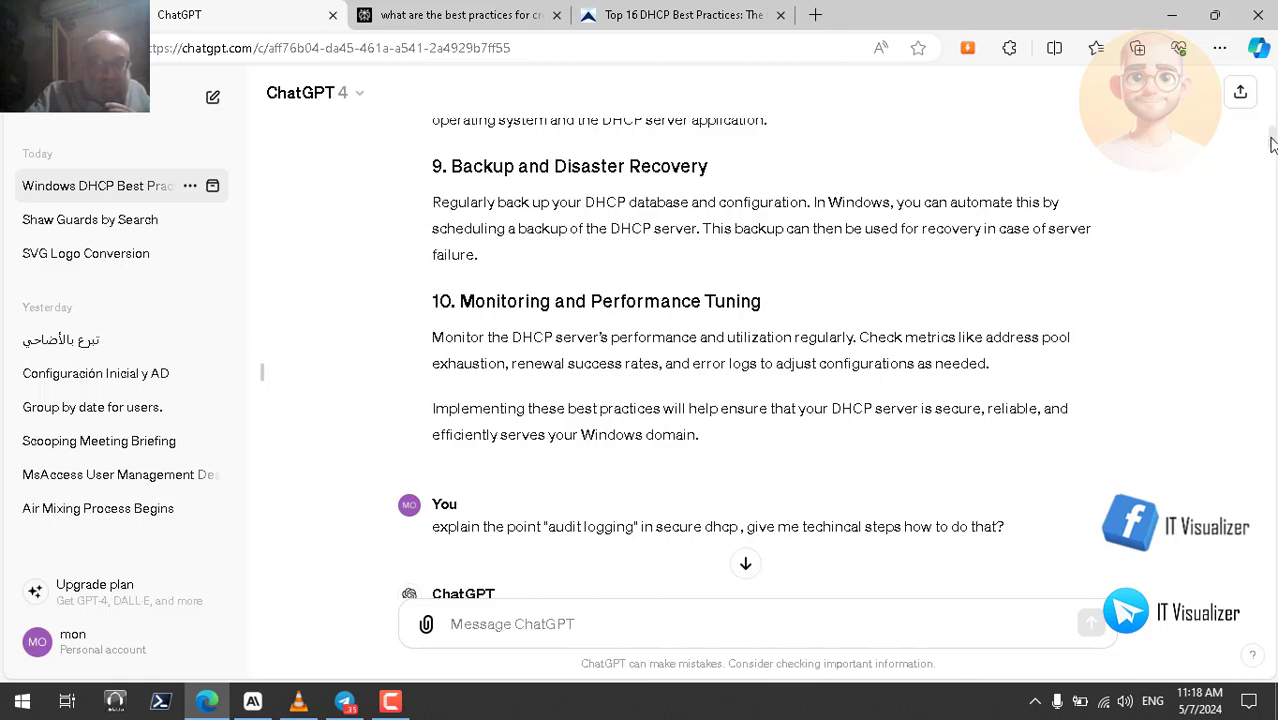
{"action": "left_click_drag", "start_coordinate": [1271, 145], "coordinate": [1271, 215]}
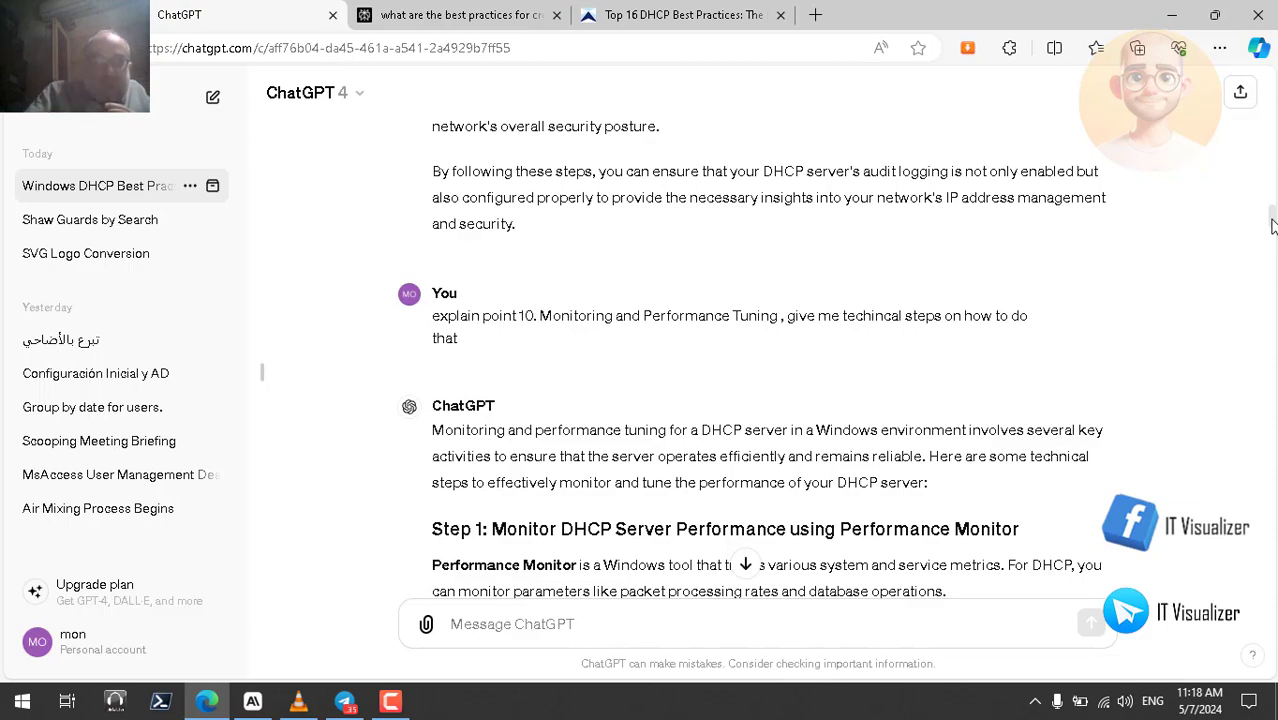
{"action": "left_click_drag", "start_coordinate": [1272, 222], "coordinate": [1272, 303]}
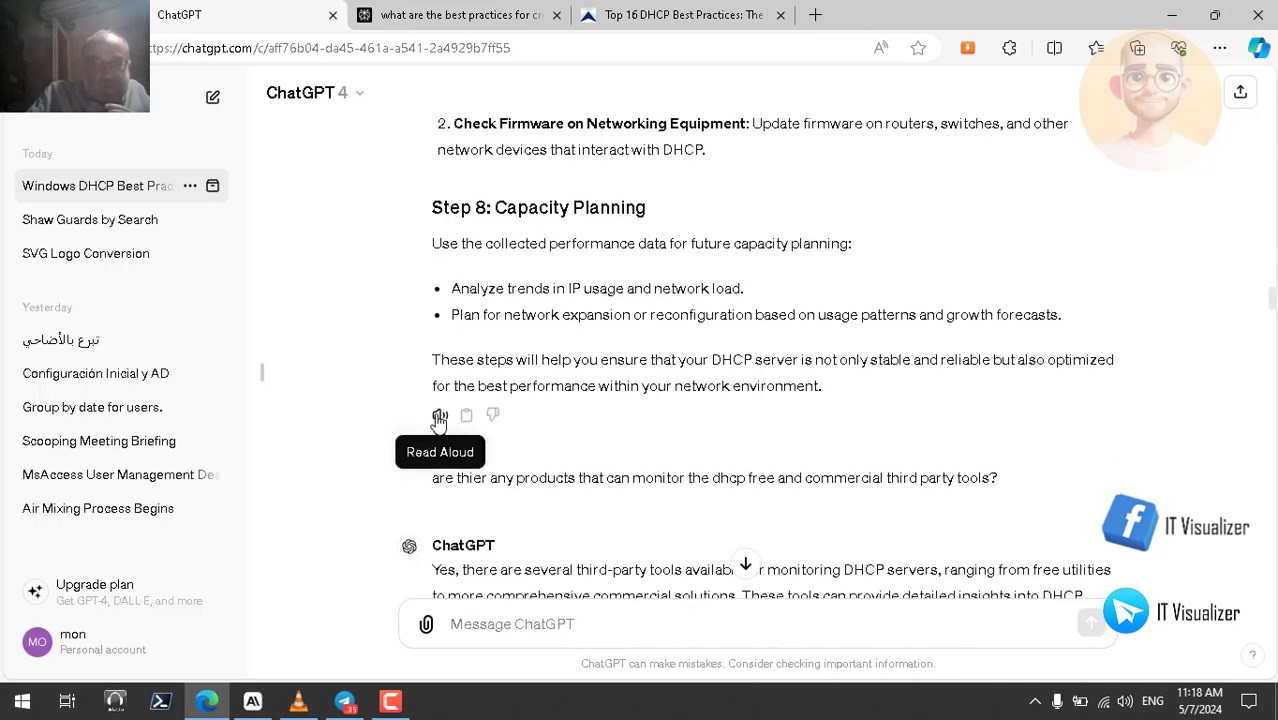
- Start Read Aloud on the monitoring reply and mark 'Performance Monitor' in its Step 1 heading
{"action": "left_click", "coordinate": [439, 414]}
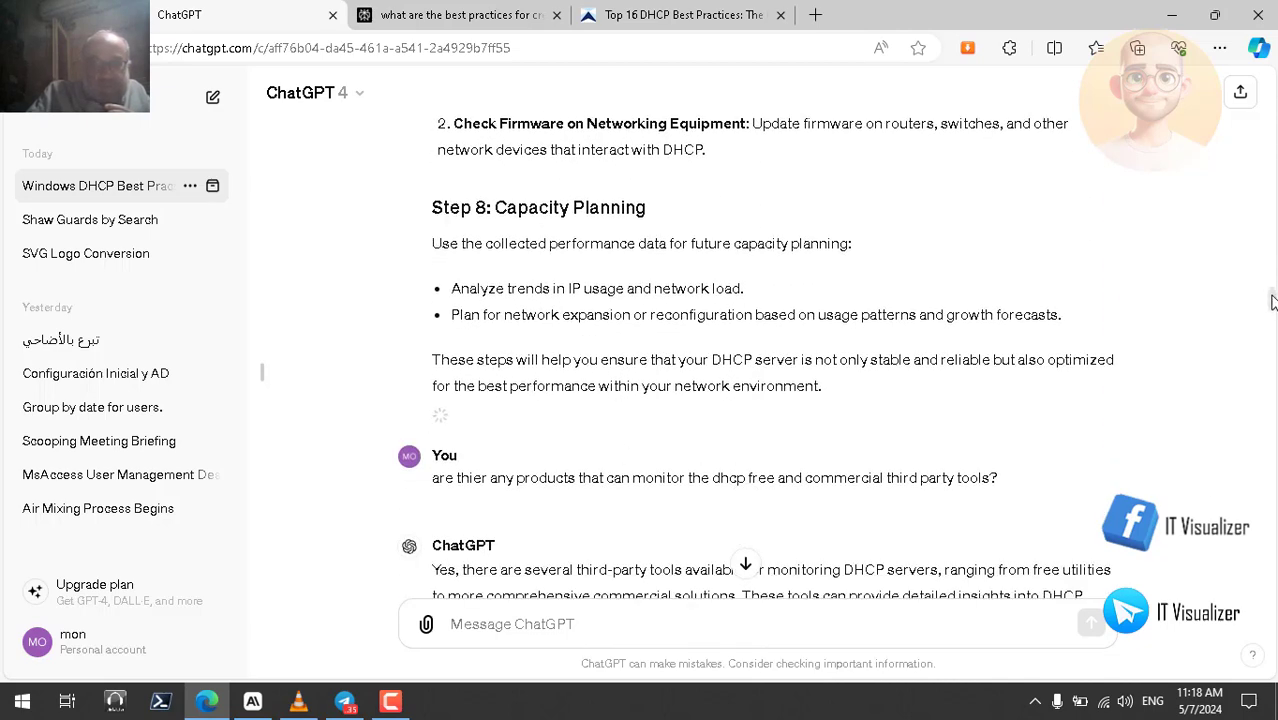
{"action": "left_click_drag", "start_coordinate": [1272, 302], "coordinate": [1272, 230]}
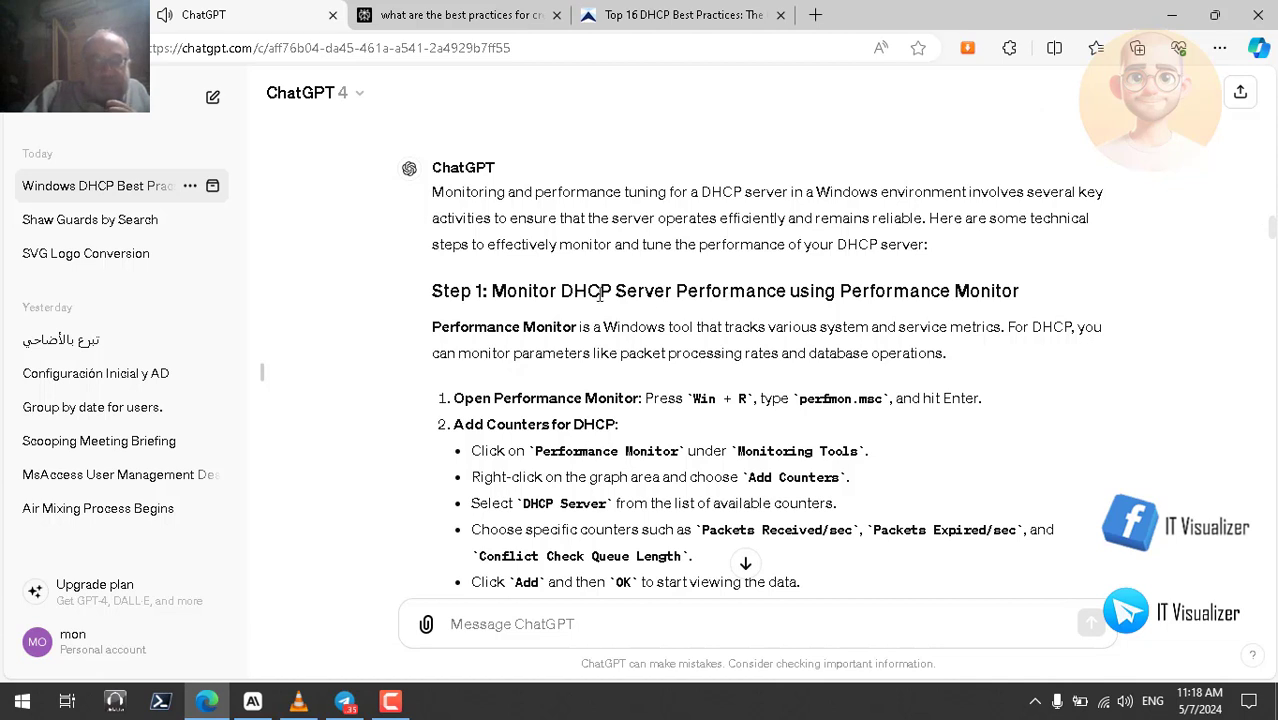
{"action": "double_click", "coordinate": [887, 291]}
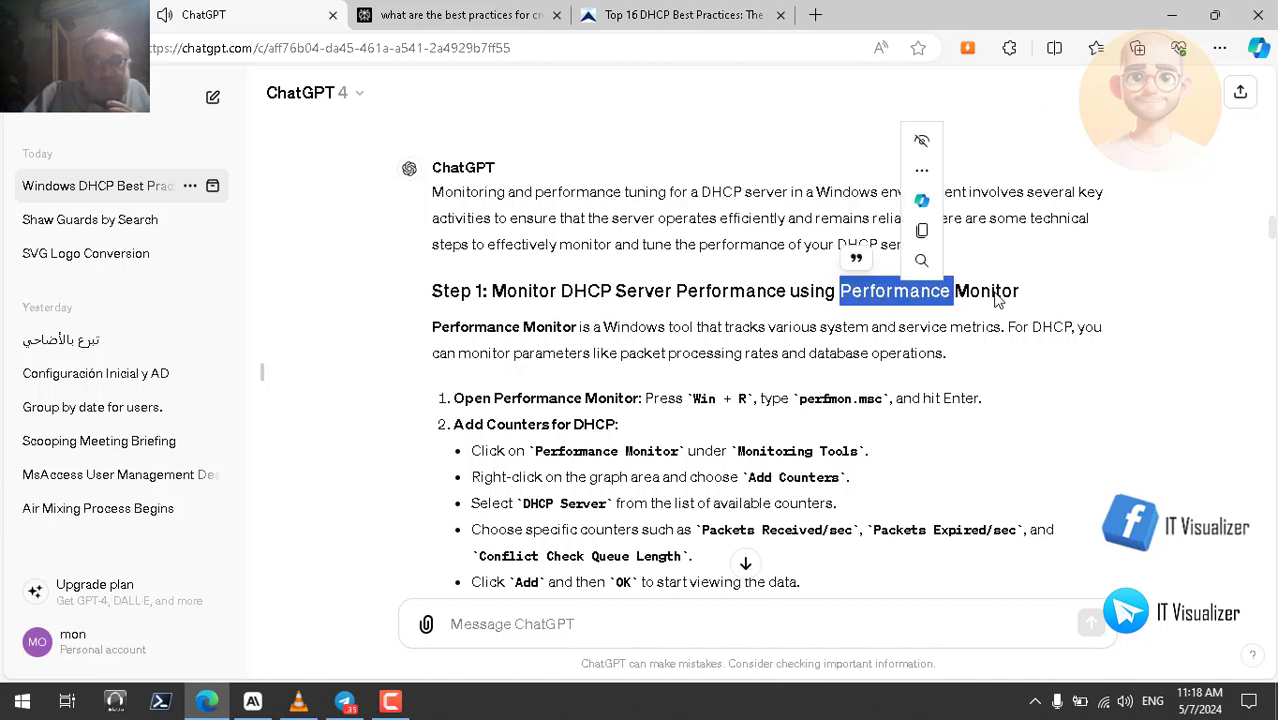
{"action": "double_click", "coordinate": [985, 291]}
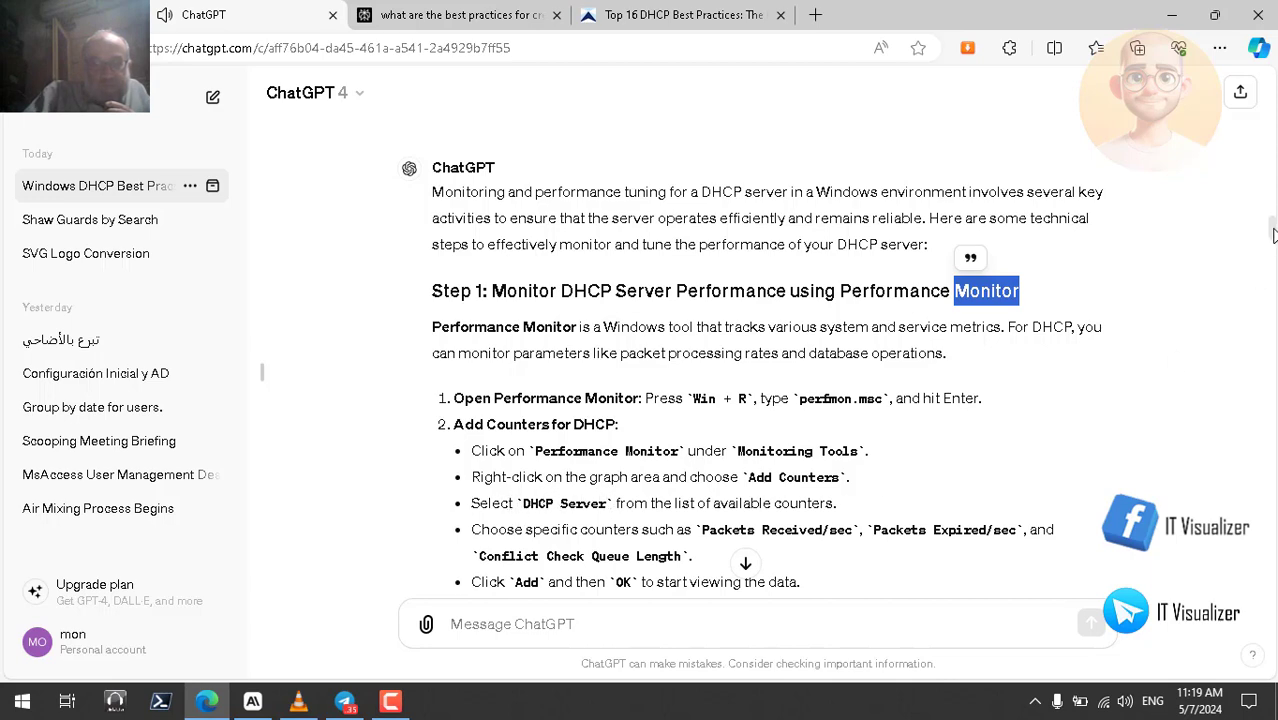
{"action": "scroll", "coordinate": [1272, 236], "scroll_direction": "down", "scroll_amount": 1}
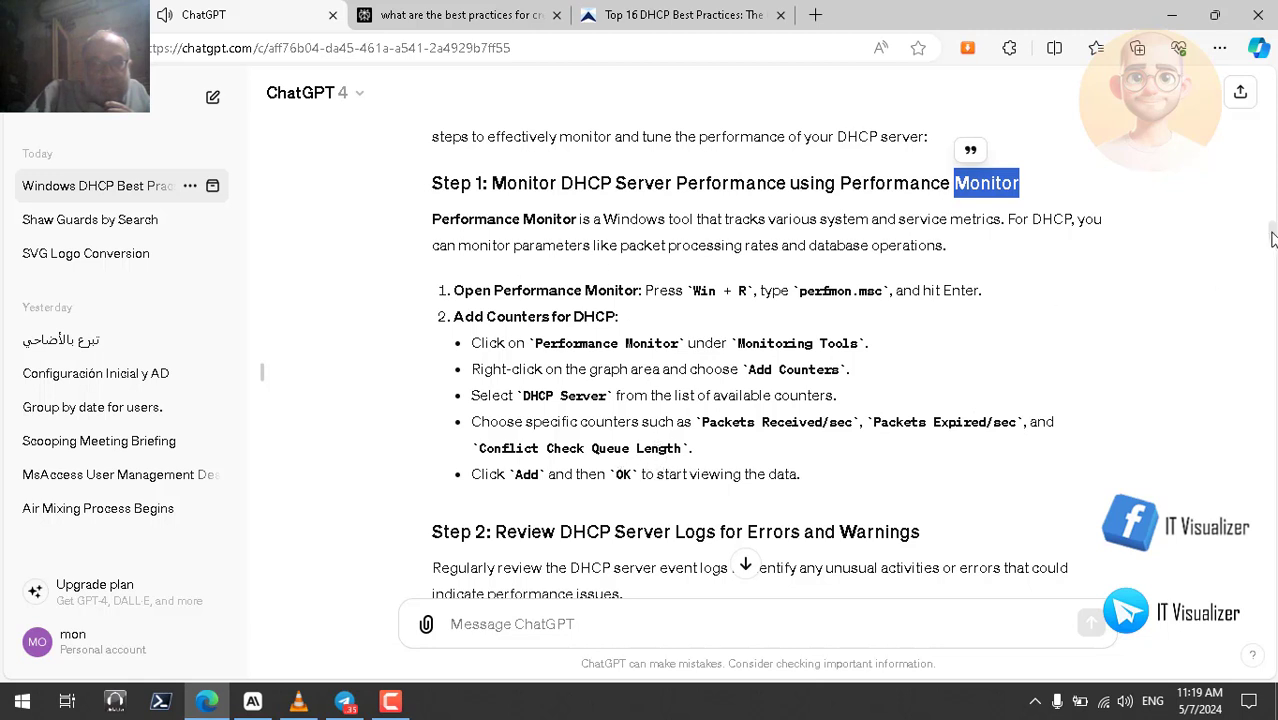
- Follow Steps 2–4 through Event Viewer, audit logging and Wireshark, briefly marking eventvwr.msc
{"action": "left_click_drag", "start_coordinate": [1272, 237], "coordinate": [1272, 248]}
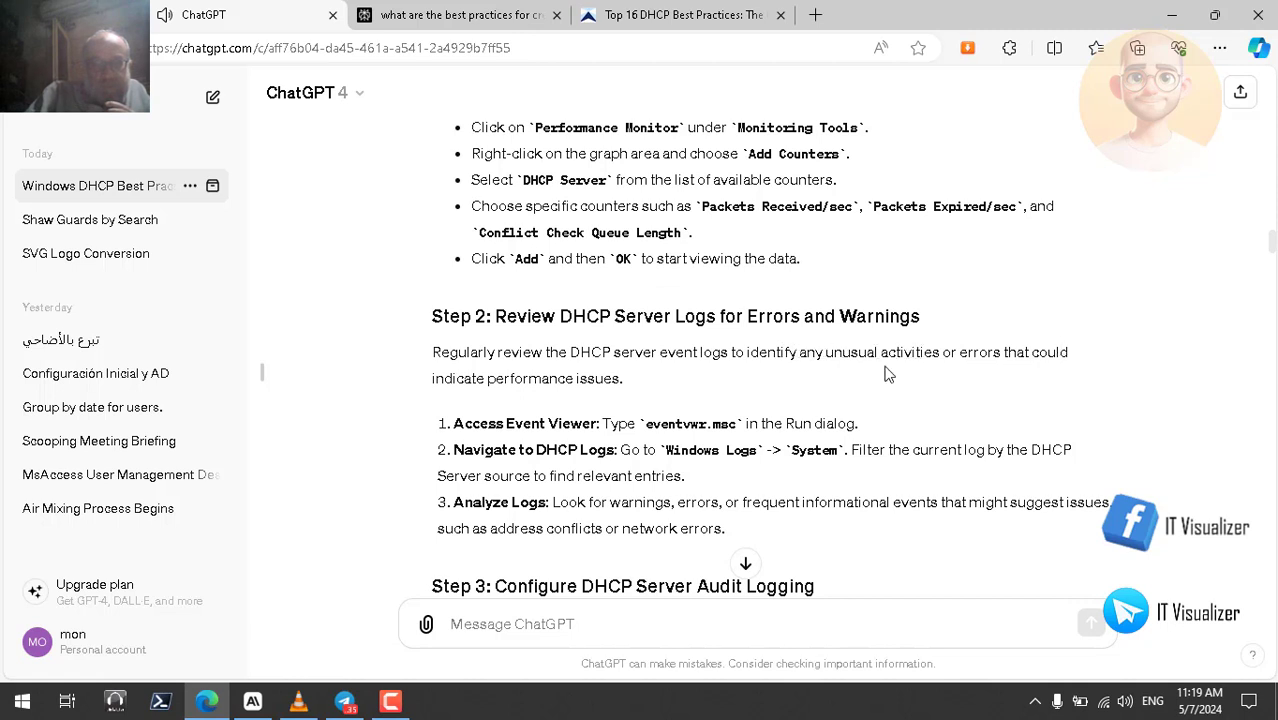
{"action": "double_click", "coordinate": [692, 424]}
{"action": "left_click", "coordinate": [729, 428]}
{"action": "scroll", "coordinate": [1273, 248], "scroll_direction": "down", "scroll_amount": 1}
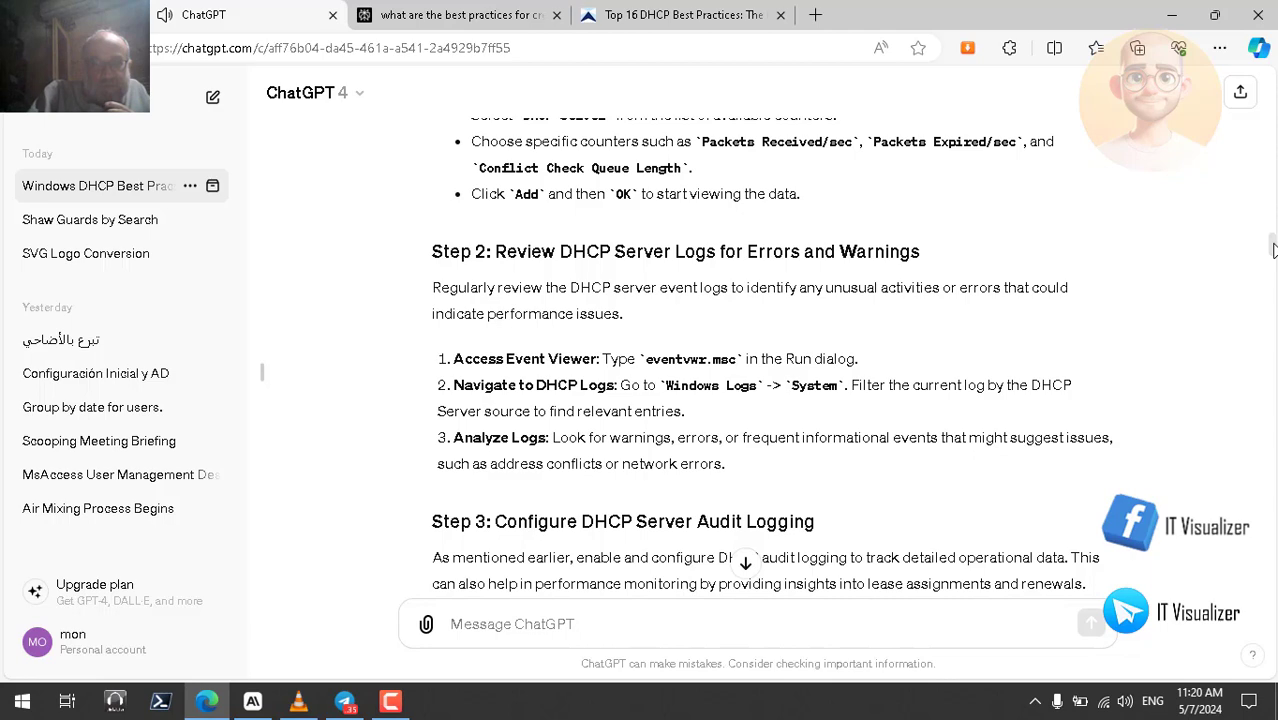
{"action": "scroll", "coordinate": [1273, 248], "scroll_direction": "down", "scroll_amount": 2}
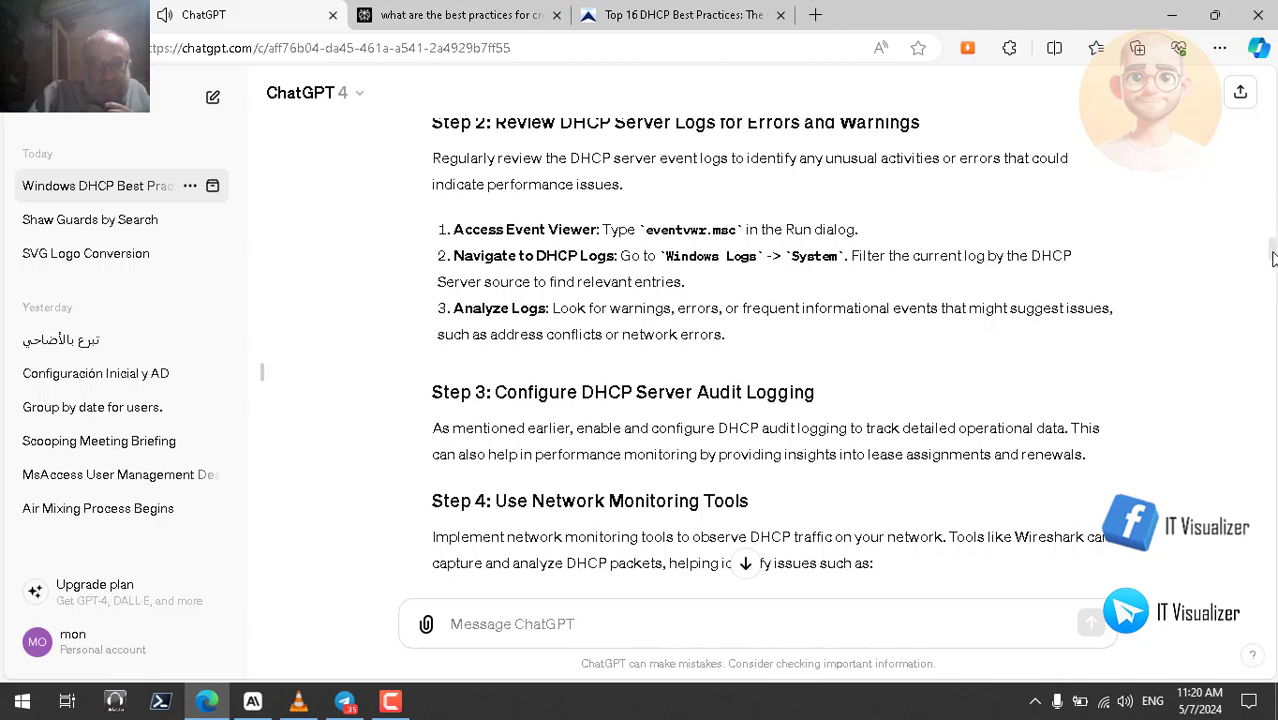
{"action": "left_click_drag", "start_coordinate": [1273, 258], "coordinate": [1273, 262]}
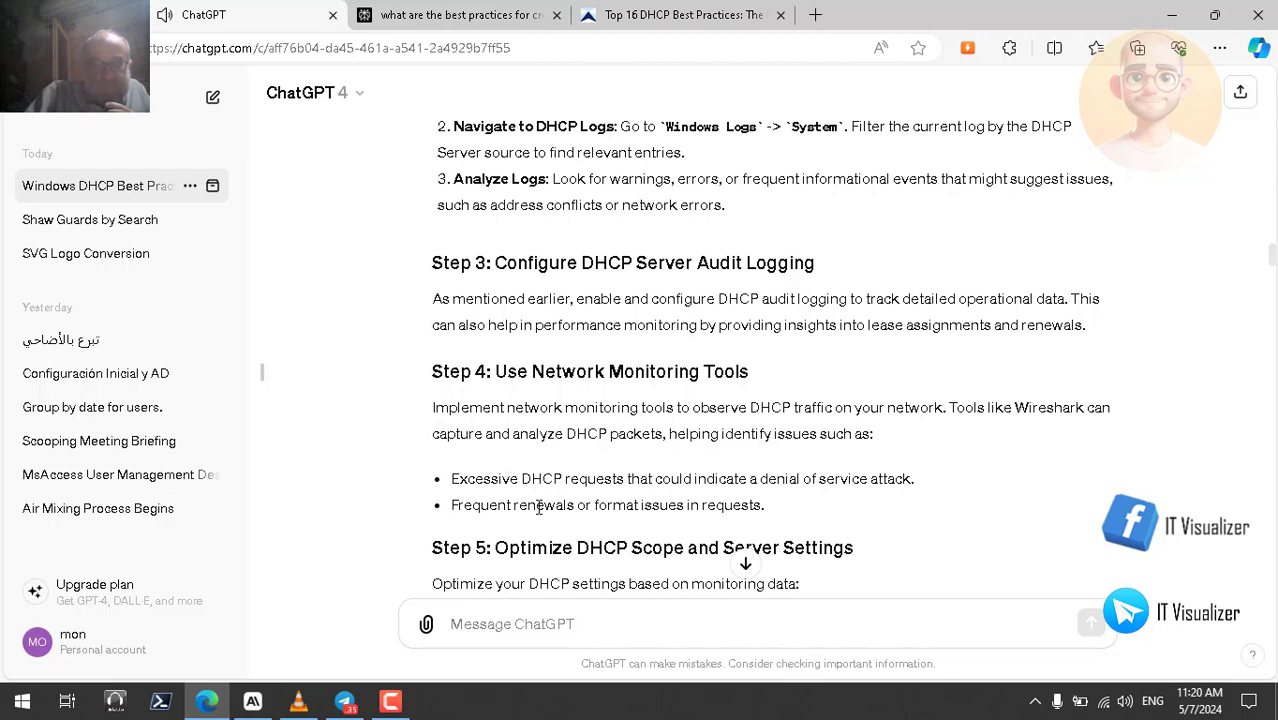
- Mark 'issues' and 'lease renewals' while following along, then scroll down to Step 7 on updates
{"action": "double_click", "coordinate": [664, 507]}
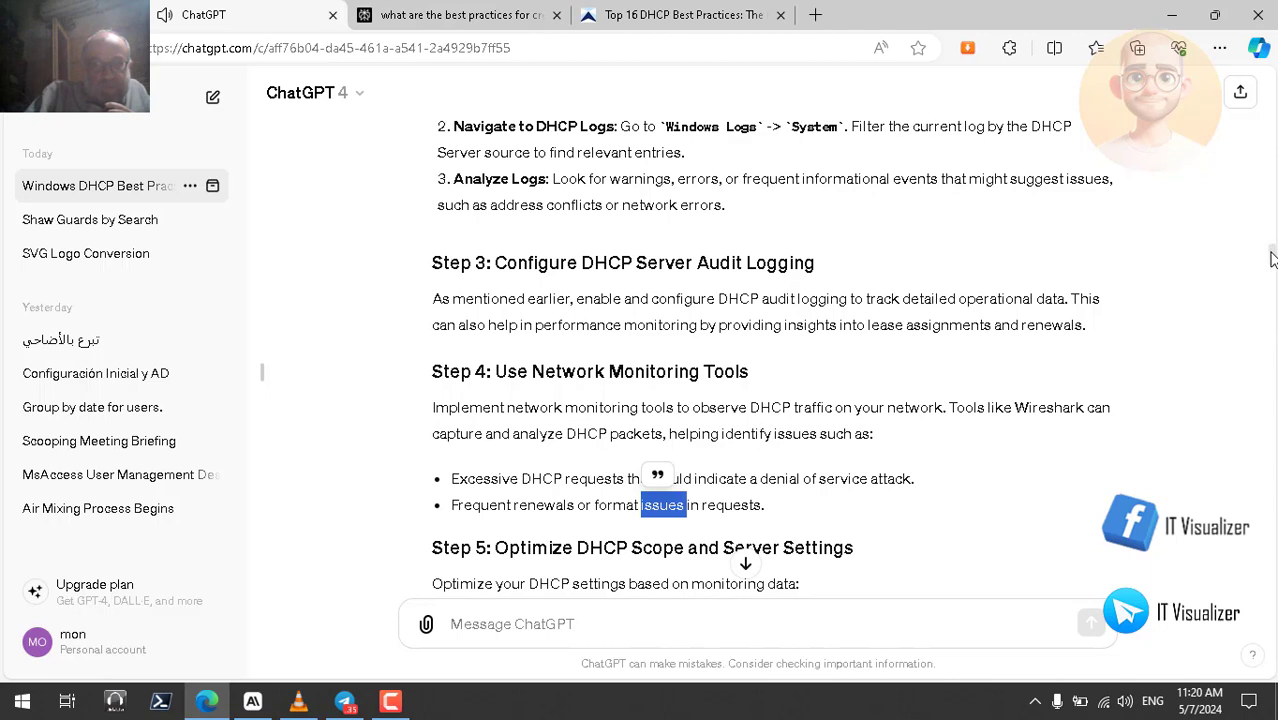
{"action": "scroll", "coordinate": [1272, 263], "scroll_direction": "down", "scroll_amount": 2}
{"action": "scroll", "coordinate": [1272, 265], "scroll_direction": "down", "scroll_amount": 3}
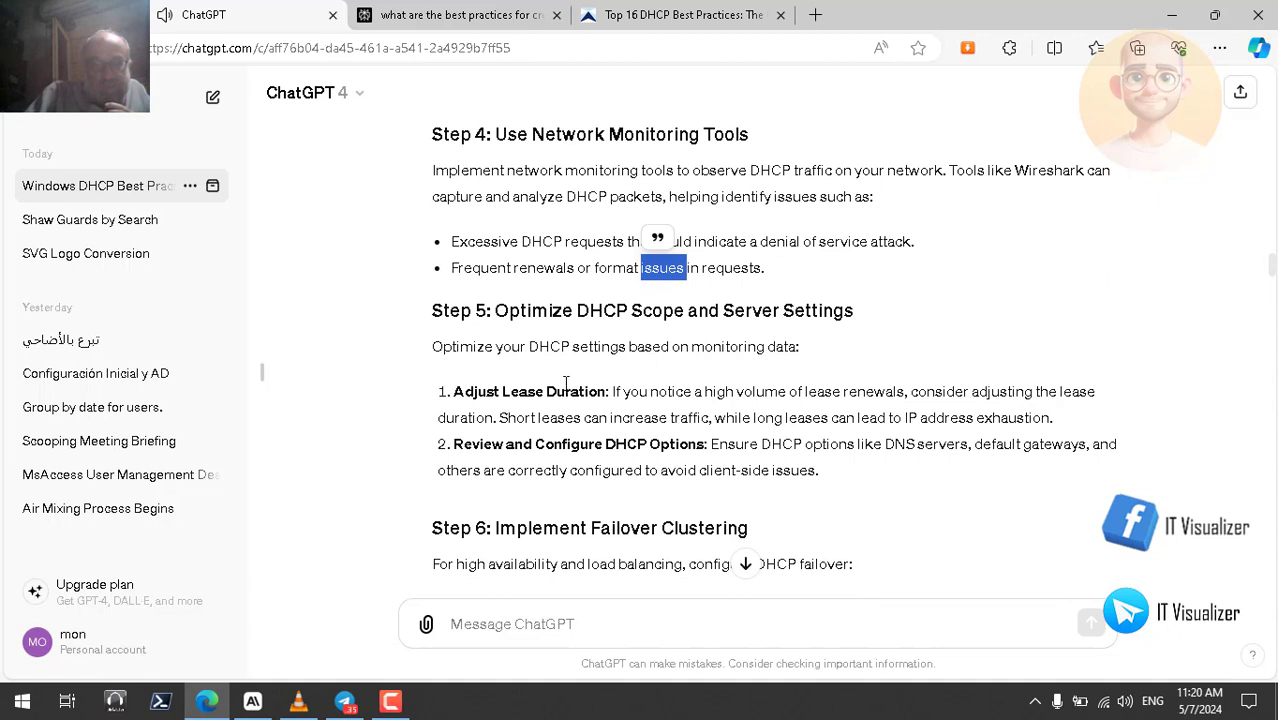
{"action": "double_click", "coordinate": [826, 392]}
{"action": "double_click", "coordinate": [873, 394]}
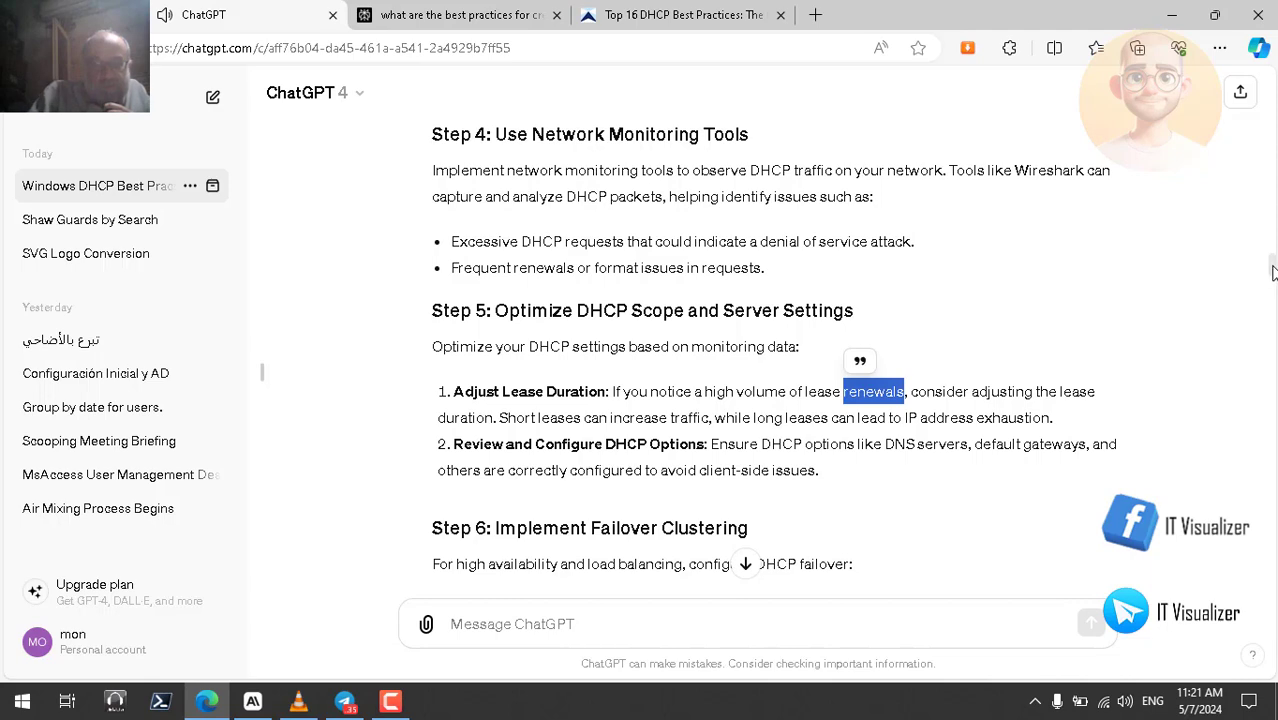
{"action": "left_click_drag", "start_coordinate": [1272, 273], "coordinate": [1272, 283]}
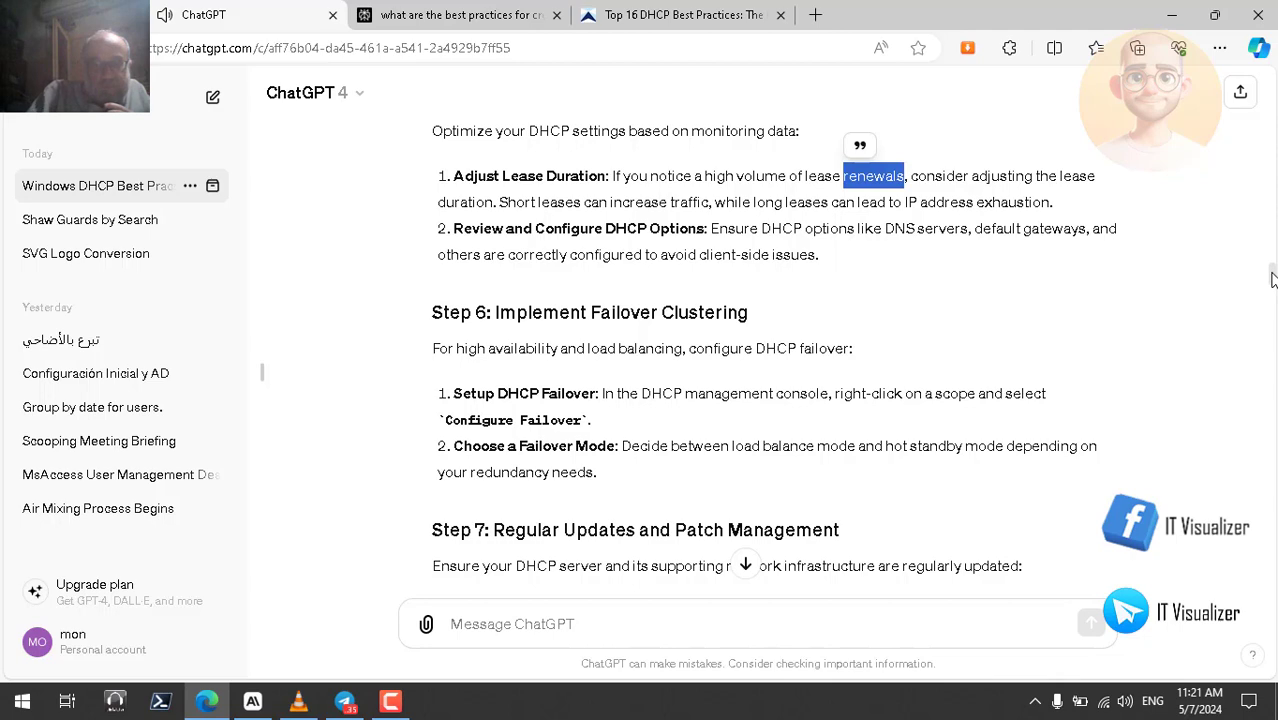
{"action": "left_click_drag", "start_coordinate": [1272, 279], "coordinate": [1272, 295]}
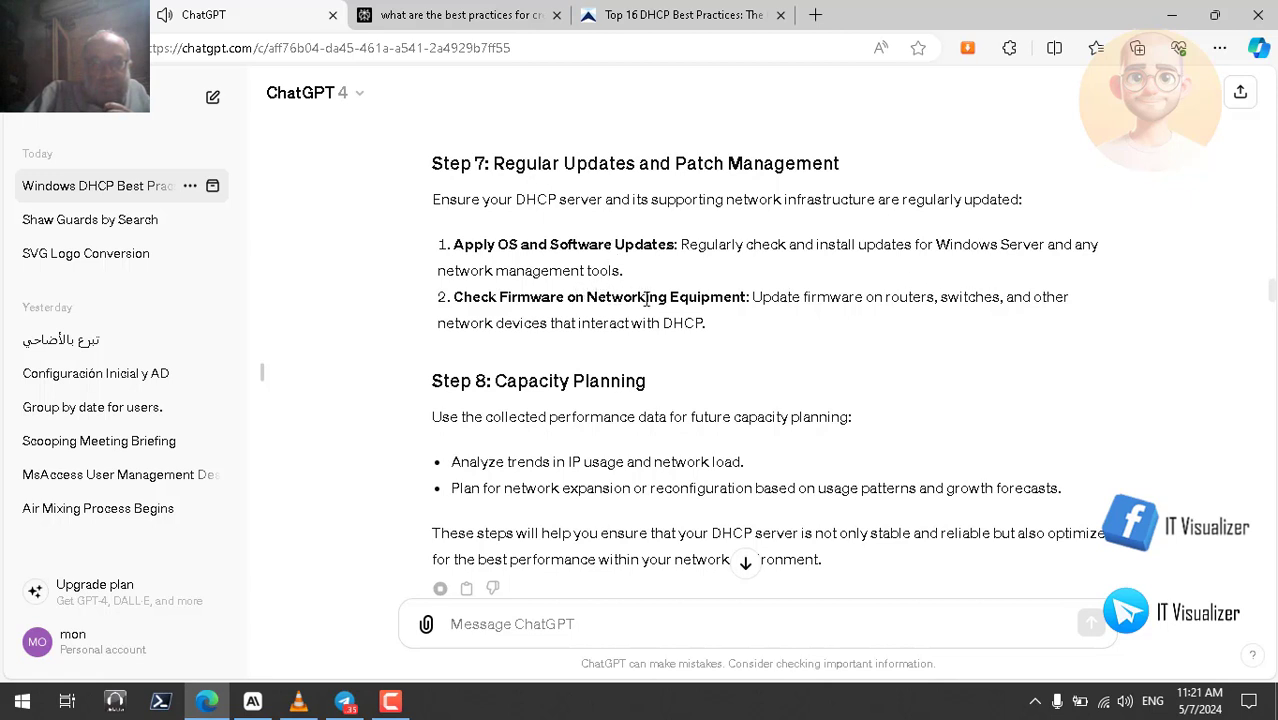
- Mark Firmware, routers, switches, network and DHCP while following the Check Firmware item
{"action": "double_click", "coordinate": [524, 297]}
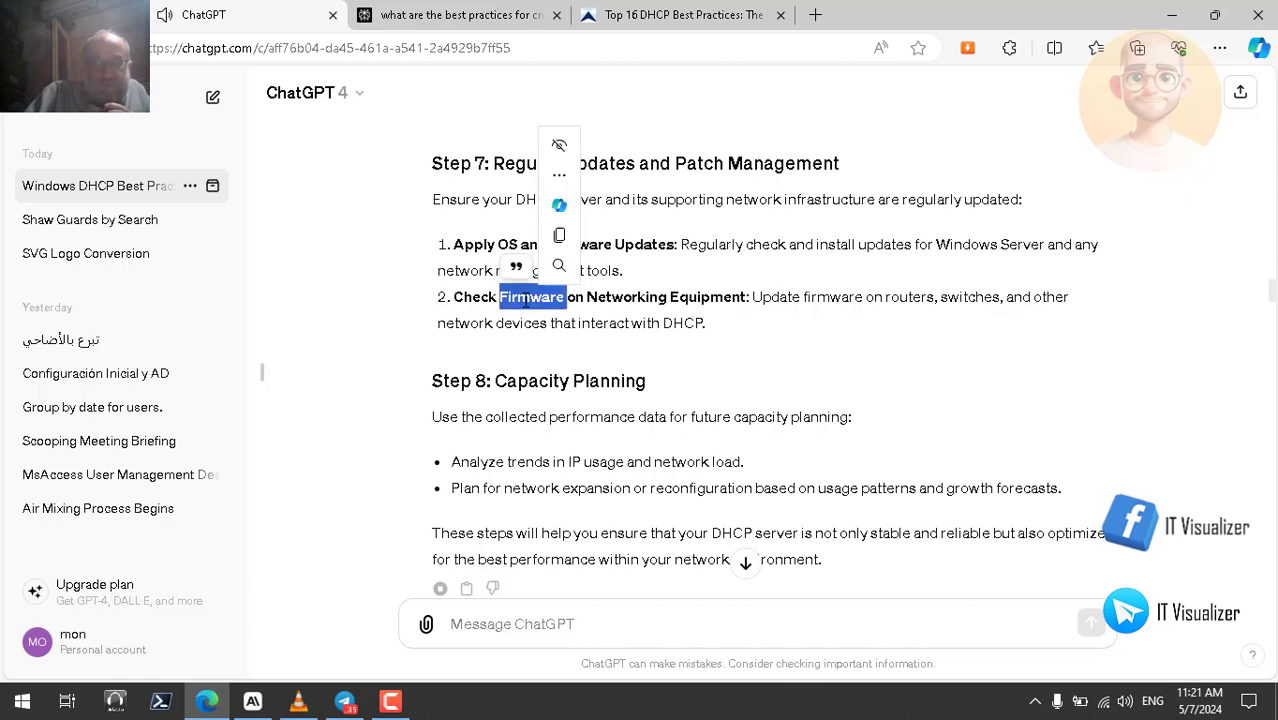
{"action": "double_click", "coordinate": [911, 297]}
{"action": "double_click", "coordinate": [970, 297]}
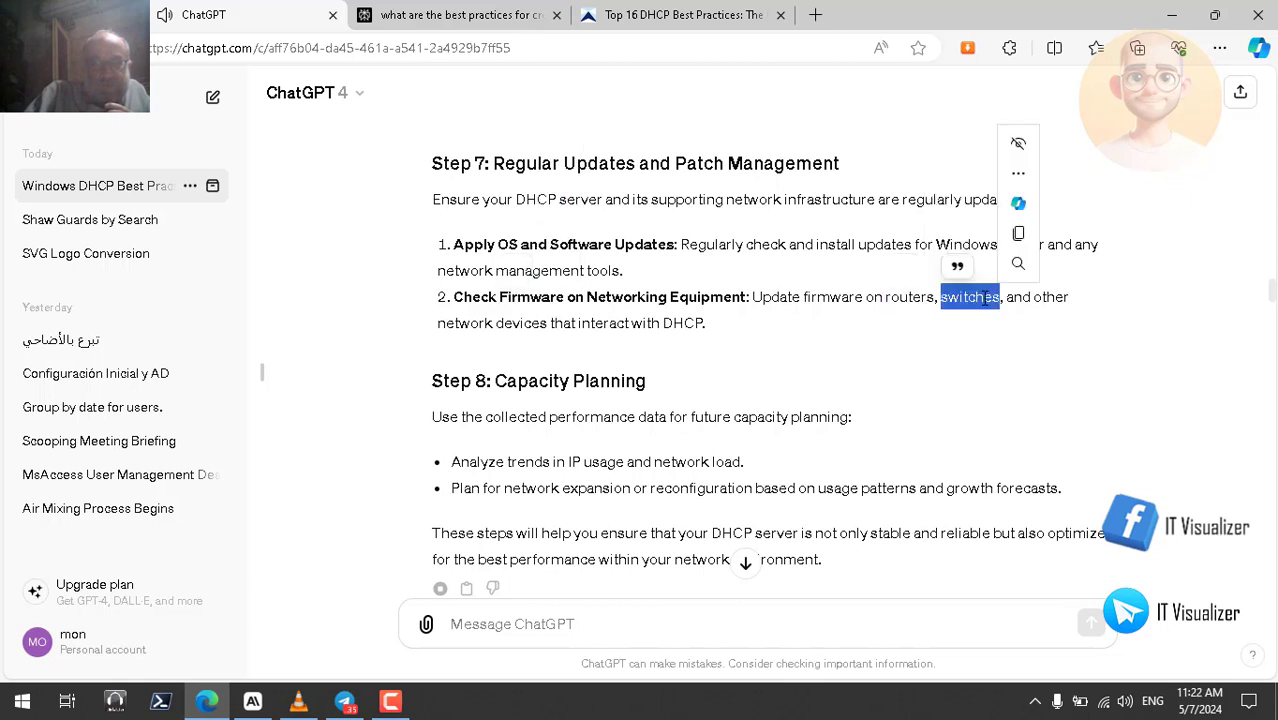
{"action": "double_click", "coordinate": [460, 323]}
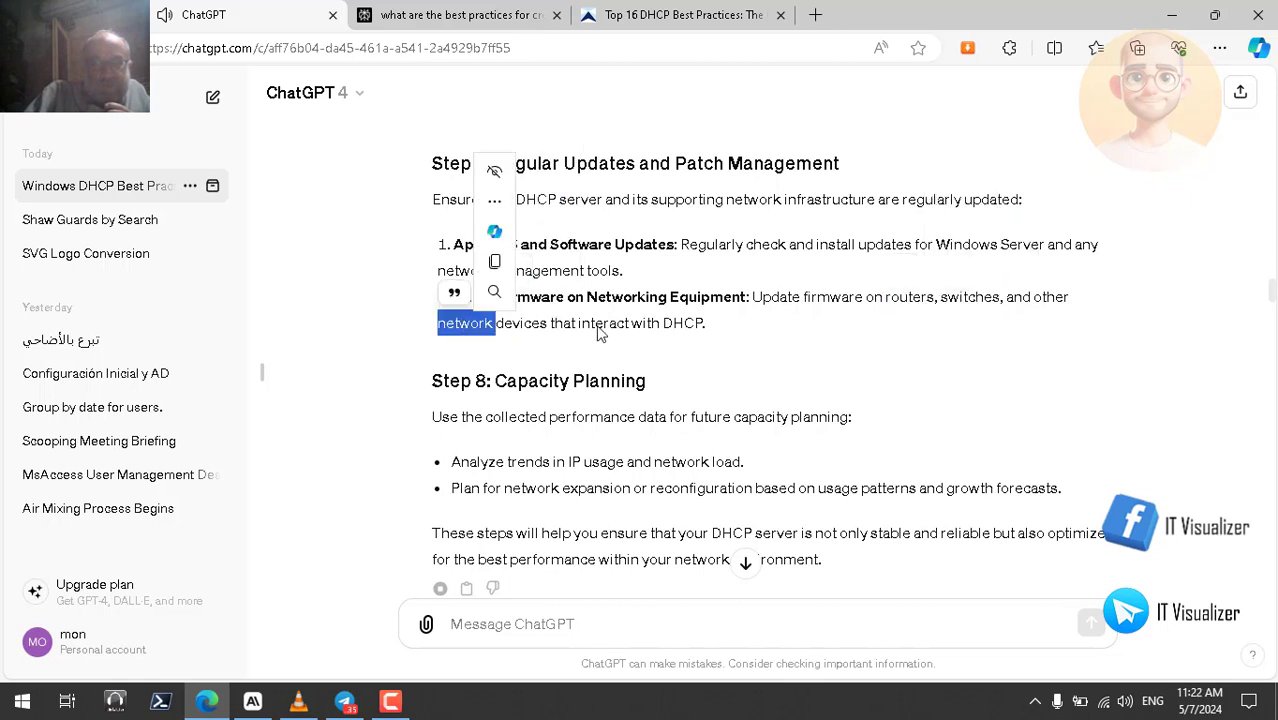
{"action": "double_click", "coordinate": [682, 323]}
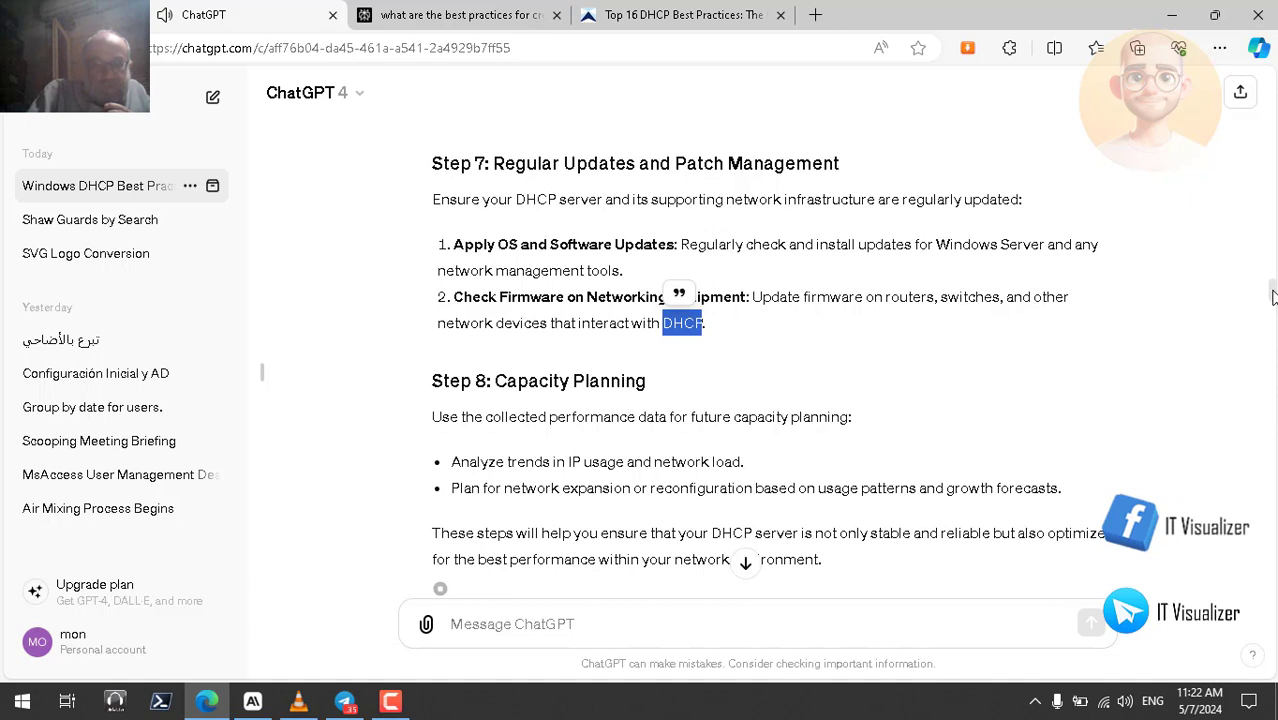
- Scroll through the monitoring-tools reply's free and commercial tools to its closing summary
{"action": "scroll", "coordinate": [1273, 300], "scroll_direction": "down", "scroll_amount": 1}
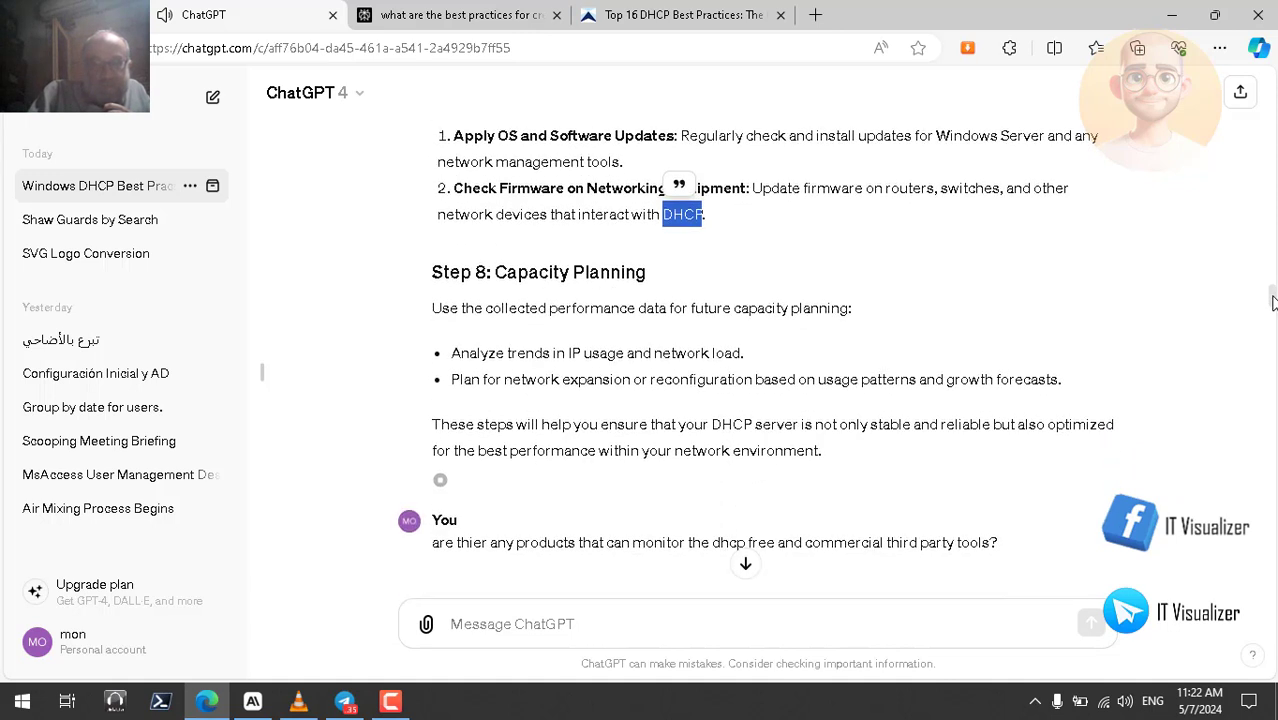
{"action": "scroll", "coordinate": [1273, 300], "scroll_direction": "up", "scroll_amount": 1}
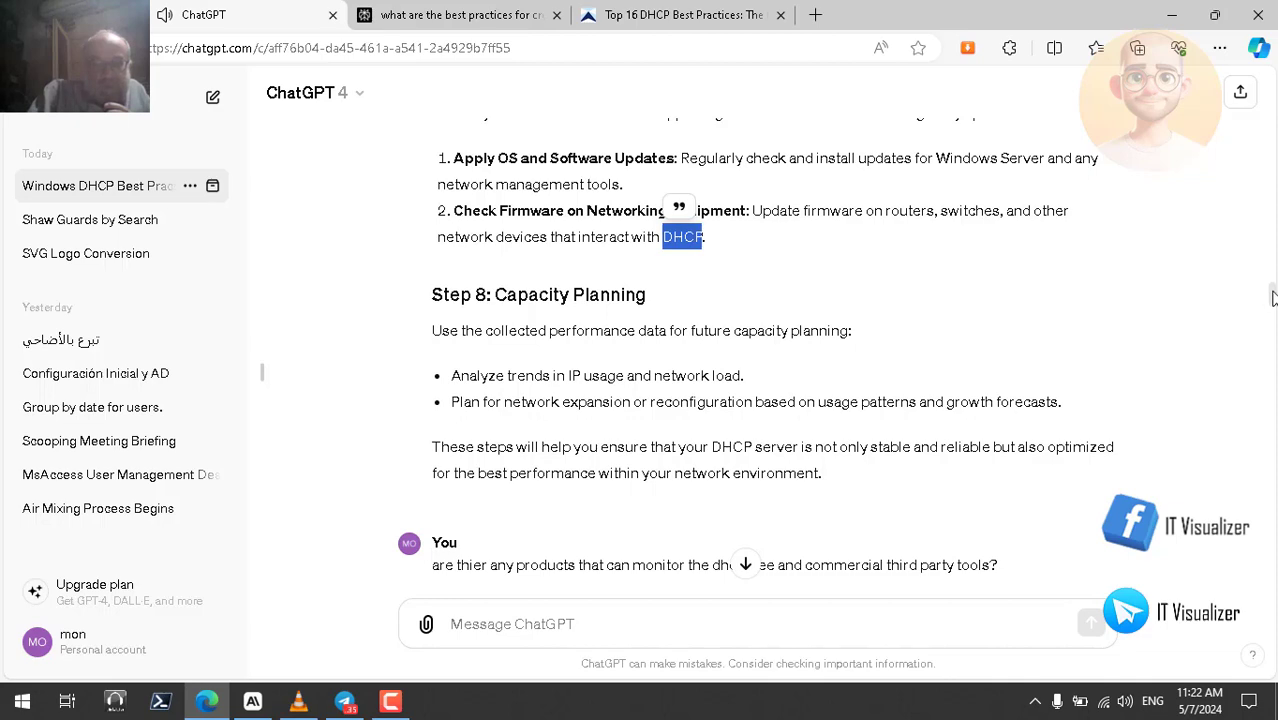
{"action": "left_click_drag", "start_coordinate": [1272, 296], "coordinate": [1272, 302]}
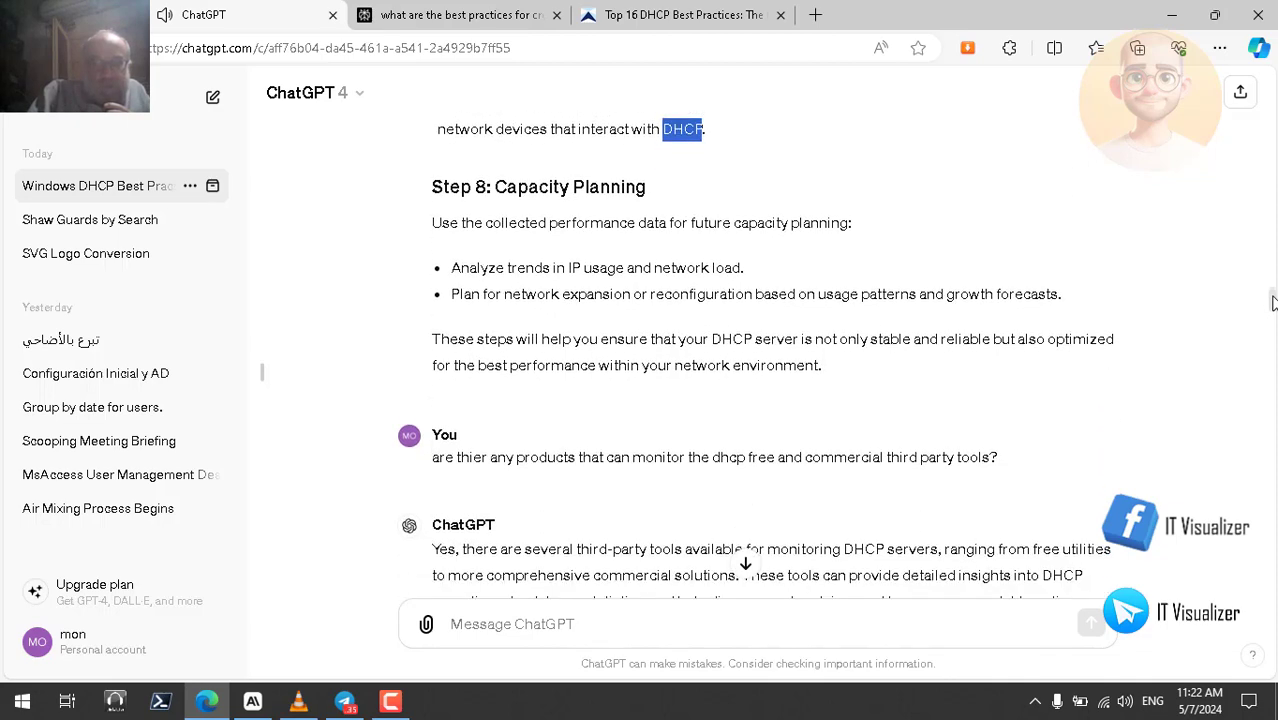
{"action": "scroll", "coordinate": [1273, 303], "scroll_direction": "down", "scroll_amount": 1}
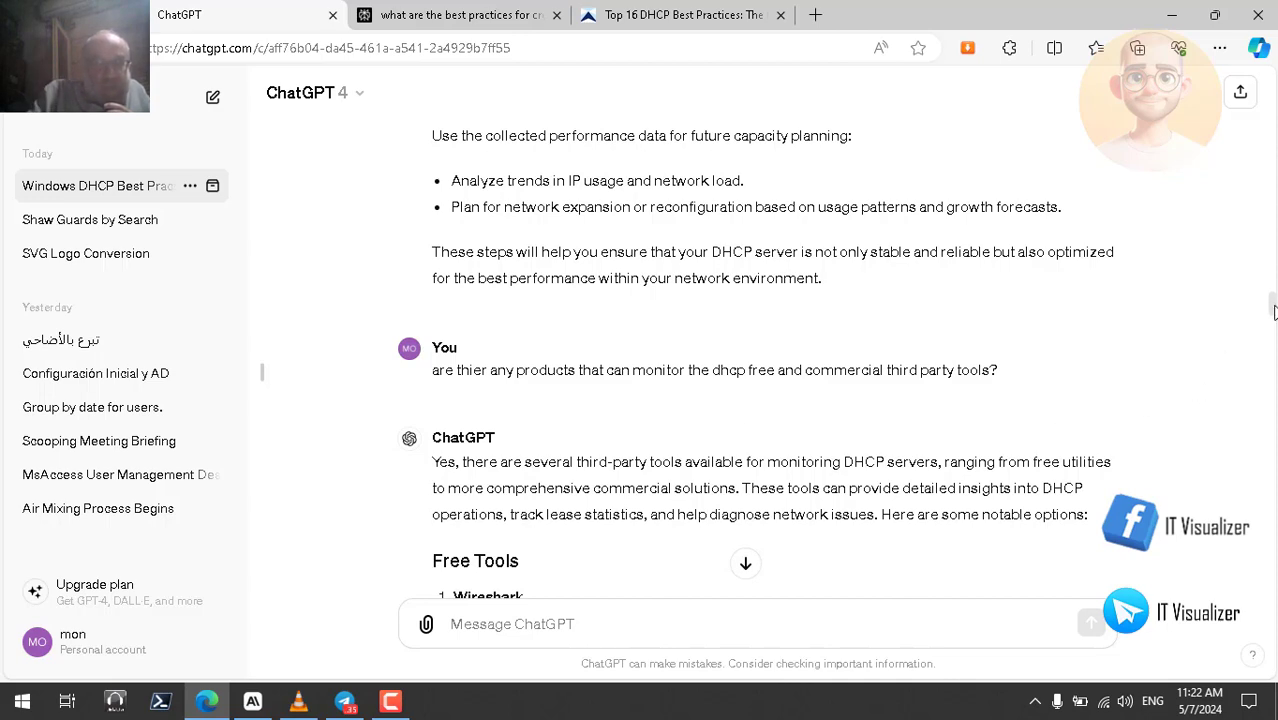
{"action": "scroll", "coordinate": [1273, 313], "scroll_direction": "down", "scroll_amount": 2}
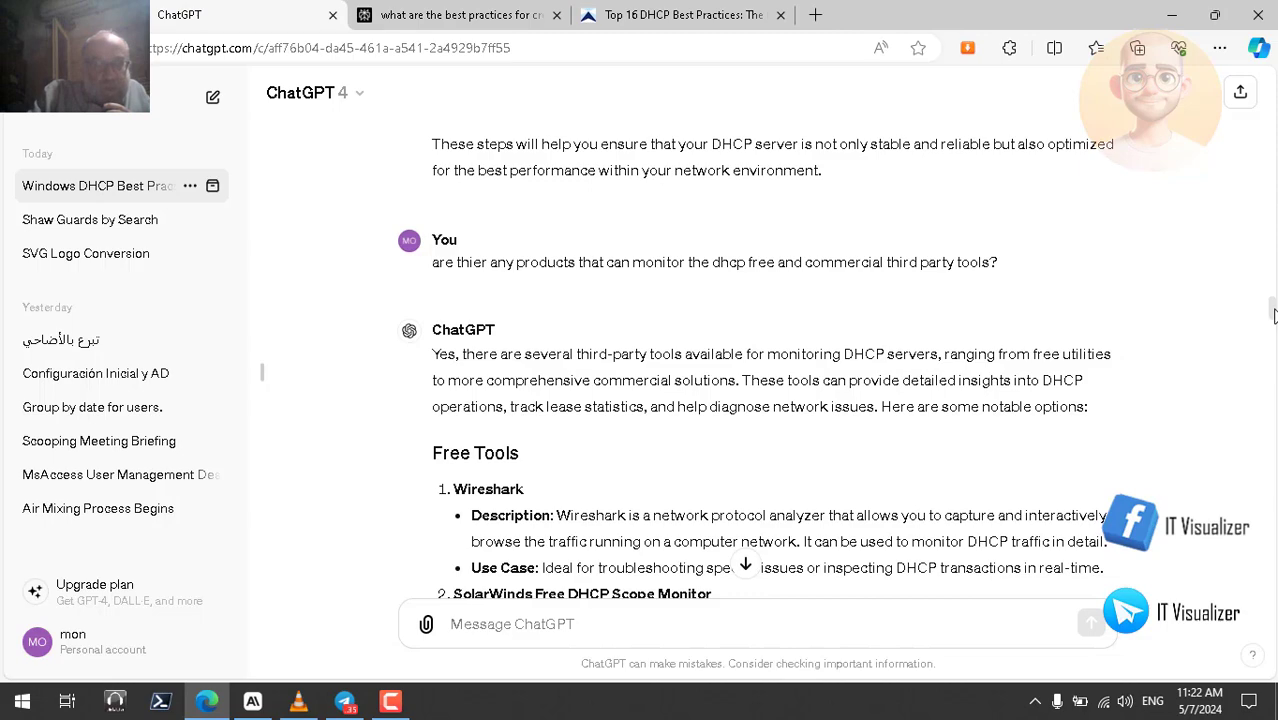
{"action": "left_click_drag", "start_coordinate": [1273, 313], "coordinate": [1273, 368]}
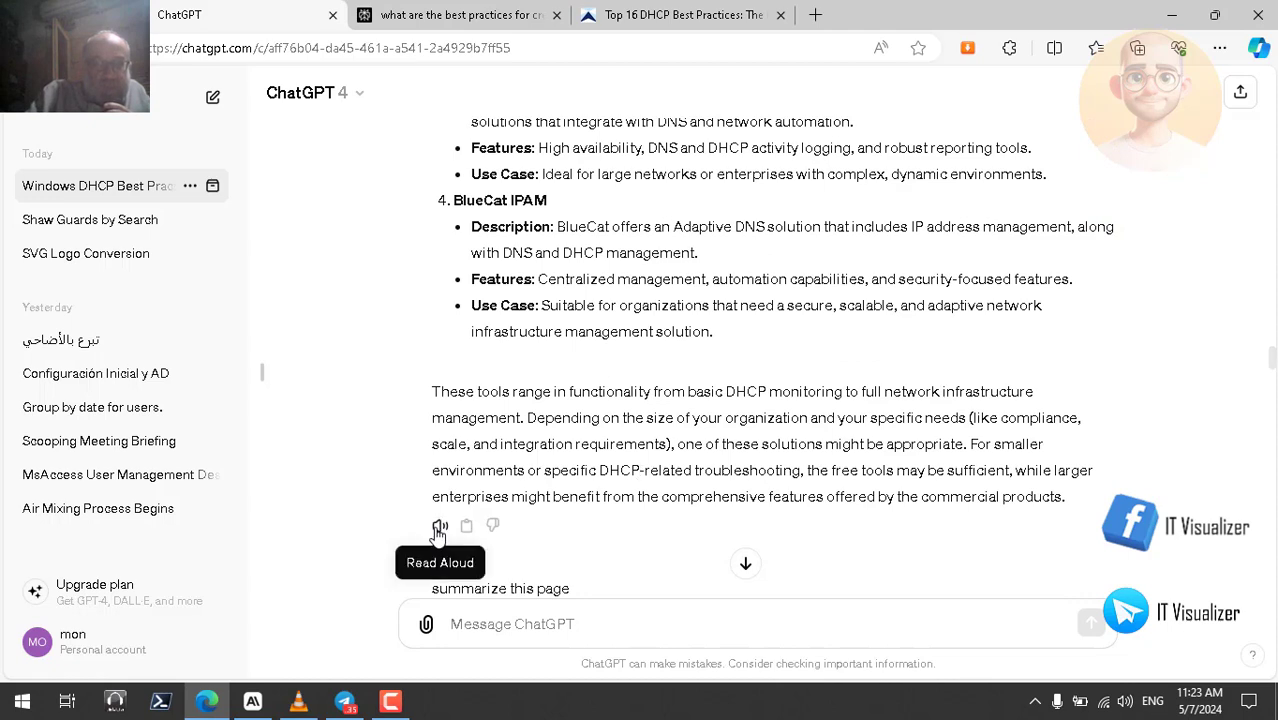
- Start Read Aloud on the monitoring-tools reply and mark Wireshark and 'real-time' in its entry
{"action": "left_click", "coordinate": [440, 528]}
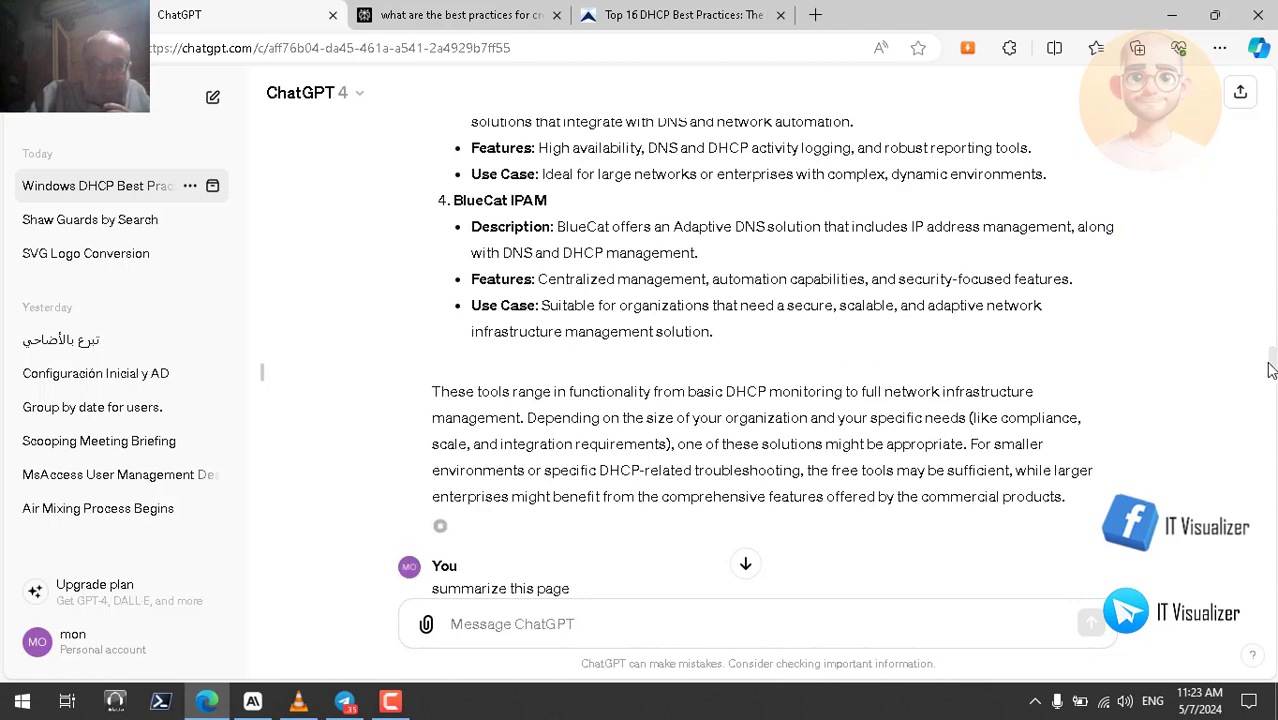
{"action": "left_click_drag", "start_coordinate": [1270, 366], "coordinate": [1270, 321]}
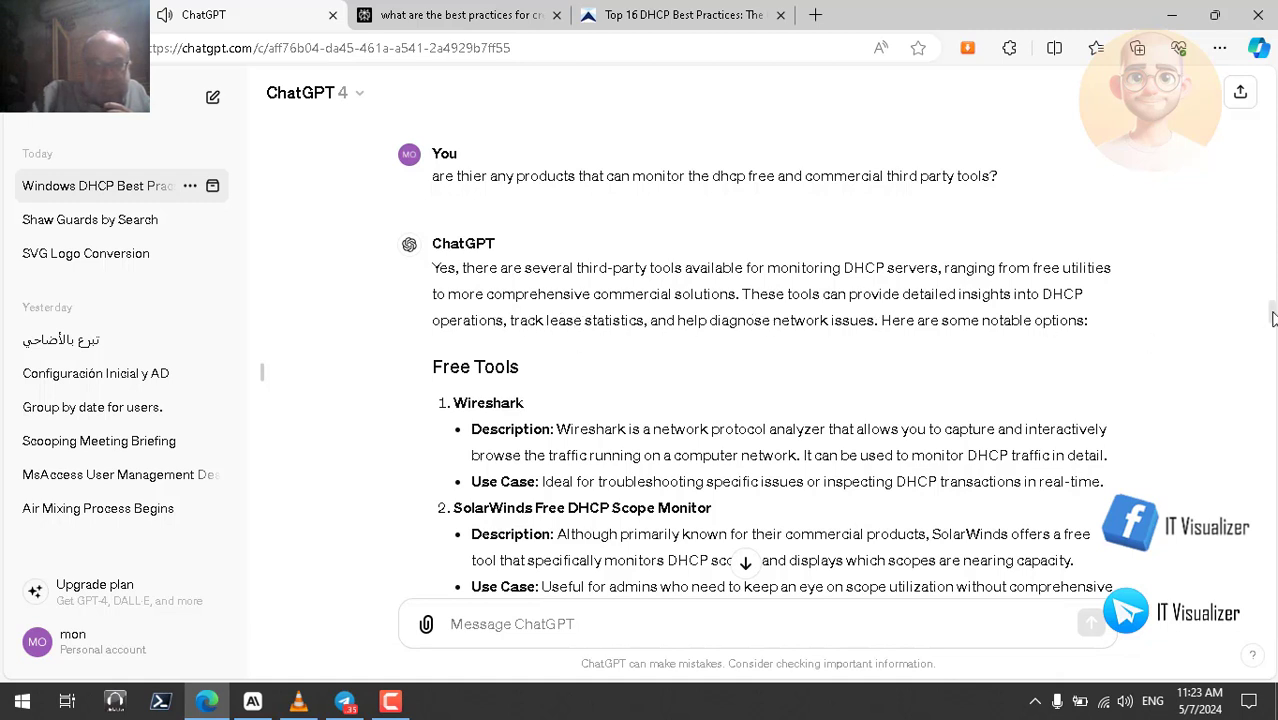
{"action": "left_click_drag", "start_coordinate": [1273, 318], "coordinate": [1272, 324]}
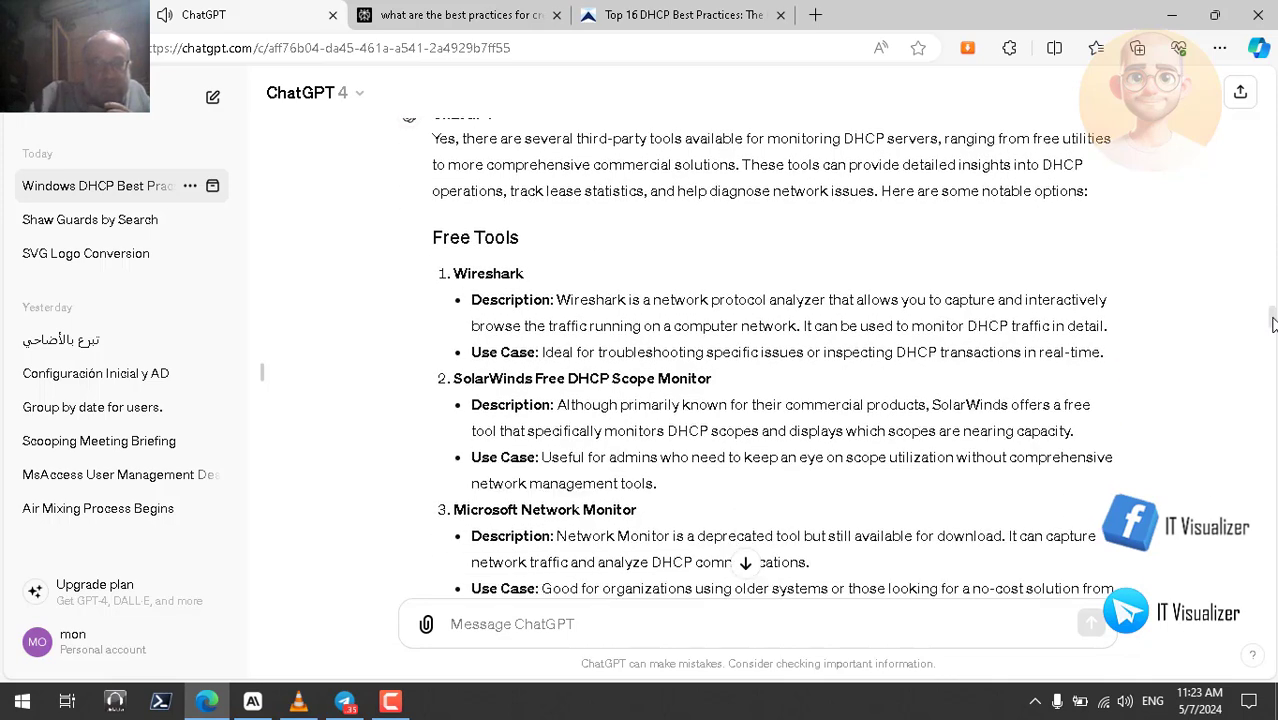
{"action": "double_click", "coordinate": [496, 273]}
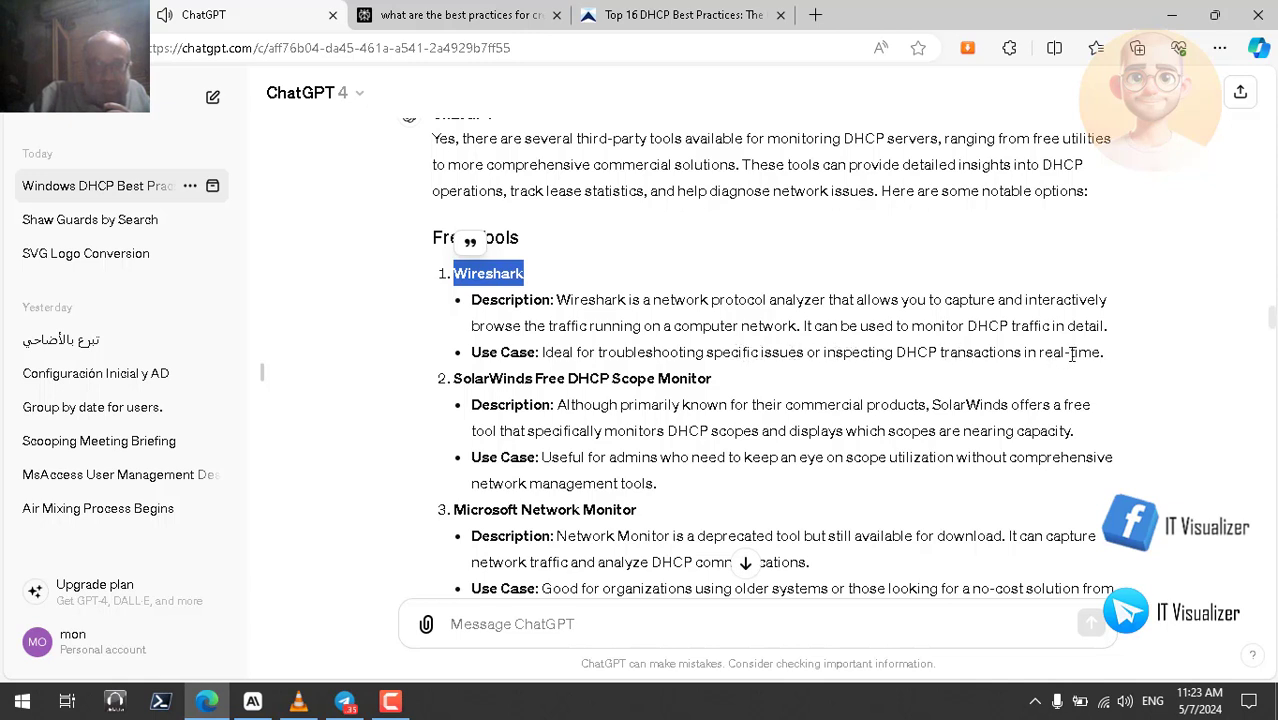
{"action": "mouse_move", "coordinate": [1052, 351]}
{"action": "left_mouse_down"}
{"action": "mouse_move", "coordinate": [1086, 358]}
{"action": "mouse_move", "coordinate": [1070, 352]}
{"action": "left_mouse_up"}
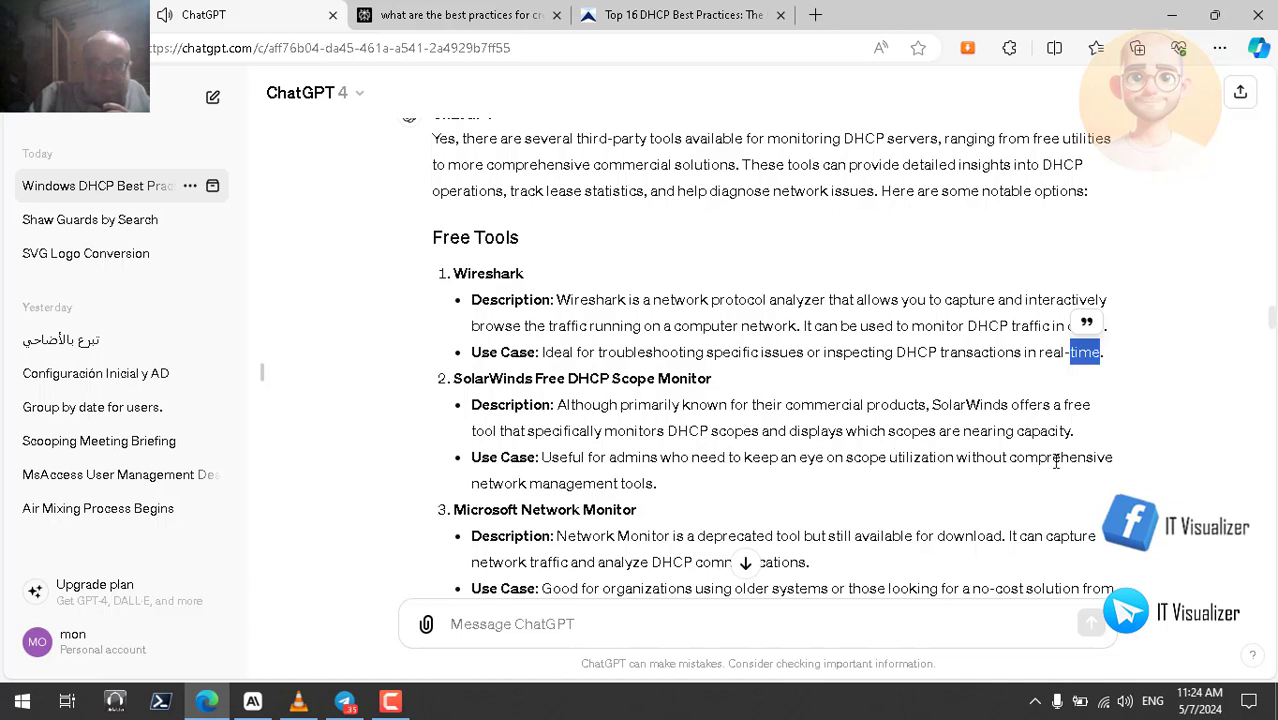
- Mark 'management' and 'tools' in the SolarWinds entry, then scroll down through ManageEngine OpUtils and Infoblox
{"action": "double_click", "coordinate": [590, 484]}
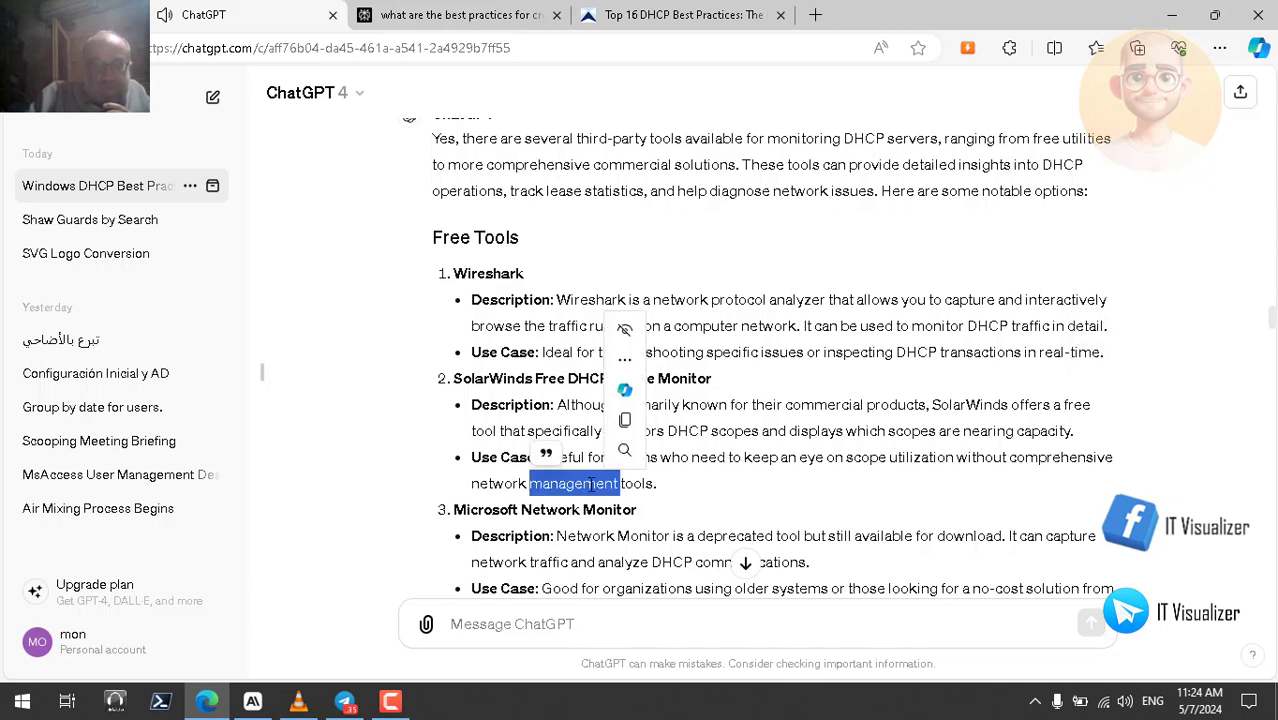
{"action": "left_click", "coordinate": [505, 483]}
{"action": "double_click", "coordinate": [649, 481]}
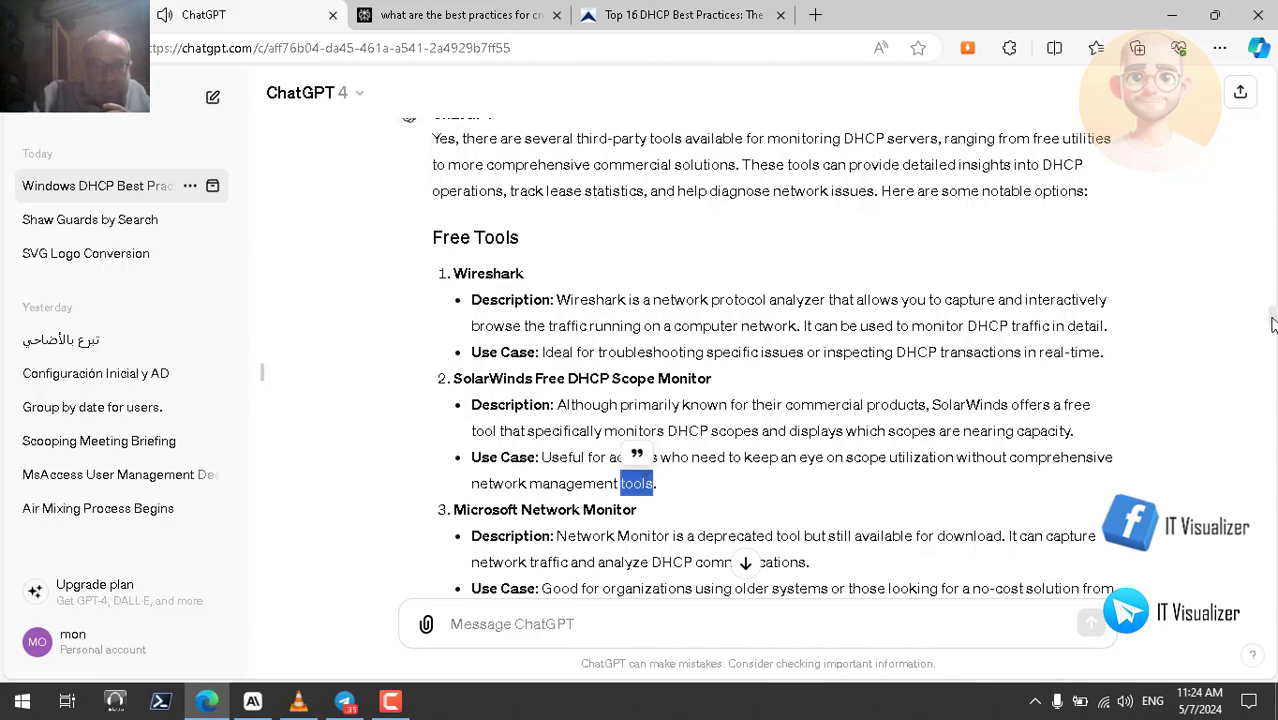
{"action": "scroll", "coordinate": [1272, 327], "scroll_direction": "down", "scroll_amount": 2}
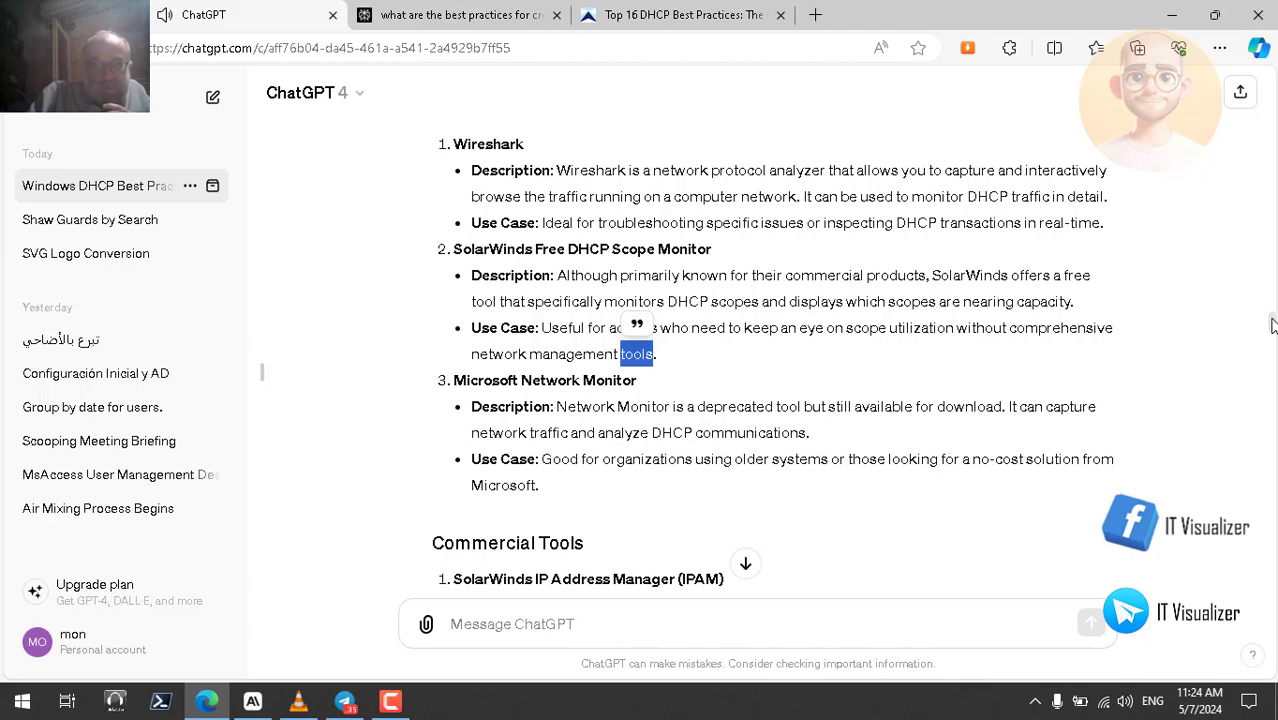
{"action": "scroll", "coordinate": [1272, 326], "scroll_direction": "down", "scroll_amount": 2}
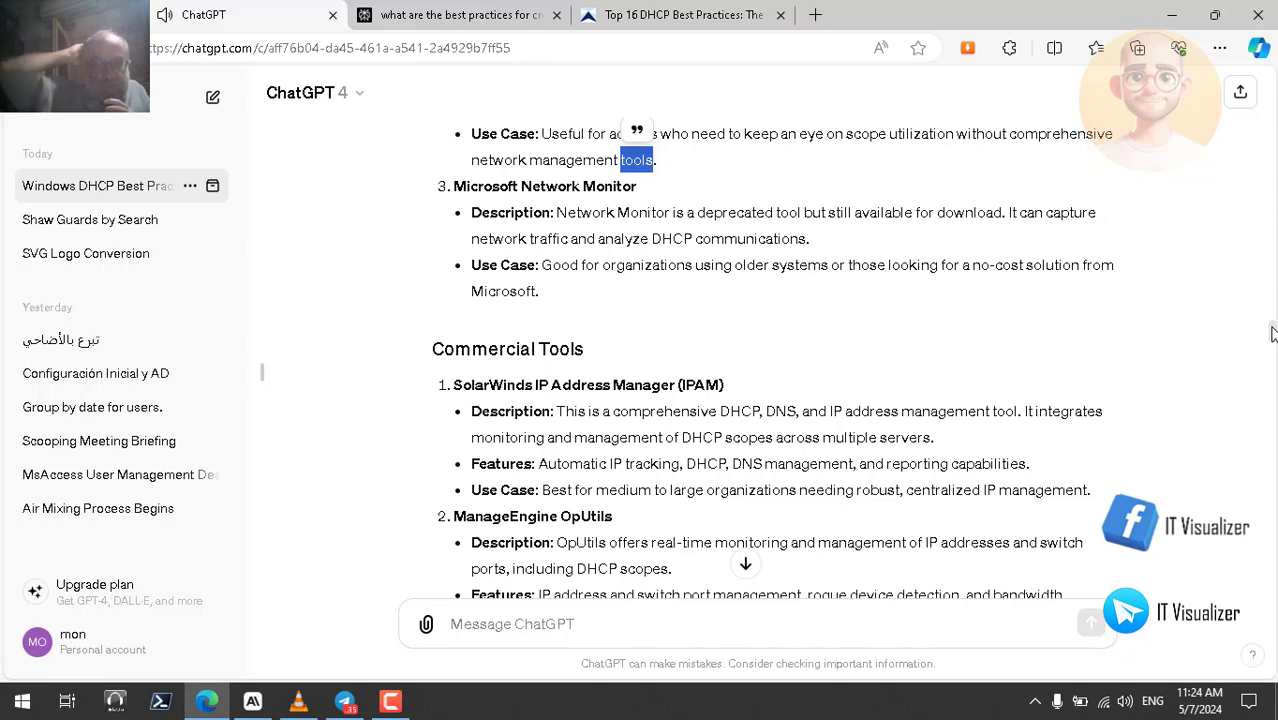
{"action": "scroll", "coordinate": [1272, 333], "scroll_direction": "down", "scroll_amount": 1}
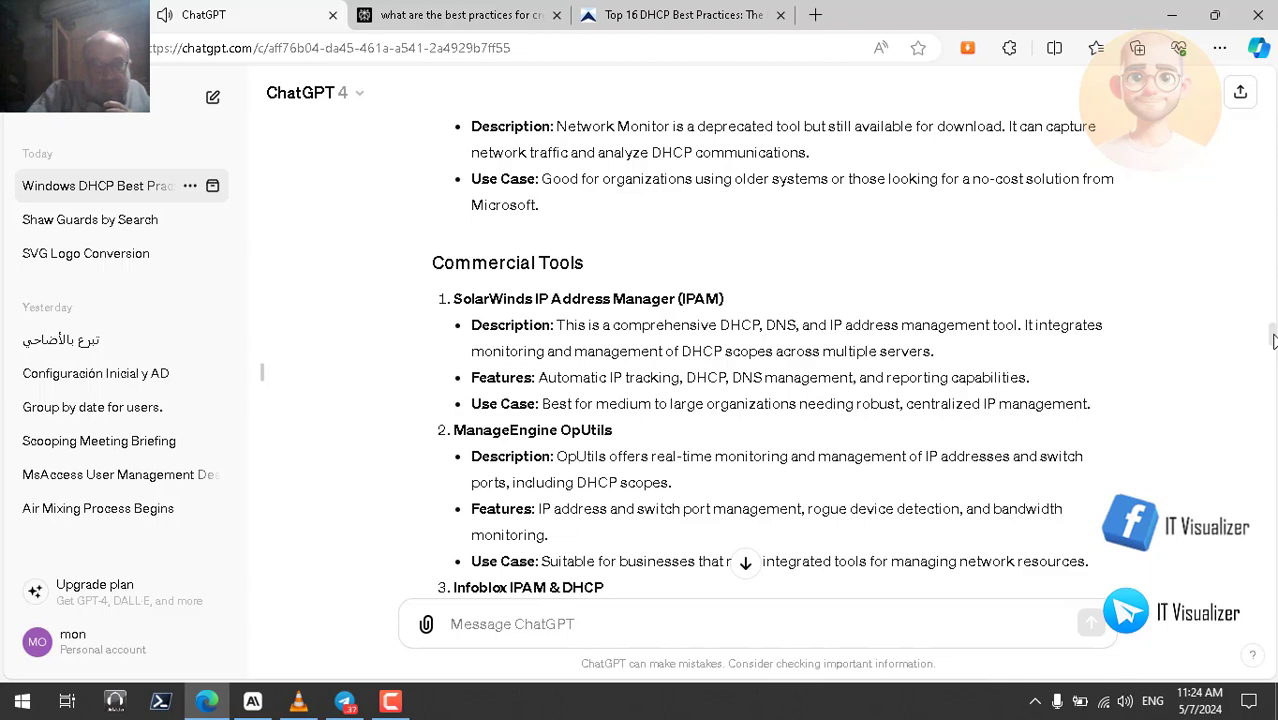
{"action": "scroll", "coordinate": [1273, 340], "scroll_direction": "down", "scroll_amount": 1}
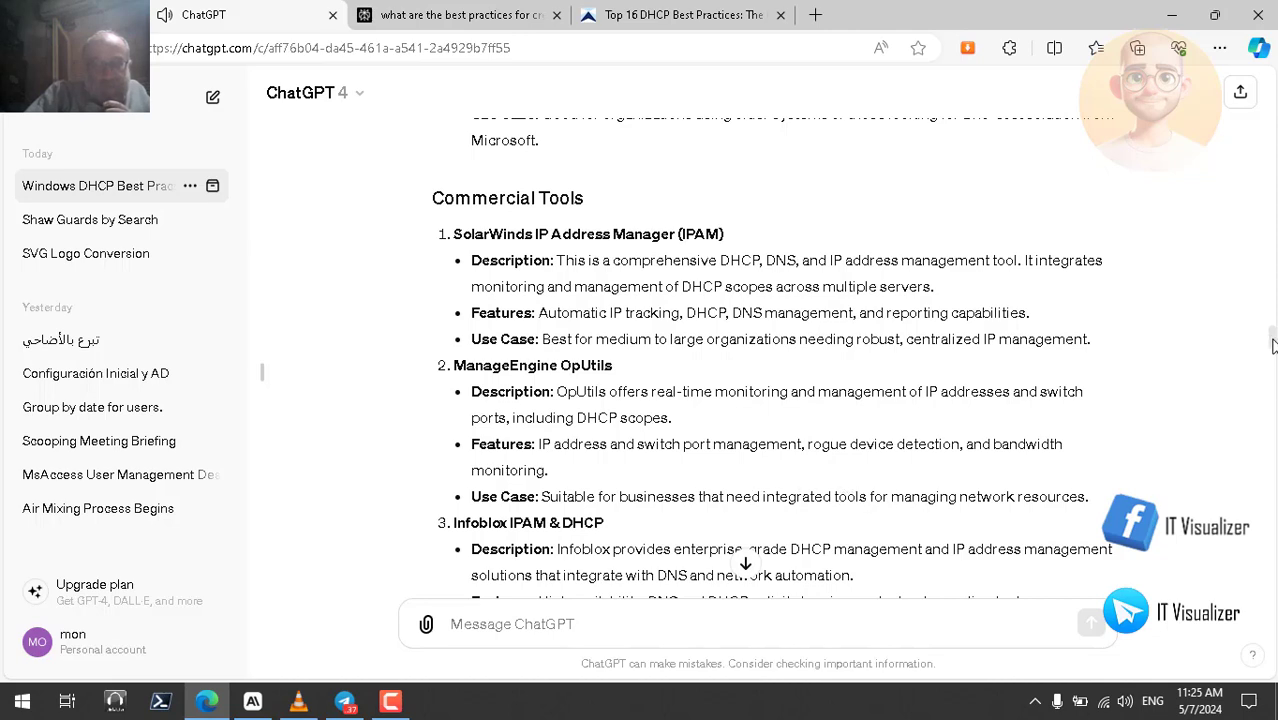
- Scroll down past BlueCat IPAM to the closing summary and the 'summarize this page' message
{"action": "left_click_drag", "start_coordinate": [1273, 345], "coordinate": [1273, 356]}
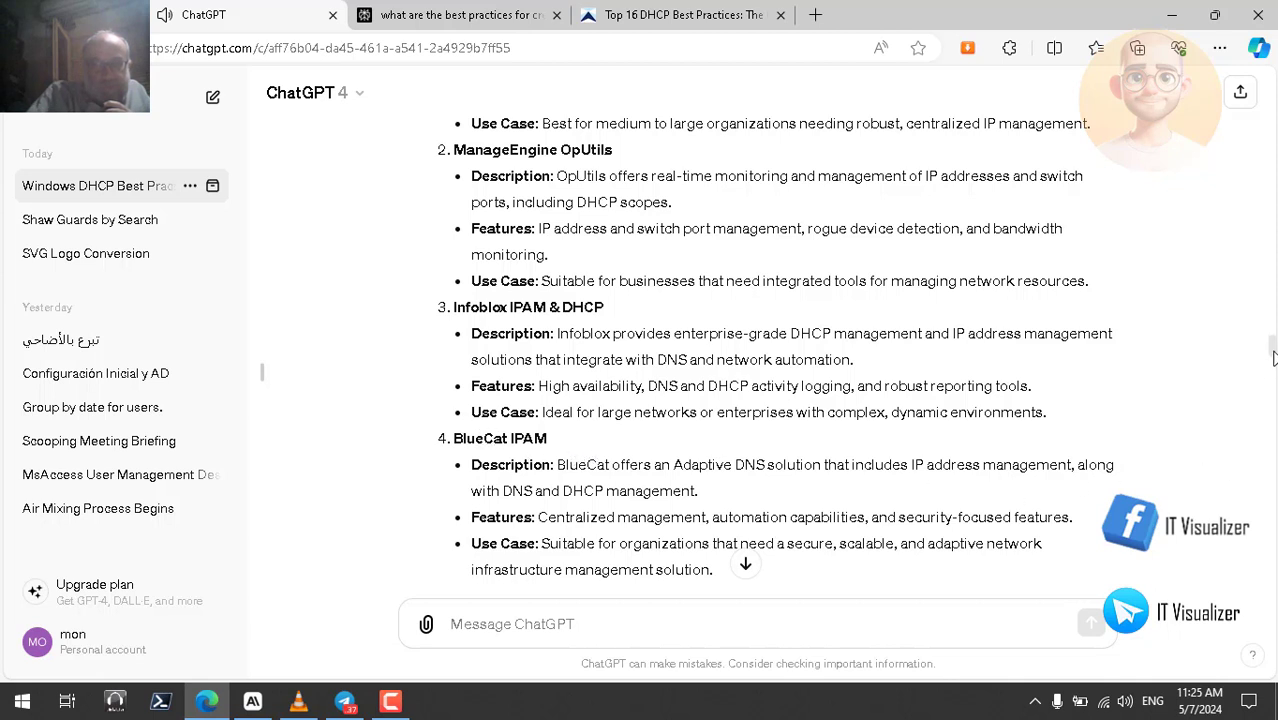
{"action": "left_click_drag", "start_coordinate": [1272, 358], "coordinate": [1272, 366]}
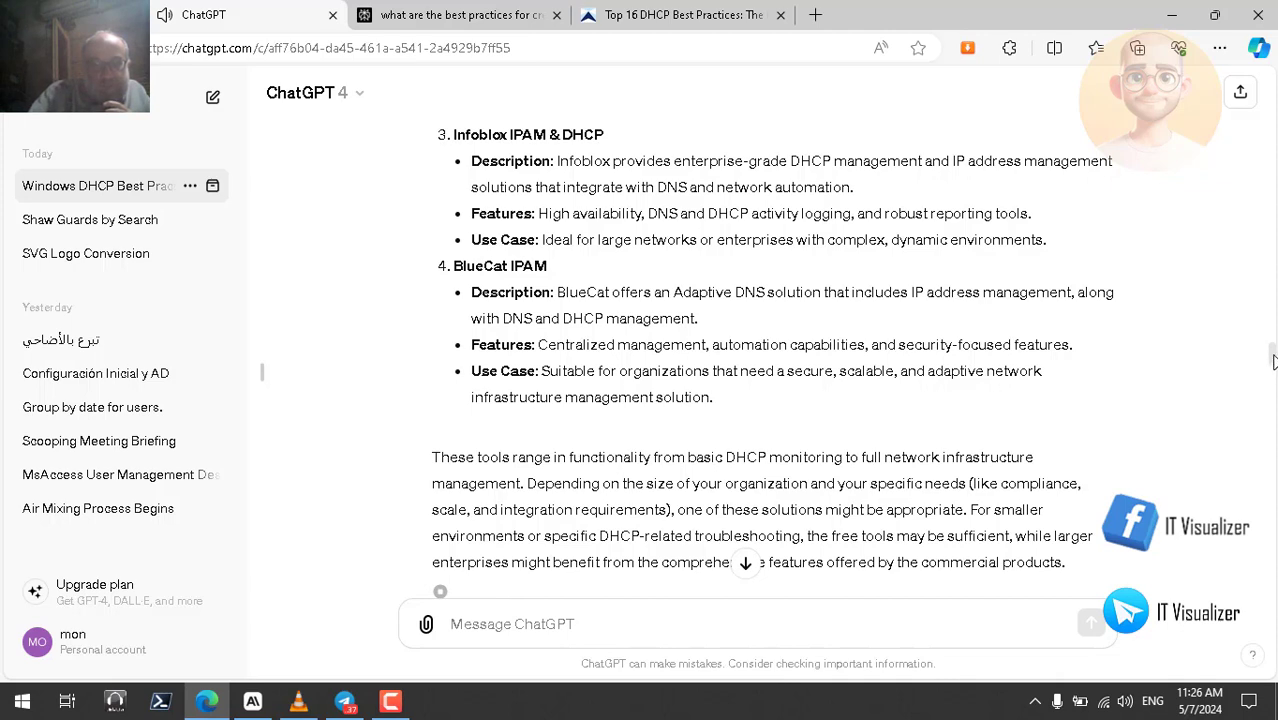
{"action": "scroll", "coordinate": [1273, 362], "scroll_direction": "down", "scroll_amount": 2}
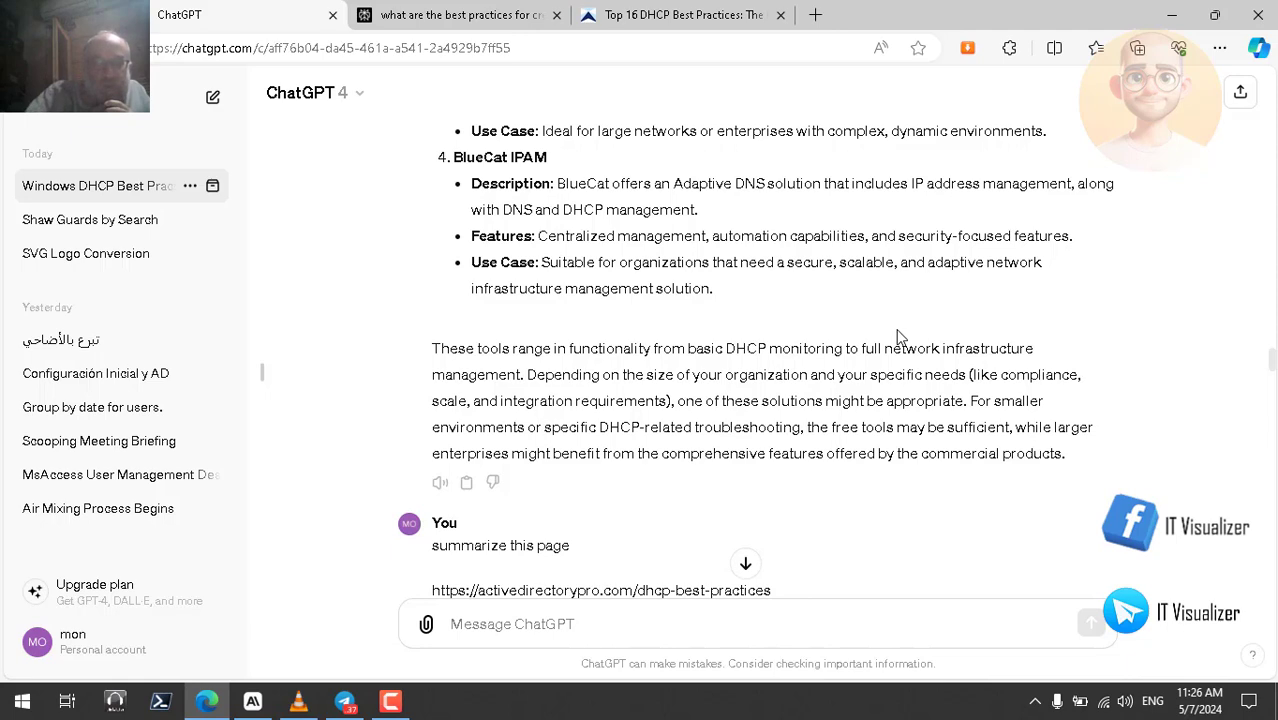
- Switch to Perplexity's 'best practices for creating windows DHCP' answer and select its ten-point text
{"action": "left_click", "coordinate": [490, 15]}
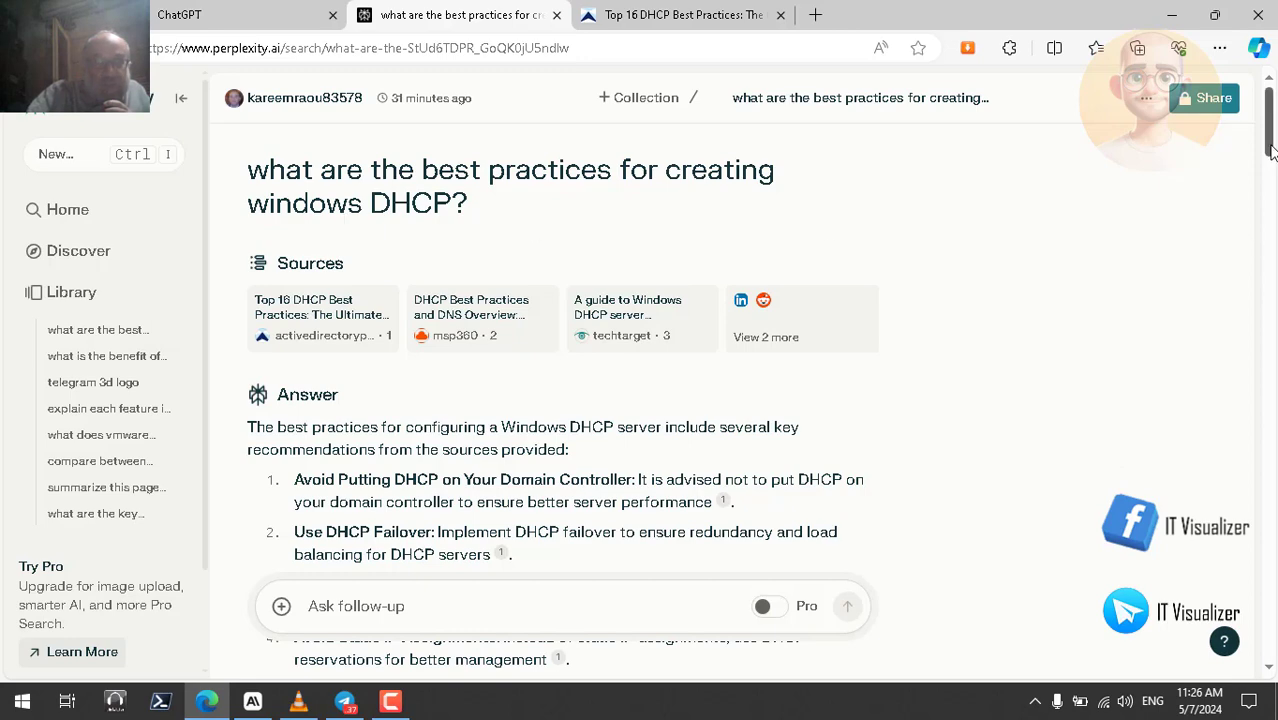
{"action": "scroll", "coordinate": [1270, 190], "scroll_direction": "down", "scroll_amount": 3}
{"action": "scroll", "coordinate": [1268, 195], "scroll_direction": "down", "scroll_amount": 3}
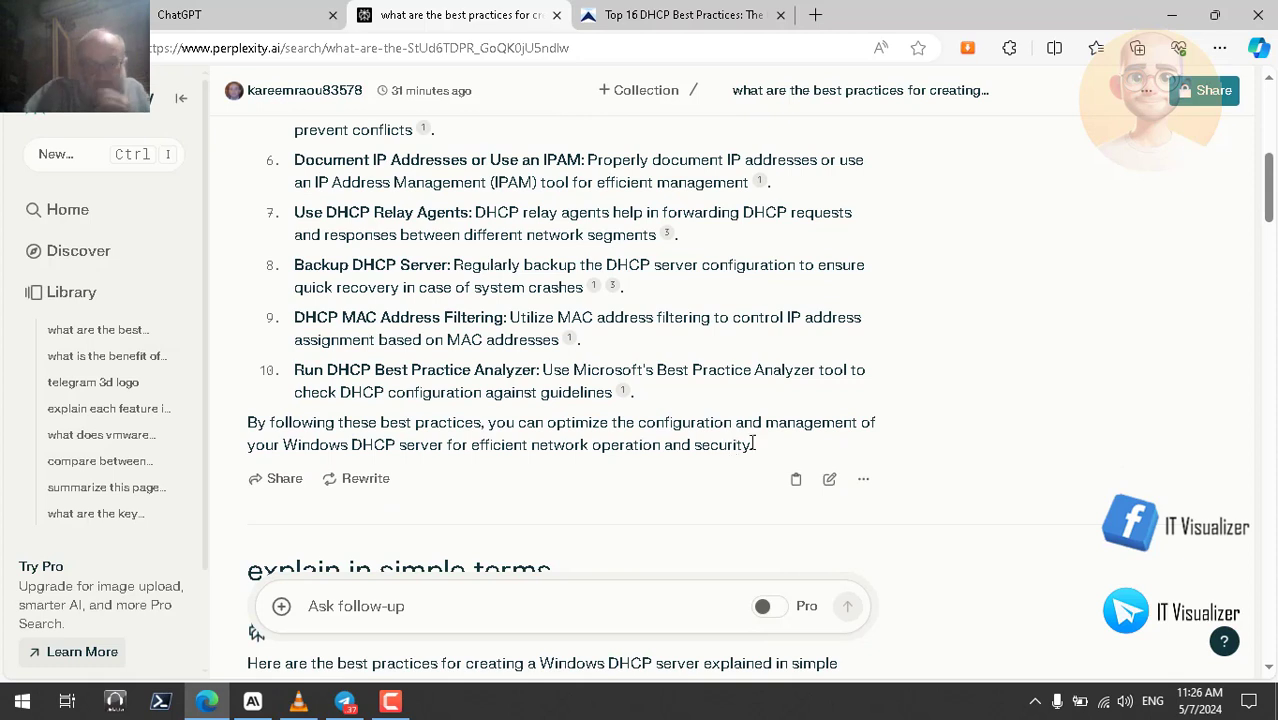
{"action": "left_click_drag", "start_coordinate": [757, 453], "coordinate": [247, 404]}
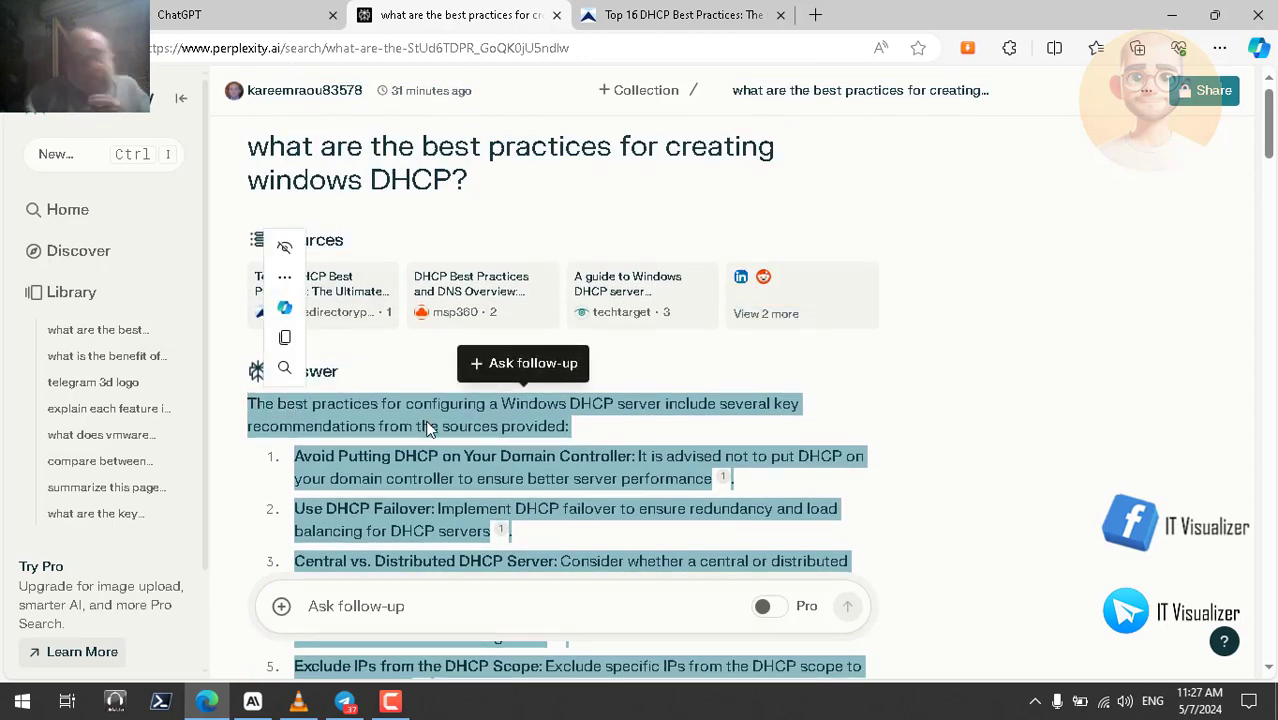
- Read the selected Perplexity answer aloud, scrolling along to its sentence on optimizing Windows DHCP servers
{"action": "right_click", "coordinate": [420, 417]}
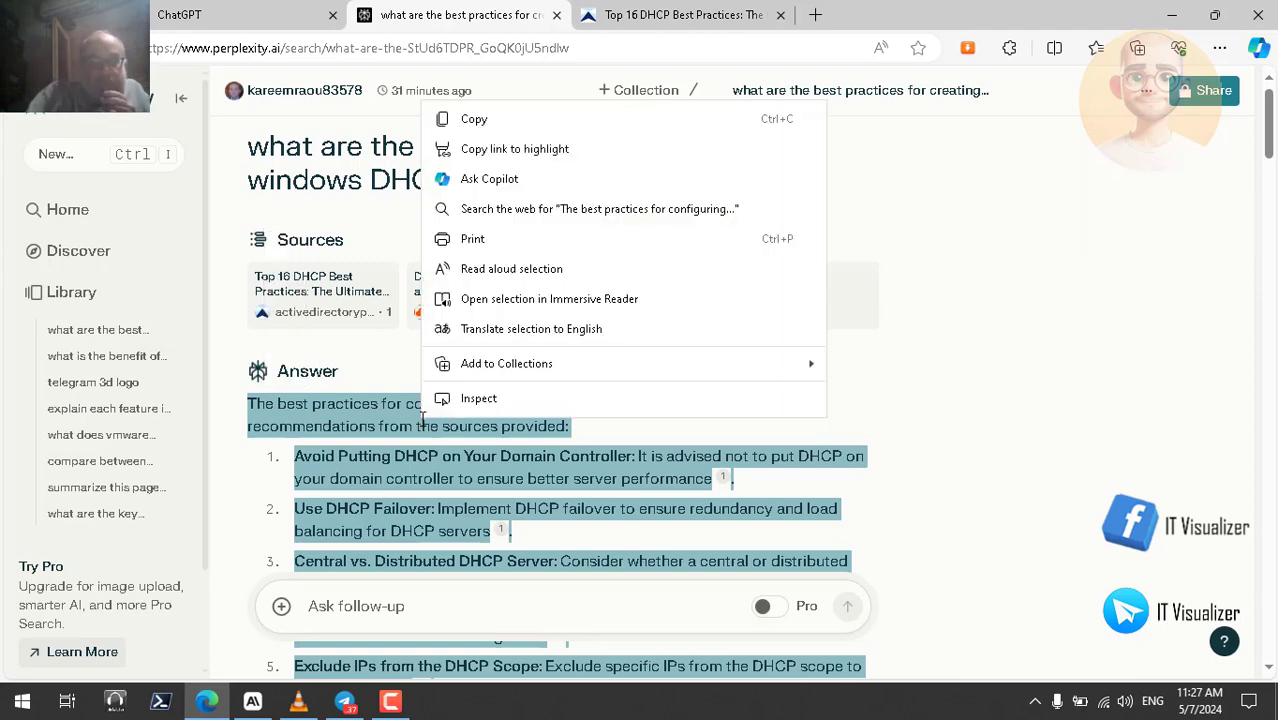
{"action": "left_click", "coordinate": [565, 267]}
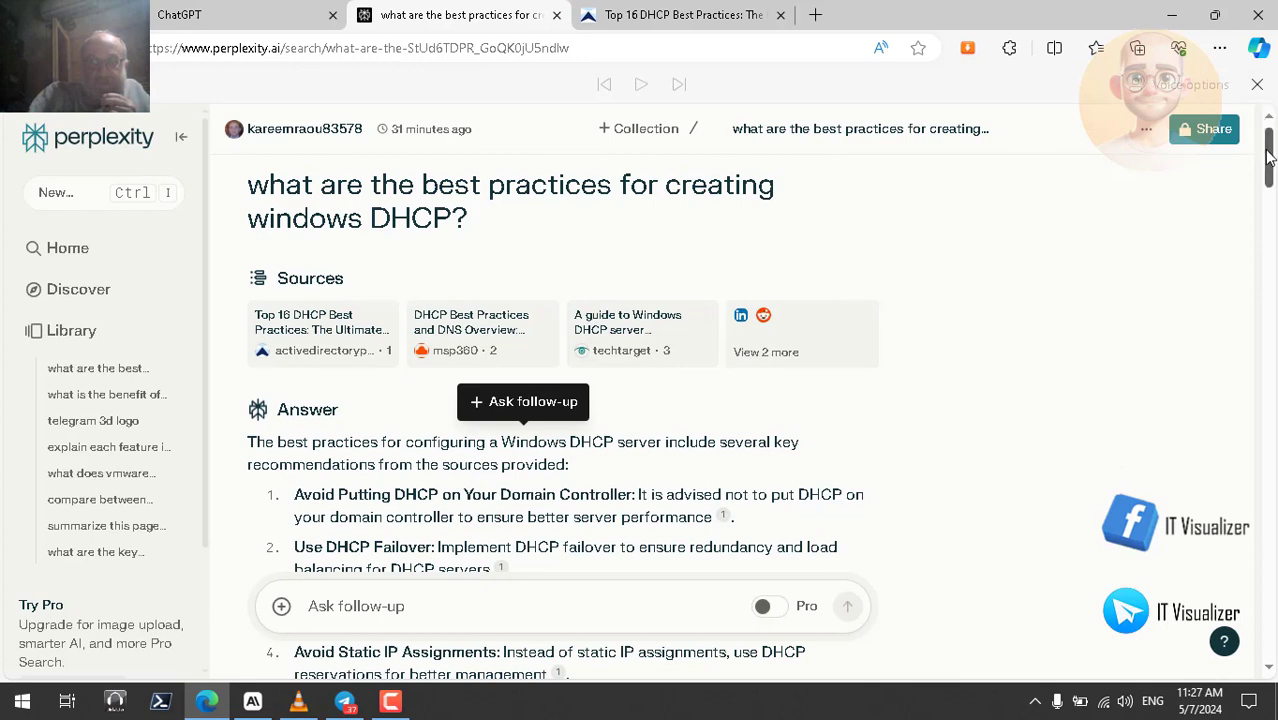
{"action": "left_click_drag", "start_coordinate": [1270, 160], "coordinate": [1270, 178]}
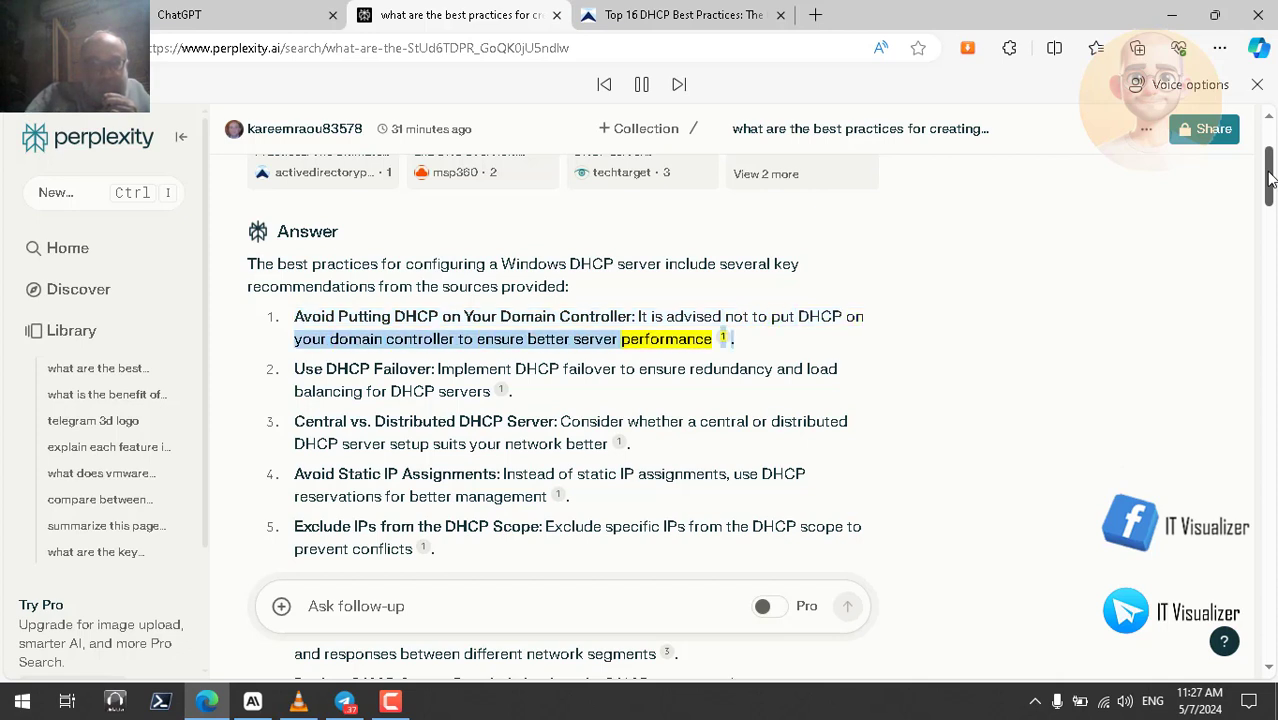
{"action": "left_click_drag", "start_coordinate": [1270, 177], "coordinate": [1270, 190]}
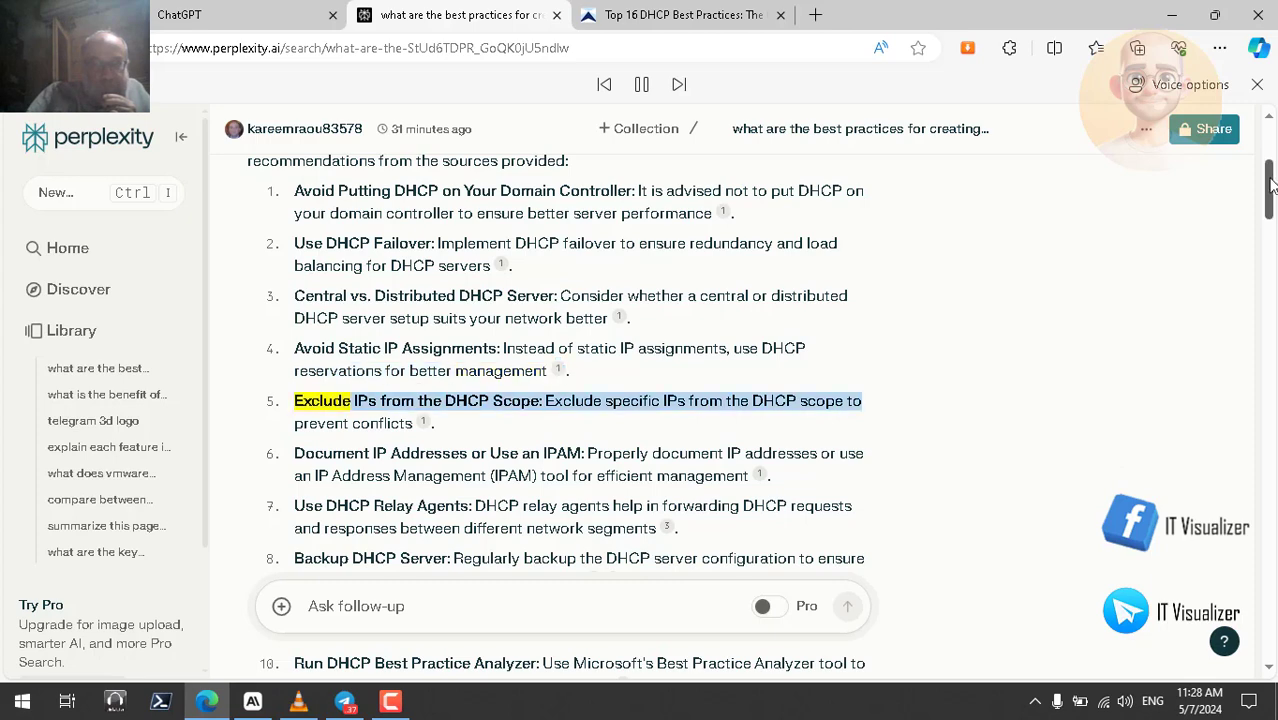
{"action": "left_click_drag", "start_coordinate": [1270, 183], "coordinate": [1270, 197]}
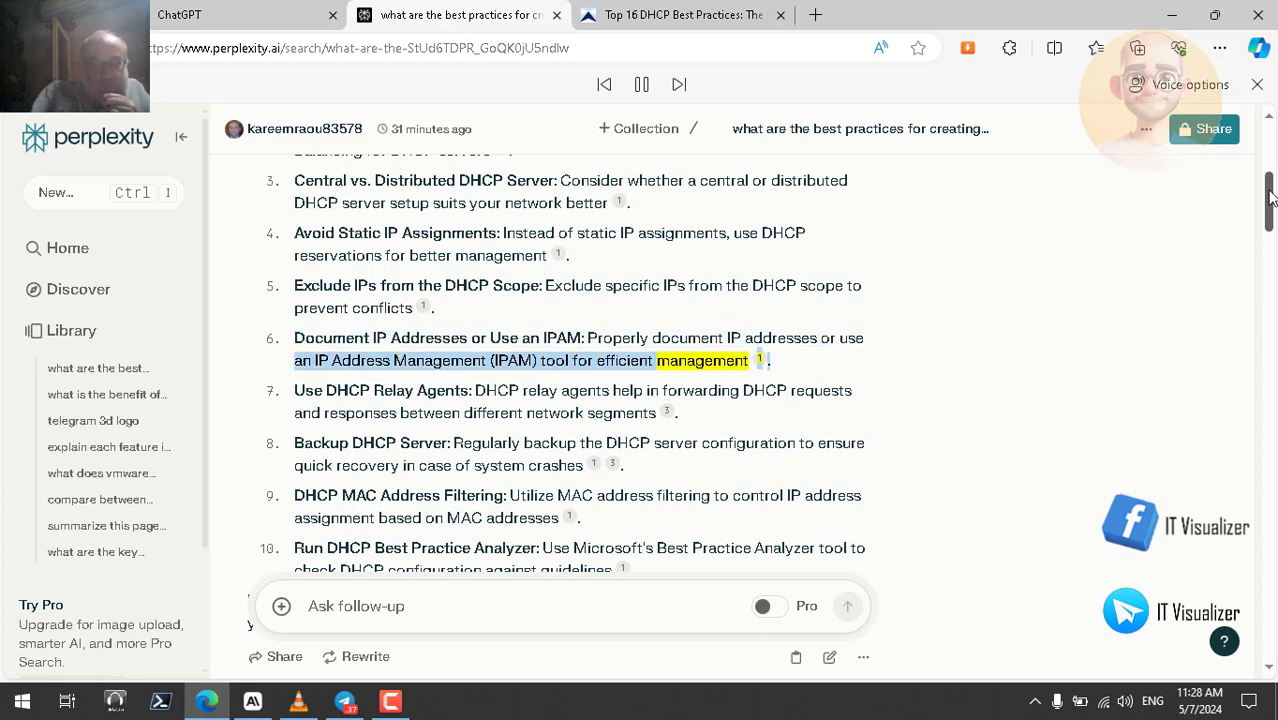
{"action": "left_click_drag", "start_coordinate": [1270, 197], "coordinate": [1270, 204]}
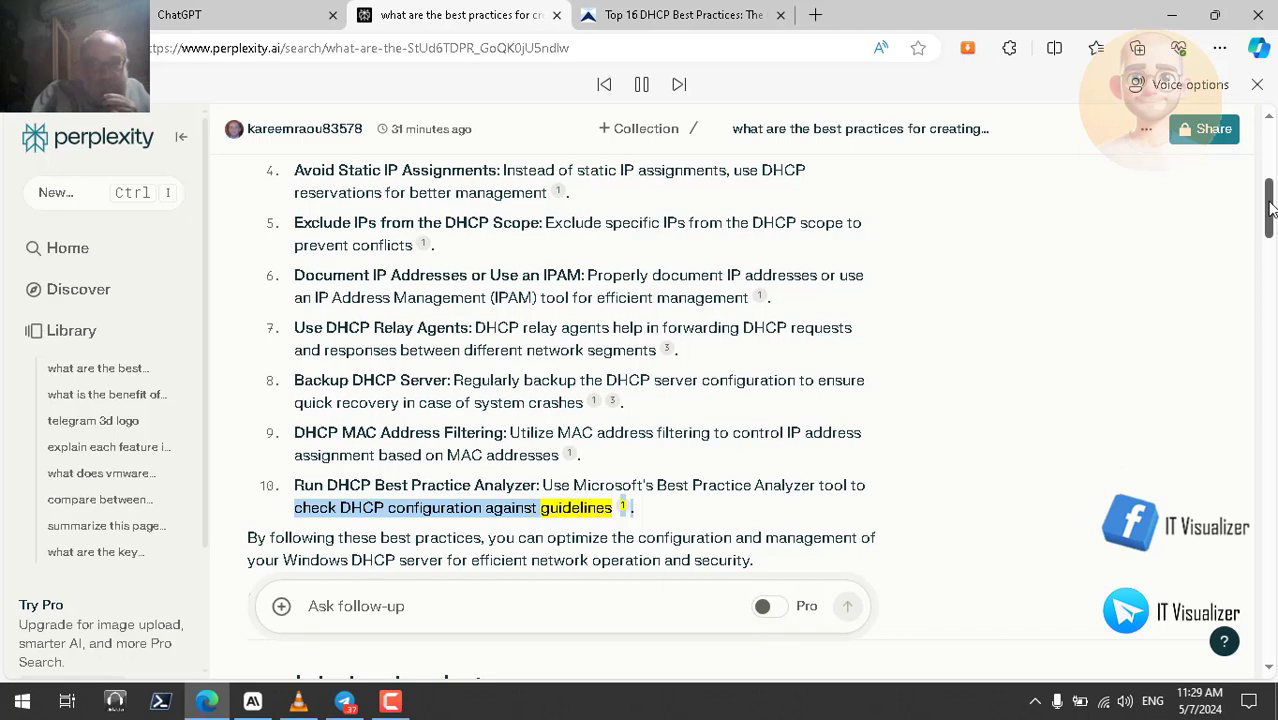
{"action": "left_click_drag", "start_coordinate": [1270, 208], "coordinate": [1270, 213]}
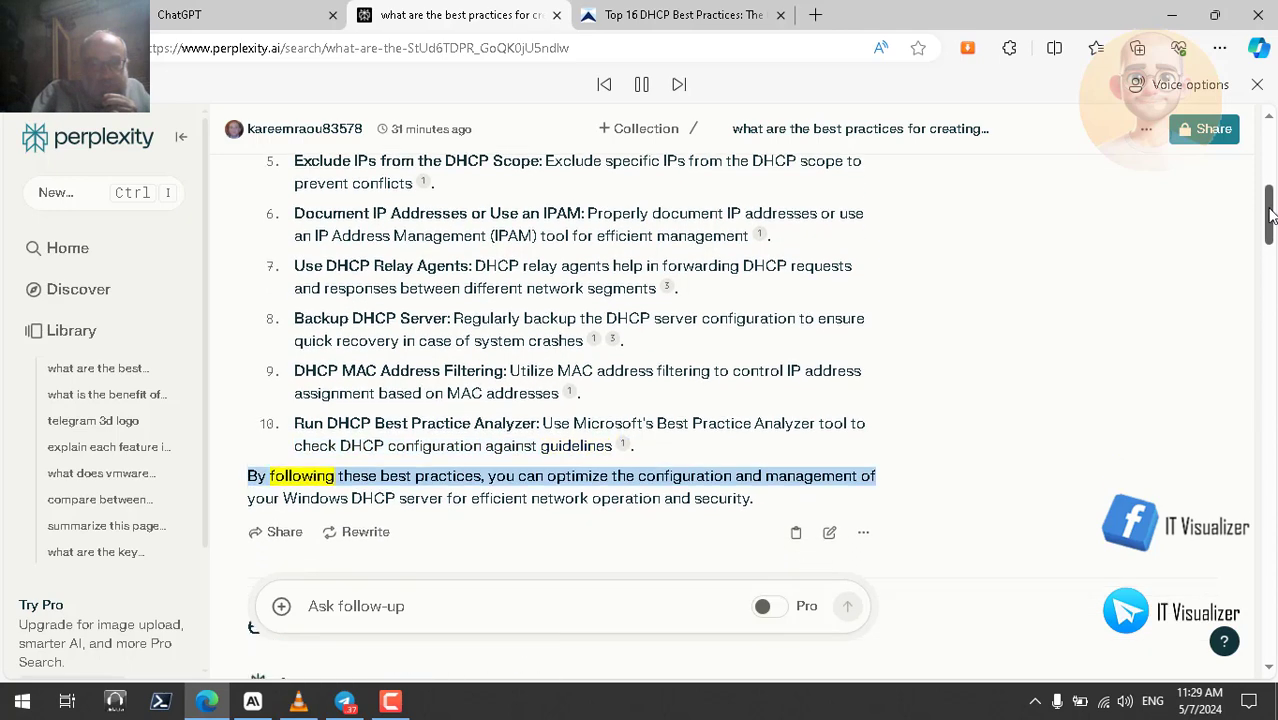
{"action": "left_click_drag", "start_coordinate": [1270, 213], "coordinate": [1270, 218]}
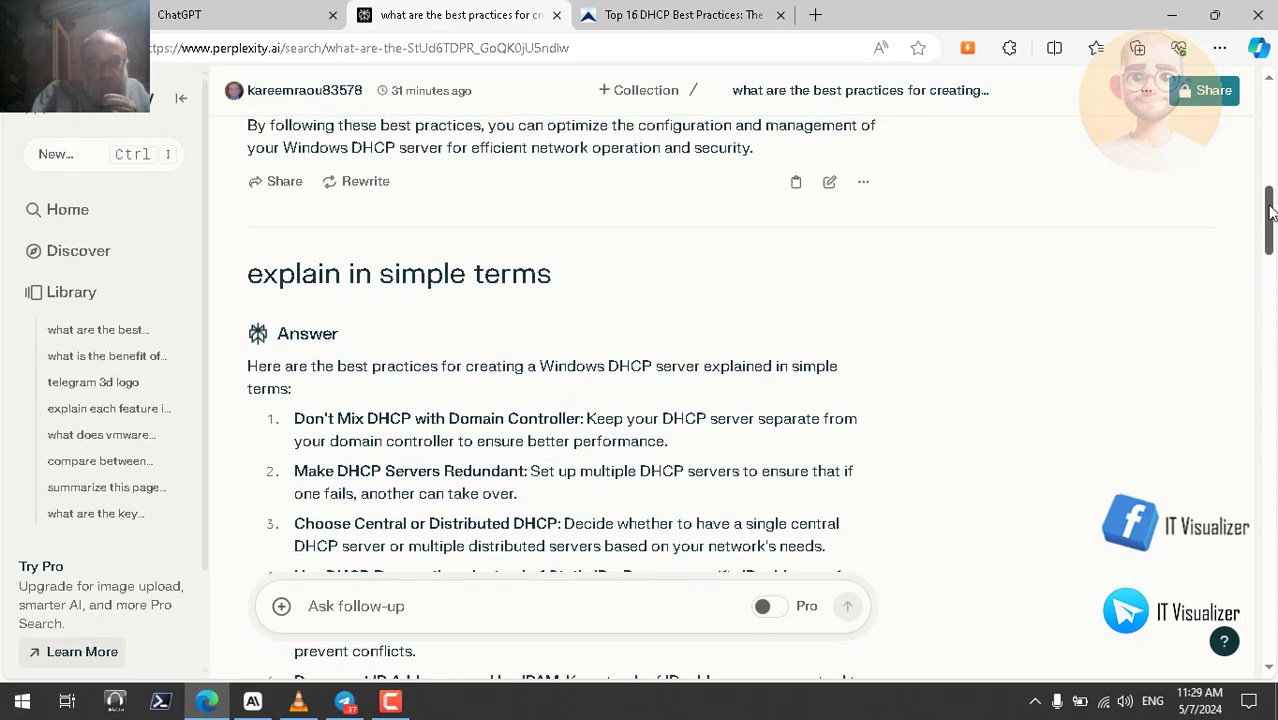
- Scroll back up the Perplexity answer and switch to the 'Top 16 DHCP Best Practices' article
{"action": "left_click_drag", "start_coordinate": [1270, 216], "coordinate": [1272, 122]}
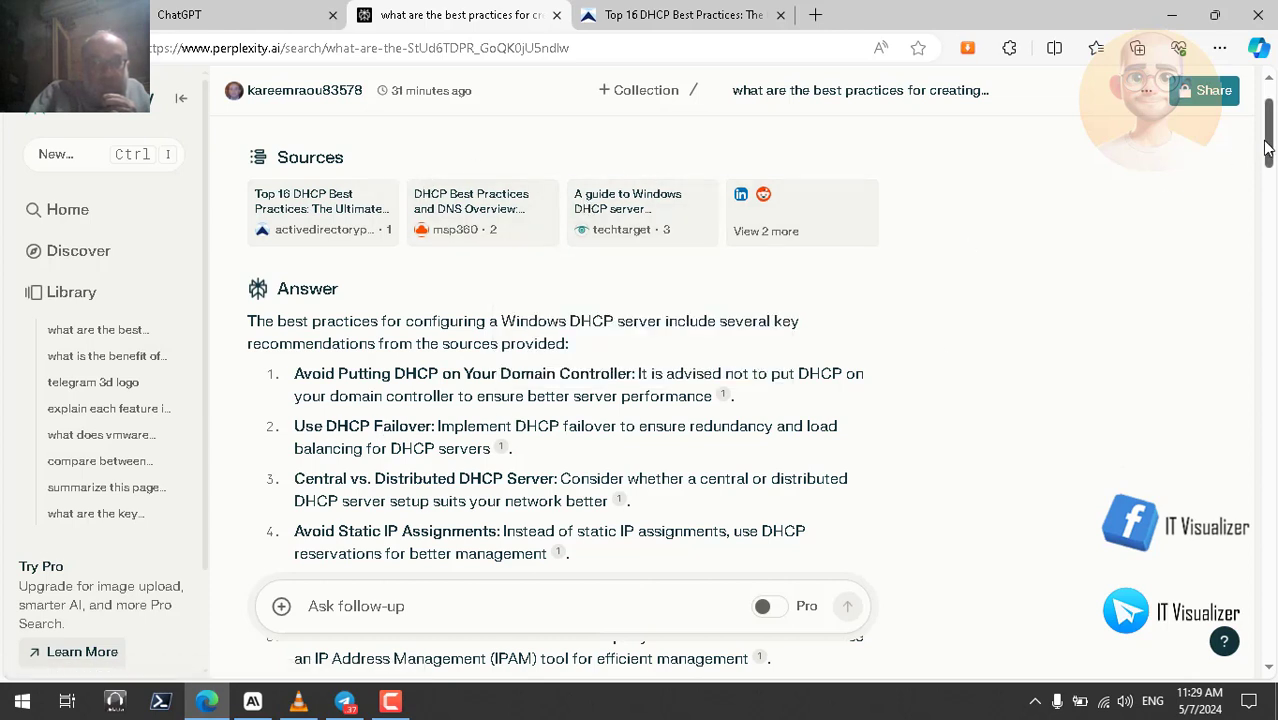
{"action": "left_click_drag", "start_coordinate": [1270, 148], "coordinate": [1270, 192]}
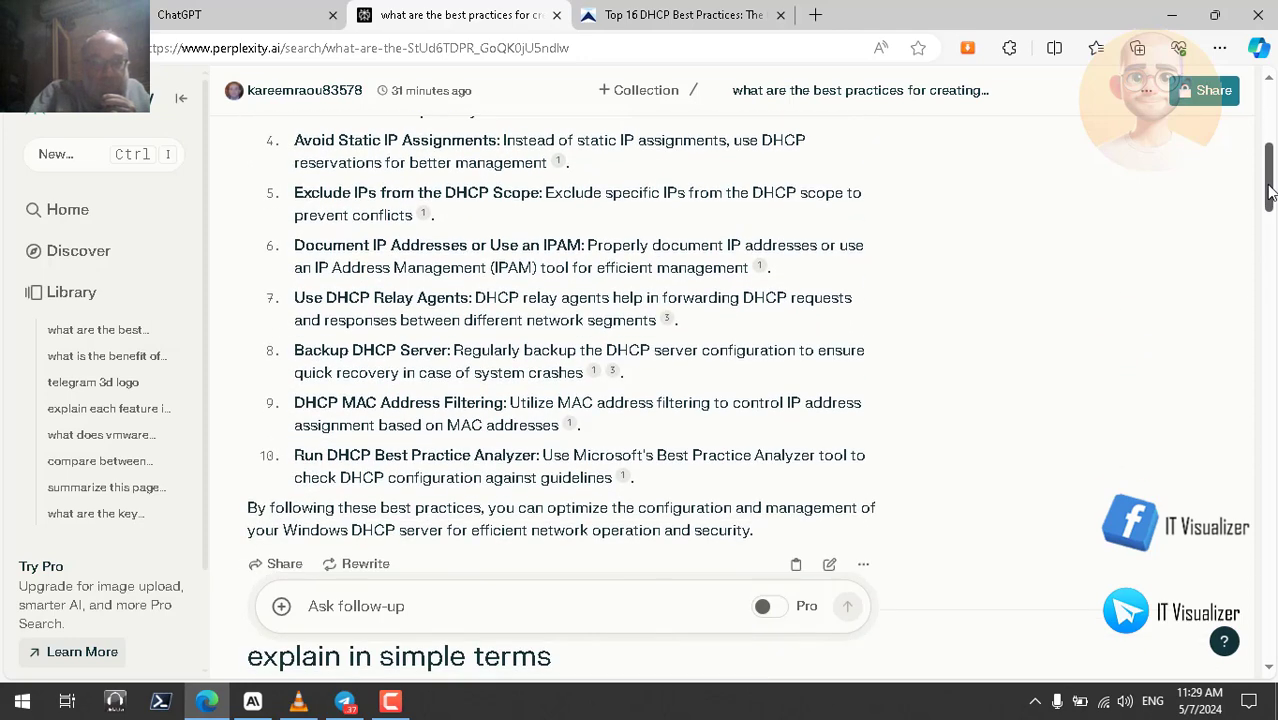
{"action": "left_click", "coordinate": [712, 20]}
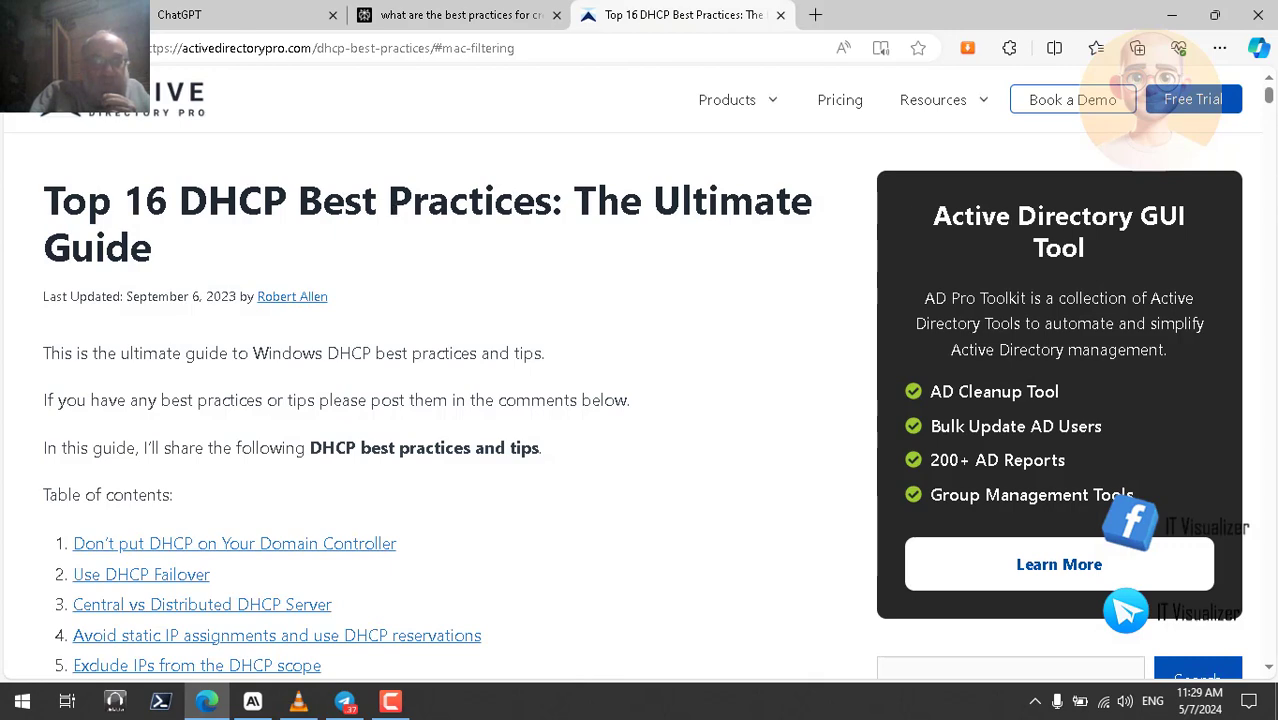
- Return to the Perplexity 'what are the best practices' answer in Edge
{"action": "left_click", "coordinate": [474, 20]}
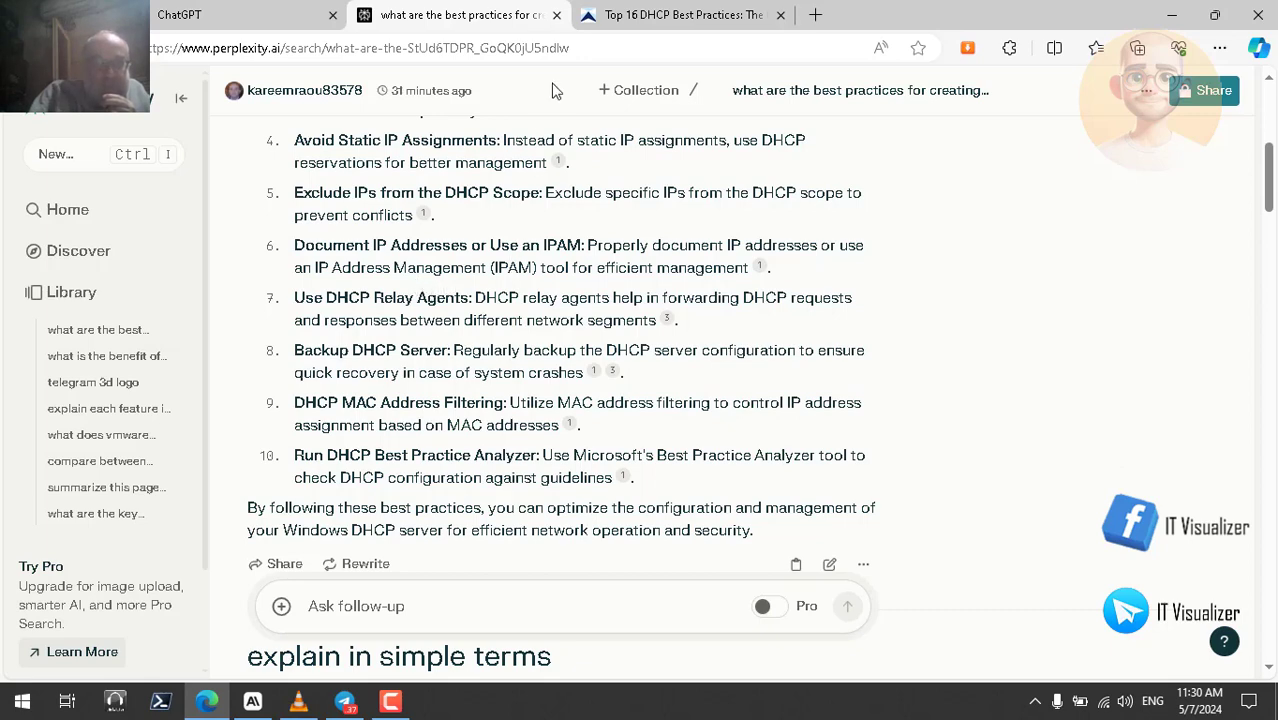
- Jump to the article's 'Avoid static IP assignments and use DHCP reservations' section, marking 'DHCP' in its heading
{"action": "left_click", "coordinate": [657, 16]}
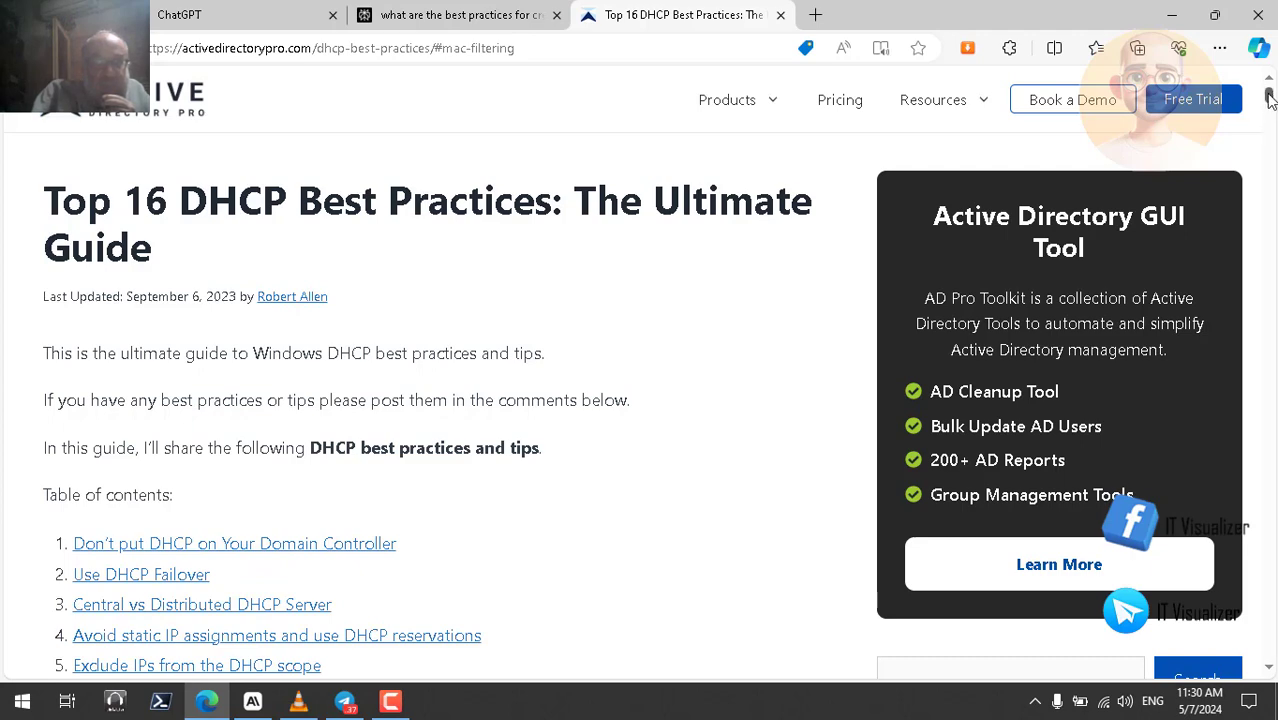
{"action": "scroll", "coordinate": [1270, 100], "scroll_direction": "down", "scroll_amount": 3}
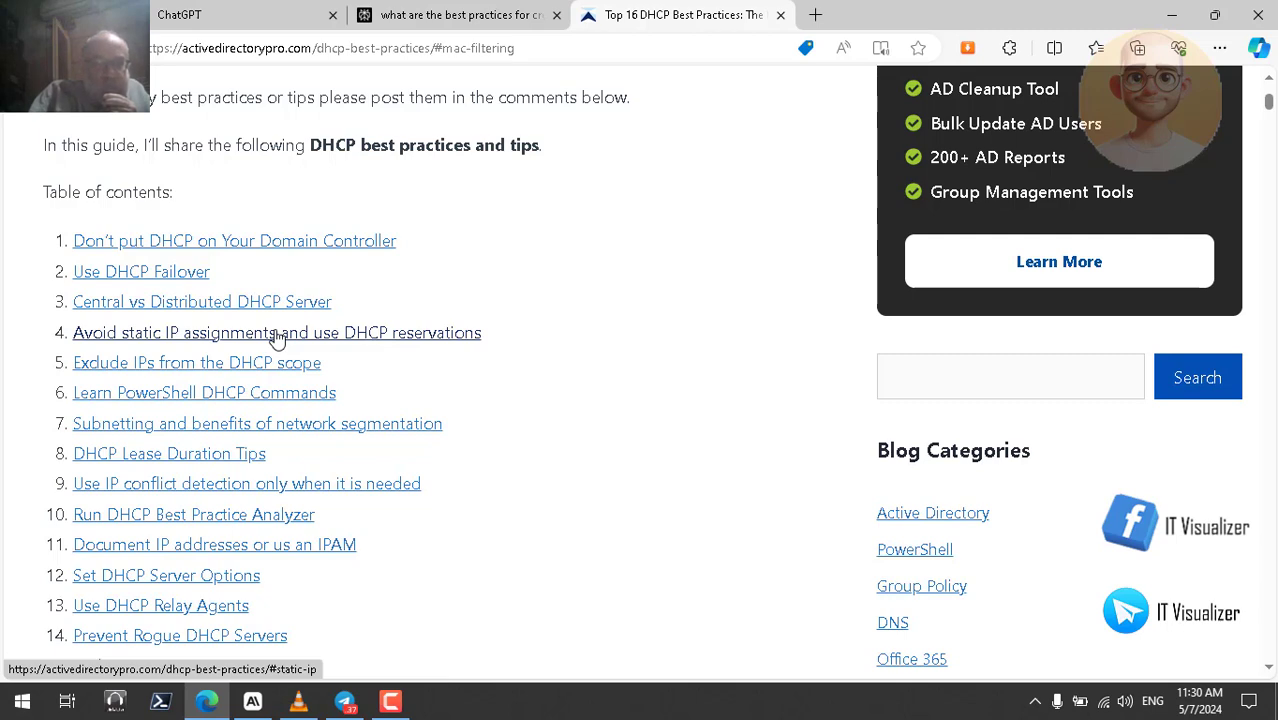
{"action": "left_click", "coordinate": [277, 337]}
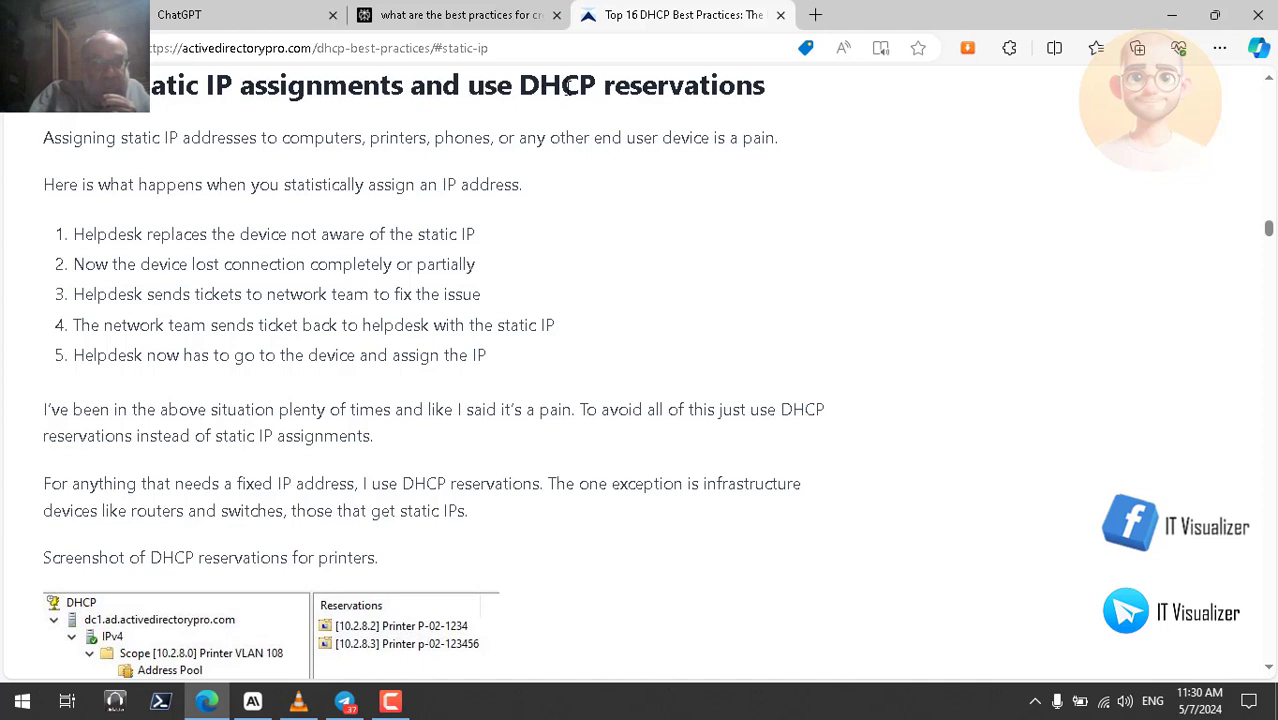
{"action": "double_click", "coordinate": [563, 90]}
{"action": "right_click", "coordinate": [563, 91]}
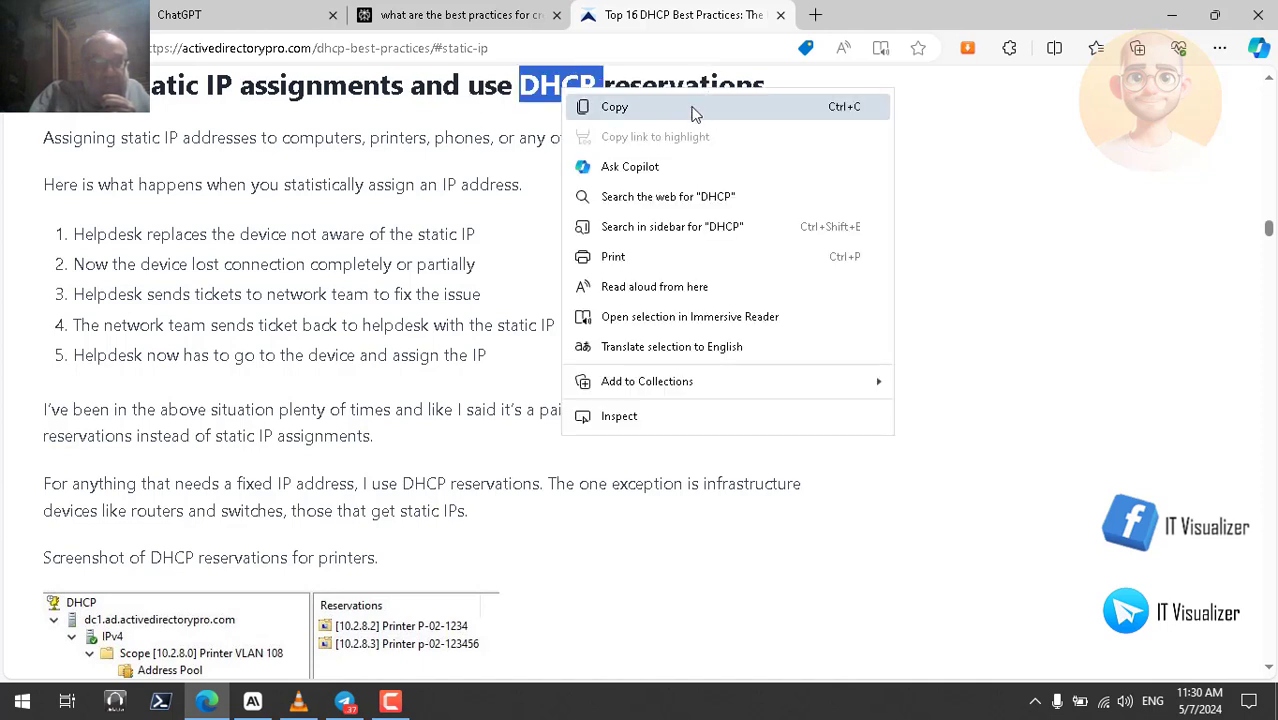
{"action": "left_click", "coordinate": [282, 183]}
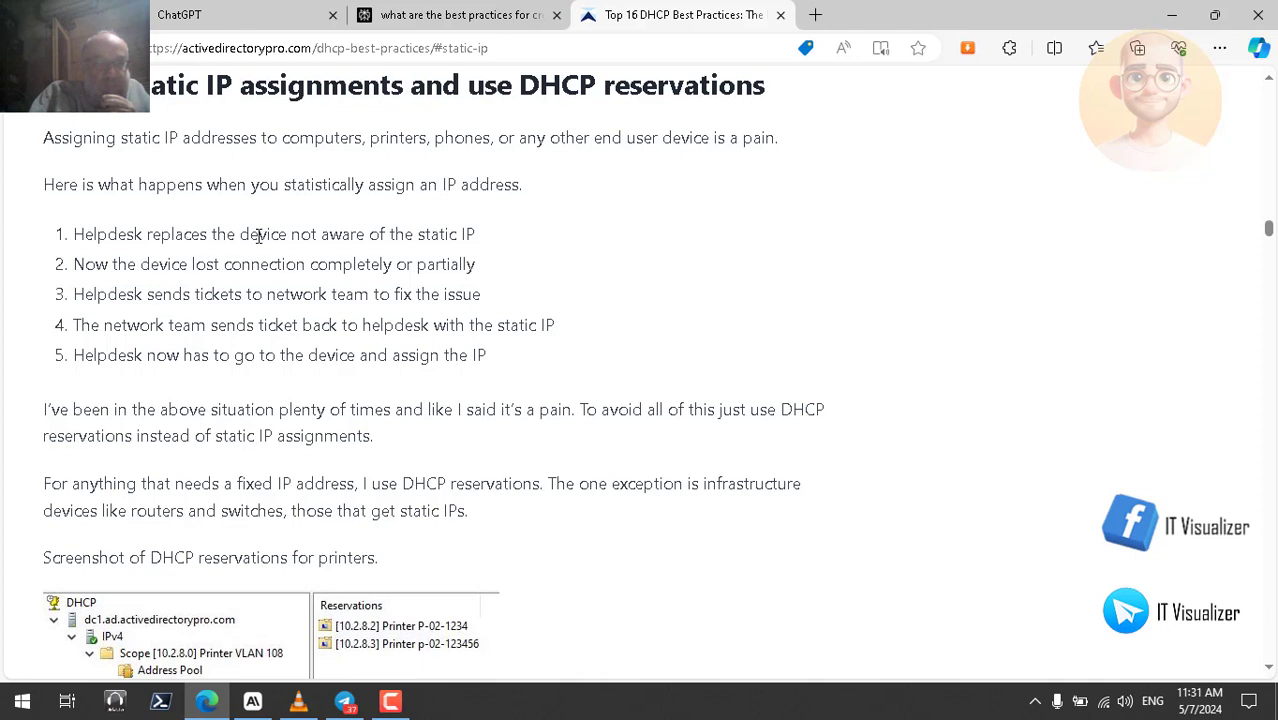
{"action": "double_click", "coordinate": [467, 234]}
{"action": "double_click", "coordinate": [444, 264]}
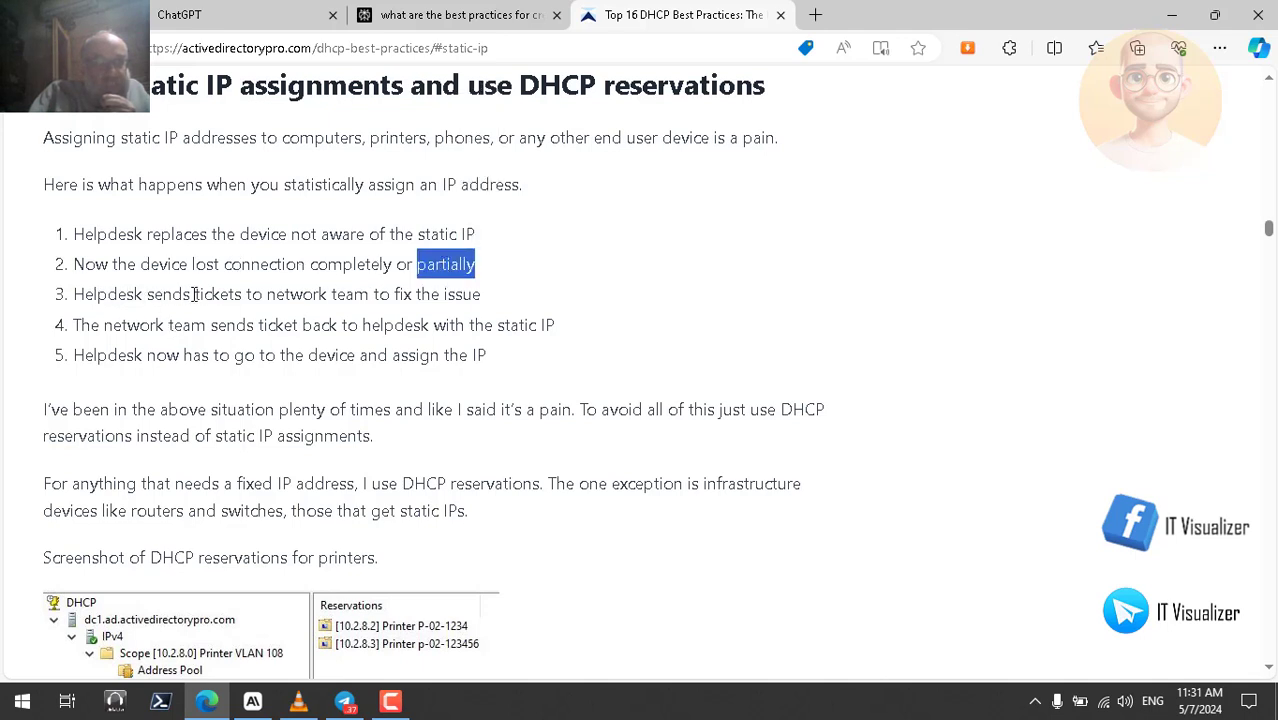
{"action": "left_click", "coordinate": [455, 296]}
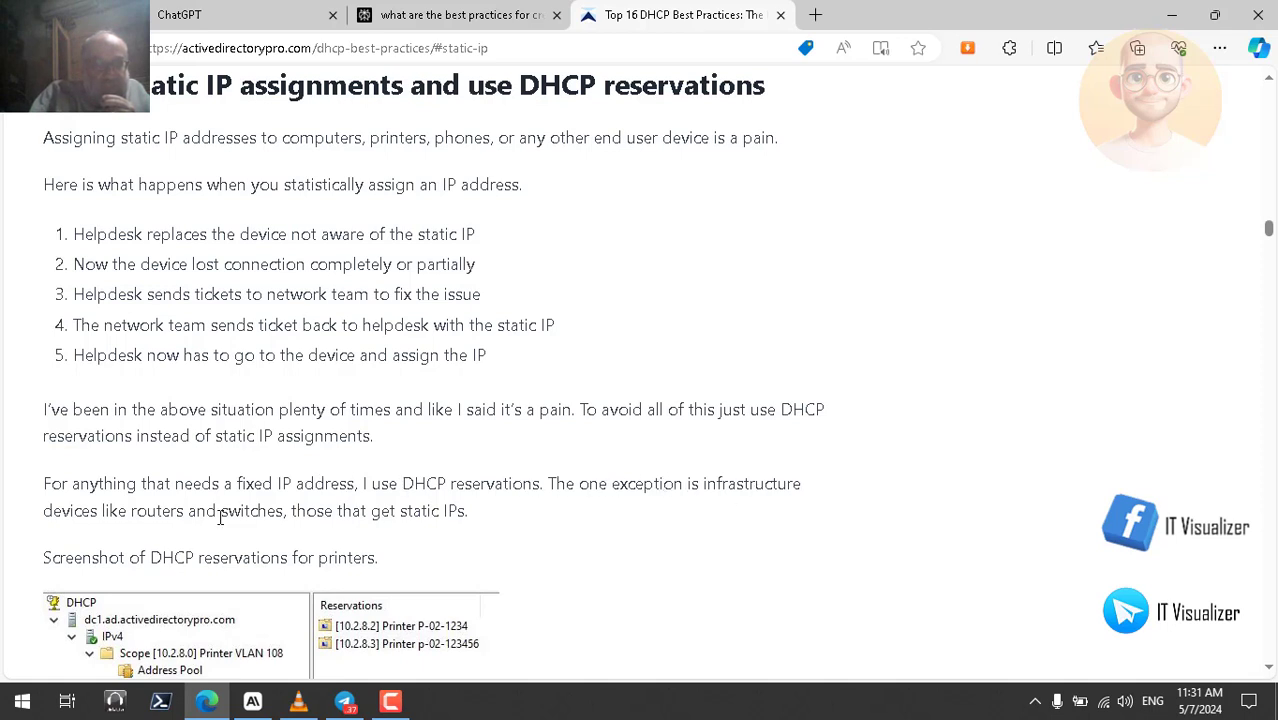
{"action": "double_click", "coordinate": [152, 511]}
{"action": "double_click", "coordinate": [286, 511]}
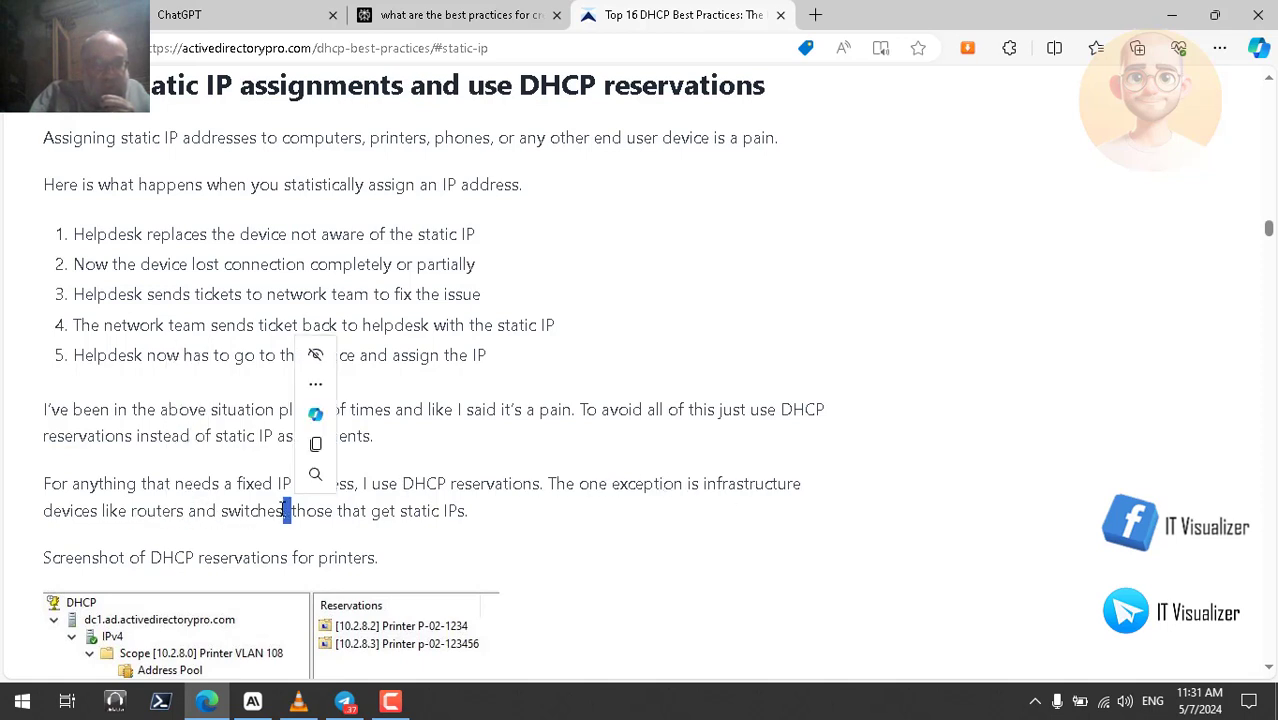
{"action": "left_click", "coordinate": [398, 512]}
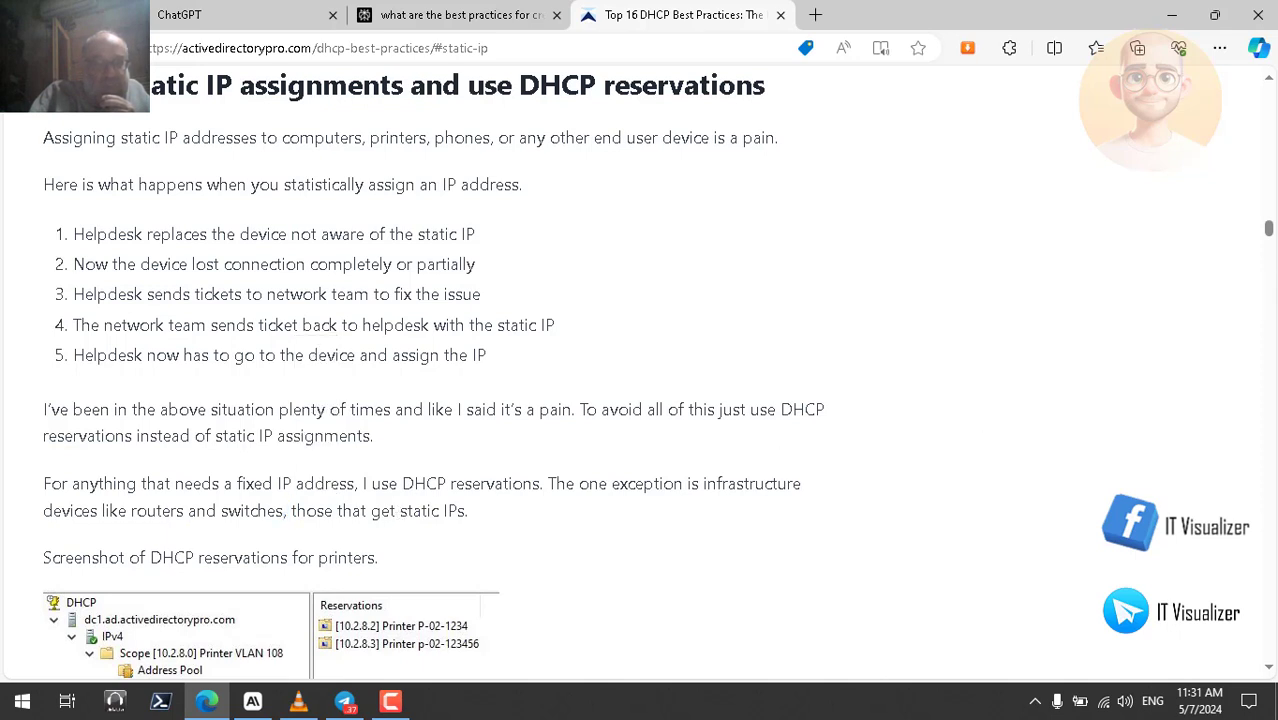
- Read the reservations screenshot and explanation, marking 'routers' and 'switches', then scroll back to the top
{"action": "left_click_drag", "start_coordinate": [1272, 240], "coordinate": [1272, 246]}
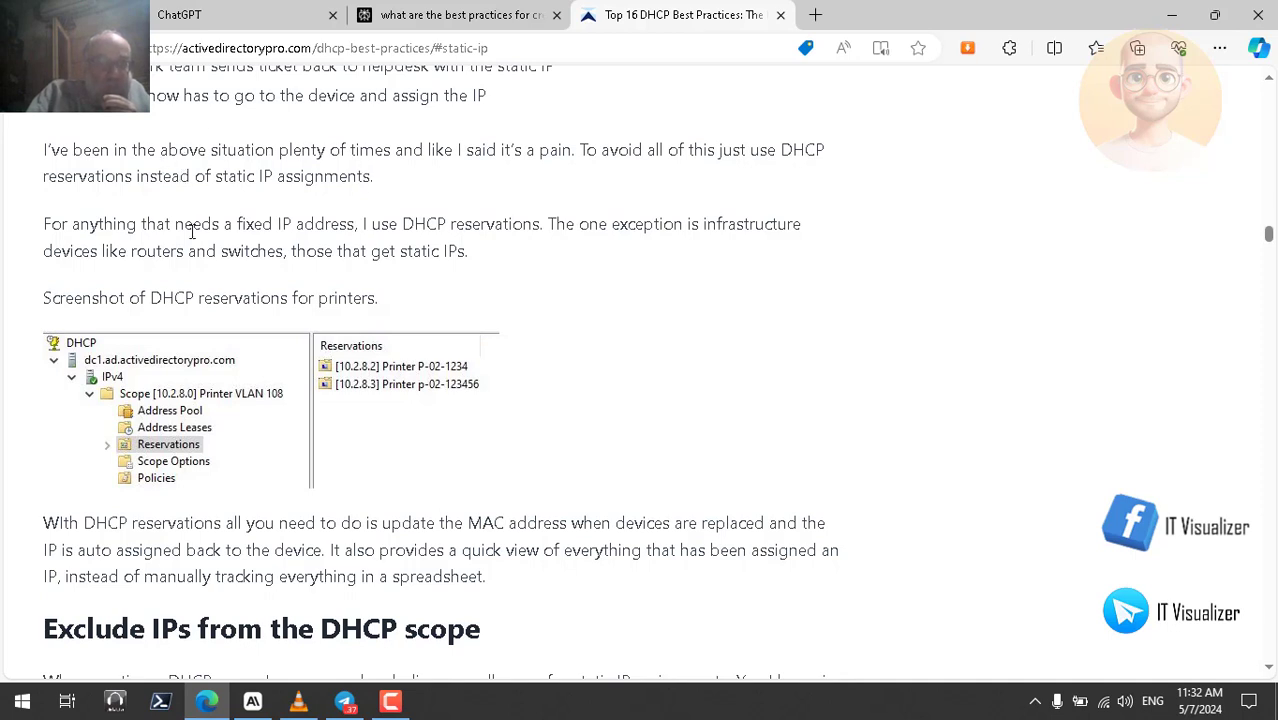
{"action": "double_click", "coordinate": [155, 251]}
{"action": "double_click", "coordinate": [251, 251]}
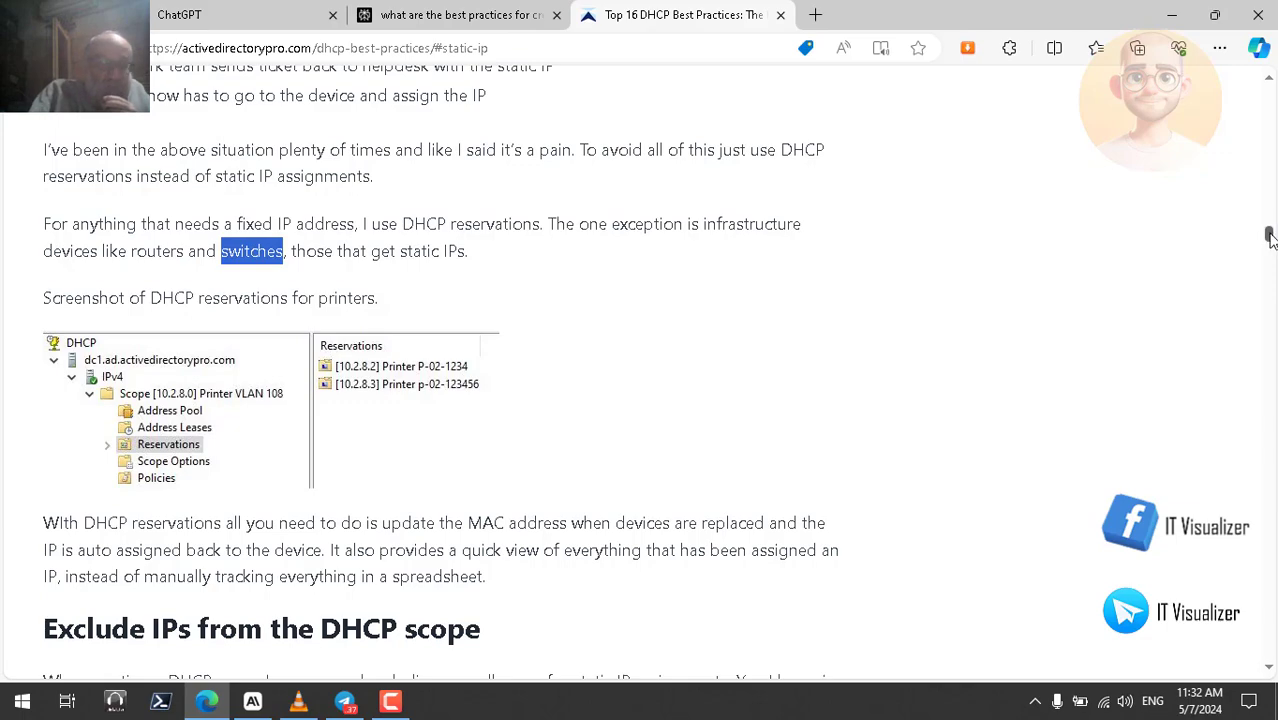
{"action": "left_click_drag", "start_coordinate": [1268, 236], "coordinate": [1270, 90]}
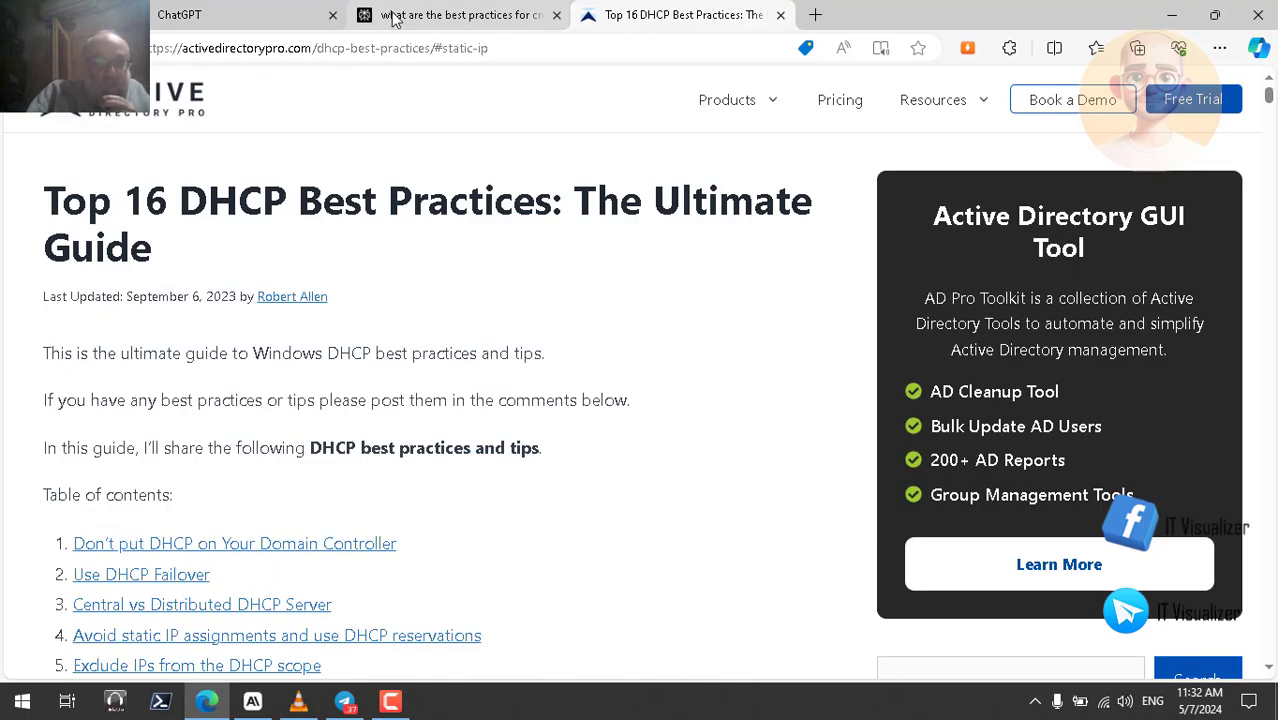
- Follow the table-of-contents link to the 'Run DHCP Best Practice Analyzer' section
{"action": "left_click", "coordinate": [394, 16]}
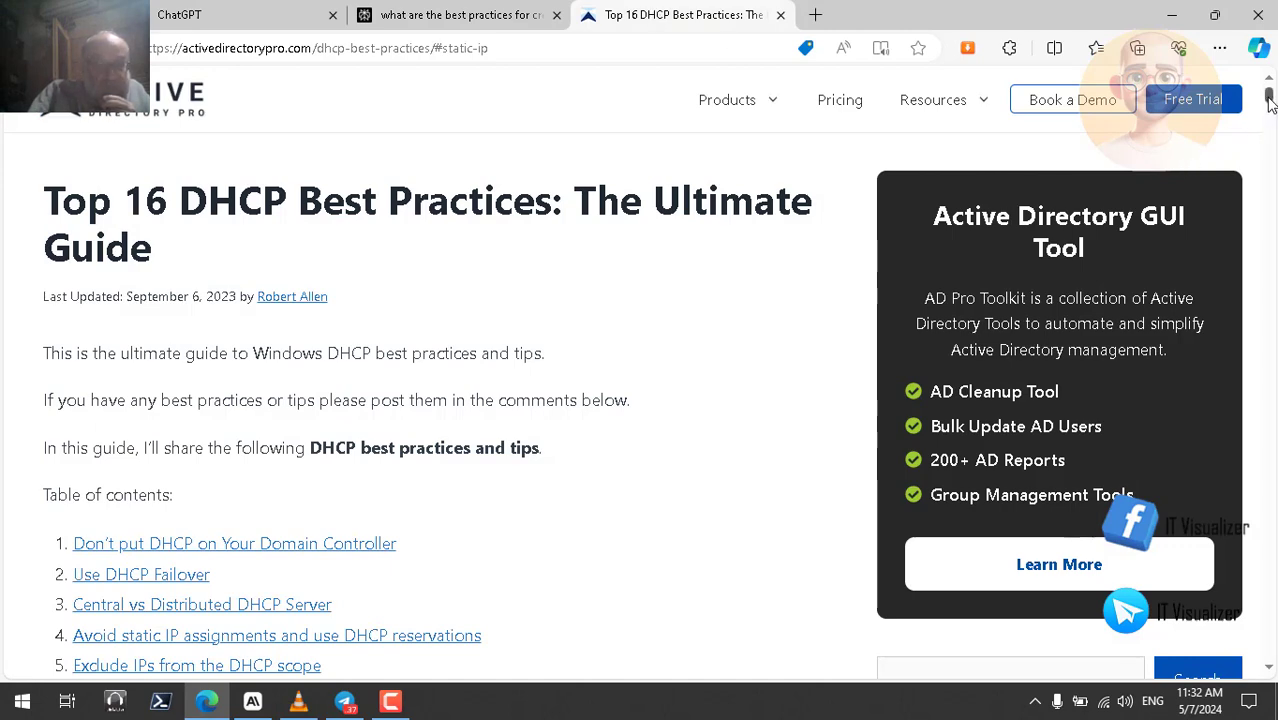
{"action": "left_click_drag", "start_coordinate": [1270, 108], "coordinate": [1270, 117]}
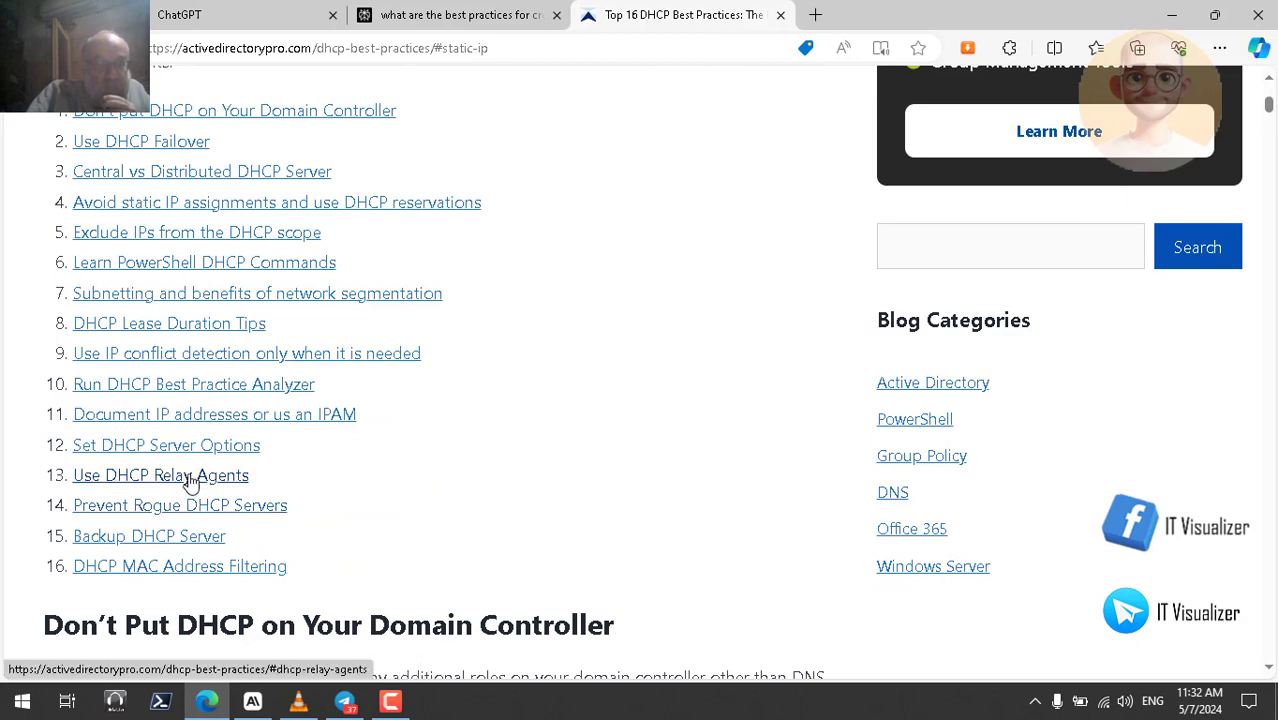
{"action": "left_click", "coordinate": [243, 386]}
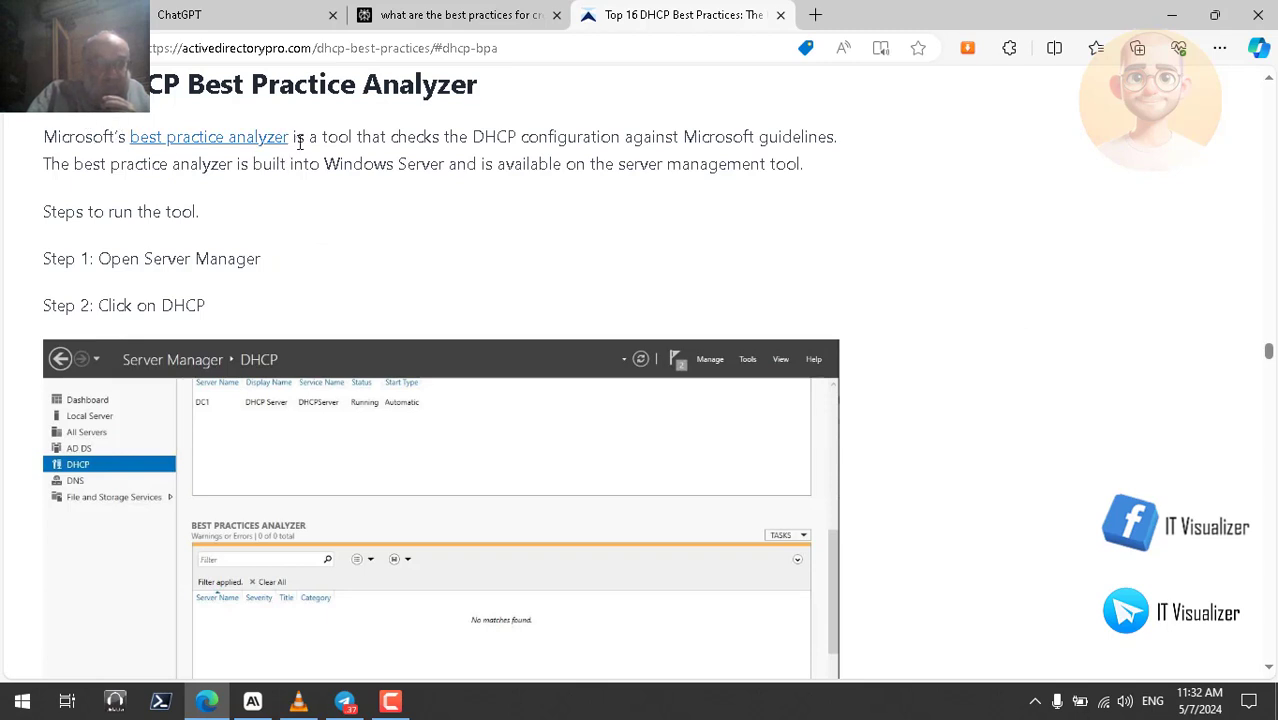
- Read the Analyzer intro, marking 'guidelines' and 'Windows', then scroll down to Step 3: Start a BPA scan
{"action": "double_click", "coordinate": [808, 137]}
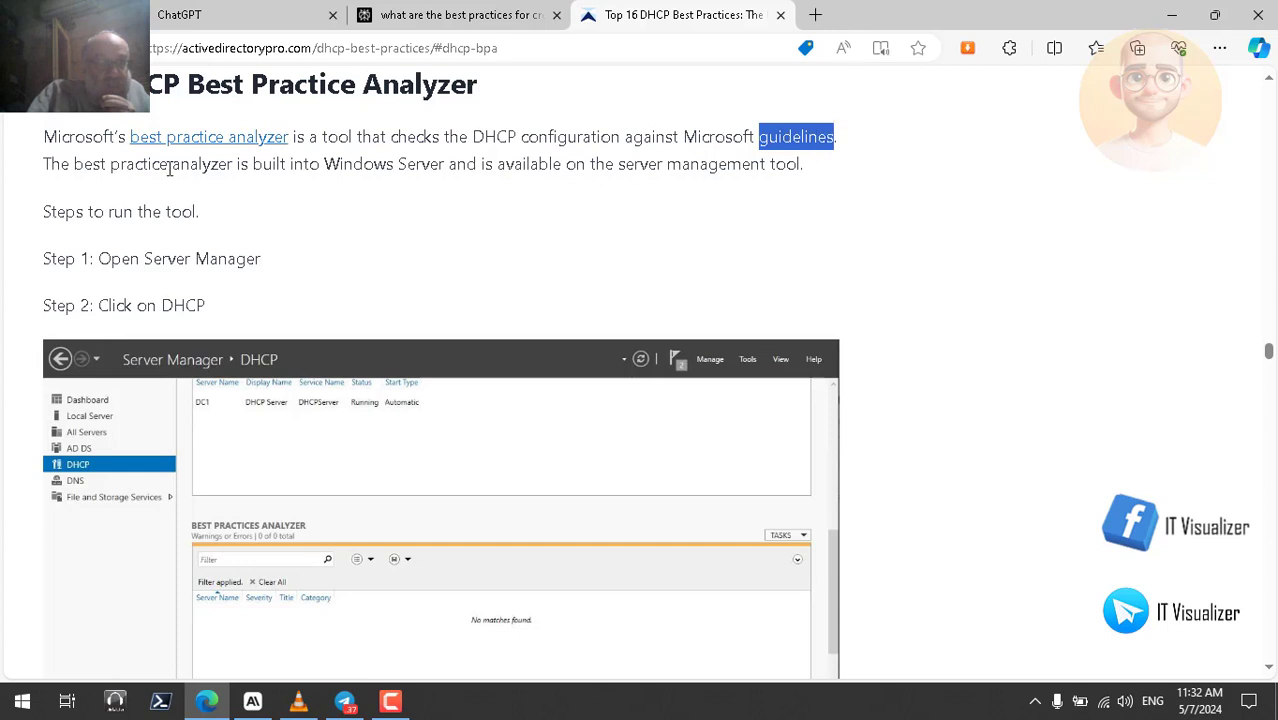
{"action": "double_click", "coordinate": [350, 166]}
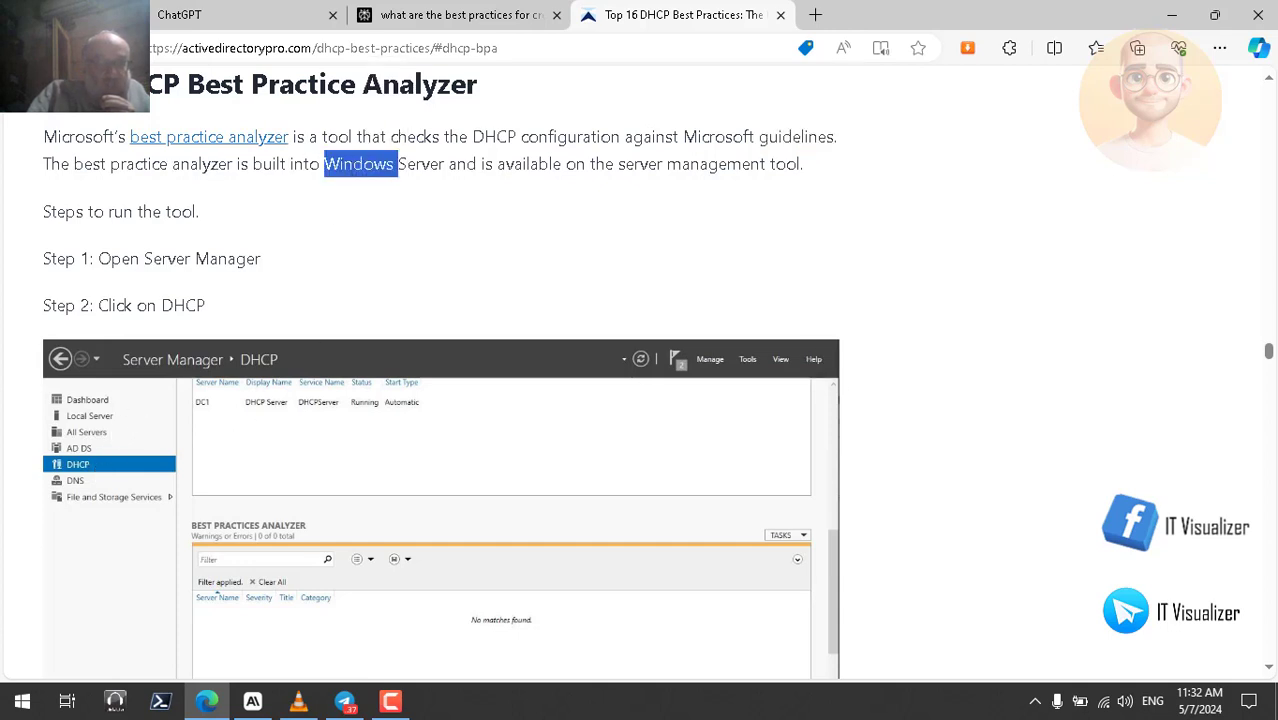
{"action": "scroll", "coordinate": [1268, 358], "scroll_direction": "down", "scroll_amount": 5}
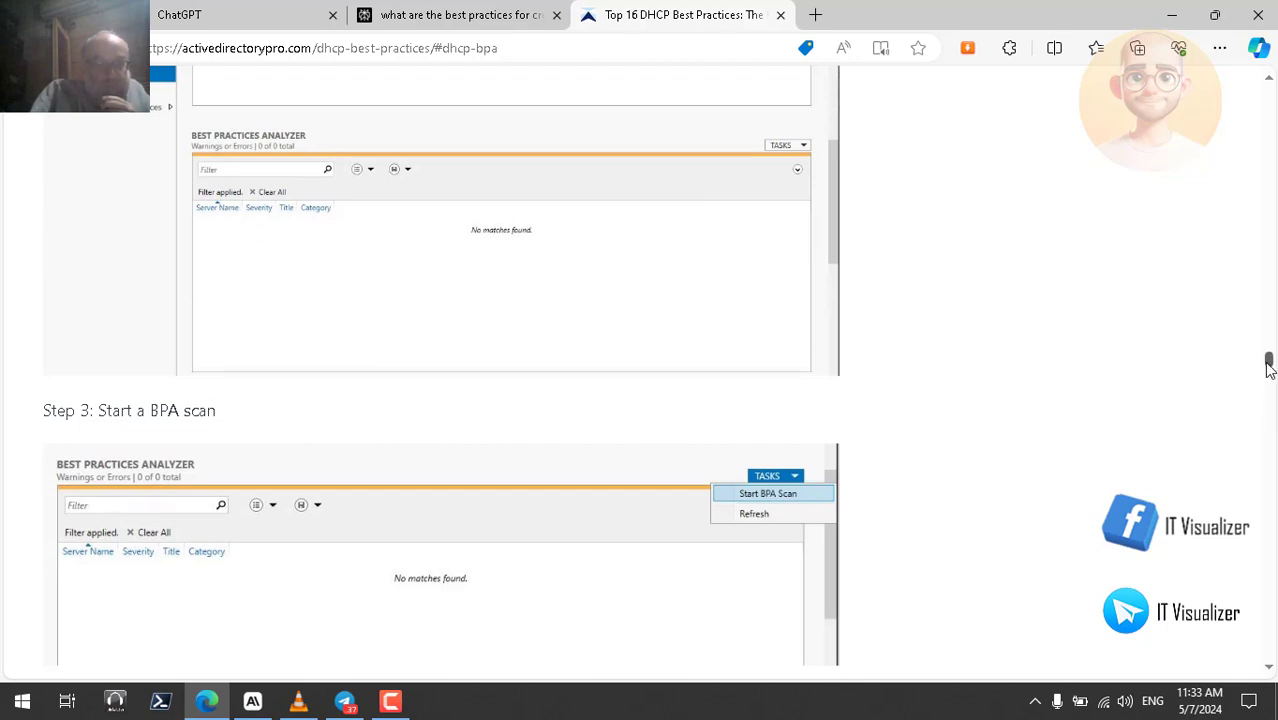
{"action": "left_click_drag", "start_coordinate": [1268, 368], "coordinate": [1267, 375]}
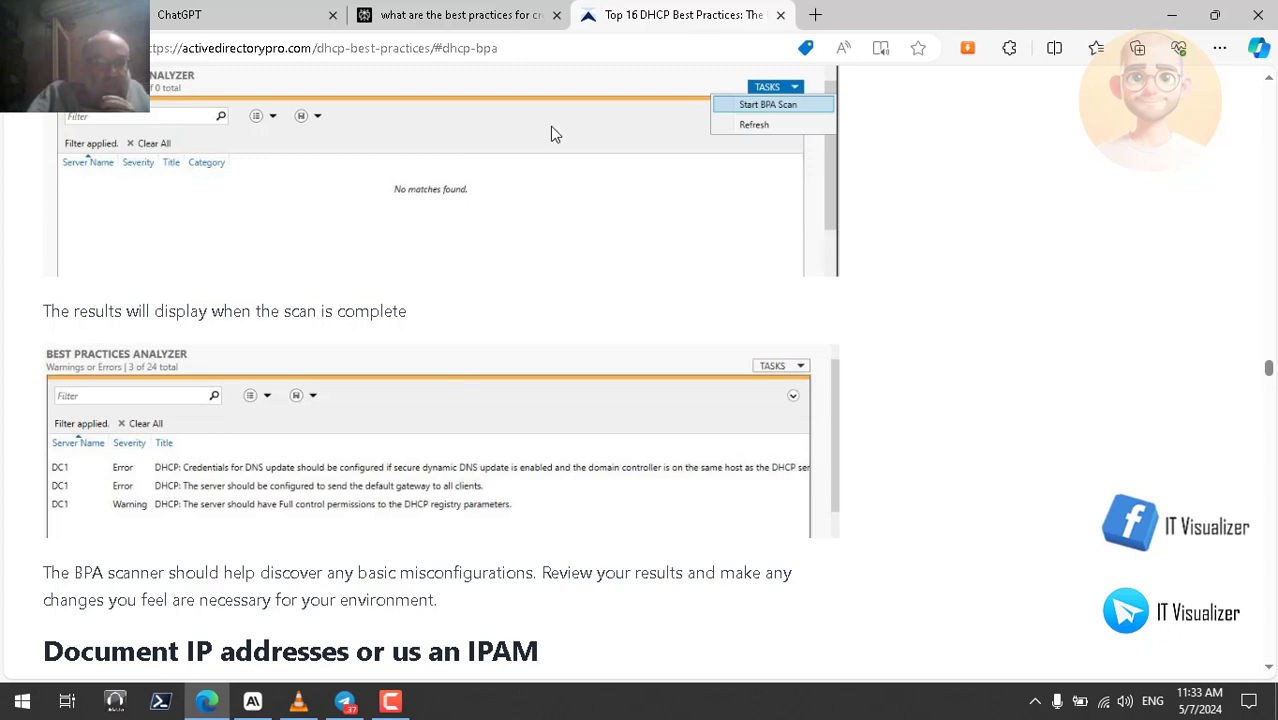
- Flip between the Perplexity answer and the DHCP article, ending back on Perplexity
{"action": "left_click", "coordinate": [510, 18]}
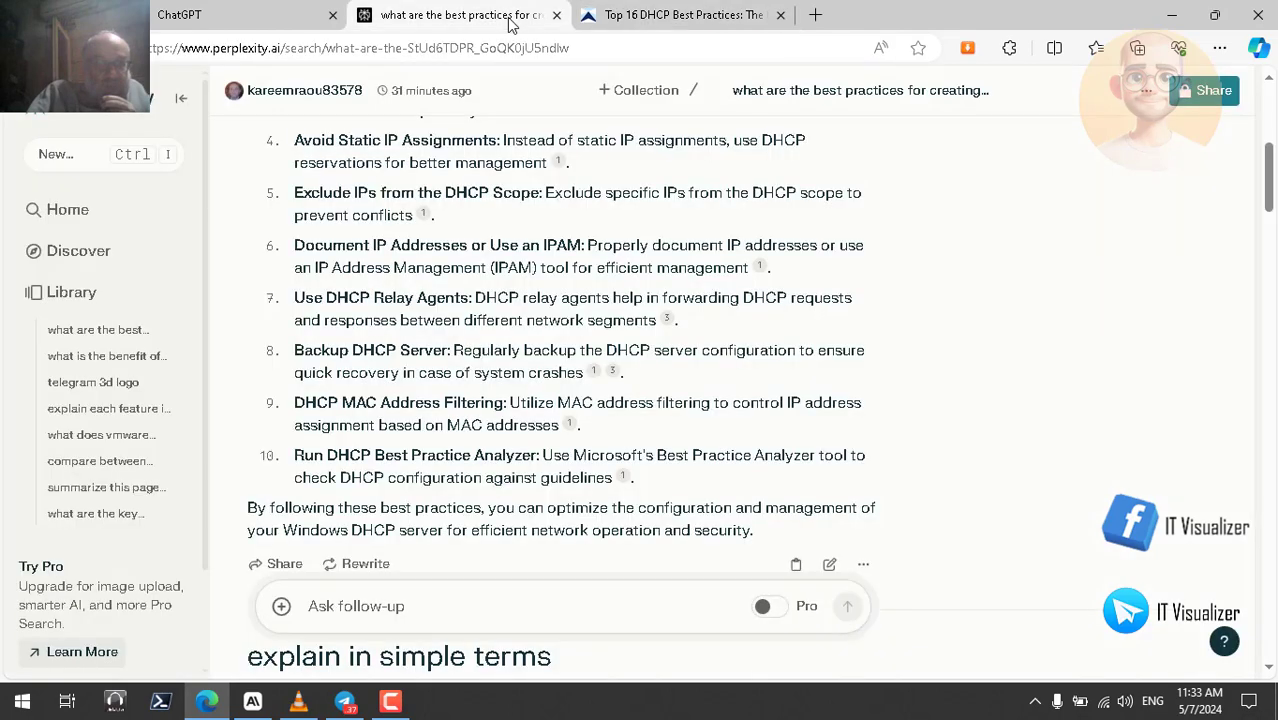
{"action": "left_click", "coordinate": [700, 15]}
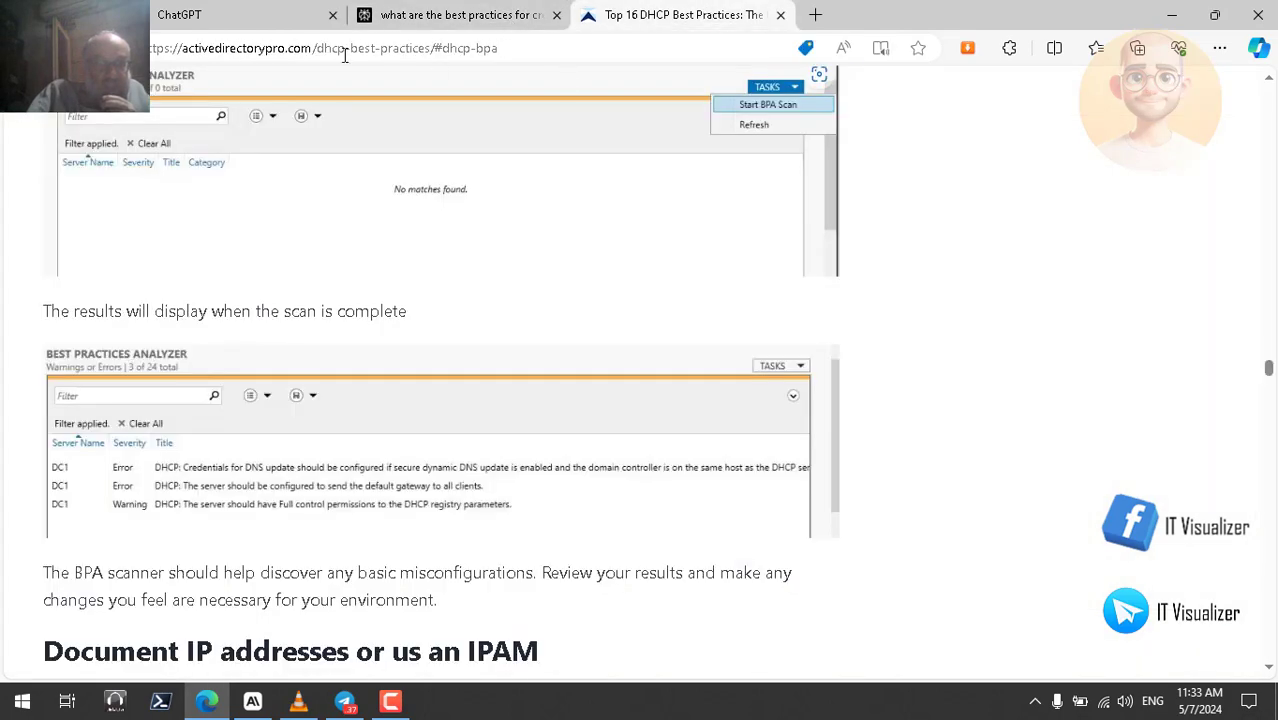
{"action": "double_click", "coordinate": [402, 50]}
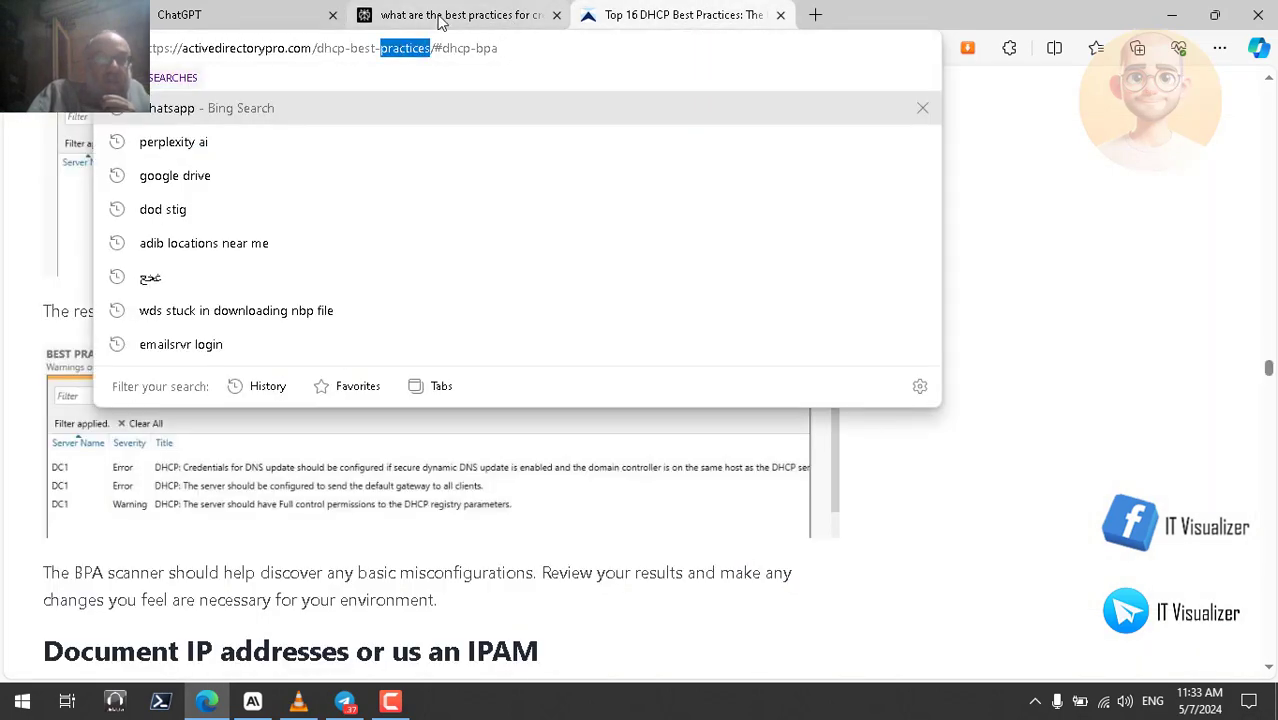
{"action": "left_click", "coordinate": [440, 18]}
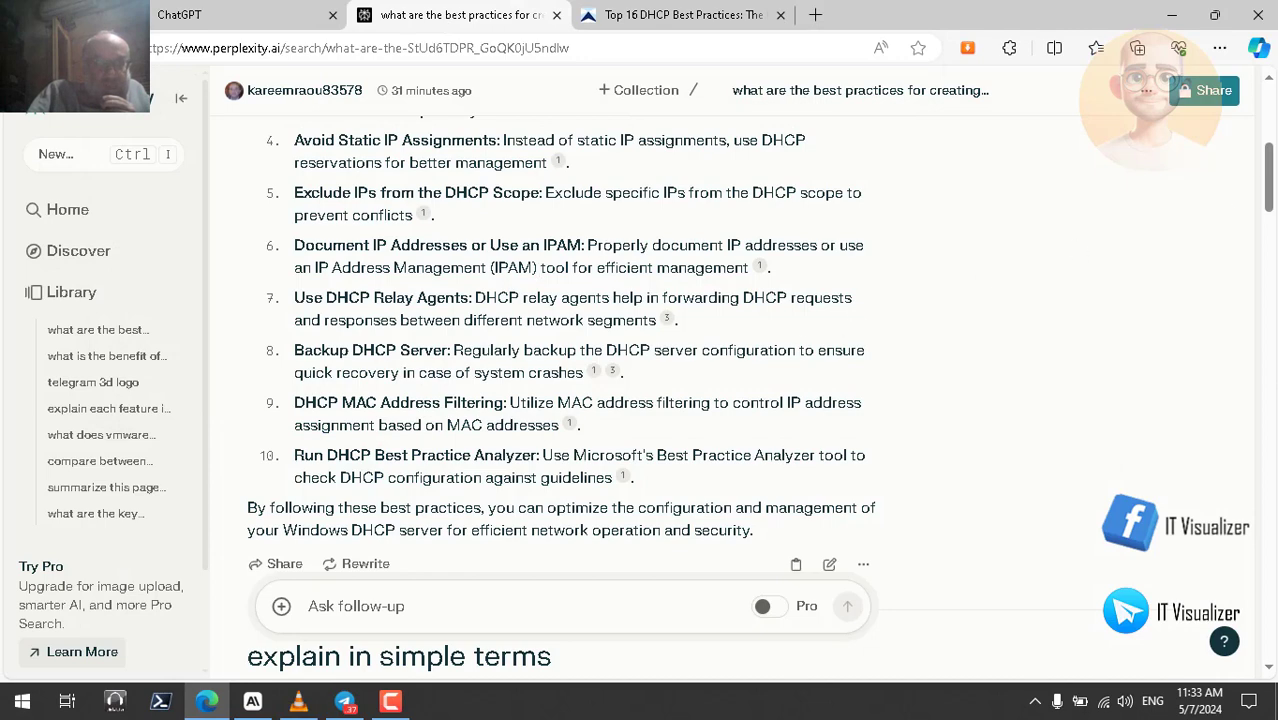
- Scroll to the 'explain in simple terms' answer and select its entire text
{"action": "left_click_drag", "start_coordinate": [1272, 185], "coordinate": [1272, 138]}
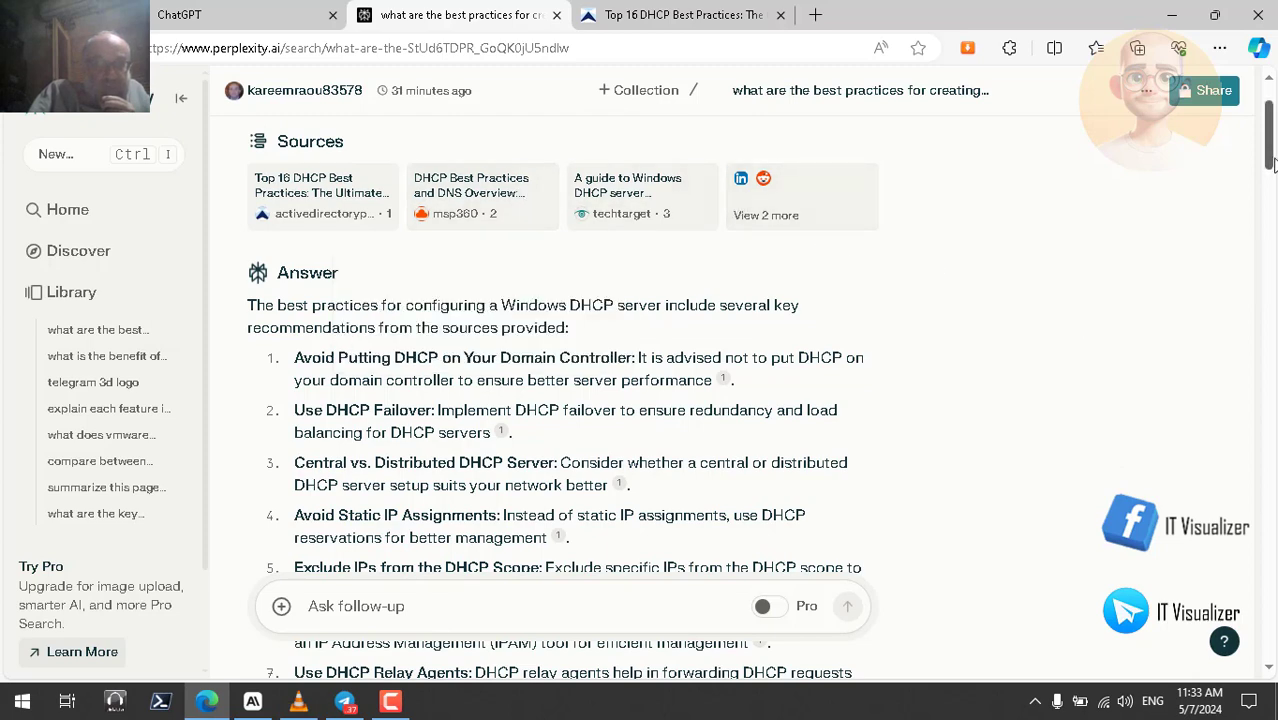
{"action": "left_click_drag", "start_coordinate": [1272, 157], "coordinate": [1272, 169]}
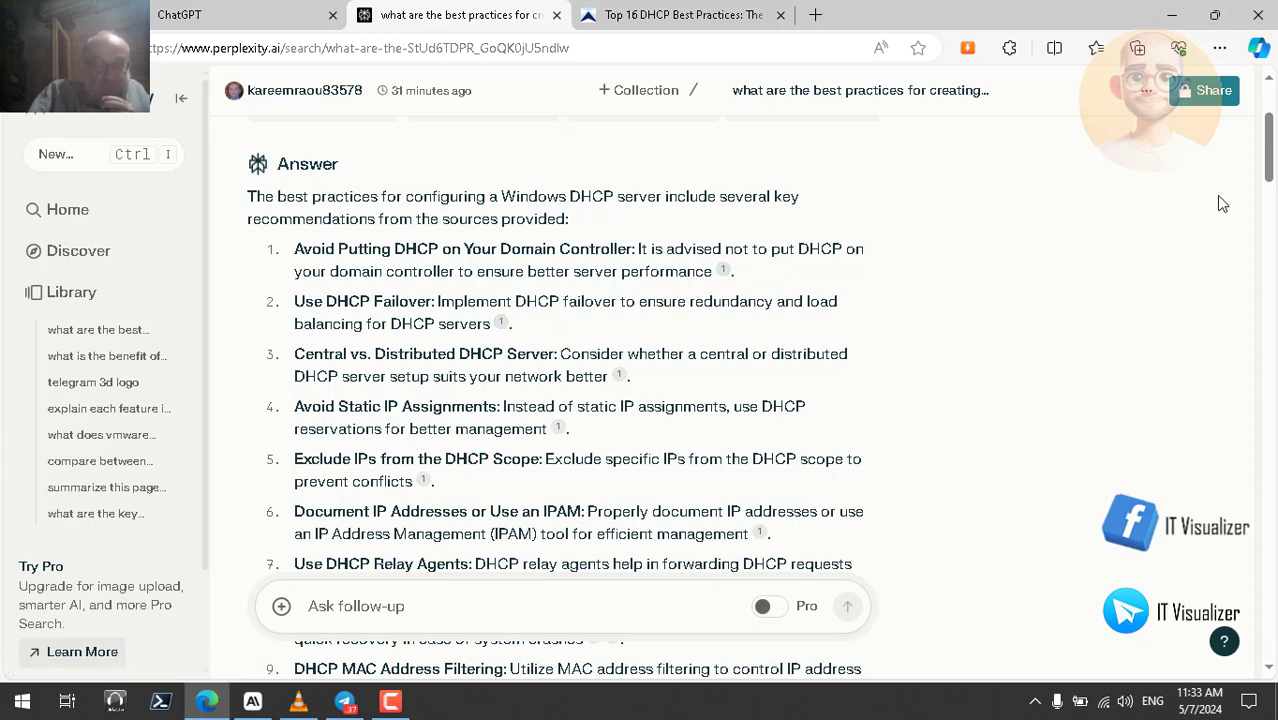
{"action": "scroll", "coordinate": [1270, 175], "scroll_direction": "up", "scroll_amount": 2}
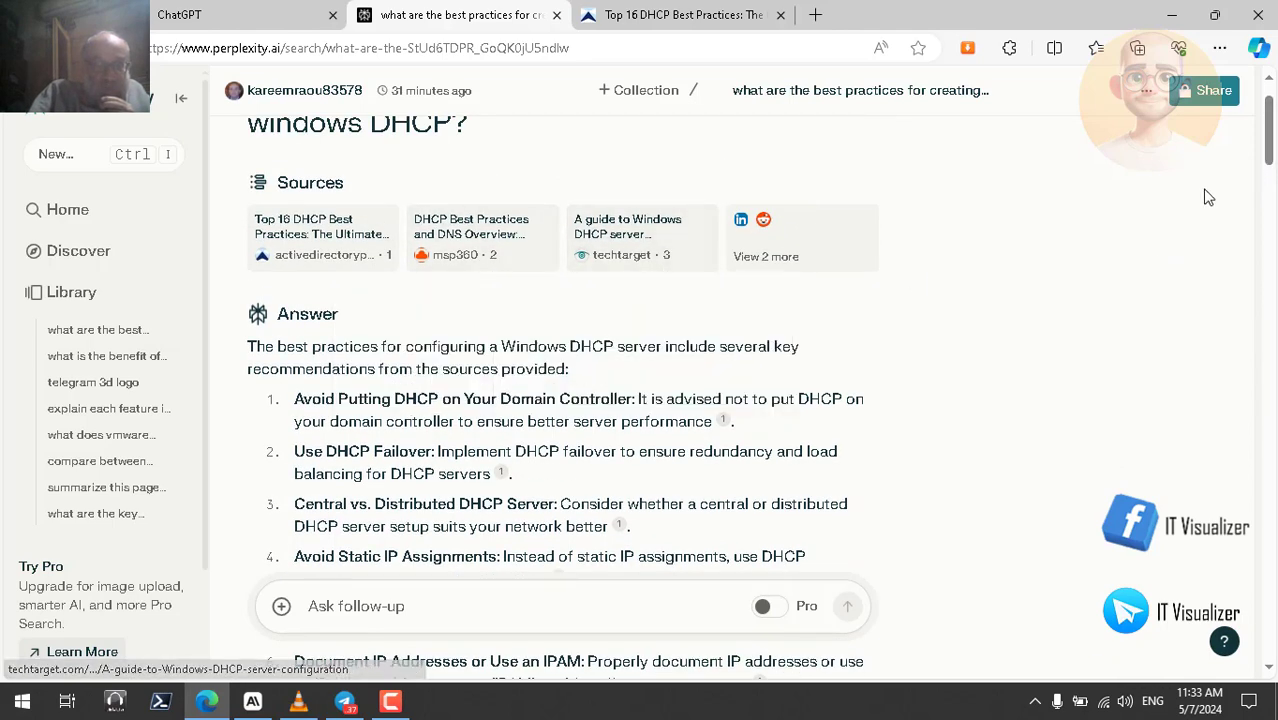
{"action": "scroll", "coordinate": [1270, 155], "scroll_direction": "down", "scroll_amount": 1}
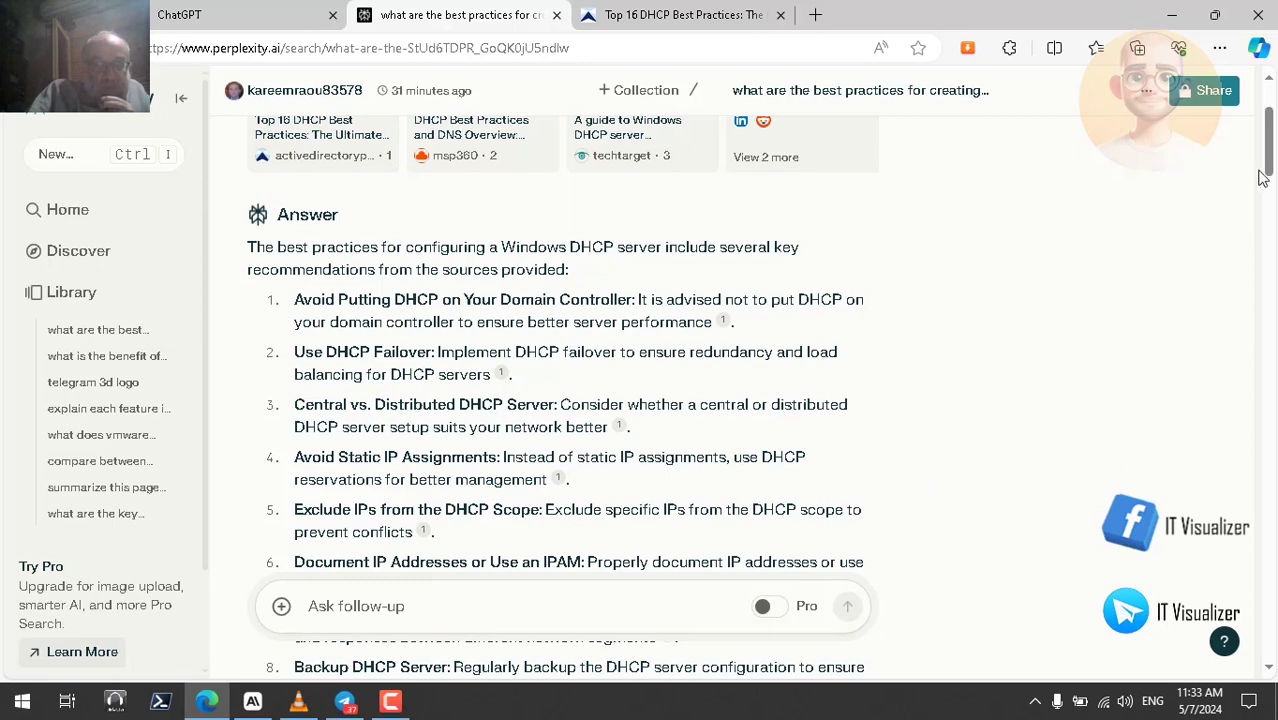
{"action": "left_click_drag", "start_coordinate": [1268, 172], "coordinate": [1268, 182]}
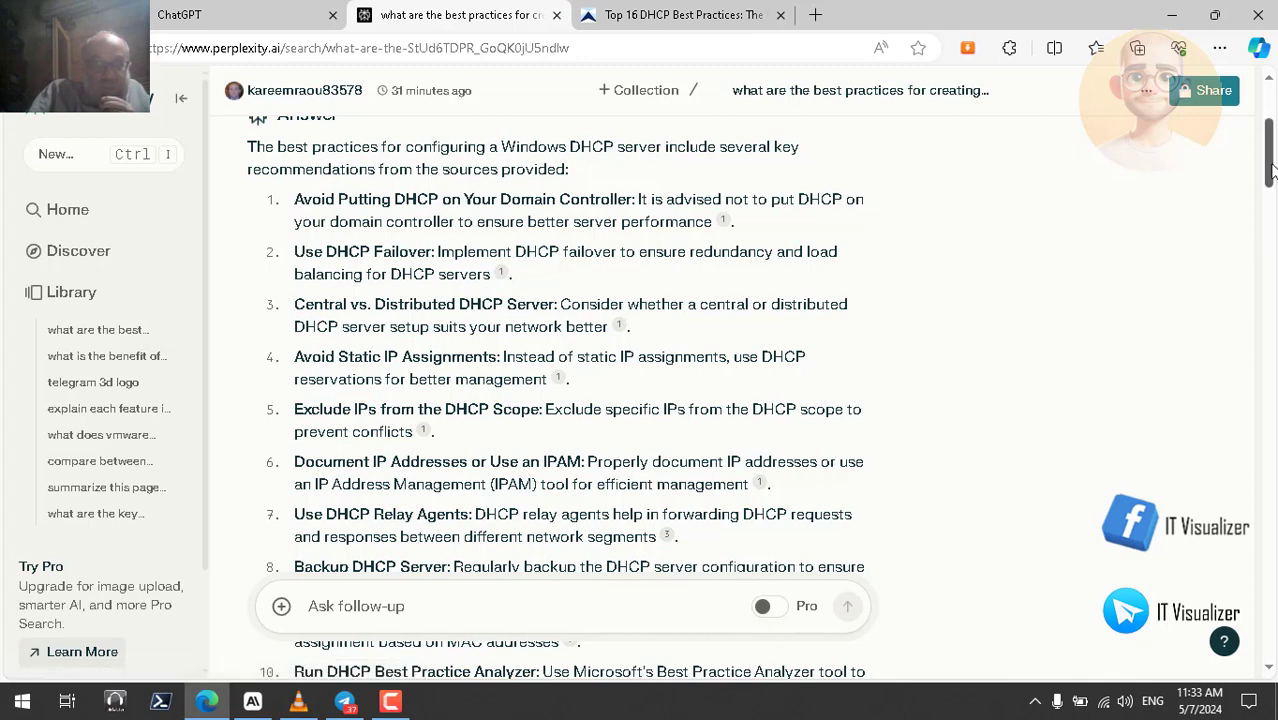
{"action": "scroll", "coordinate": [666, 144], "scroll_direction": "up", "scroll_amount": 1}
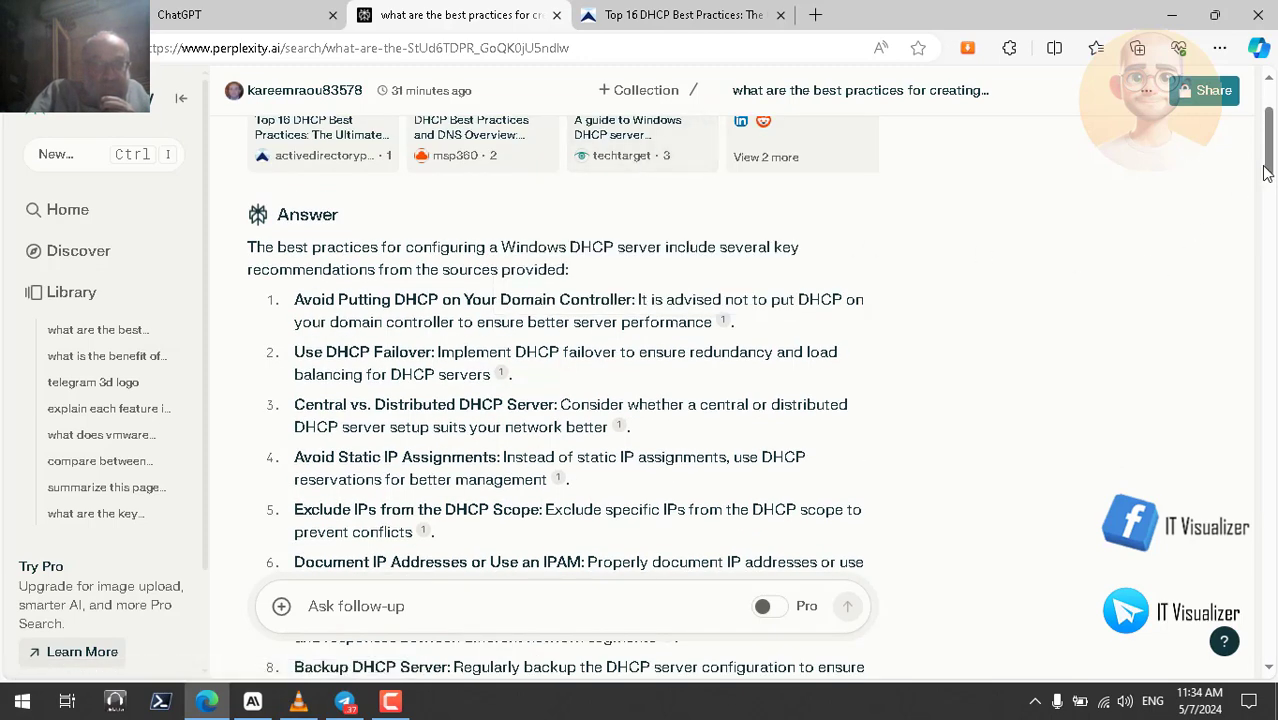
{"action": "left_click_drag", "start_coordinate": [1268, 168], "coordinate": [1270, 298]}
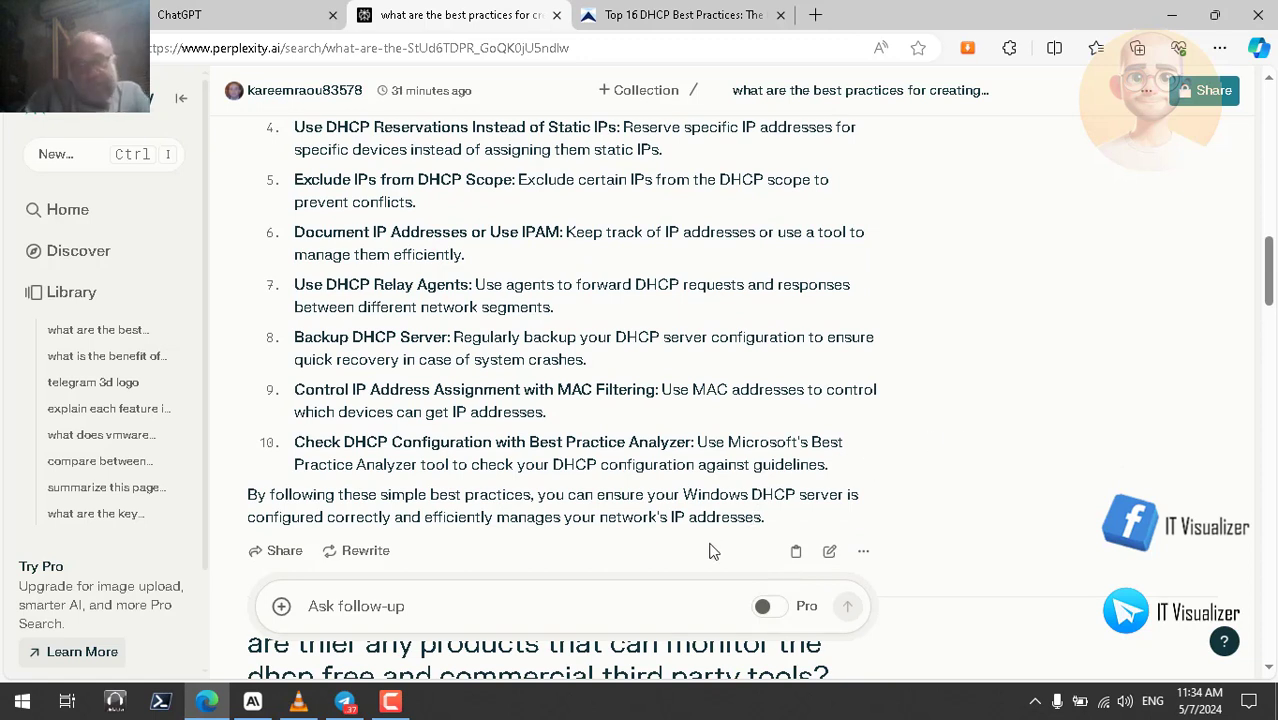
{"action": "left_click_drag", "start_coordinate": [768, 520], "coordinate": [247, 175]}
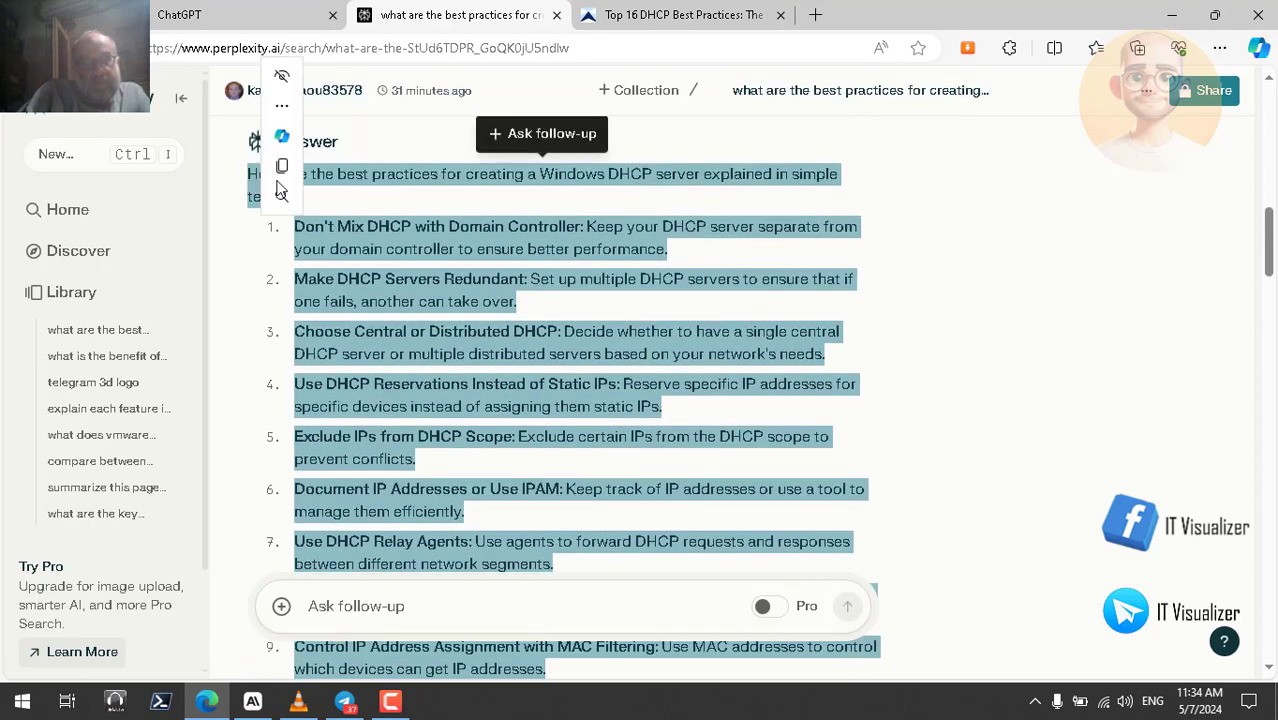
- Use 'Read aloud selection' on the simple-terms answer, scrolling along through tip 10 on the Best Practice Analyzer
{"action": "right_click", "coordinate": [445, 181]}
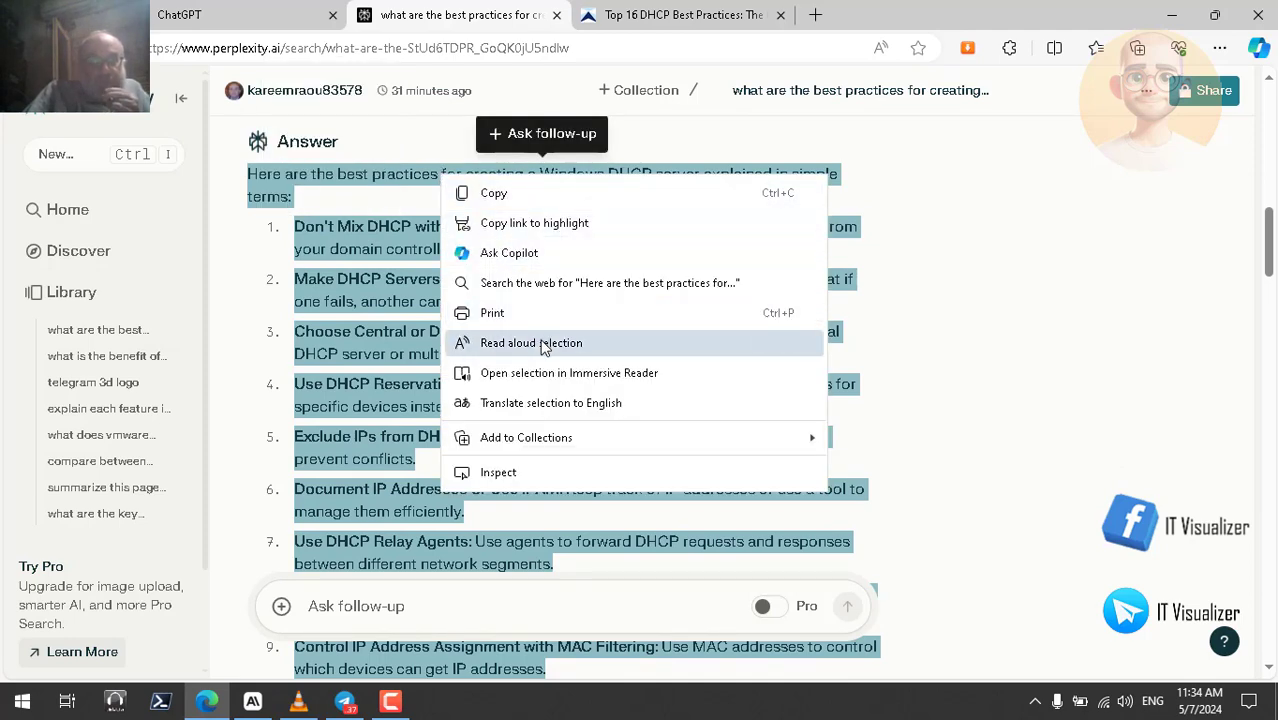
{"action": "left_click", "coordinate": [540, 343]}
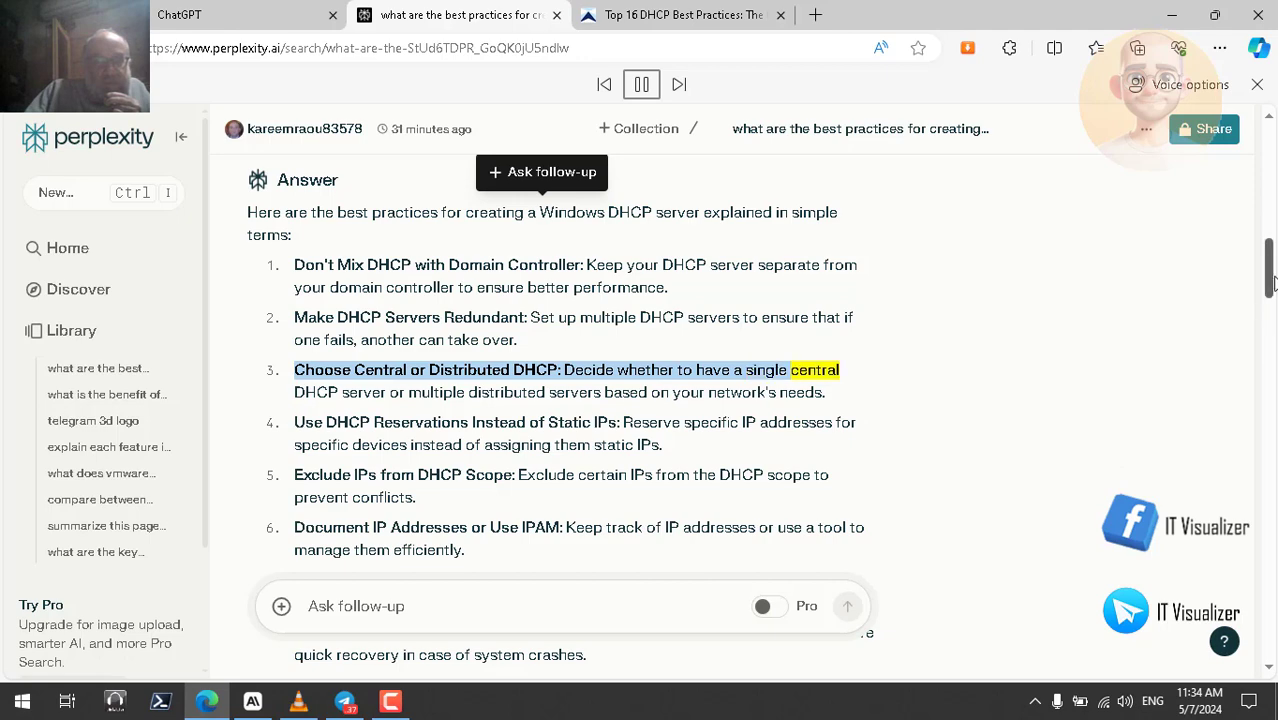
{"action": "scroll", "coordinate": [1270, 285], "scroll_direction": "down", "scroll_amount": 1}
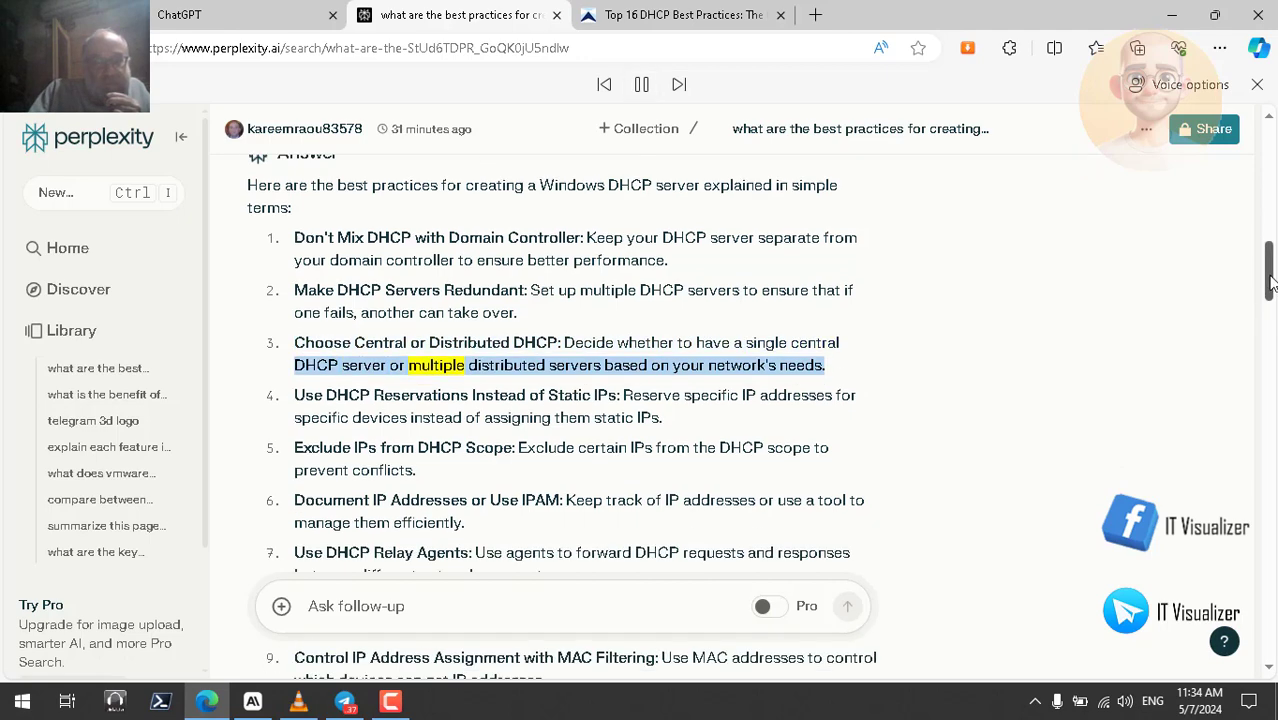
{"action": "scroll", "coordinate": [1270, 285], "scroll_direction": "down", "scroll_amount": 1}
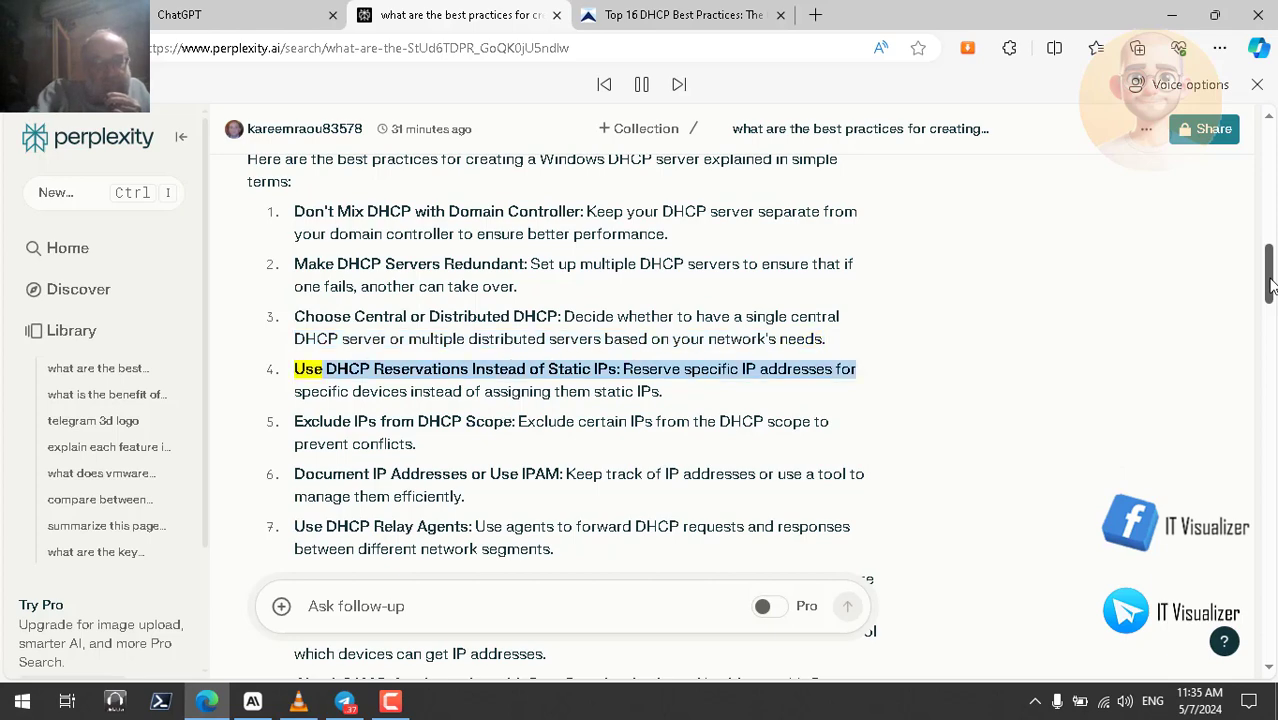
{"action": "scroll", "coordinate": [1270, 285], "scroll_direction": "down", "scroll_amount": 2}
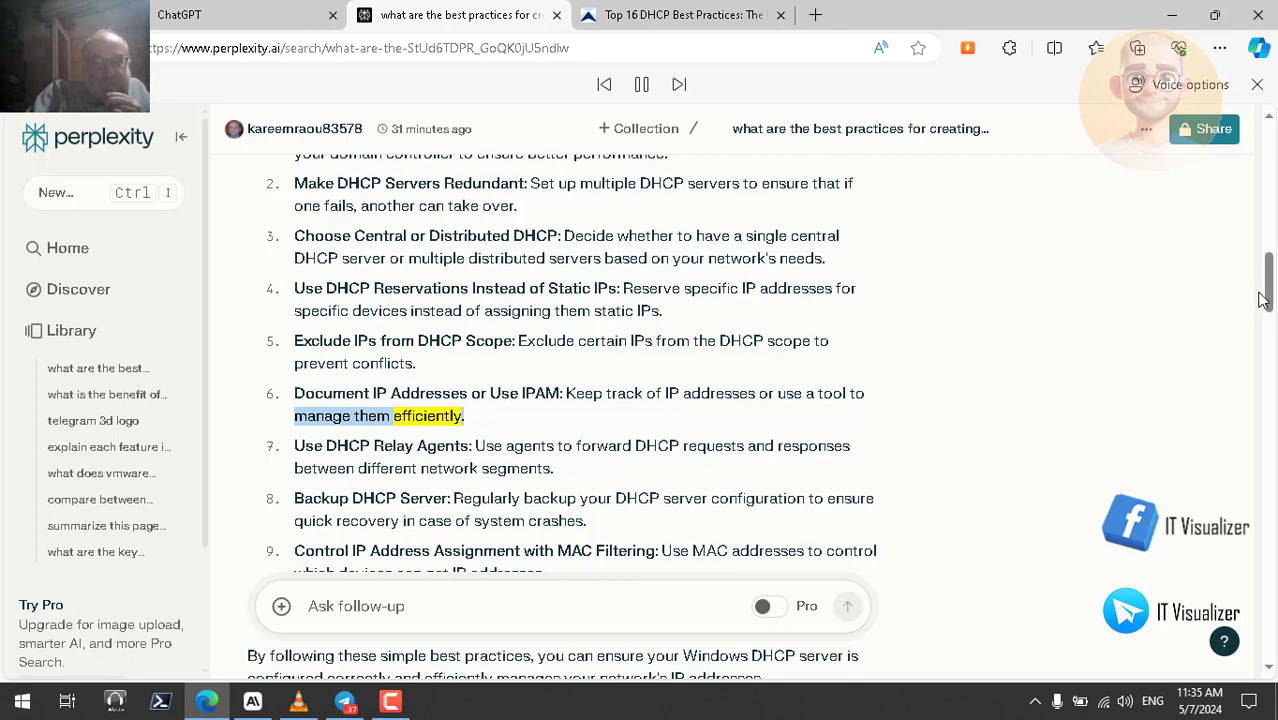
{"action": "left_click_drag", "start_coordinate": [1270, 298], "coordinate": [1270, 310]}
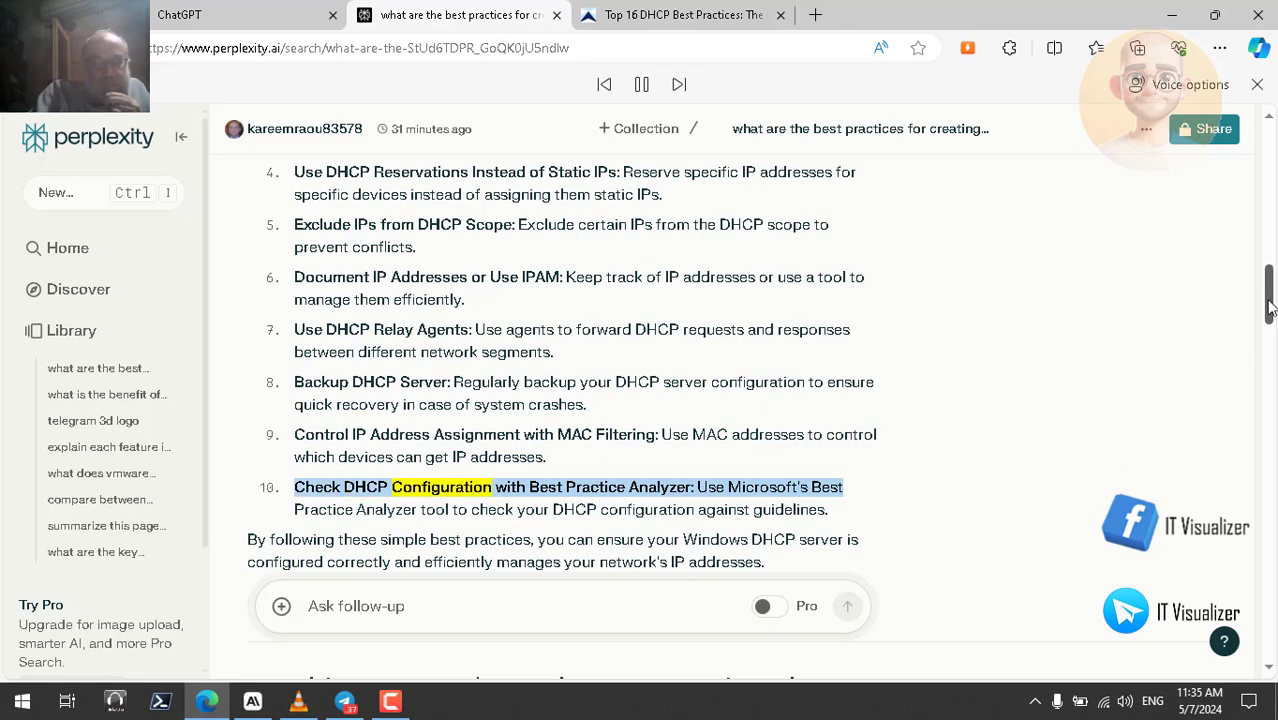
{"action": "left_click_drag", "start_coordinate": [1270, 308], "coordinate": [1270, 318]}
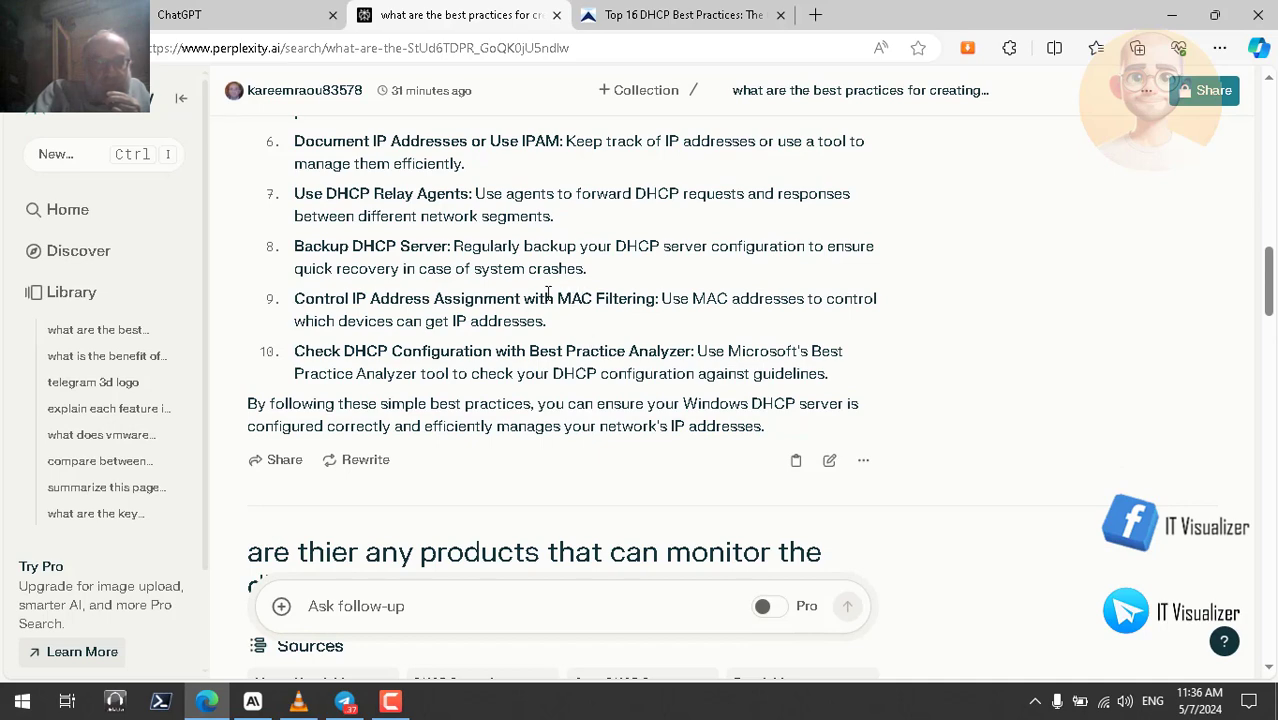
{"action": "left_click", "coordinate": [660, 20]}
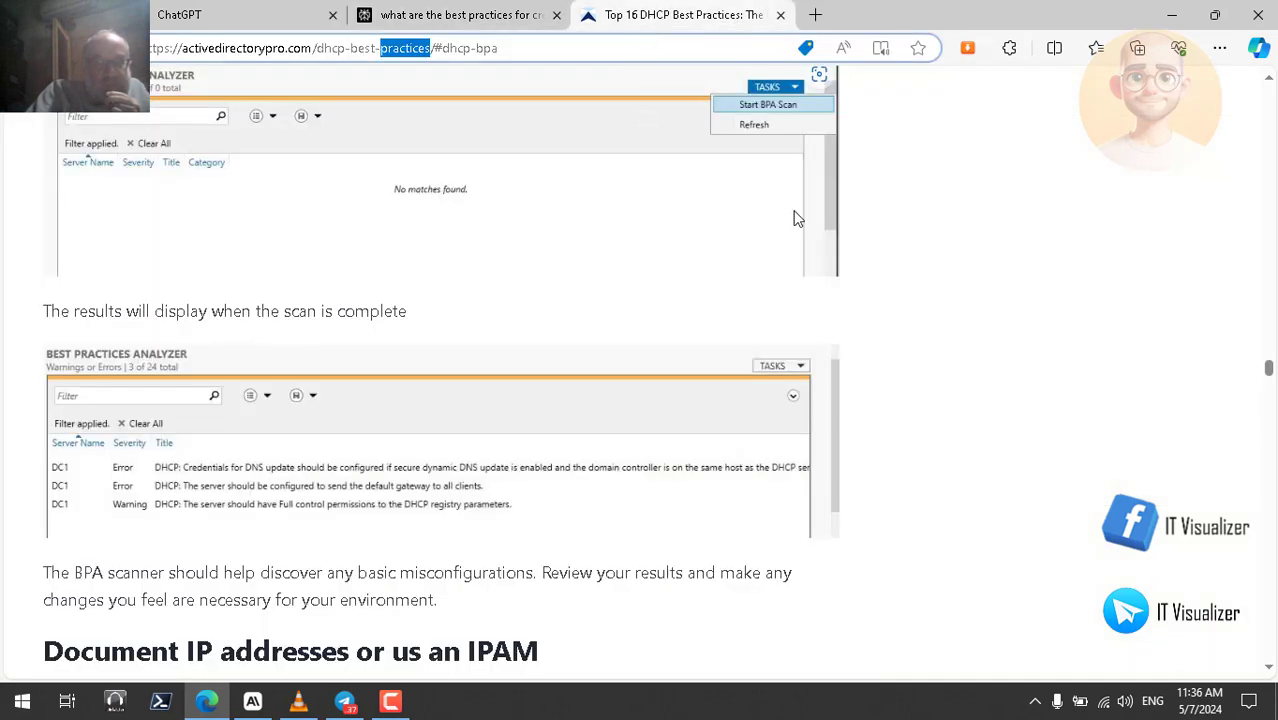
{"action": "left_click_drag", "start_coordinate": [1268, 371], "coordinate": [1274, 104]}
{"action": "scroll", "coordinate": [1274, 108], "scroll_direction": "down", "scroll_amount": 1}
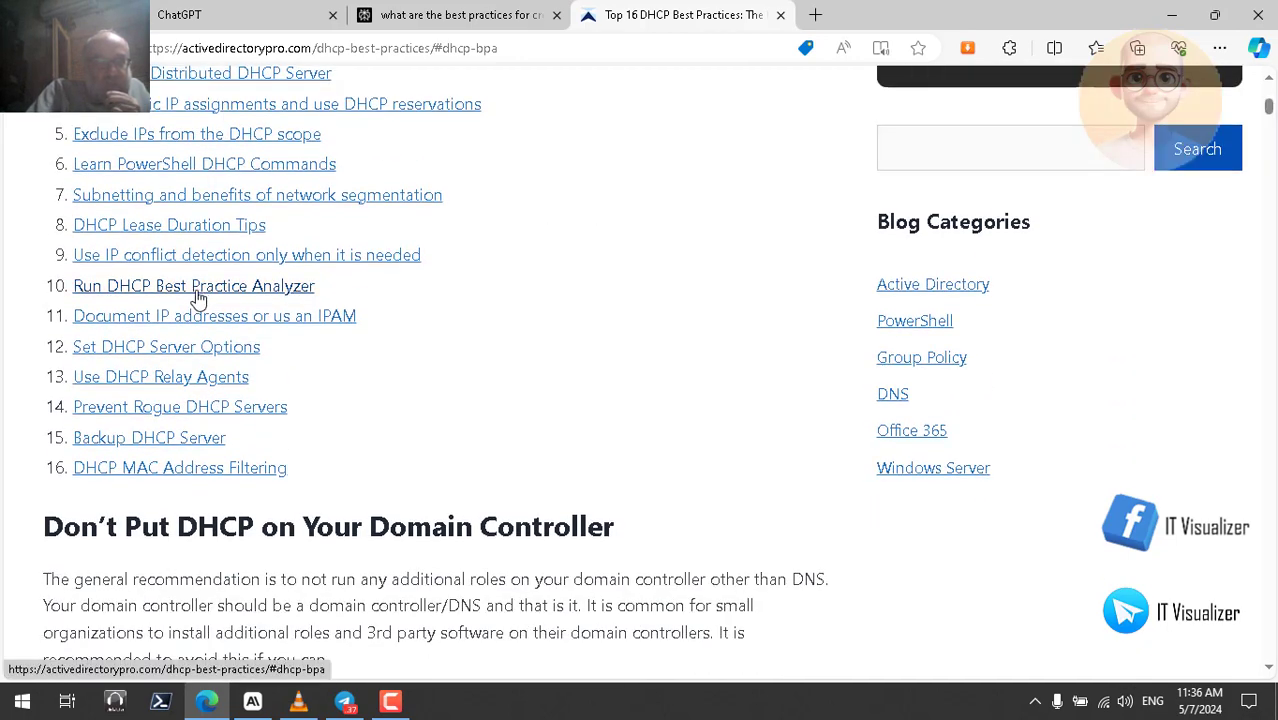
{"action": "left_click", "coordinate": [172, 471]}
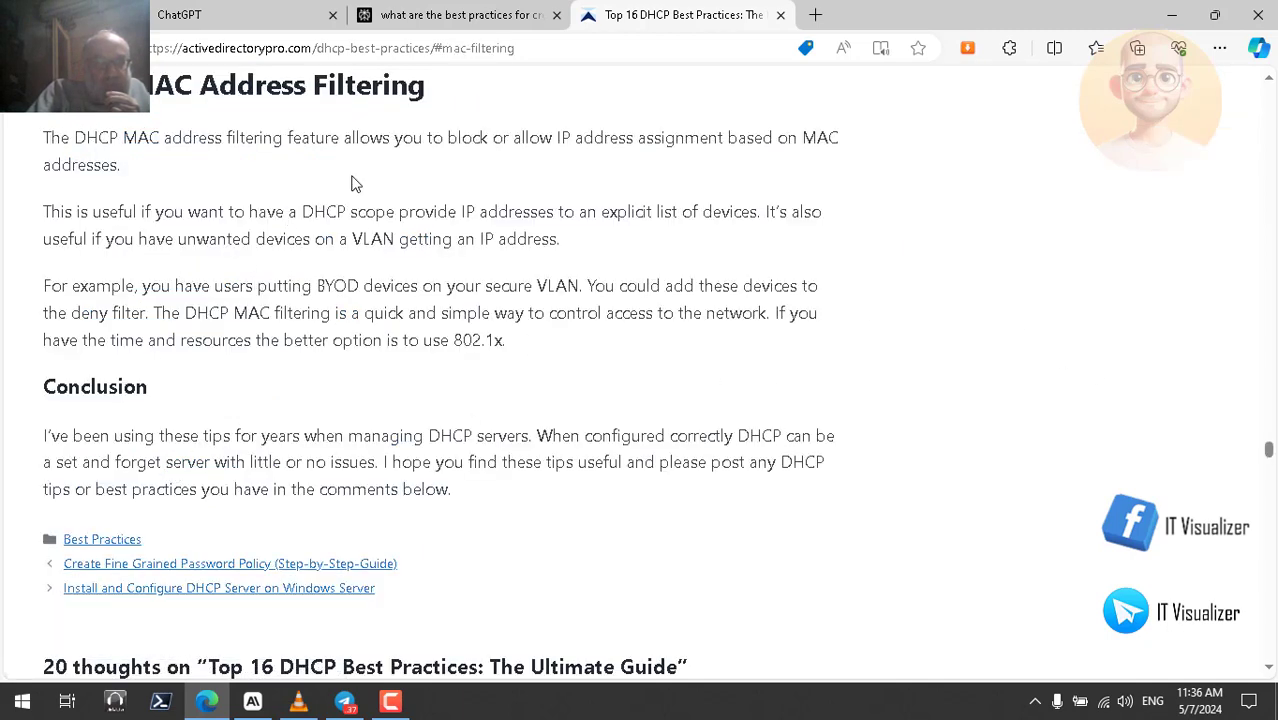
{"action": "left_click", "coordinate": [300, 701]}
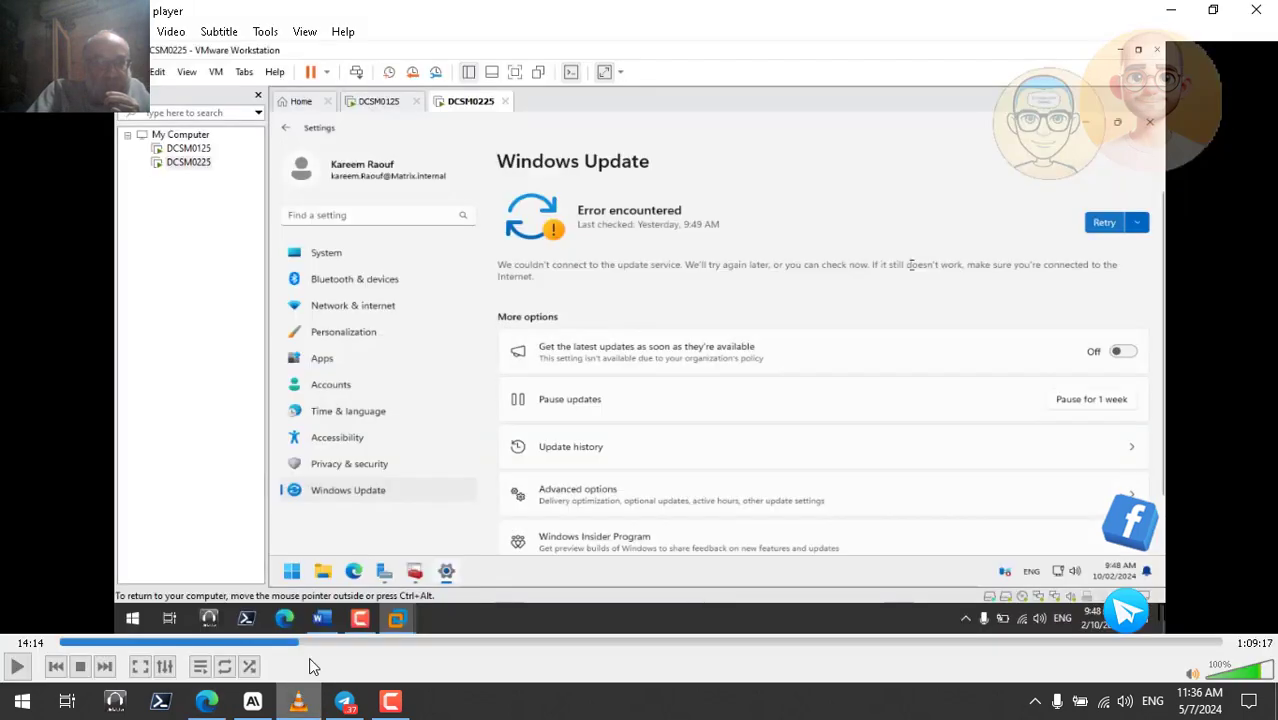
{"action": "left_click", "coordinate": [1172, 10]}
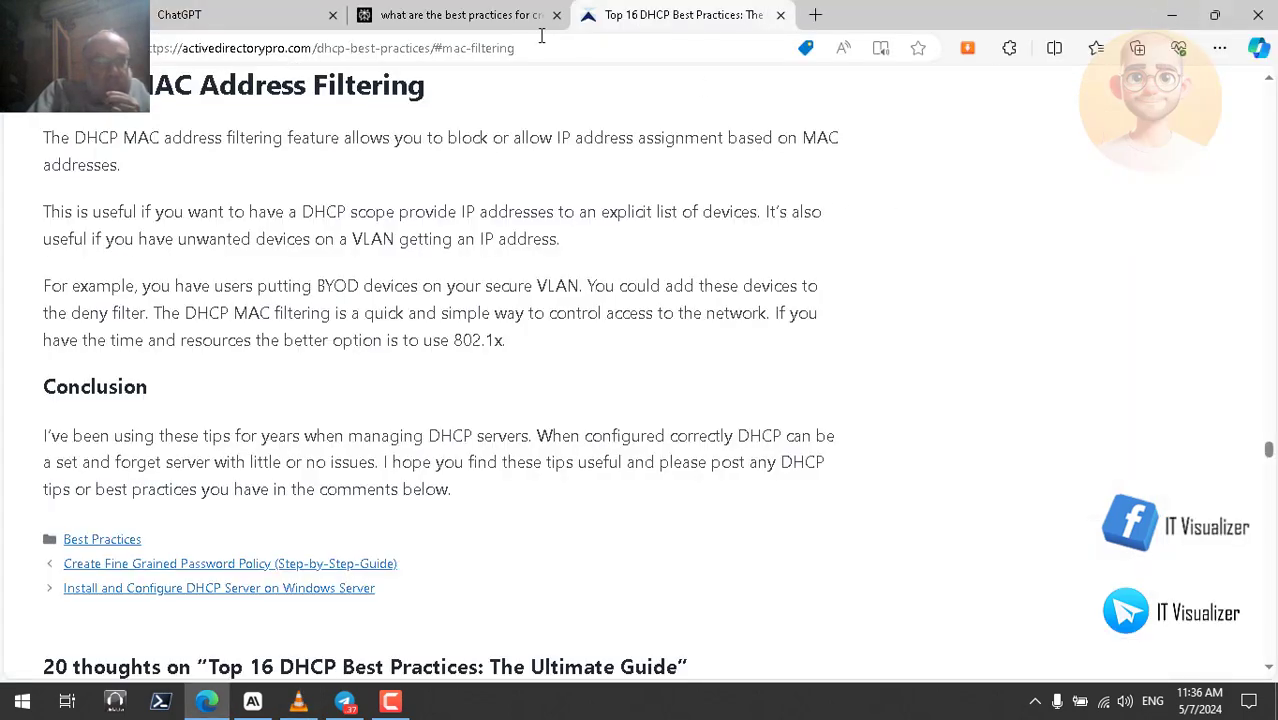
{"action": "left_click", "coordinate": [468, 16]}
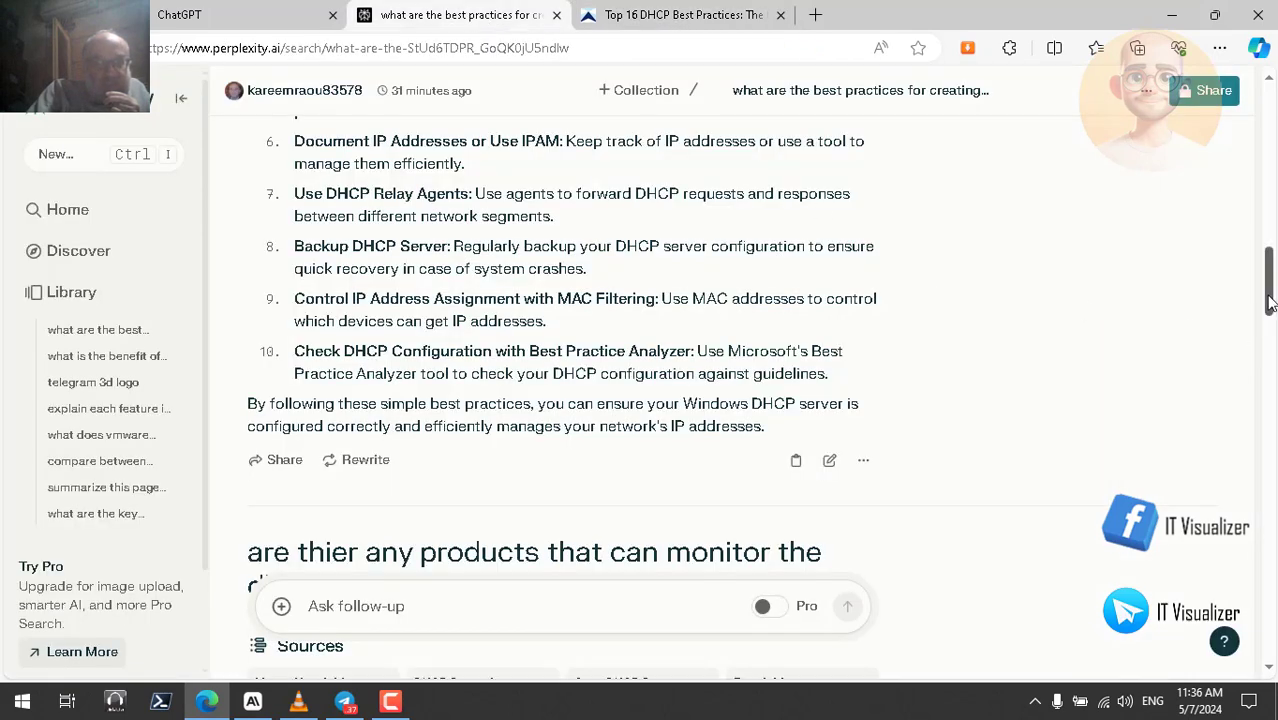
- Select the monitoring-products answer naming PRTG and OpUtils and use 'Read aloud selection', scrolling along
{"action": "left_click_drag", "start_coordinate": [1270, 303], "coordinate": [1270, 379]}
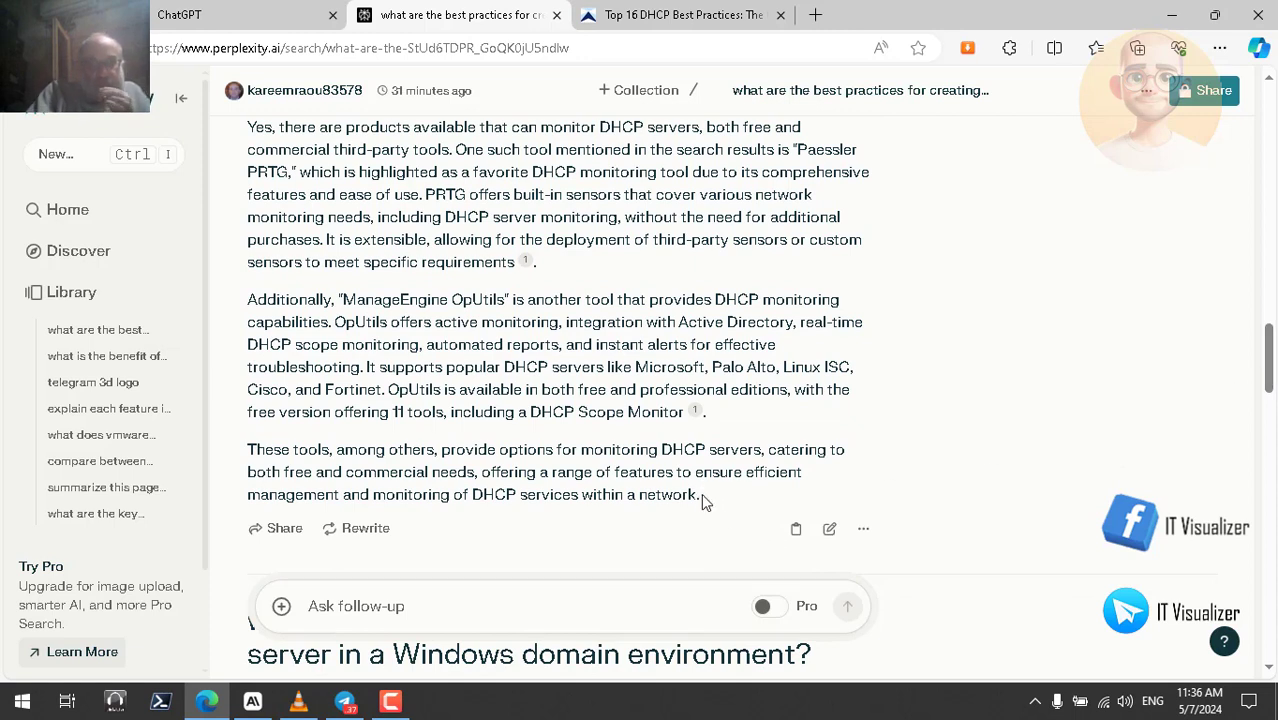
{"action": "left_click_drag", "start_coordinate": [701, 495], "coordinate": [246, 128]}
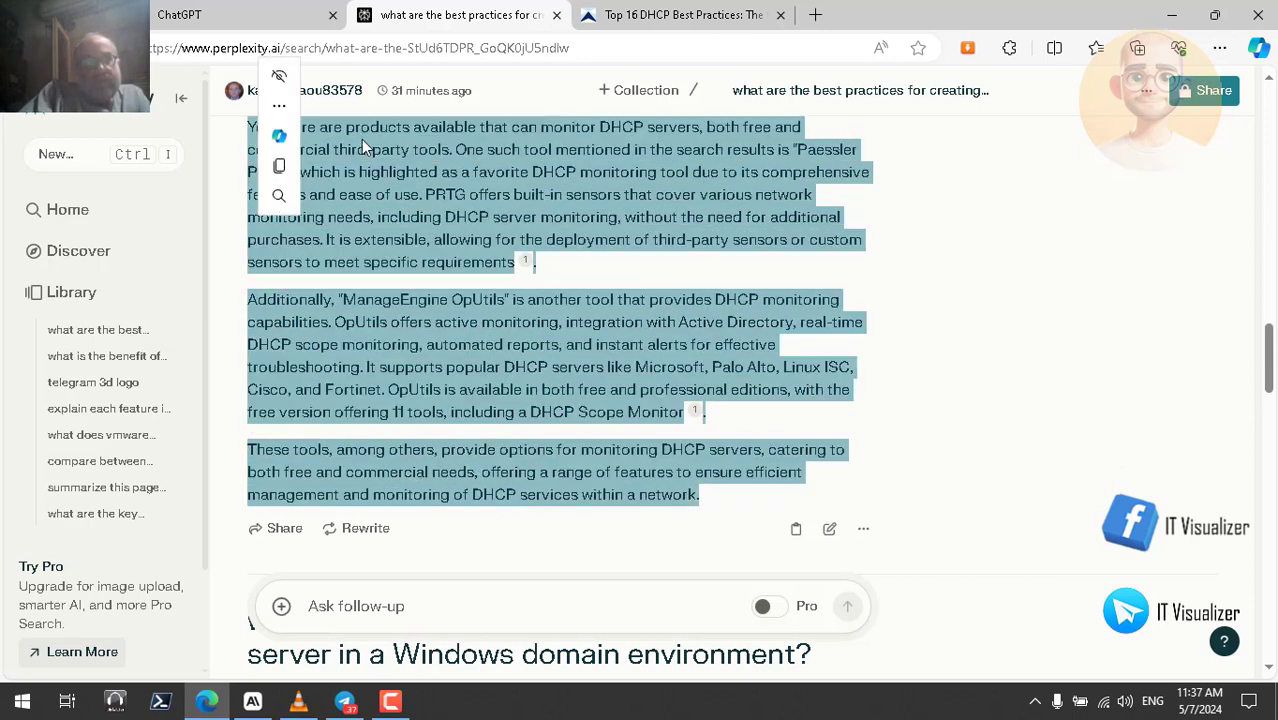
{"action": "right_click", "coordinate": [429, 128]}
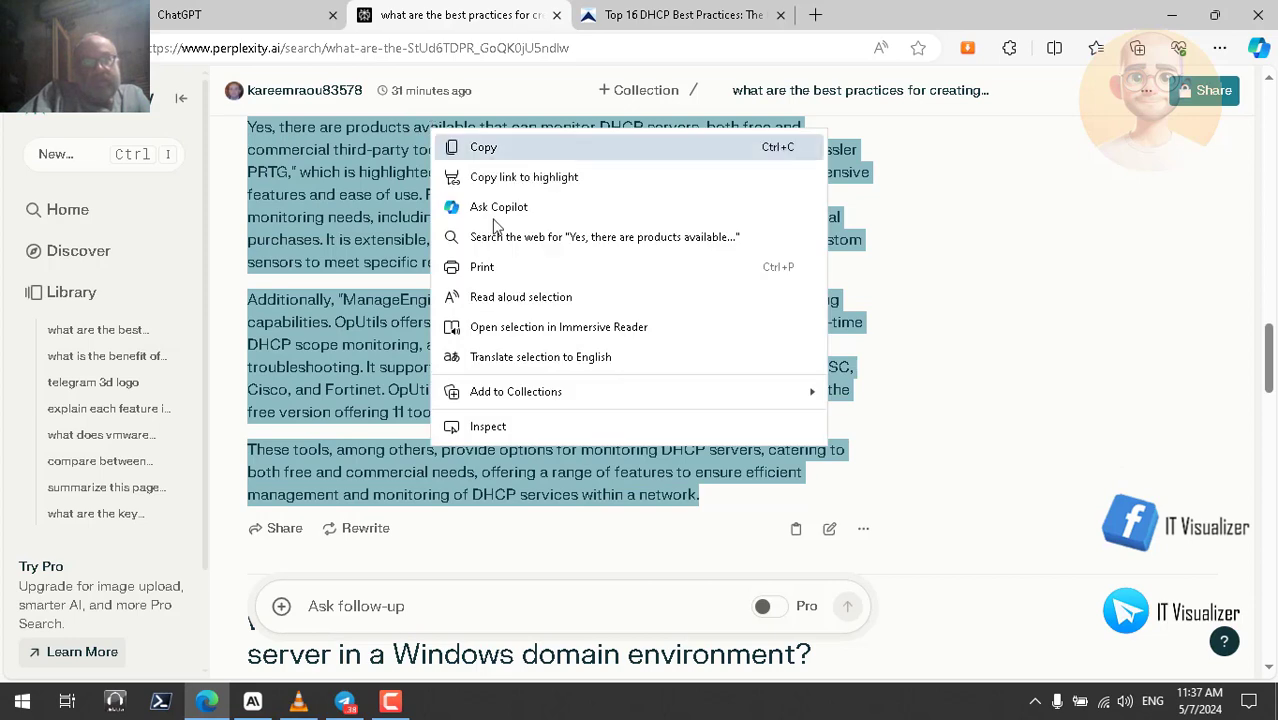
{"action": "left_click", "coordinate": [527, 300]}
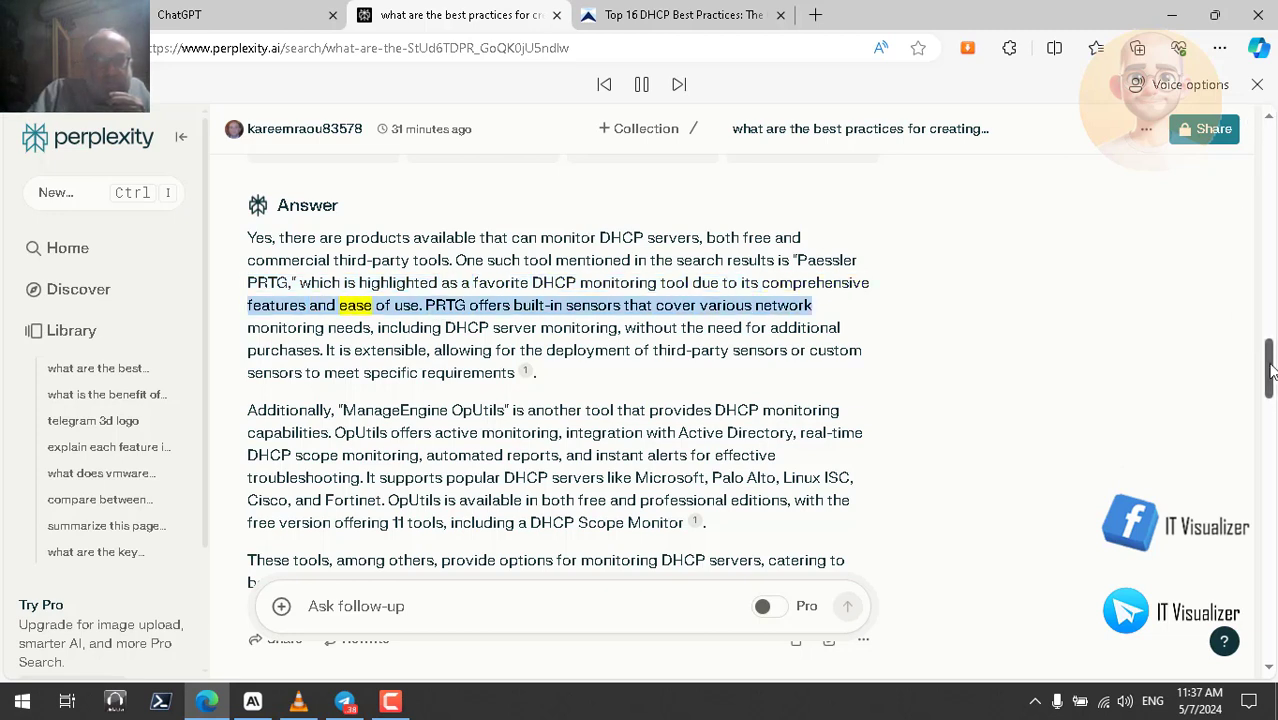
{"action": "left_click_drag", "start_coordinate": [1270, 375], "coordinate": [1270, 368]}
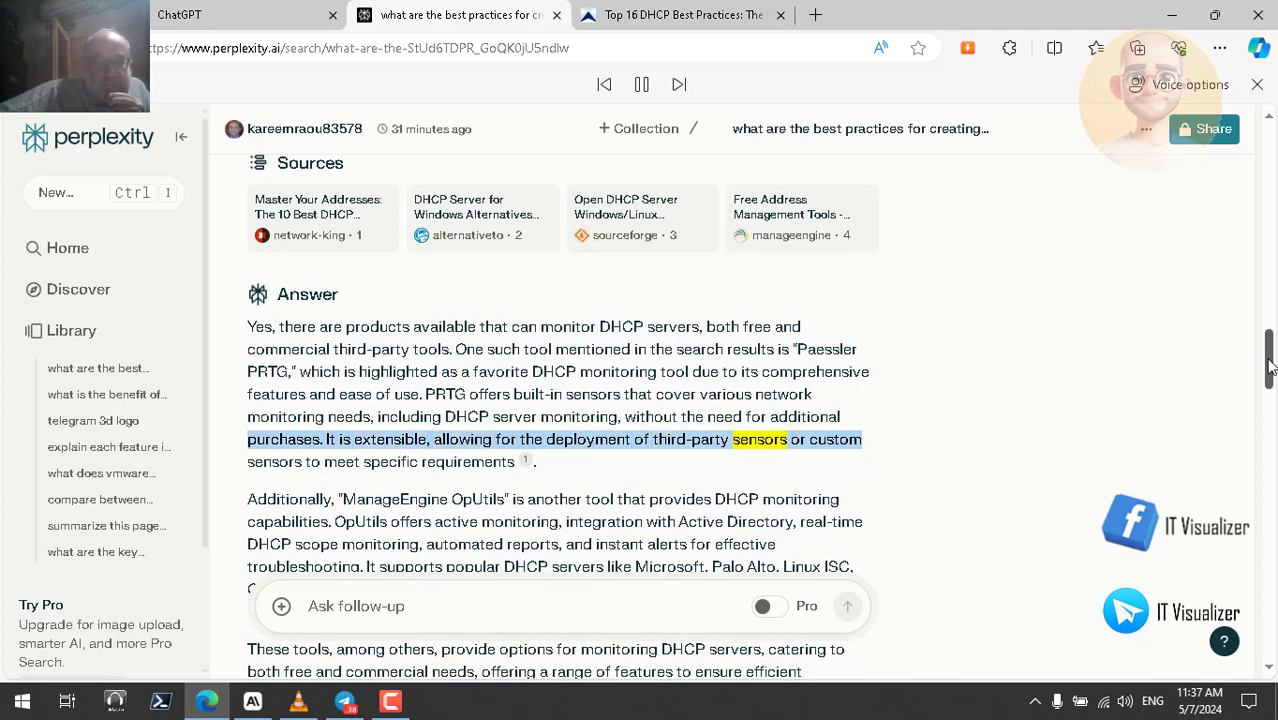
{"action": "left_click_drag", "start_coordinate": [1270, 368], "coordinate": [1270, 386]}
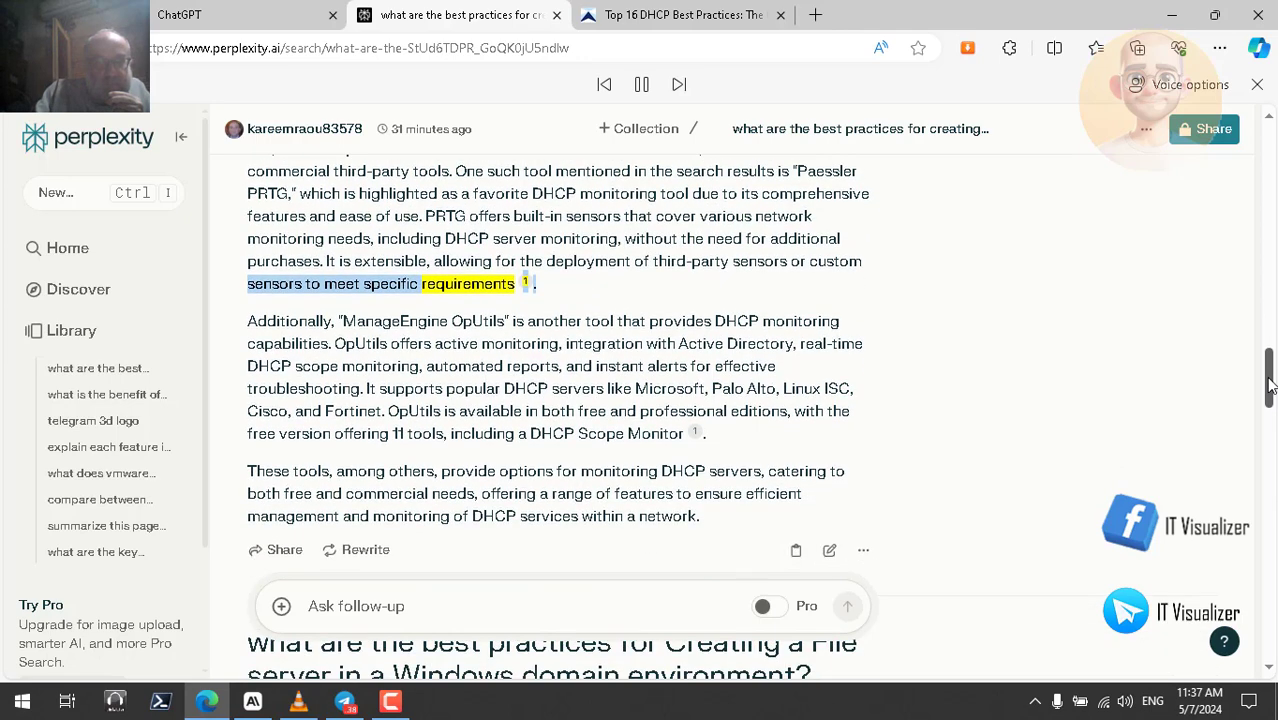
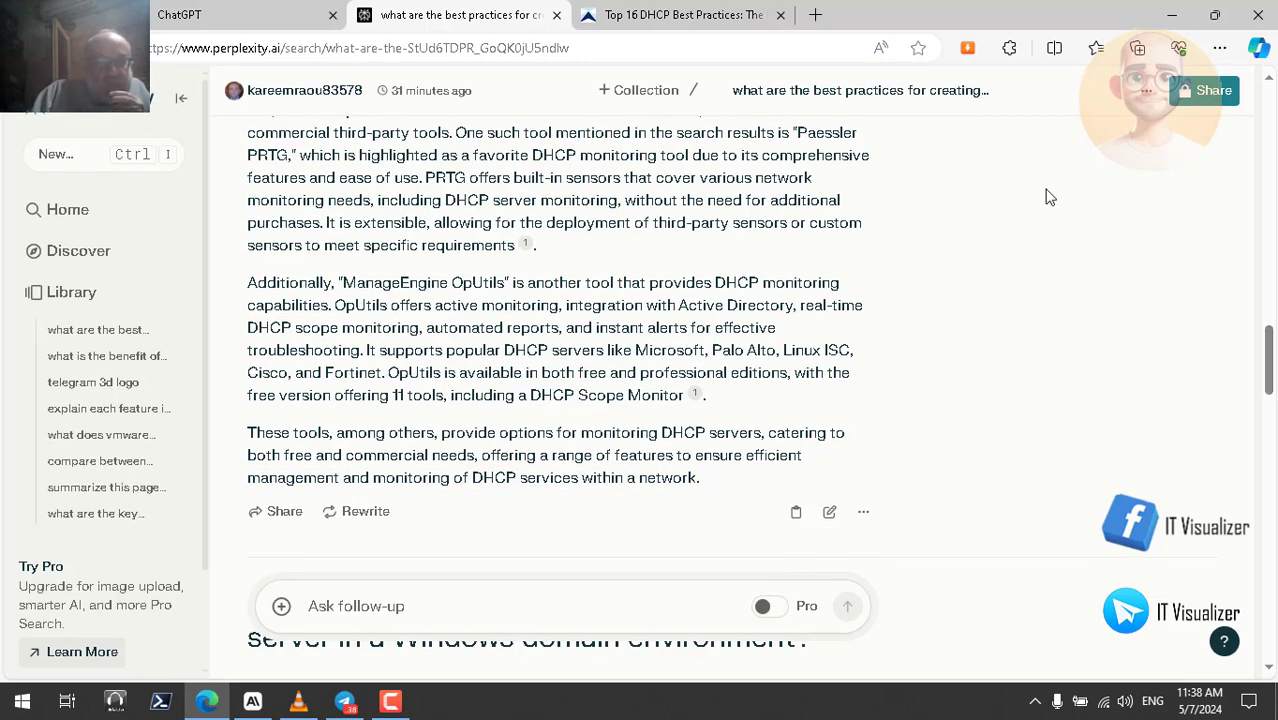
- Glance at the Top 16 DHCP Best Practices article, then return to ChatGPT's summary of it
{"action": "left_click", "coordinate": [652, 17]}
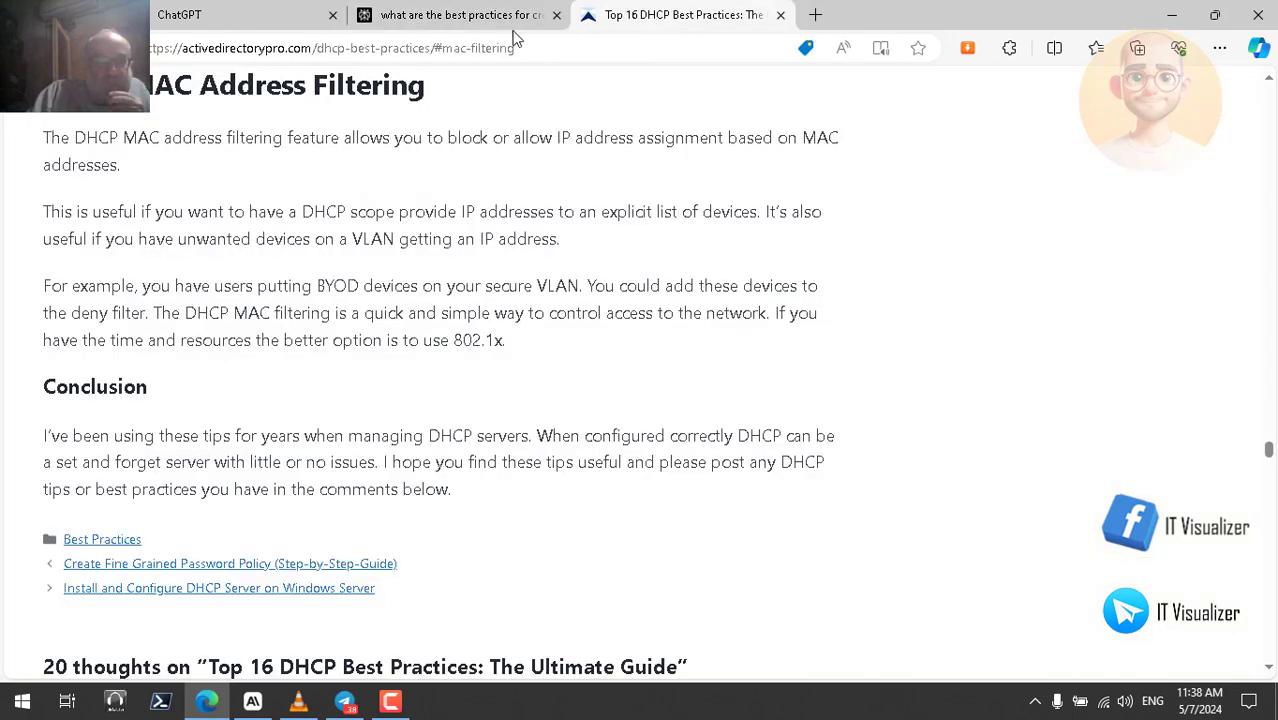
{"action": "left_click", "coordinate": [226, 22]}
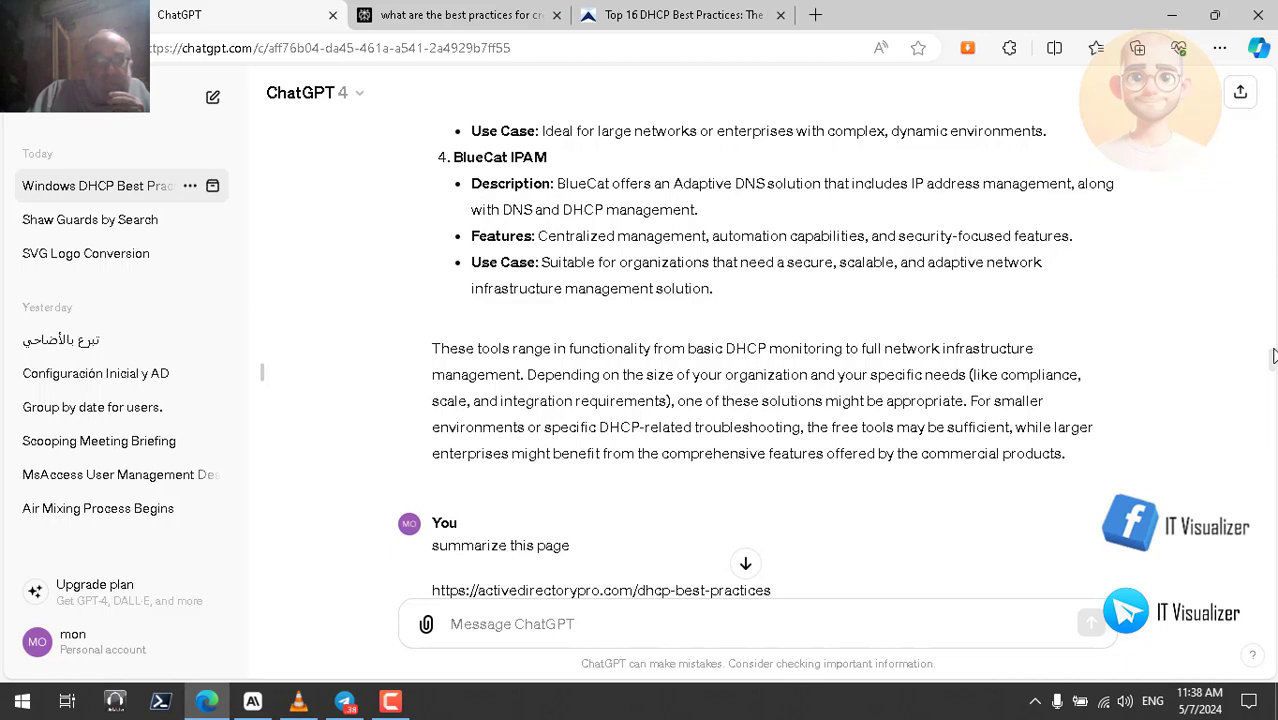
{"action": "scroll", "coordinate": [1272, 365], "scroll_direction": "down", "scroll_amount": 4}
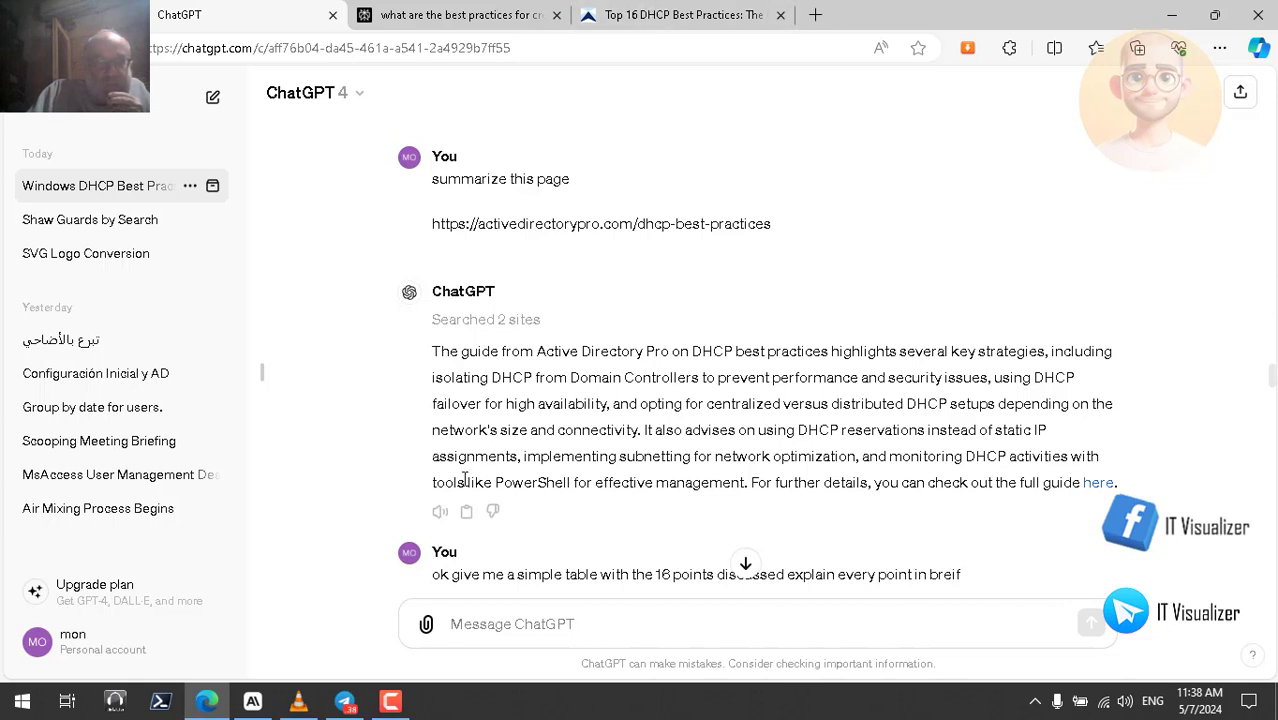
- Play ChatGPT's summary of the activedirectorypro guide aloud while checking the original article
{"action": "left_click", "coordinate": [440, 511]}
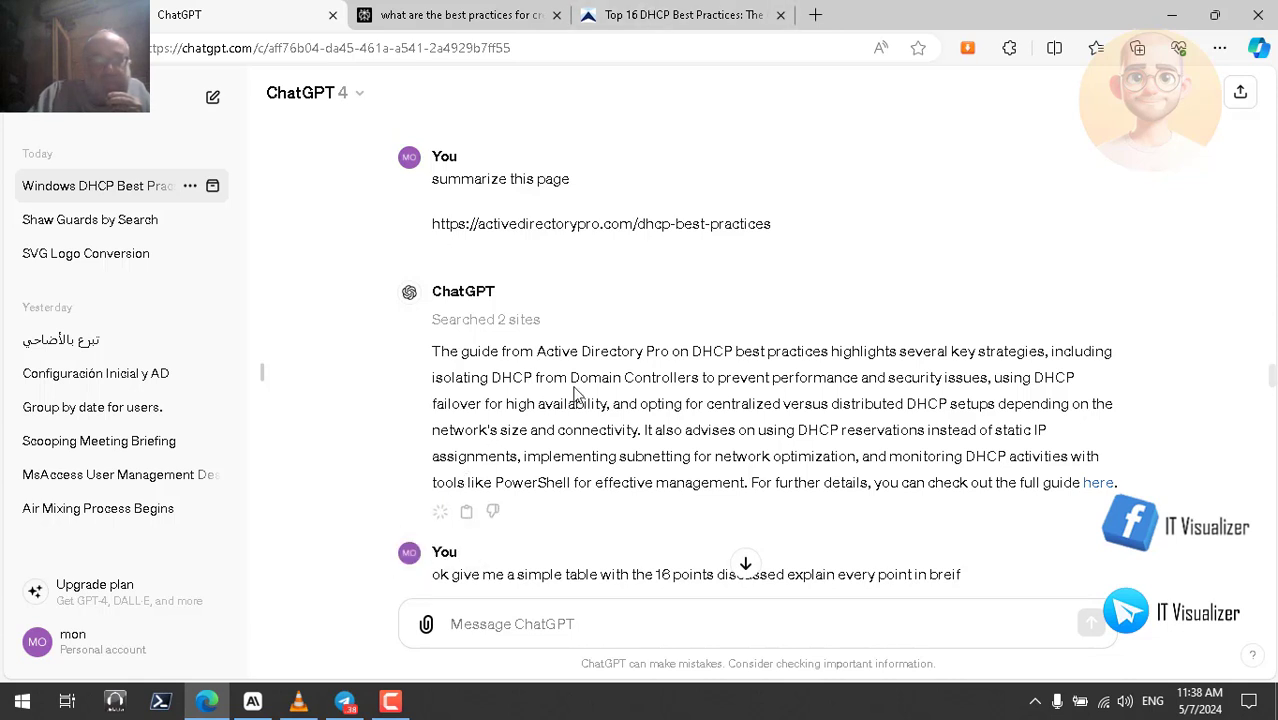
{"action": "left_click", "coordinate": [659, 17]}
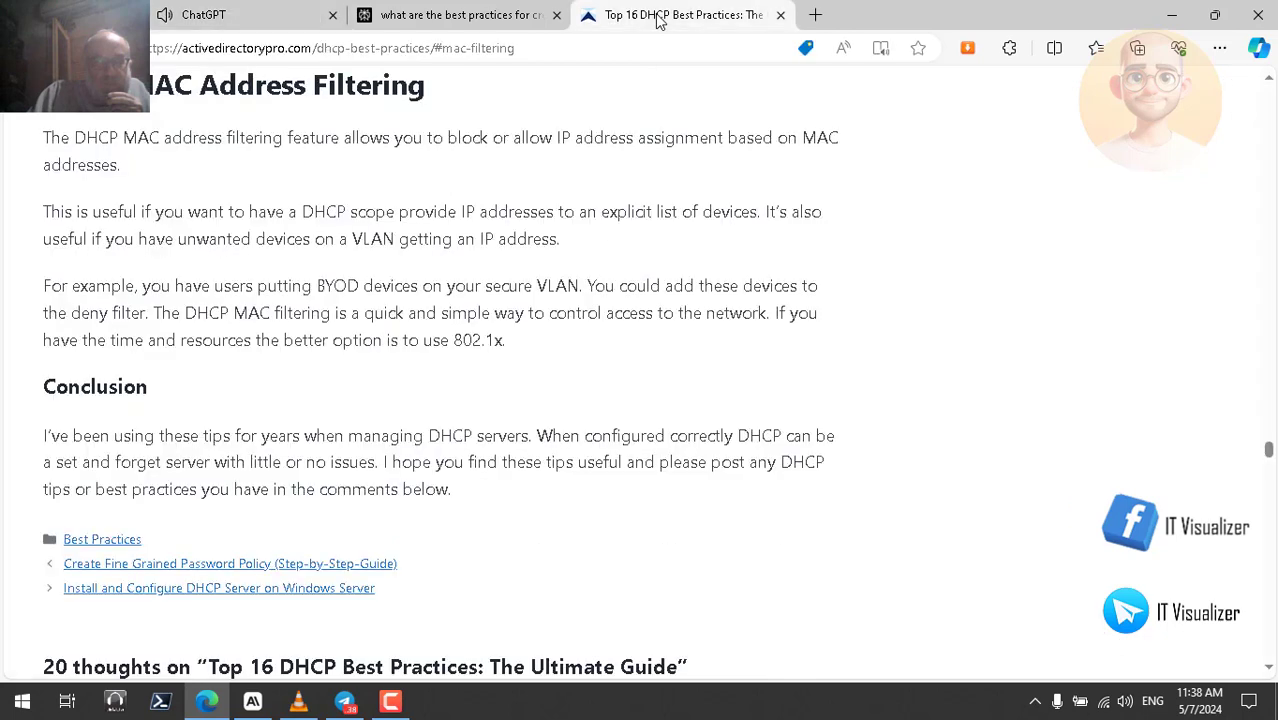
{"action": "left_click", "coordinate": [200, 15]}
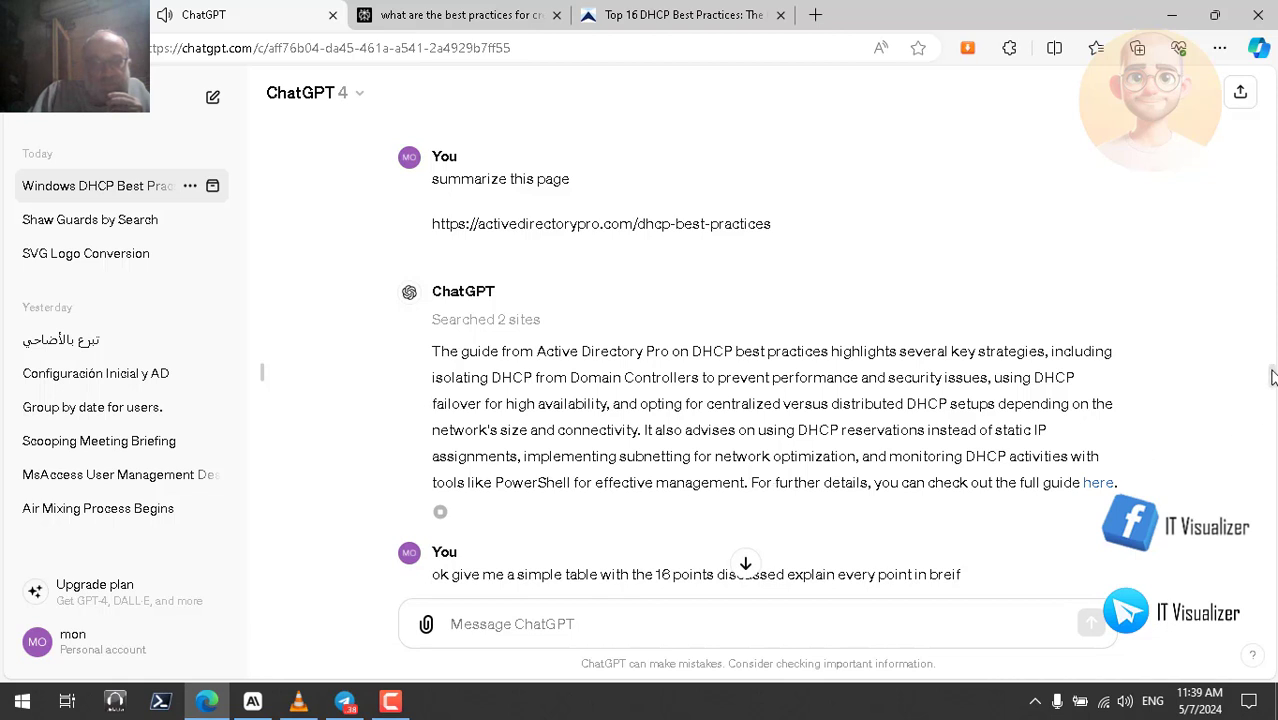
- Play the 16-point Point/Explanation DHCP table reply aloud, then return to its top
{"action": "scroll", "coordinate": [1272, 378], "scroll_direction": "down", "scroll_amount": 1}
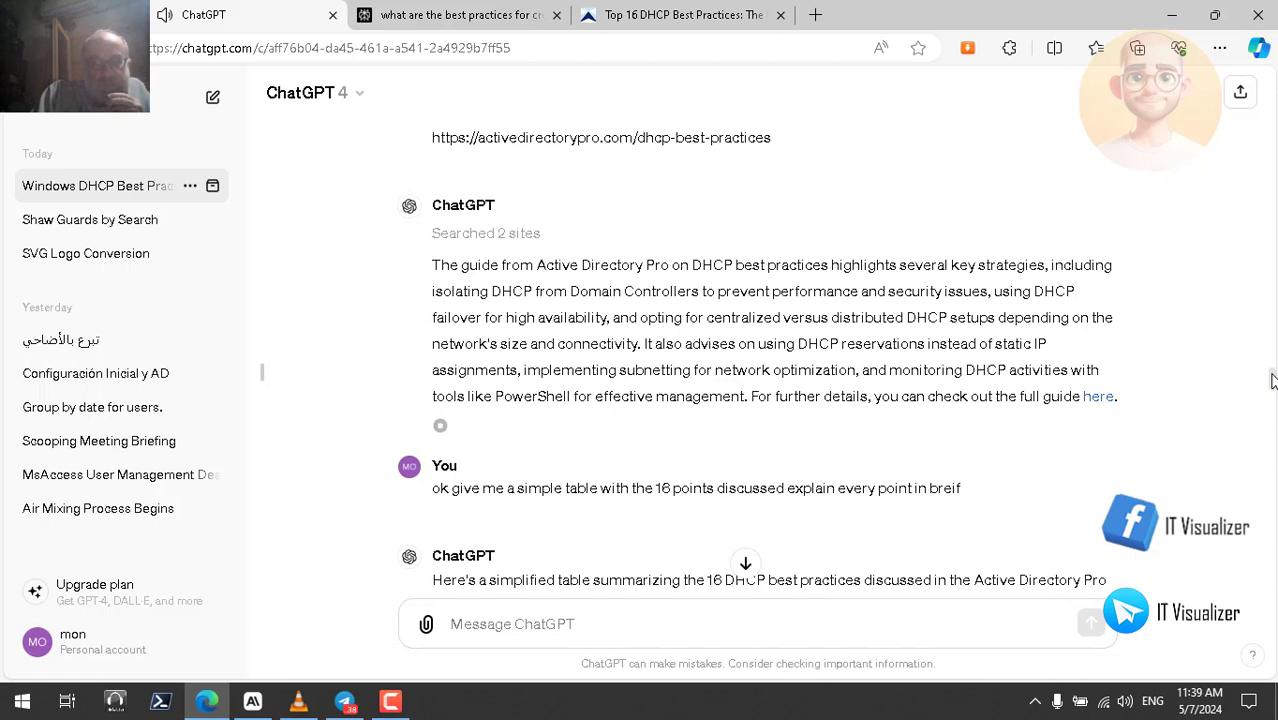
{"action": "scroll", "coordinate": [1272, 382], "scroll_direction": "down", "scroll_amount": 1}
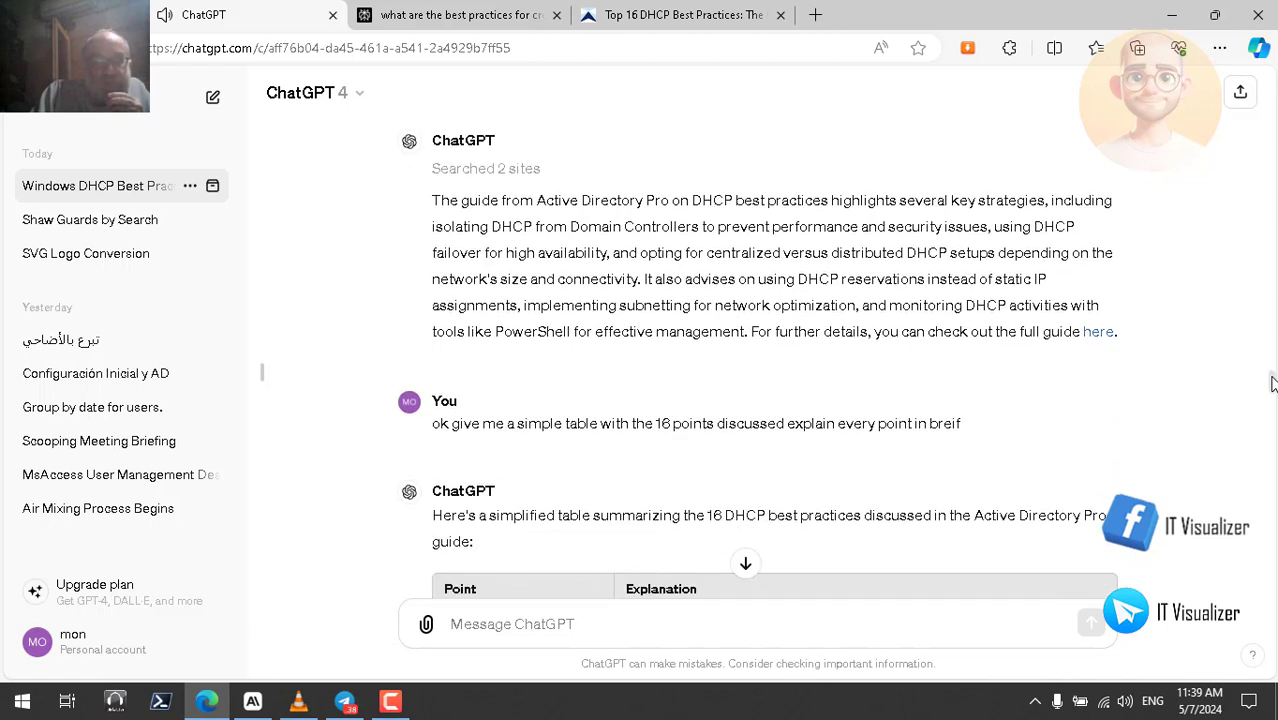
{"action": "scroll", "coordinate": [1272, 383], "scroll_direction": "down", "scroll_amount": 1}
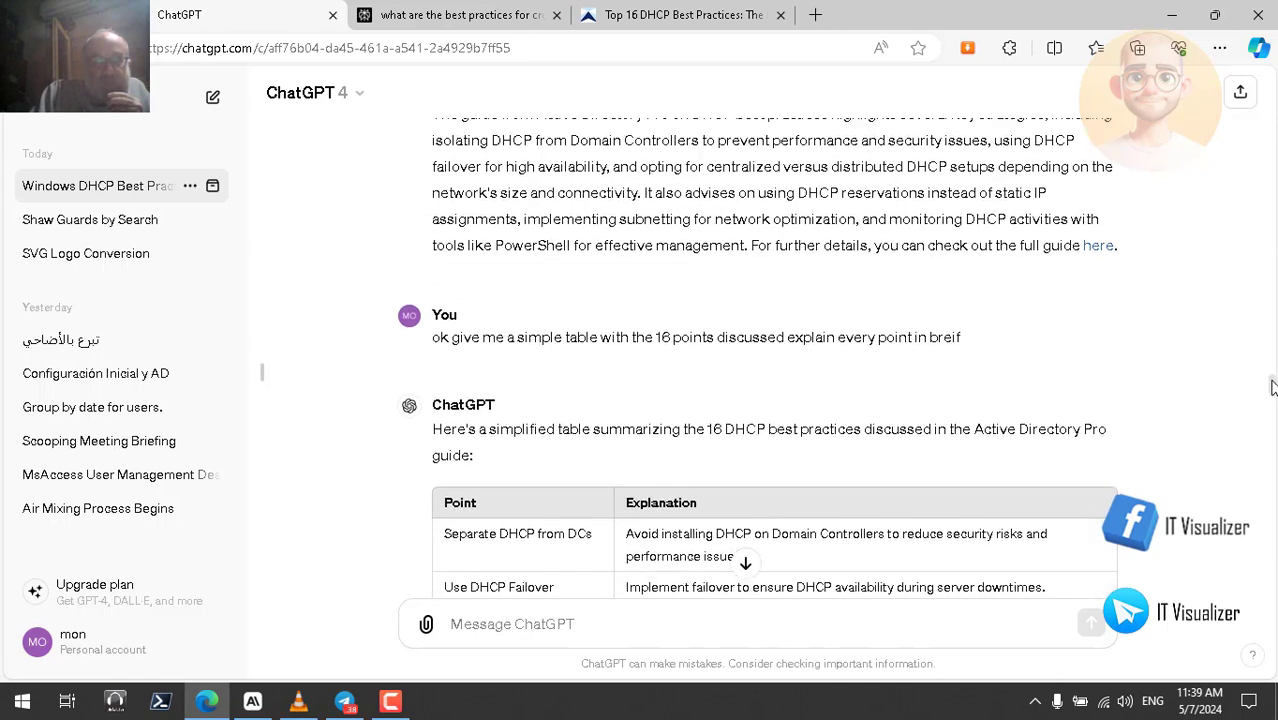
{"action": "scroll", "coordinate": [1272, 388], "scroll_direction": "down", "scroll_amount": 1}
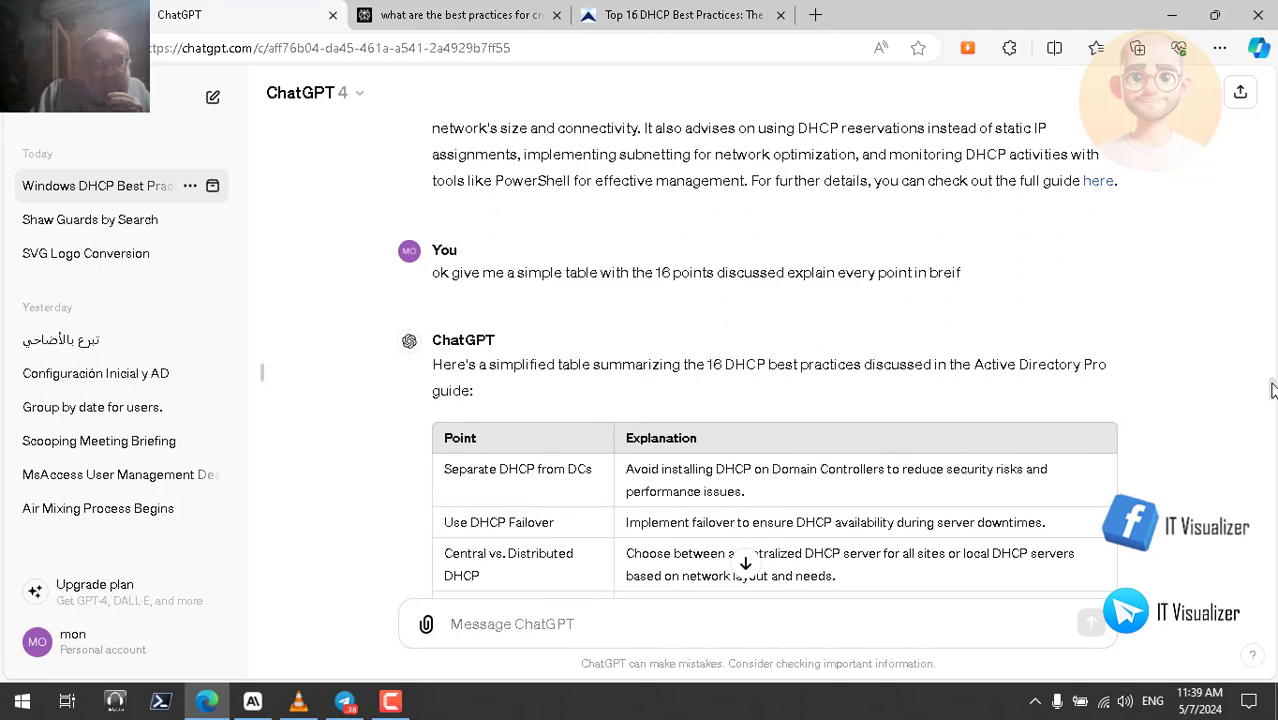
{"action": "scroll", "coordinate": [1272, 392], "scroll_direction": "down", "scroll_amount": 3}
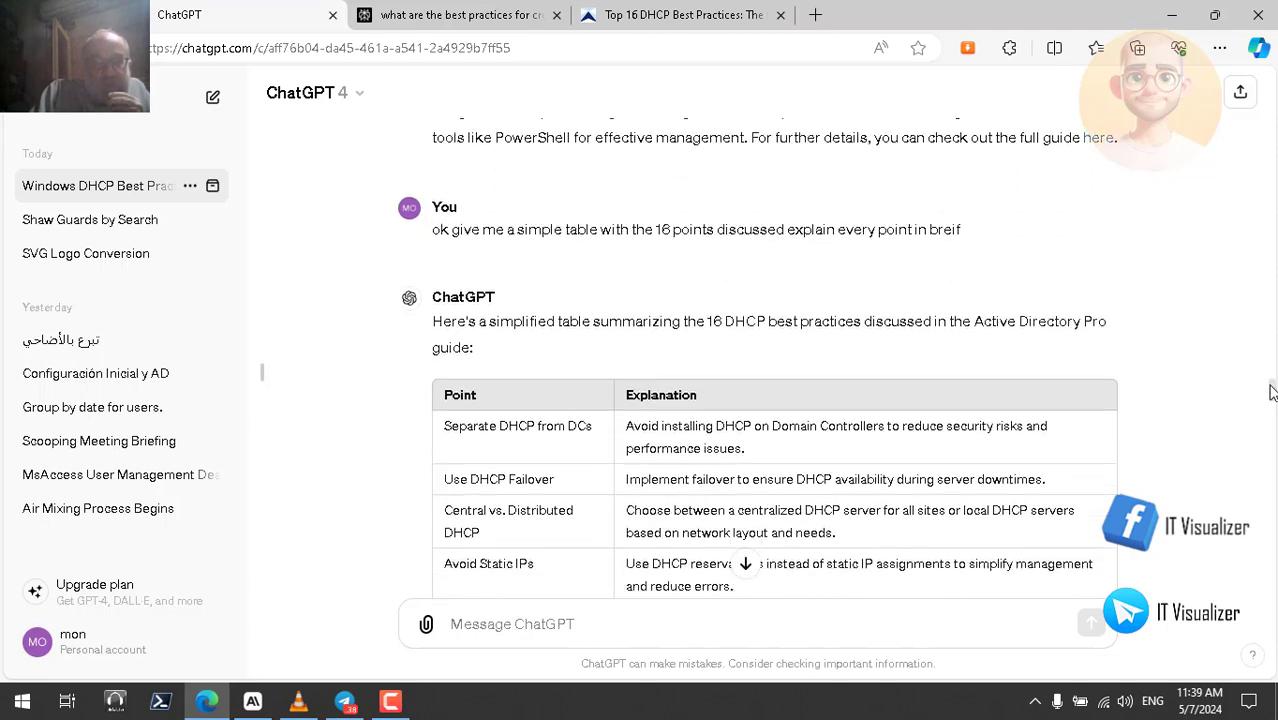
{"action": "scroll", "coordinate": [1272, 403], "scroll_direction": "down", "scroll_amount": 3}
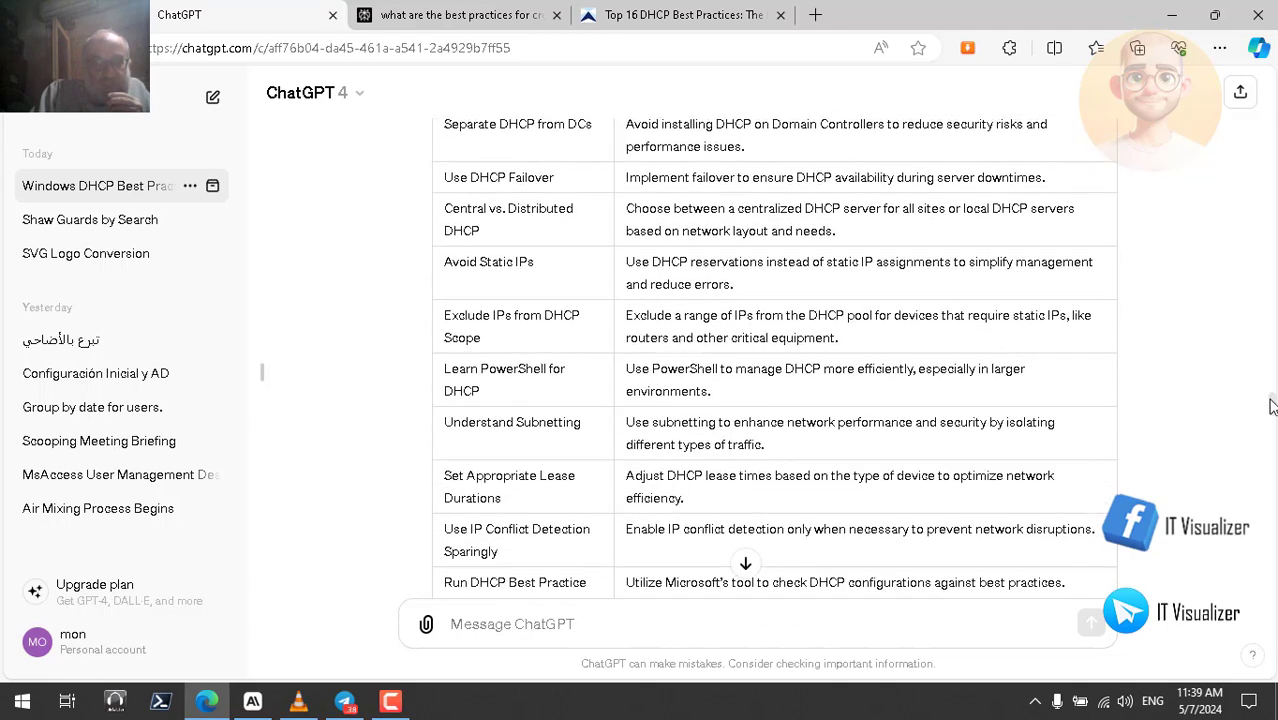
{"action": "scroll", "coordinate": [1272, 413], "scroll_direction": "down", "scroll_amount": 3}
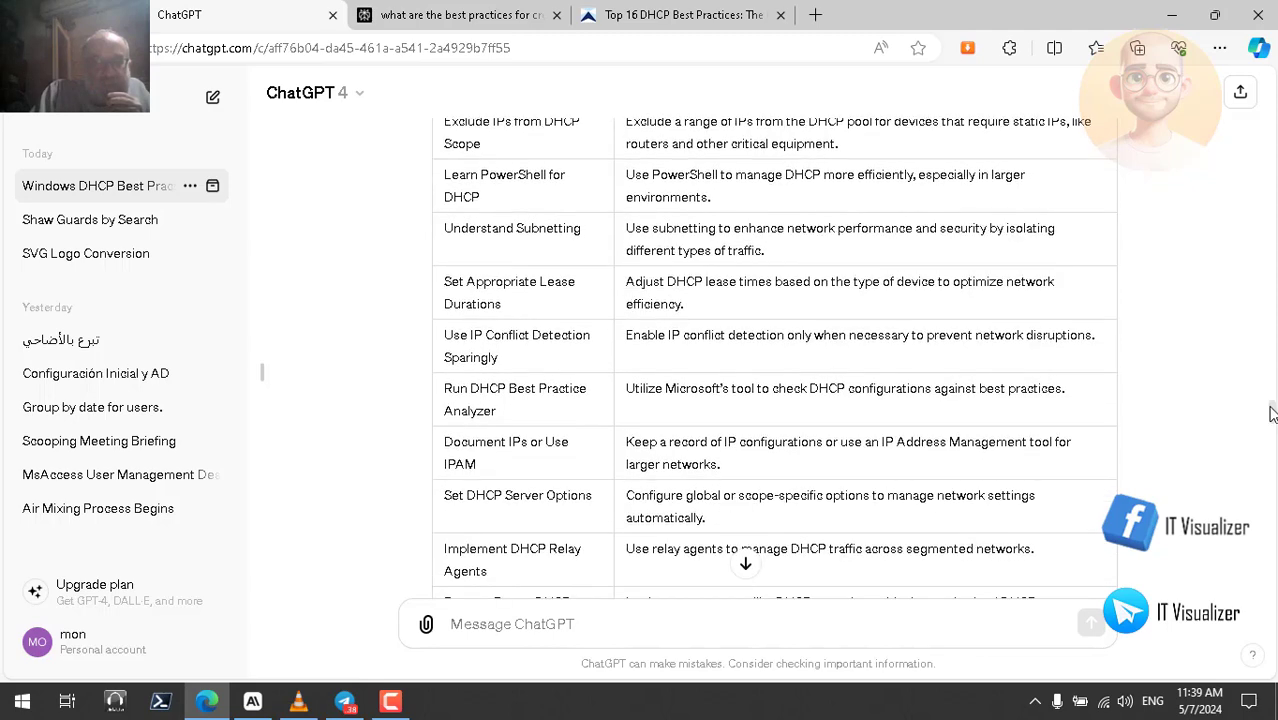
{"action": "scroll", "coordinate": [1272, 421], "scroll_direction": "down", "scroll_amount": 1}
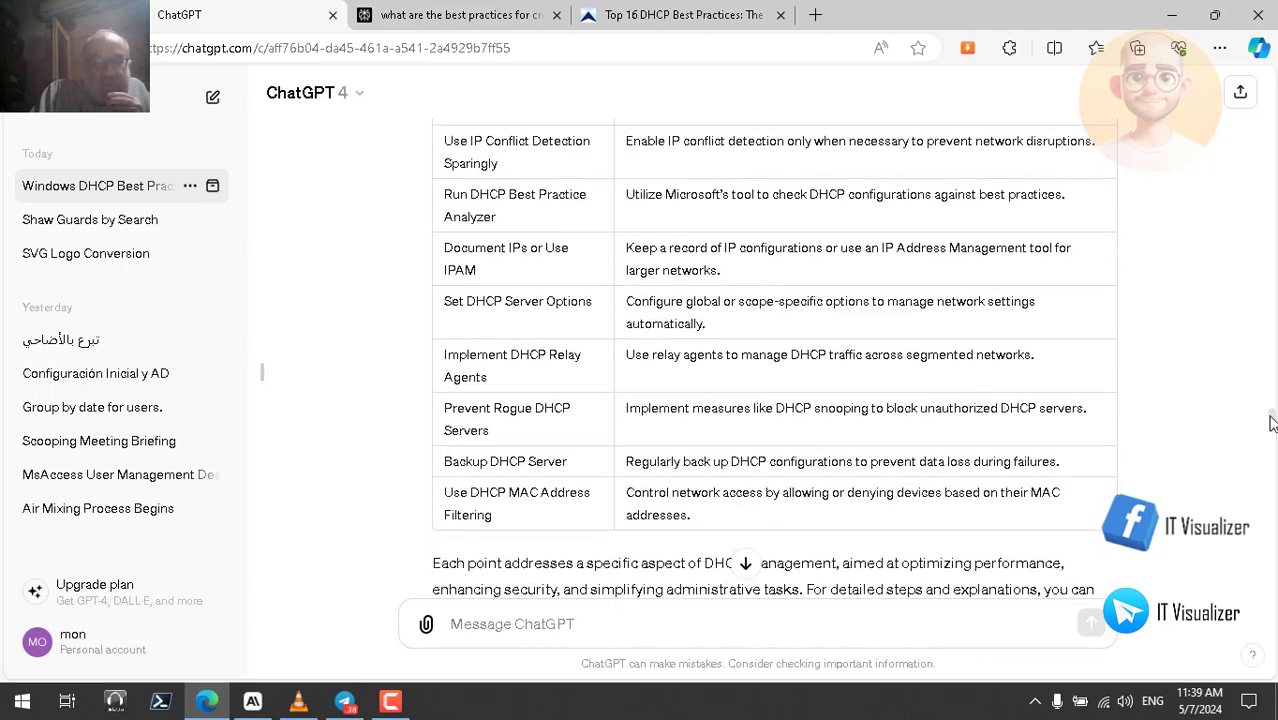
{"action": "scroll", "coordinate": [1272, 424], "scroll_direction": "down", "scroll_amount": 1}
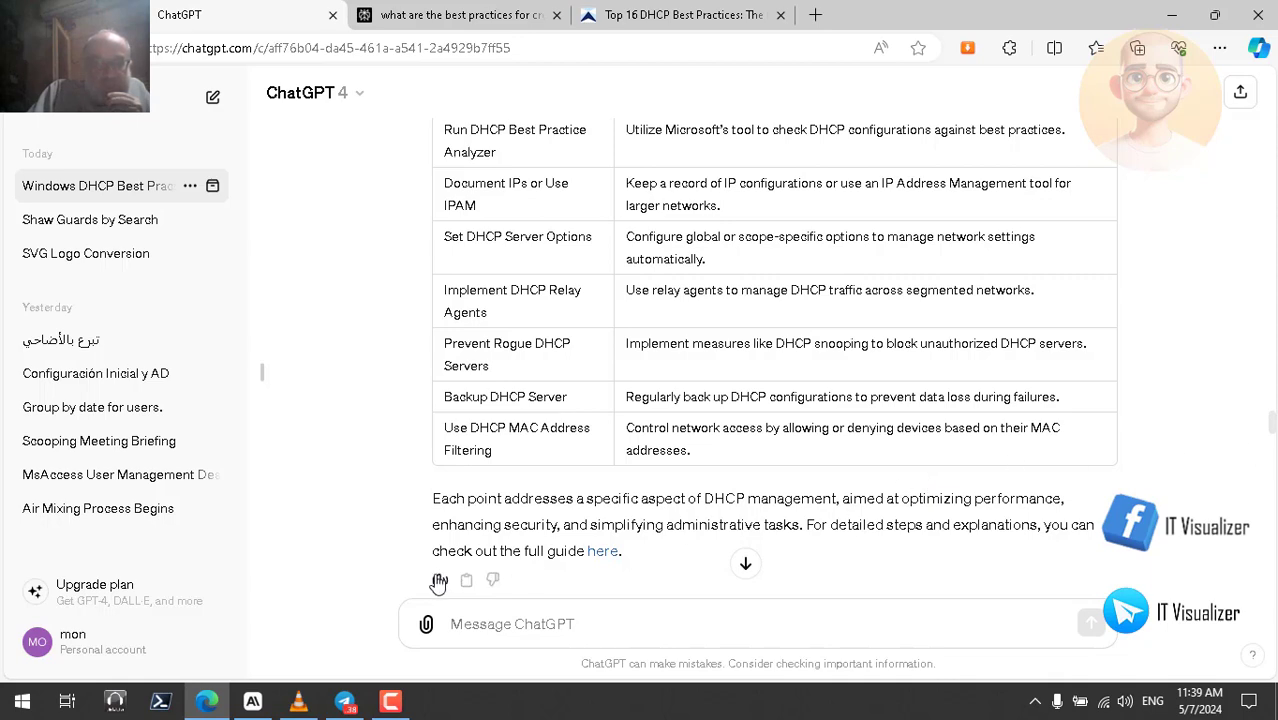
{"action": "left_click", "coordinate": [440, 580]}
{"action": "scroll", "coordinate": [1272, 413], "scroll_direction": "up", "scroll_amount": 4}
{"action": "scroll", "coordinate": [1272, 413], "scroll_direction": "up", "scroll_amount": 3}
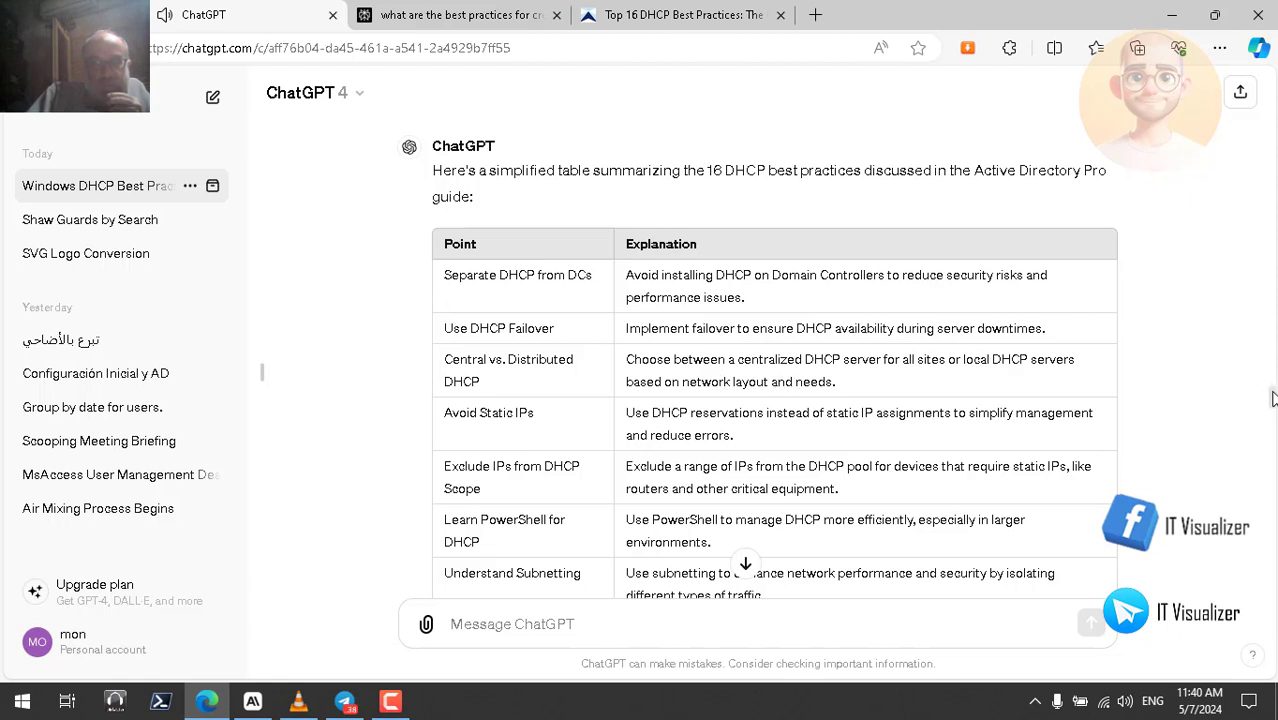
{"action": "scroll", "coordinate": [1272, 398], "scroll_direction": "down", "scroll_amount": 2}
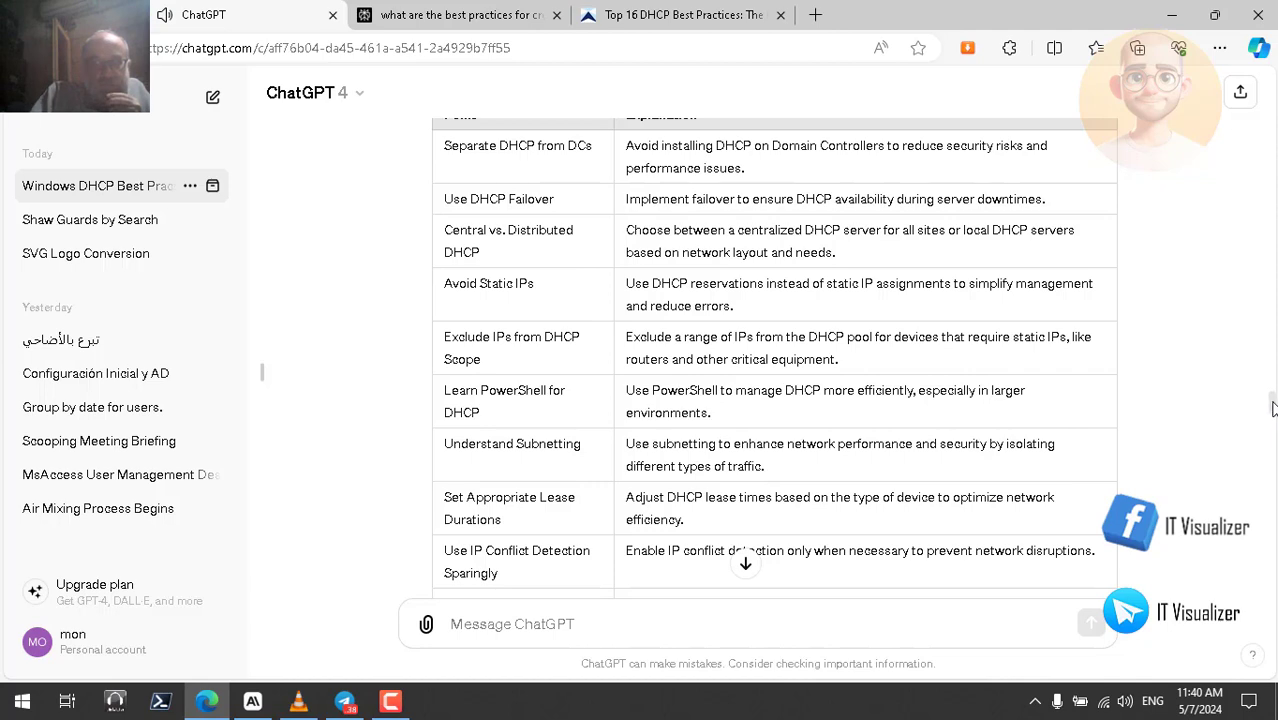
{"action": "scroll", "coordinate": [1272, 410], "scroll_direction": "down", "scroll_amount": 1}
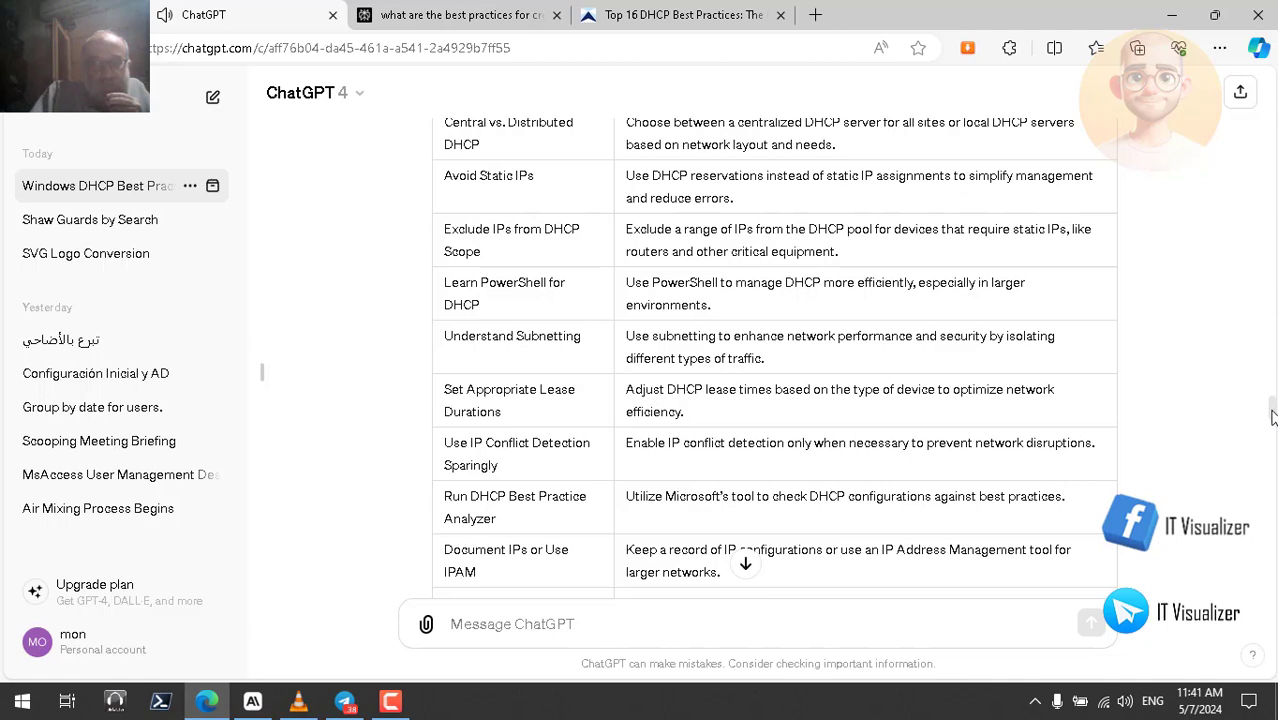
{"action": "scroll", "coordinate": [1272, 416], "scroll_direction": "down", "scroll_amount": 3}
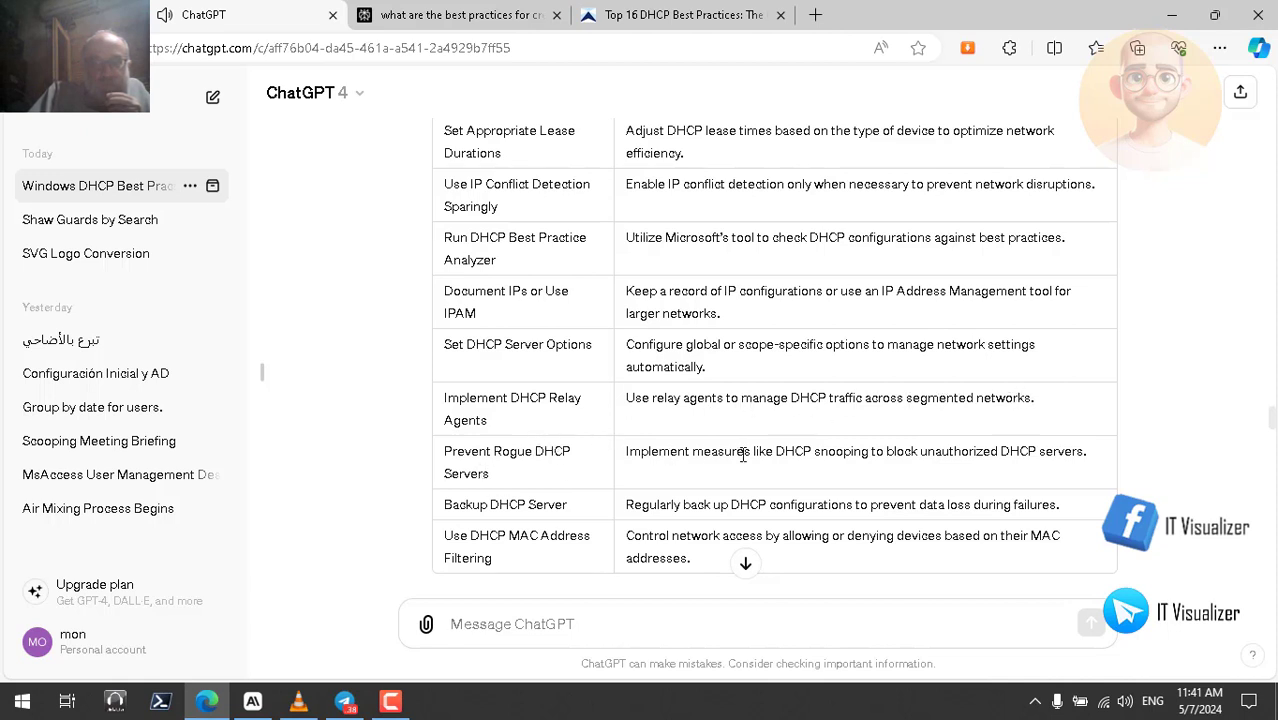
- Highlight 'snooping' in the rogue DHCP row and read to the end of the table reply
{"action": "double_click", "coordinate": [850, 451]}
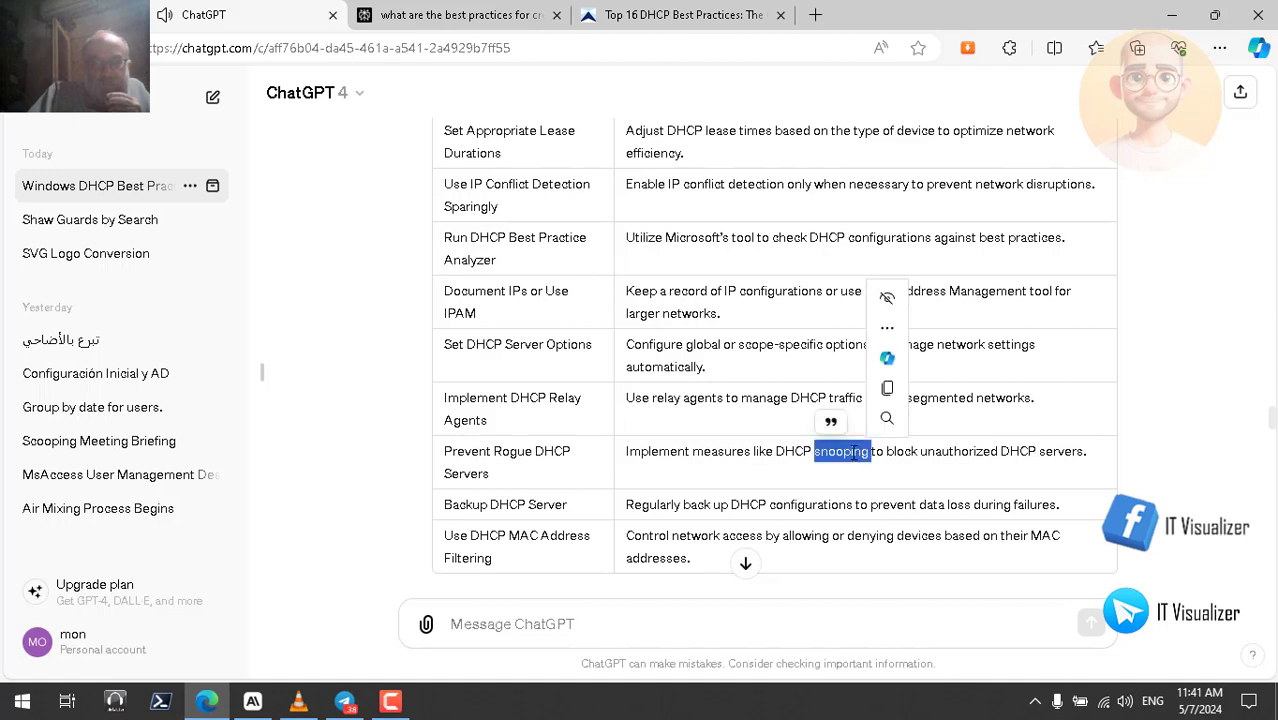
{"action": "double_click", "coordinate": [800, 456]}
{"action": "double_click", "coordinate": [847, 451]}
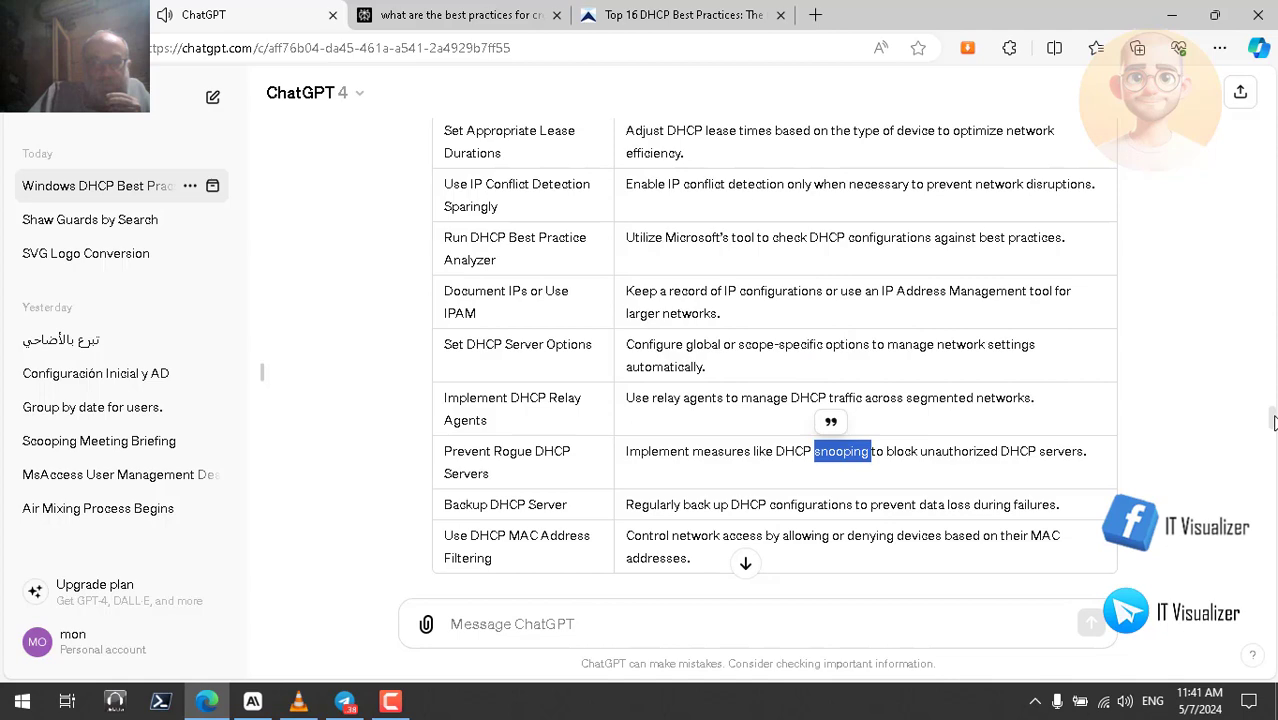
{"action": "scroll", "coordinate": [781, 399], "scroll_direction": "down", "scroll_amount": 2}
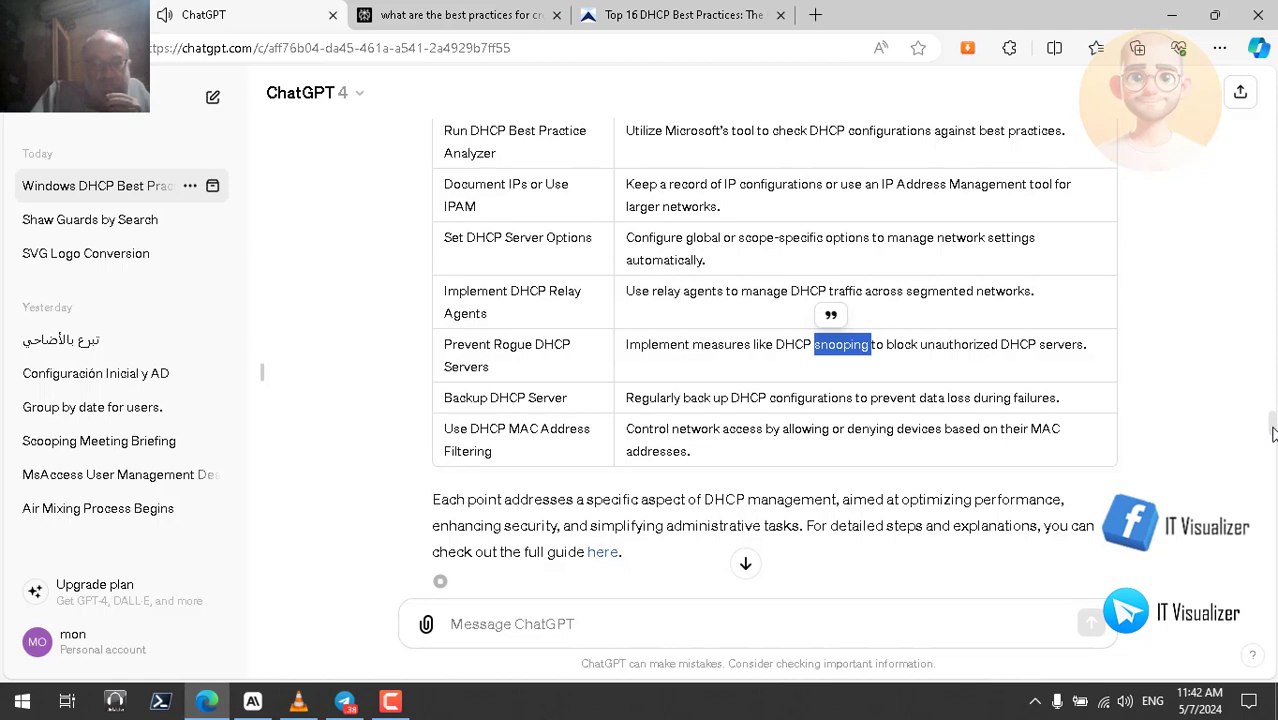
{"action": "scroll", "coordinate": [1272, 432], "scroll_direction": "down", "scroll_amount": 2}
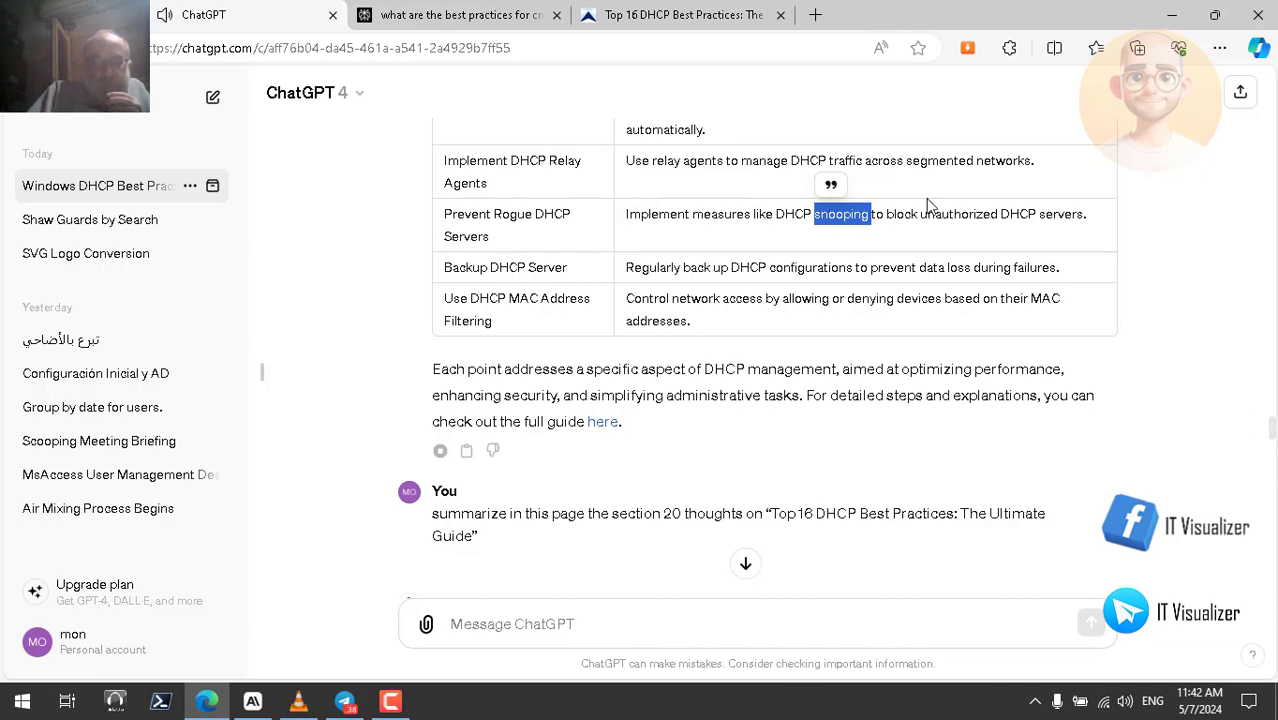
- Scroll the DHCP best-practices article down to its '20 thoughts' reader comments
{"action": "left_click", "coordinate": [666, 15]}
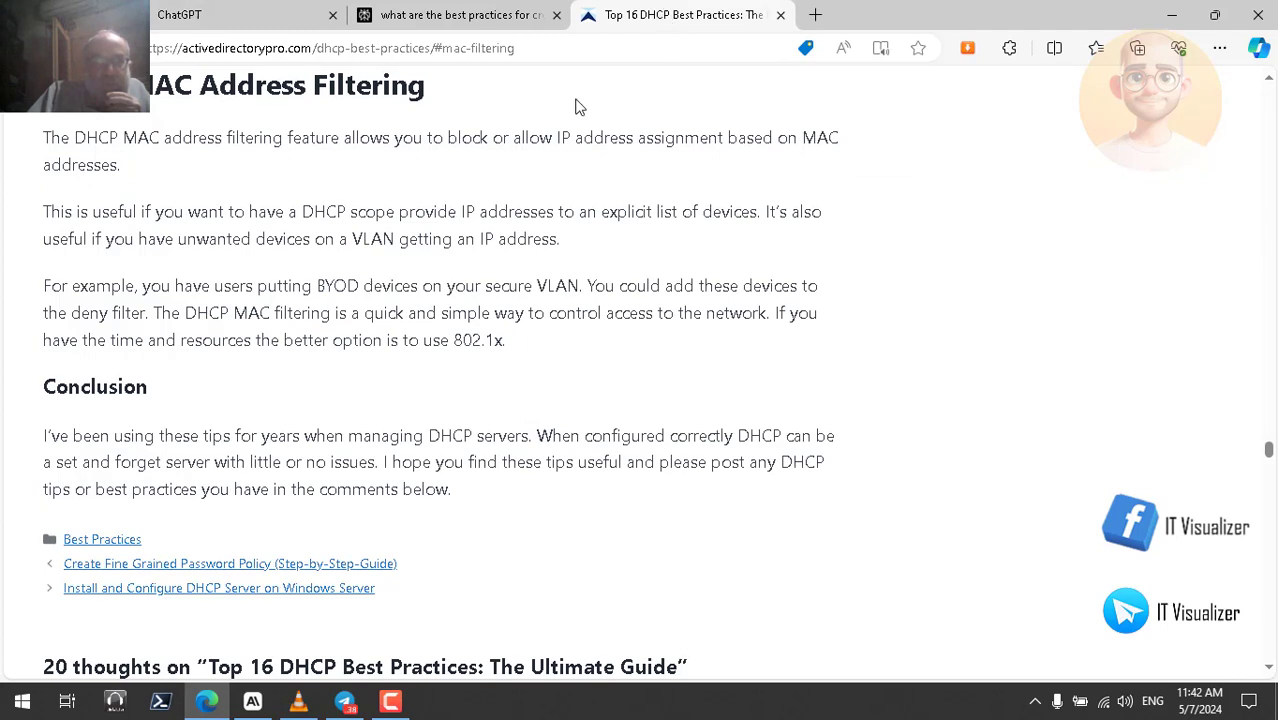
{"action": "left_click", "coordinate": [476, 16]}
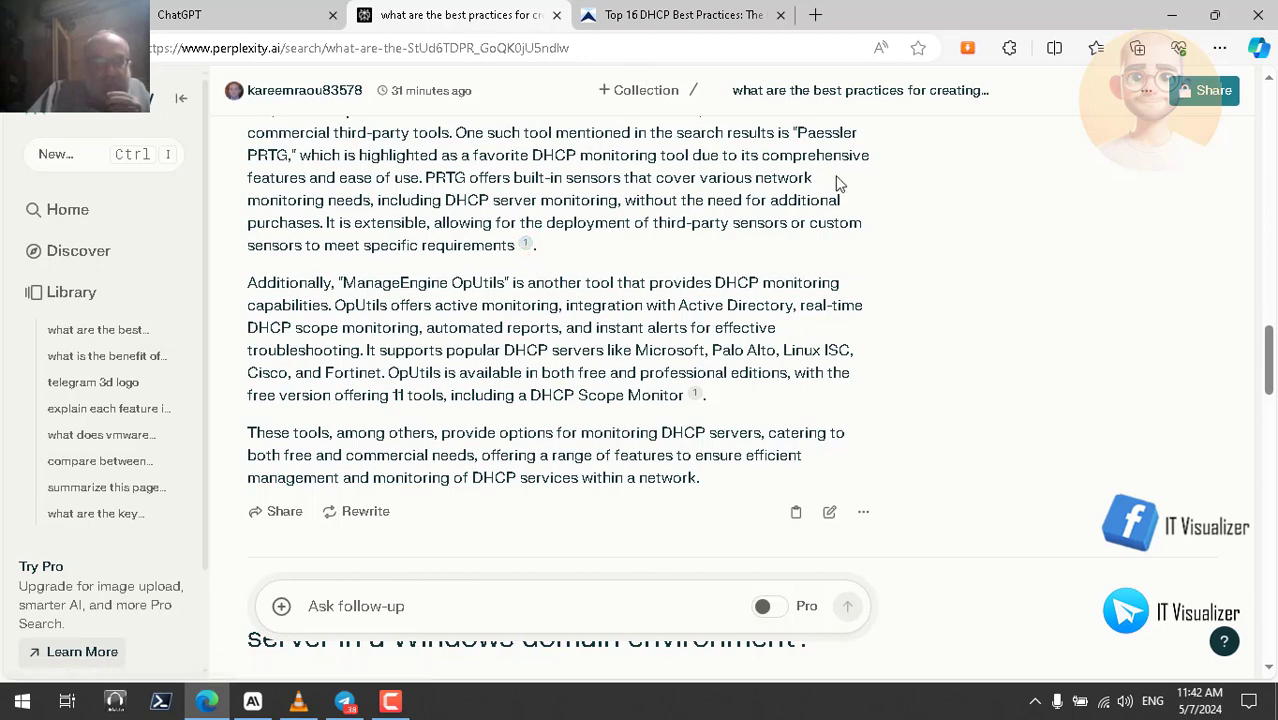
{"action": "left_click", "coordinate": [686, 18]}
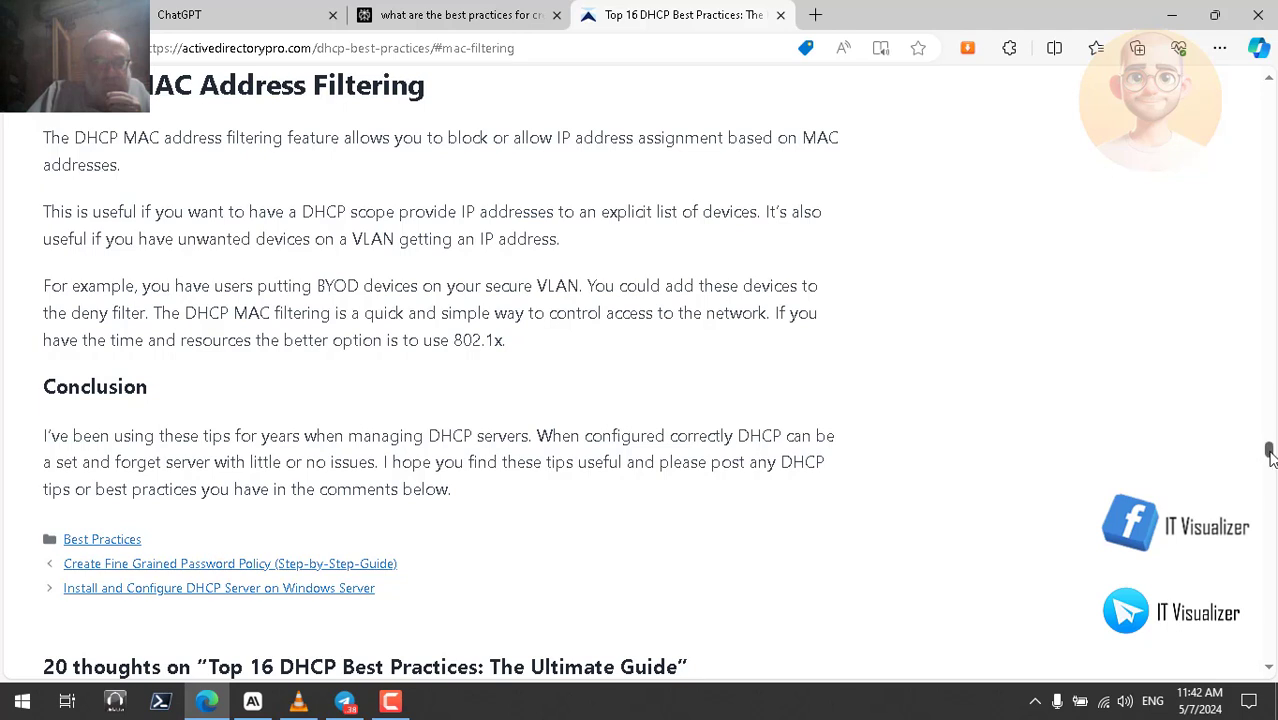
{"action": "scroll", "coordinate": [1269, 453], "scroll_direction": "down", "scroll_amount": 2}
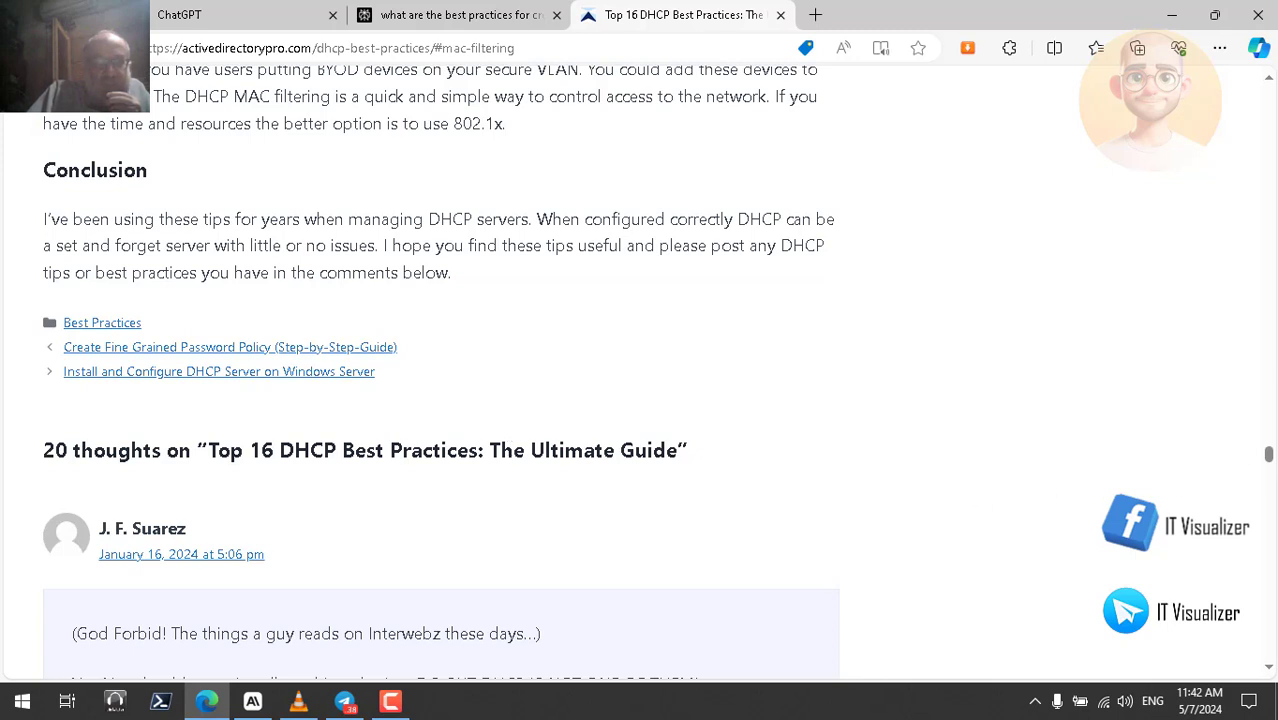
{"action": "scroll", "coordinate": [1270, 456], "scroll_direction": "down", "scroll_amount": 3}
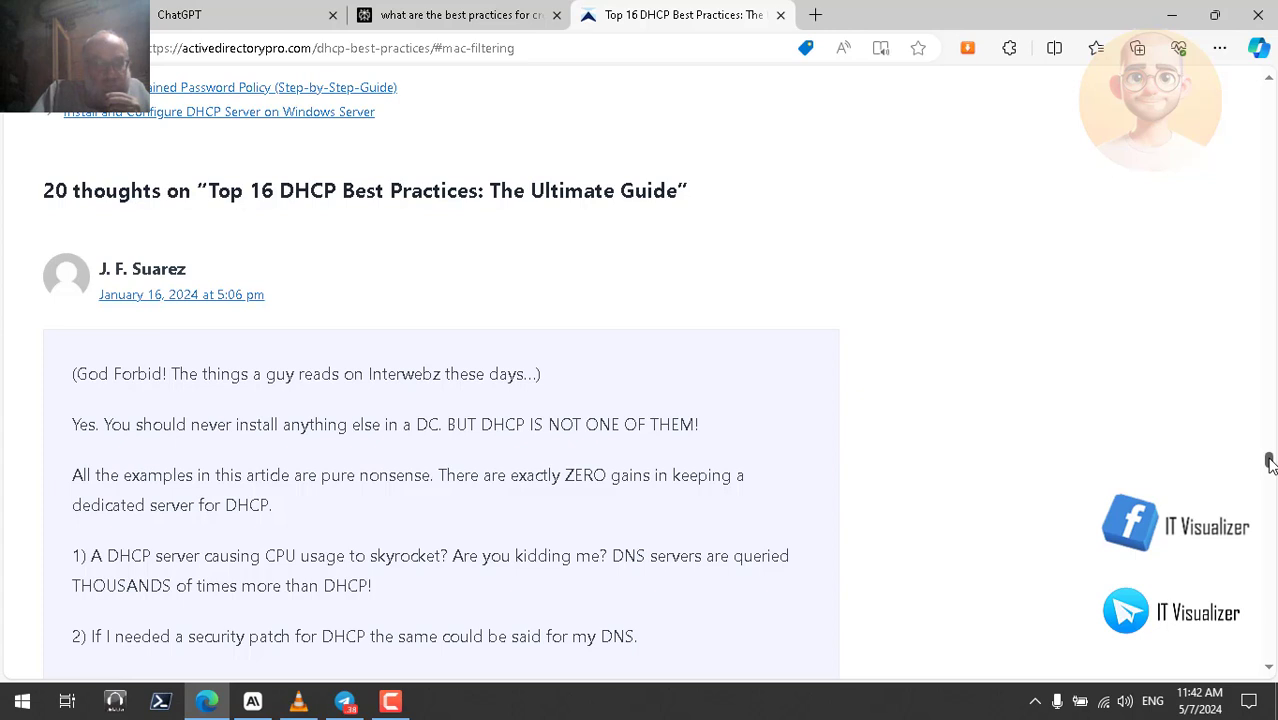
{"action": "left_click_drag", "start_coordinate": [1270, 462], "coordinate": [1270, 468]}
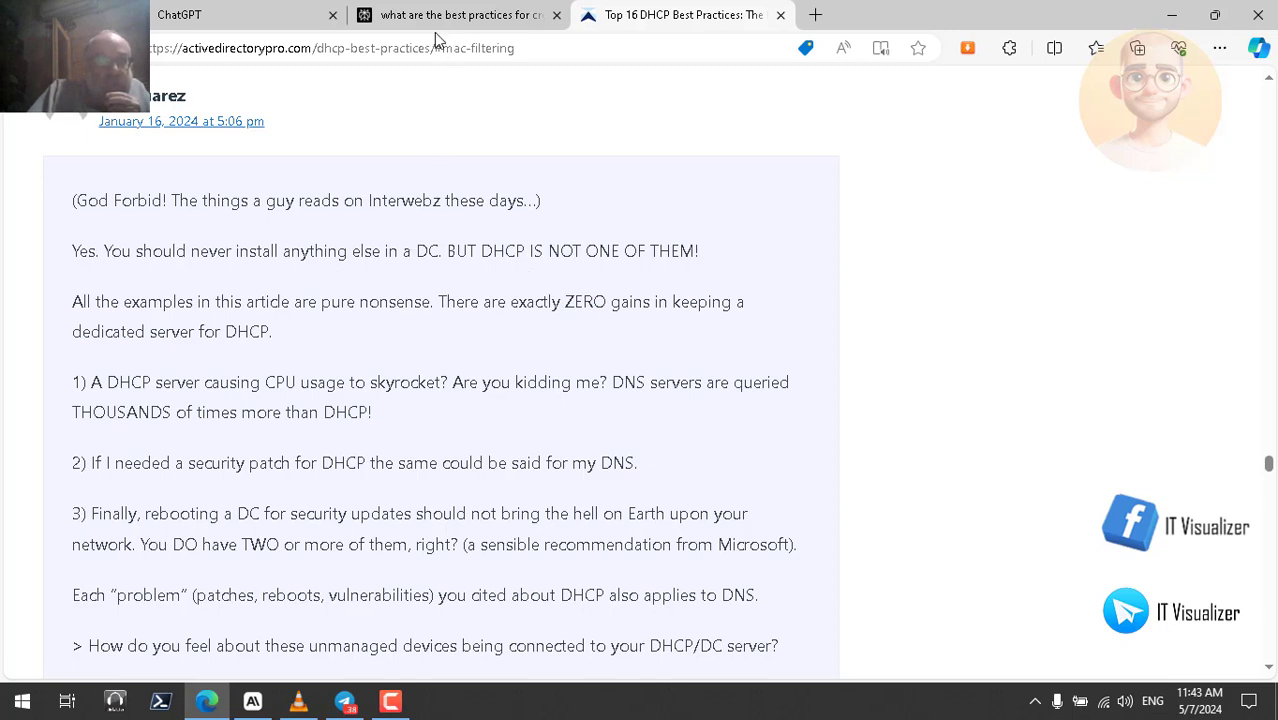
- Compare ChatGPT's comment summary against the article's comments and the Perplexity answer
{"action": "left_click", "coordinate": [268, 20]}
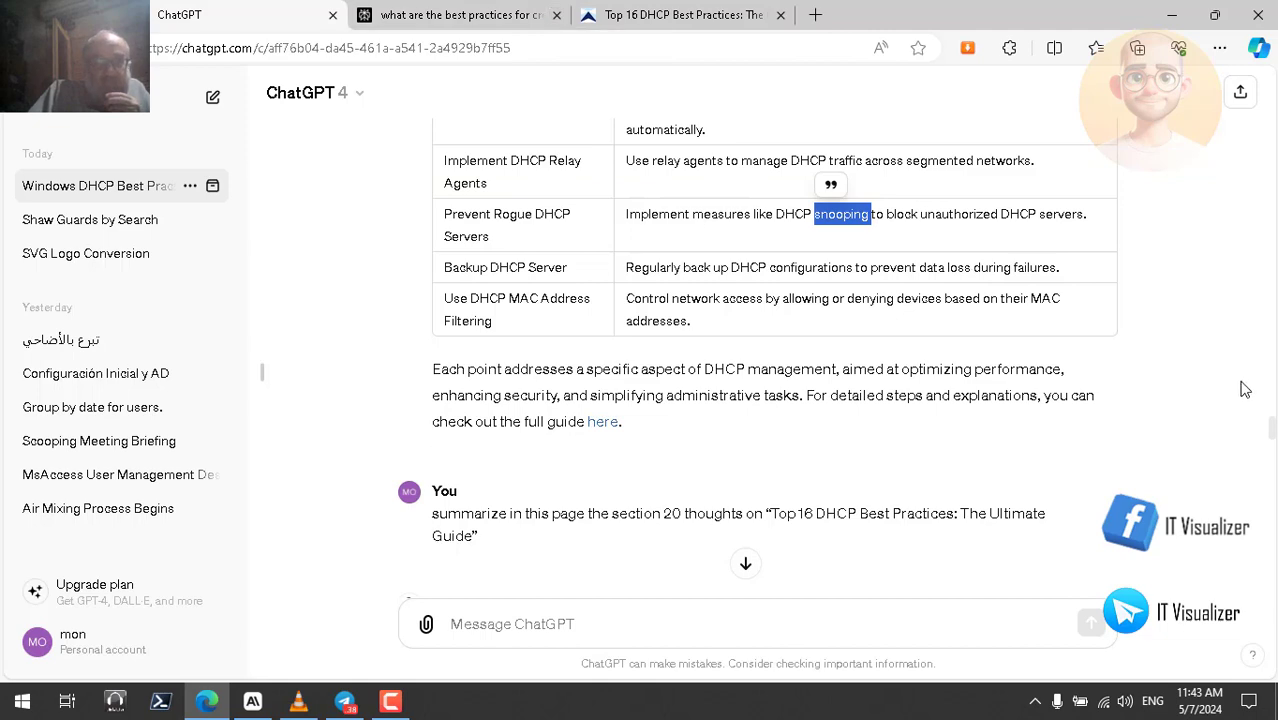
{"action": "left_click_drag", "start_coordinate": [1272, 430], "coordinate": [1272, 440]}
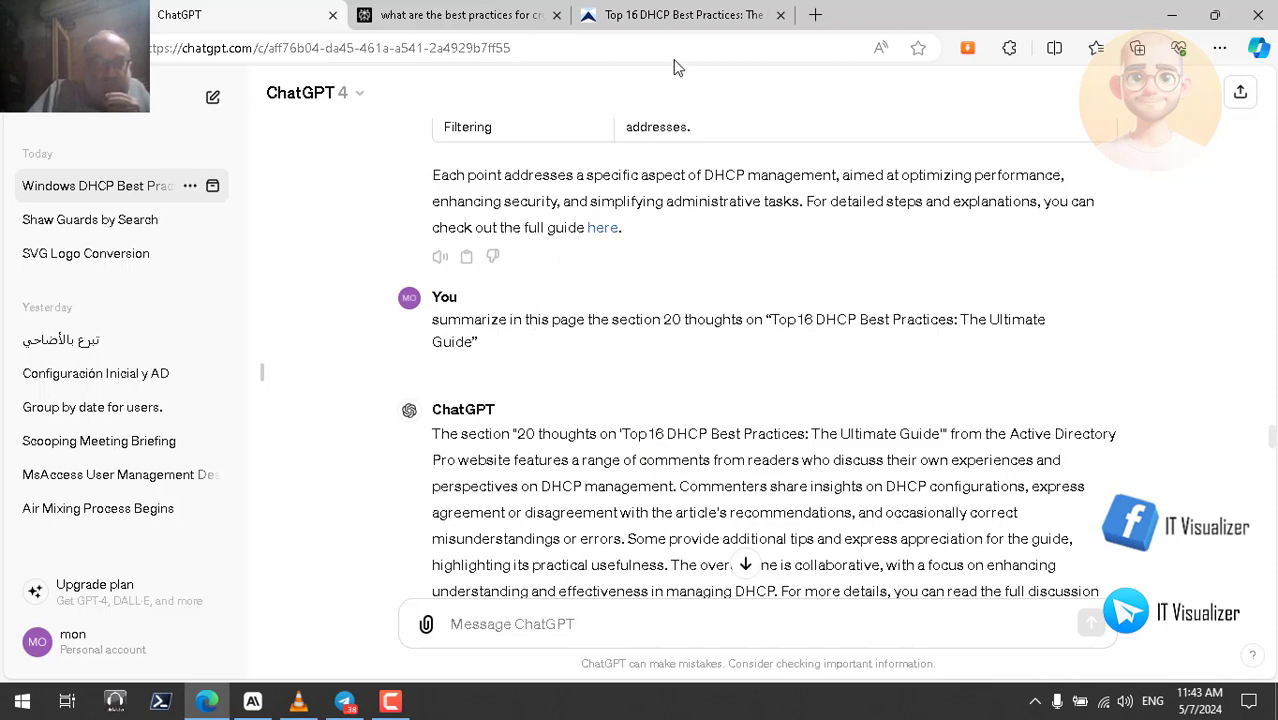
{"action": "left_click", "coordinate": [675, 15]}
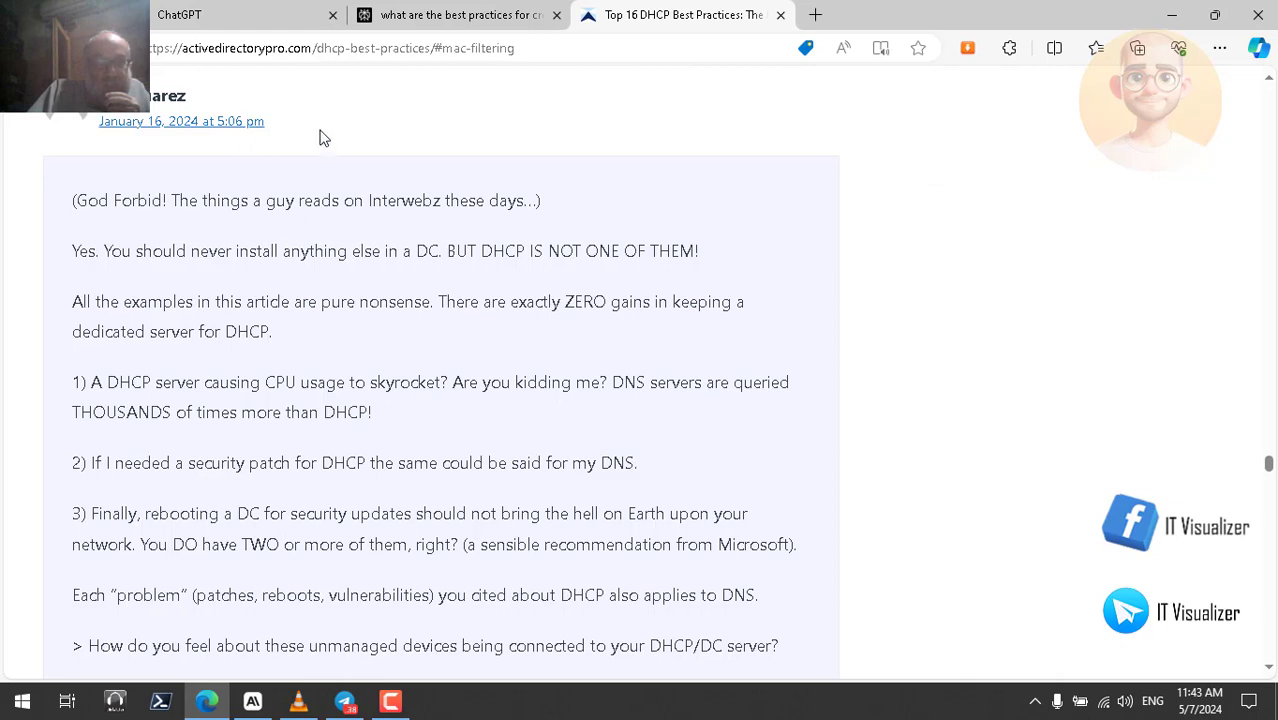
{"action": "left_click", "coordinate": [458, 15]}
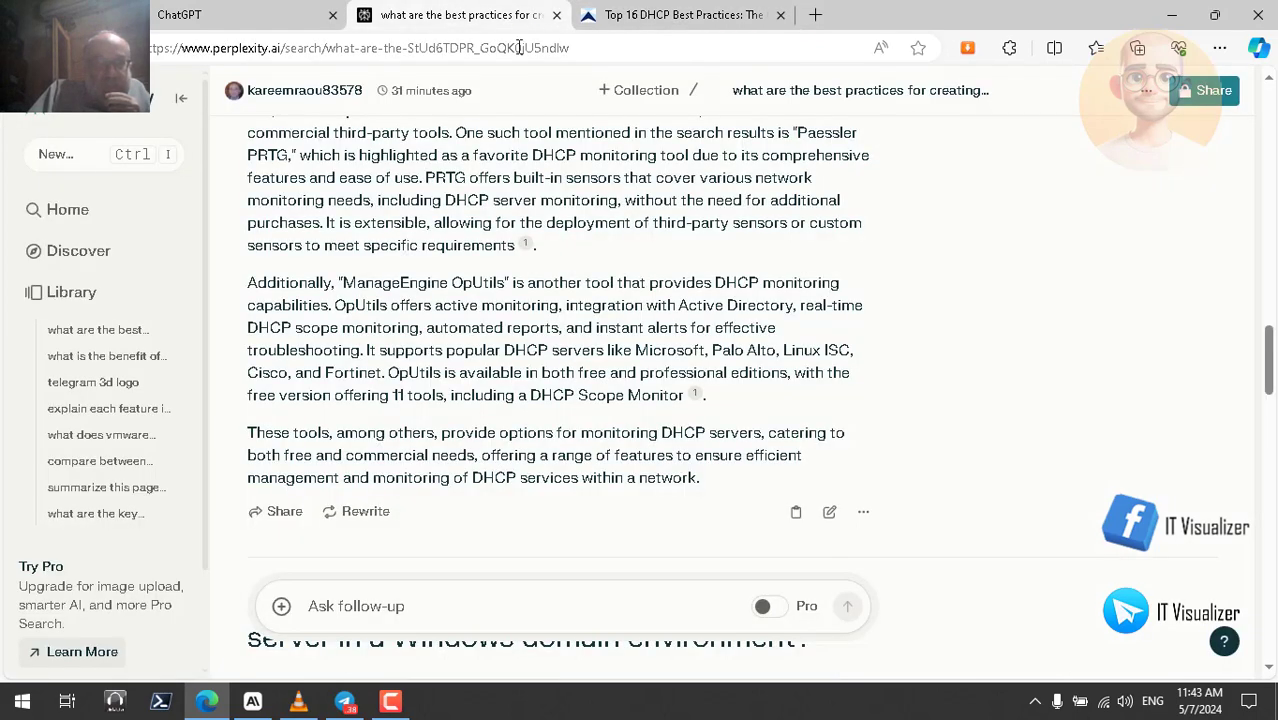
{"action": "left_click", "coordinate": [222, 16]}
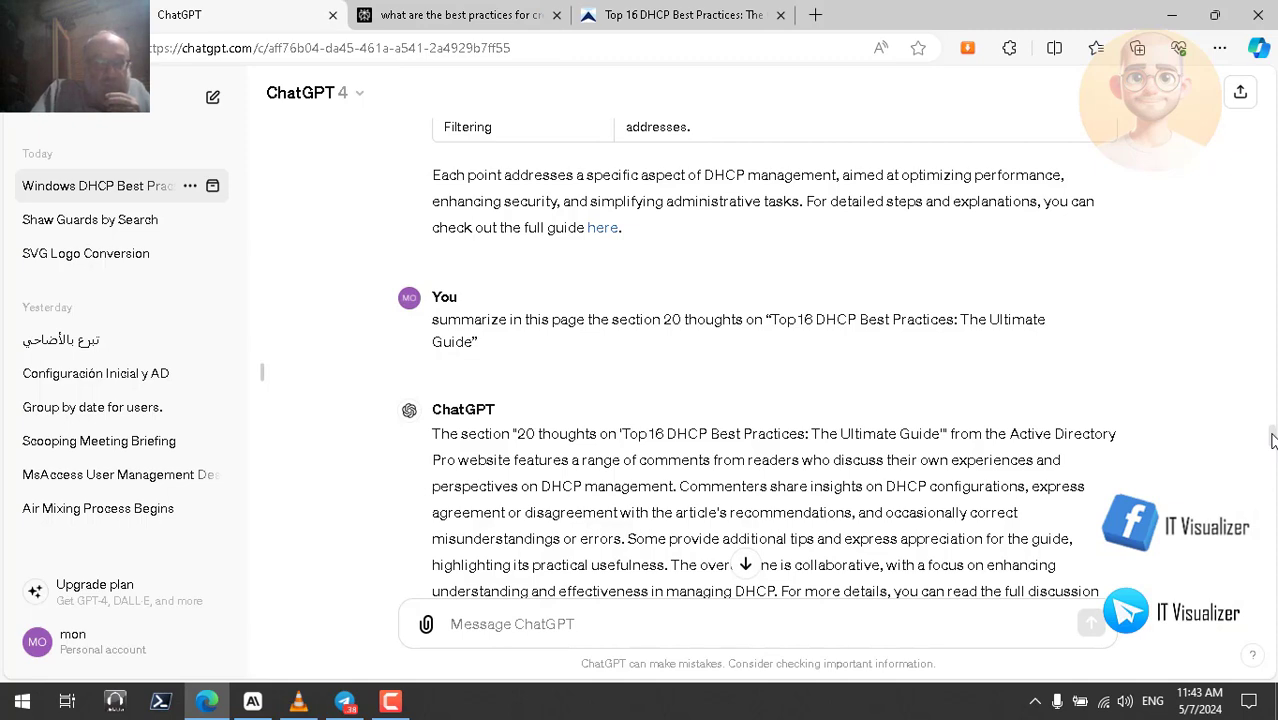
- Play the comment summary aloud and dismiss the Avira security popup
{"action": "scroll", "coordinate": [1272, 440], "scroll_direction": "down", "scroll_amount": 1}
{"action": "mouse_move", "coordinate": [588, 565]}
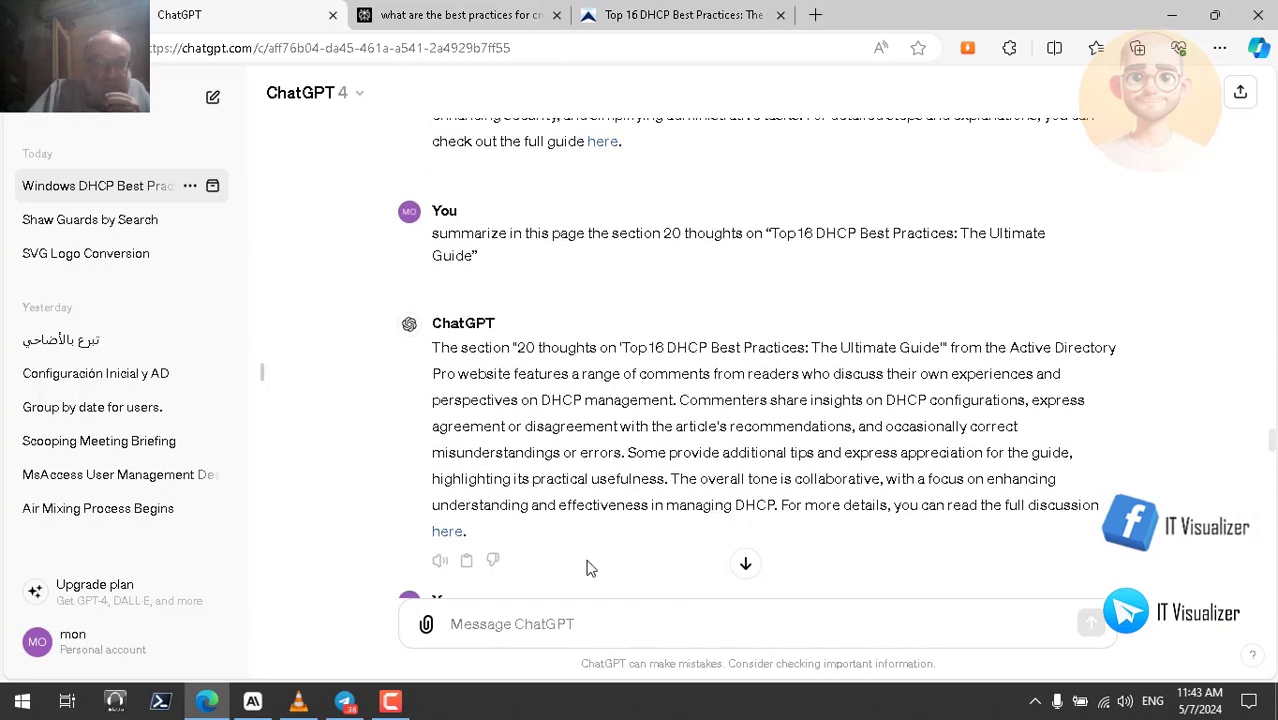
{"action": "left_click", "coordinate": [441, 563]}
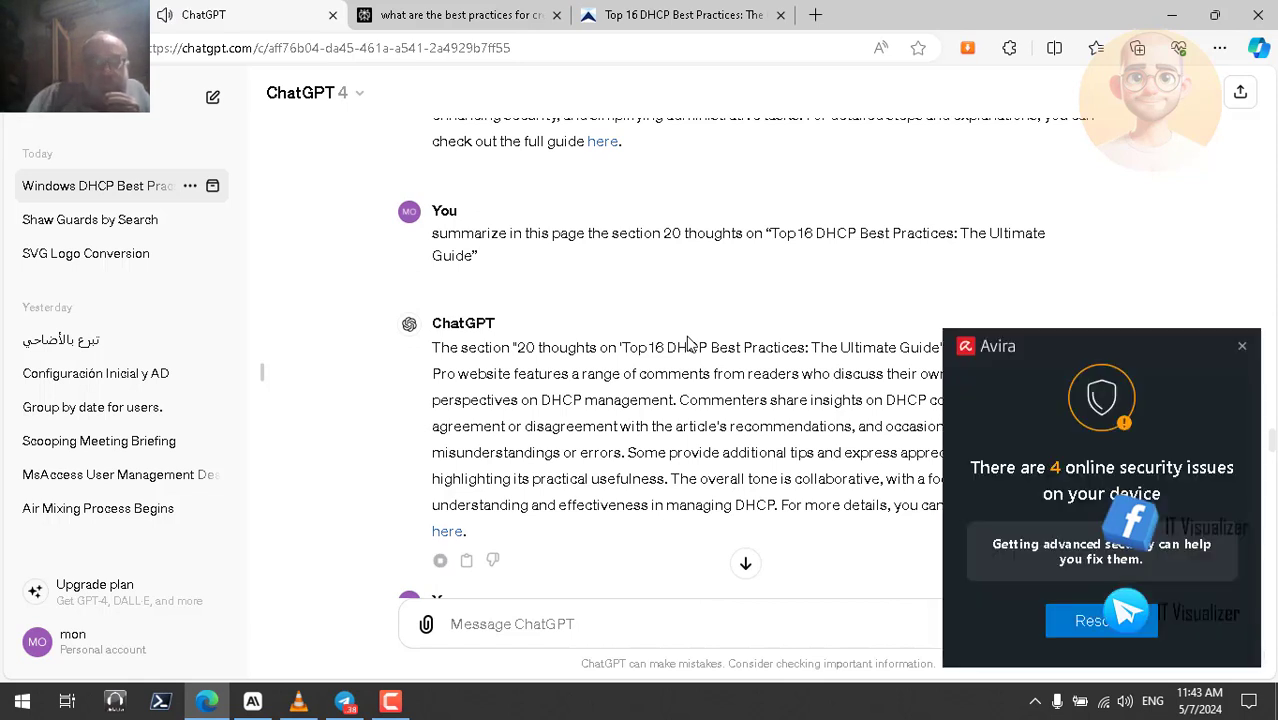
{"action": "left_click", "coordinate": [1243, 348]}
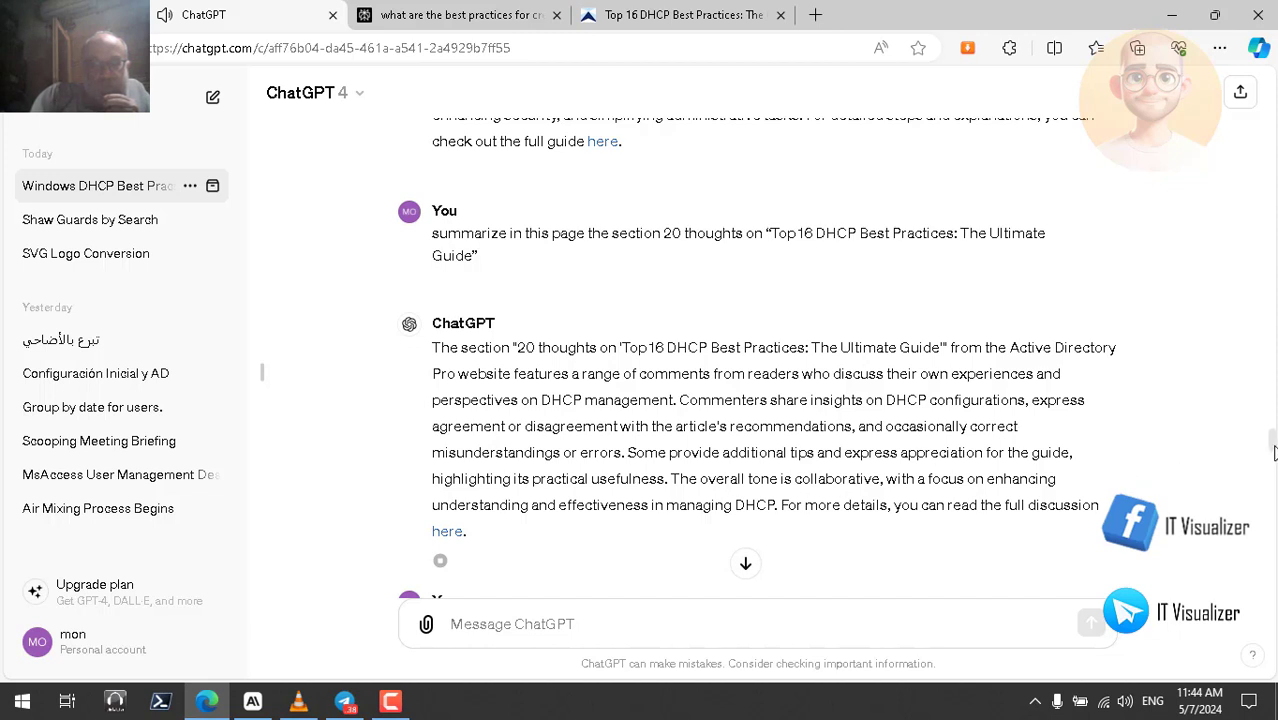
{"action": "left_click_drag", "start_coordinate": [1272, 451], "coordinate": [1272, 465]}
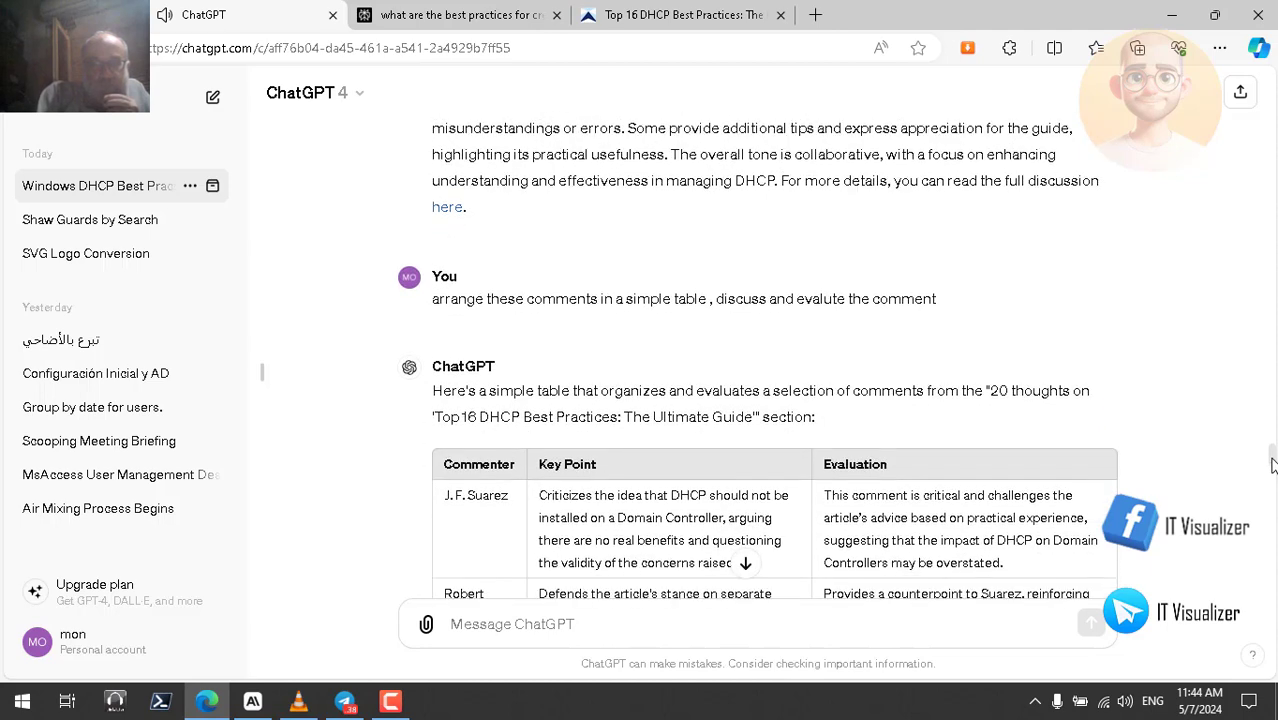
- Play the Commenter/Key Point/Evaluation table reply aloud
{"action": "left_click_drag", "start_coordinate": [1272, 465], "coordinate": [1272, 468]}
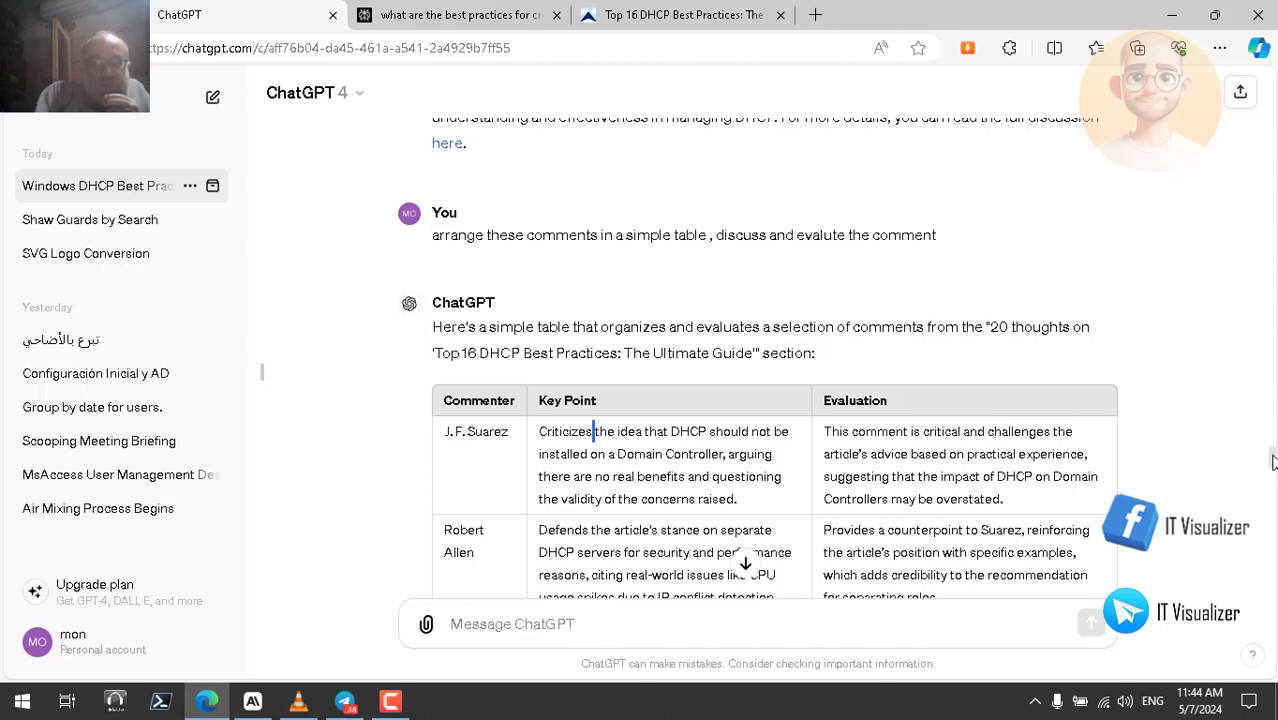
{"action": "scroll", "coordinate": [1272, 462], "scroll_direction": "down", "scroll_amount": 3}
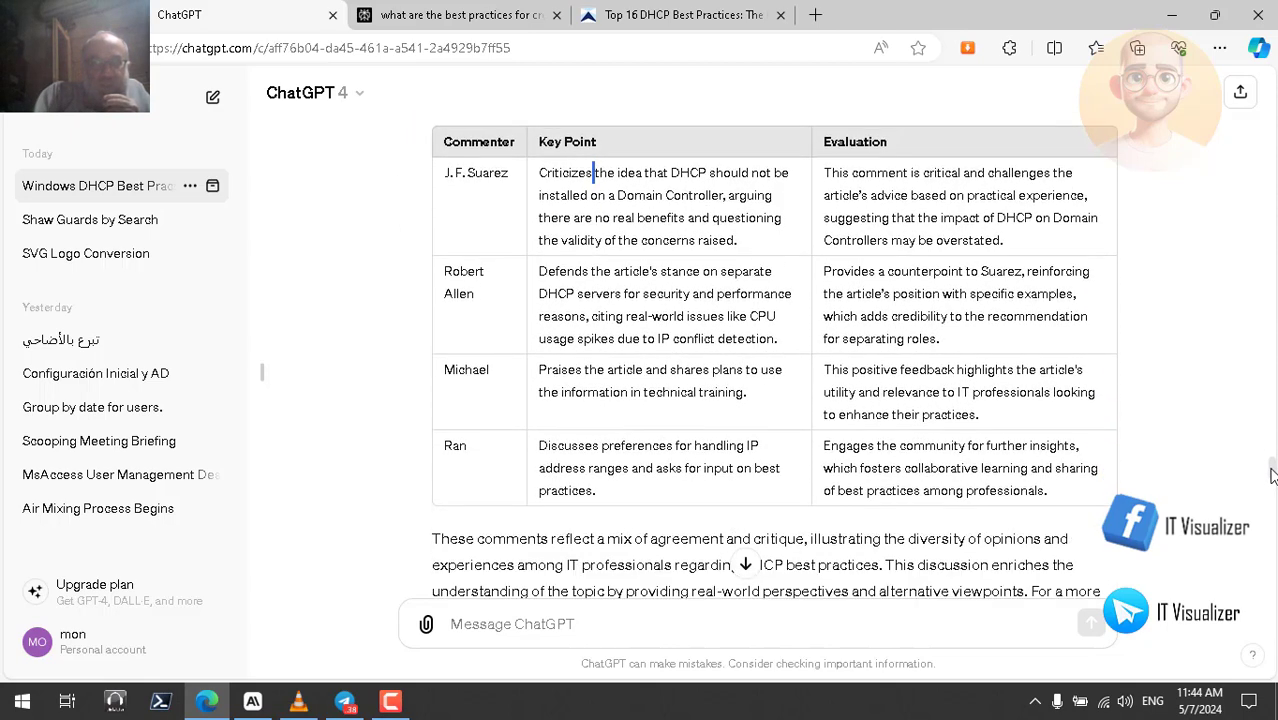
{"action": "scroll", "coordinate": [1271, 477], "scroll_direction": "down", "scroll_amount": 1}
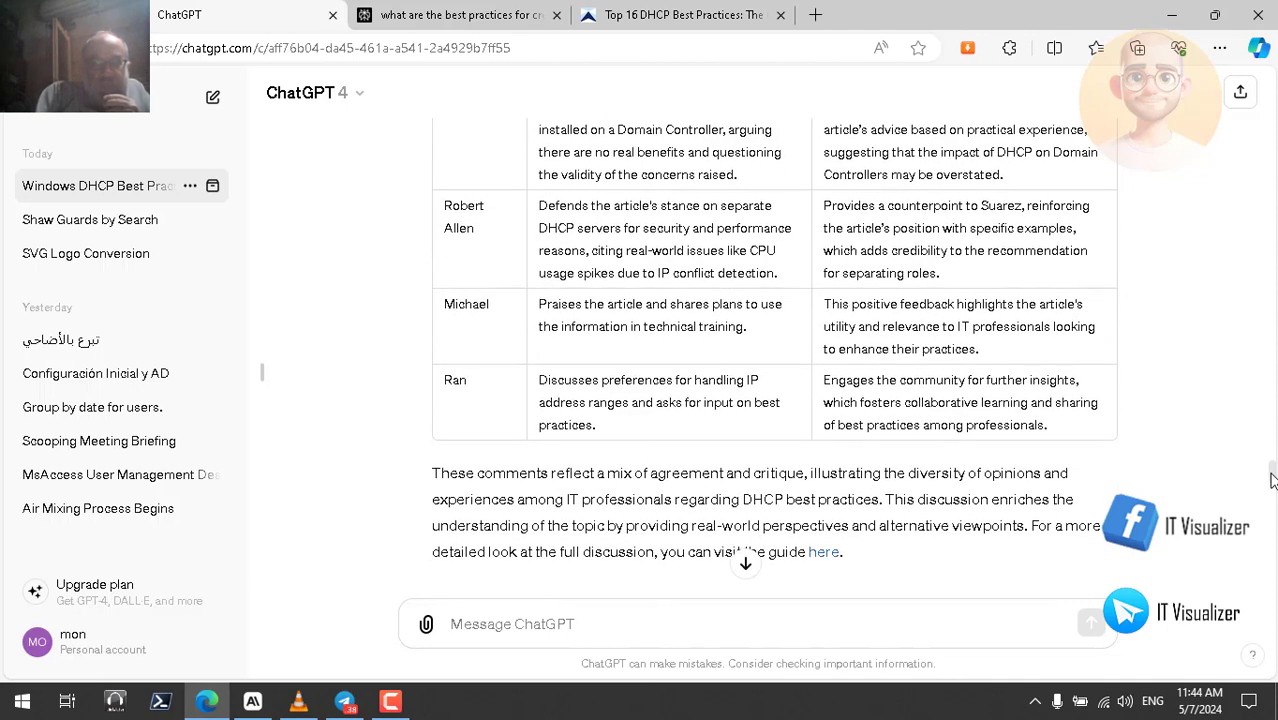
{"action": "scroll", "coordinate": [1271, 480], "scroll_direction": "down", "scroll_amount": 1}
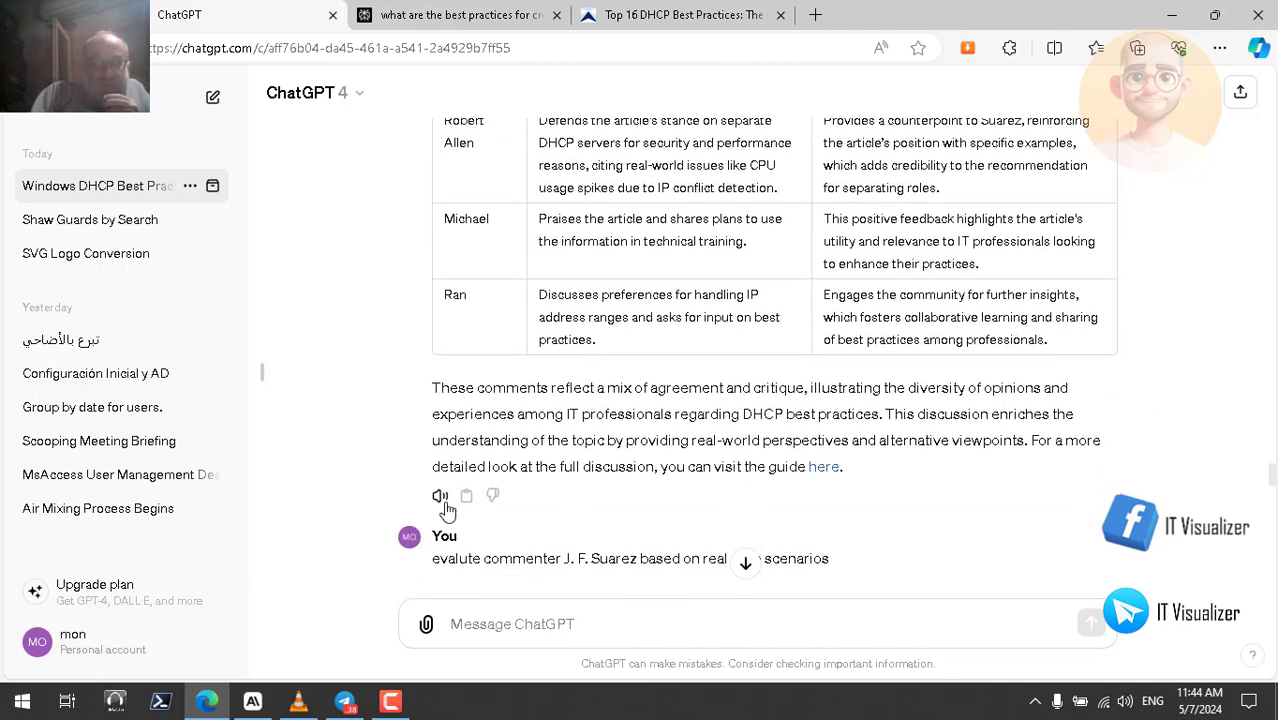
{"action": "left_click", "coordinate": [439, 497]}
{"action": "scroll", "coordinate": [1271, 480], "scroll_direction": "up", "scroll_amount": 3}
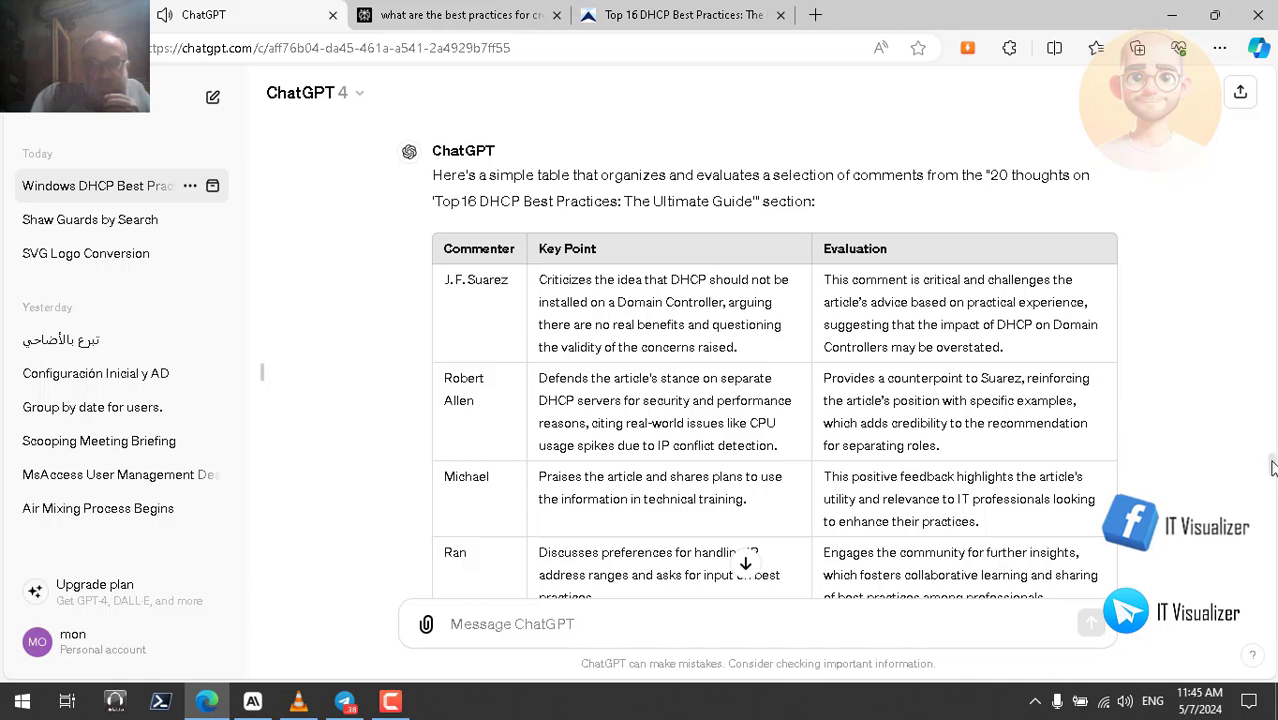
{"action": "scroll", "coordinate": [1272, 468], "scroll_direction": "down", "scroll_amount": 1}
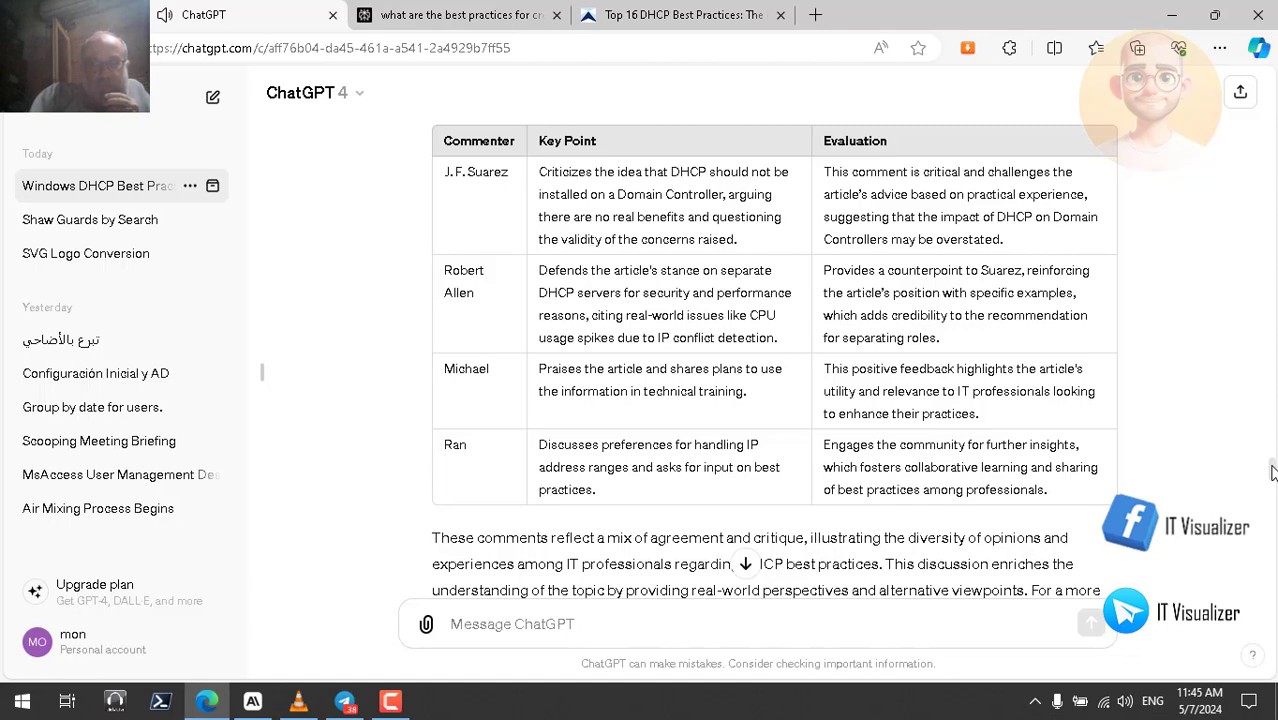
{"action": "scroll", "coordinate": [1271, 472], "scroll_direction": "down", "scroll_amount": 1}
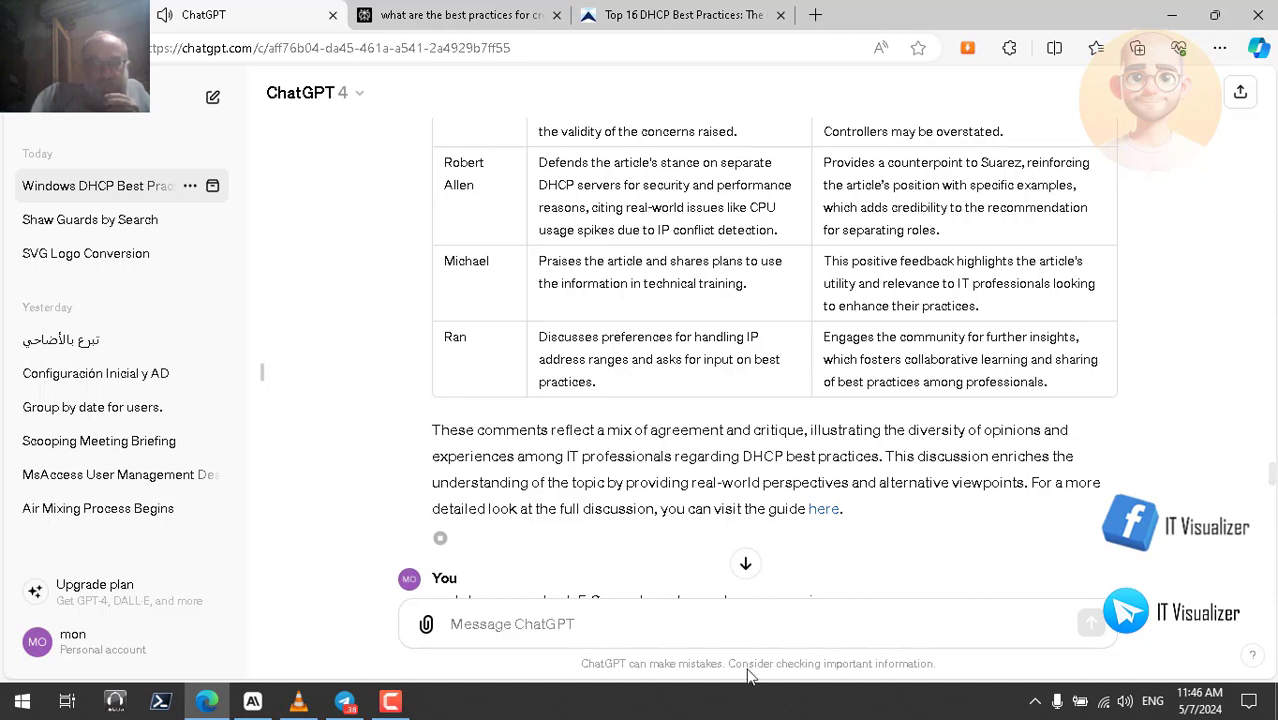
{"action": "left_click", "coordinate": [391, 703]}
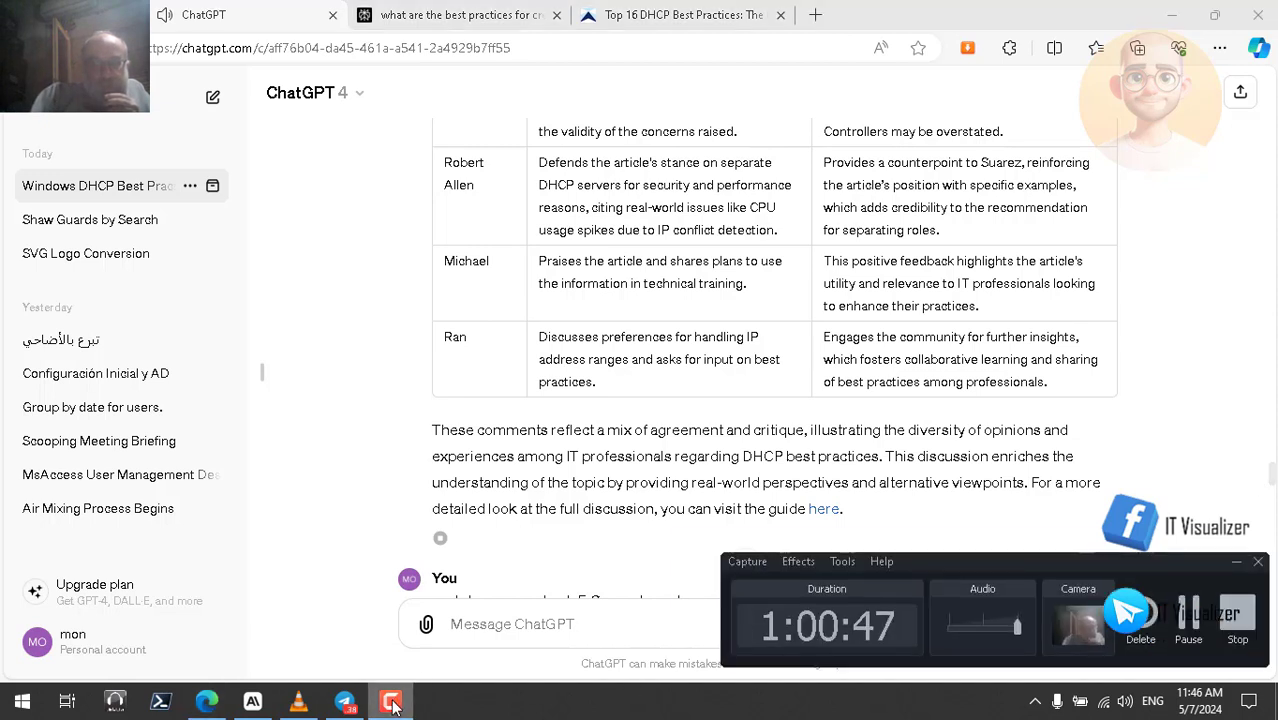
{"action": "left_click", "coordinate": [391, 703]}
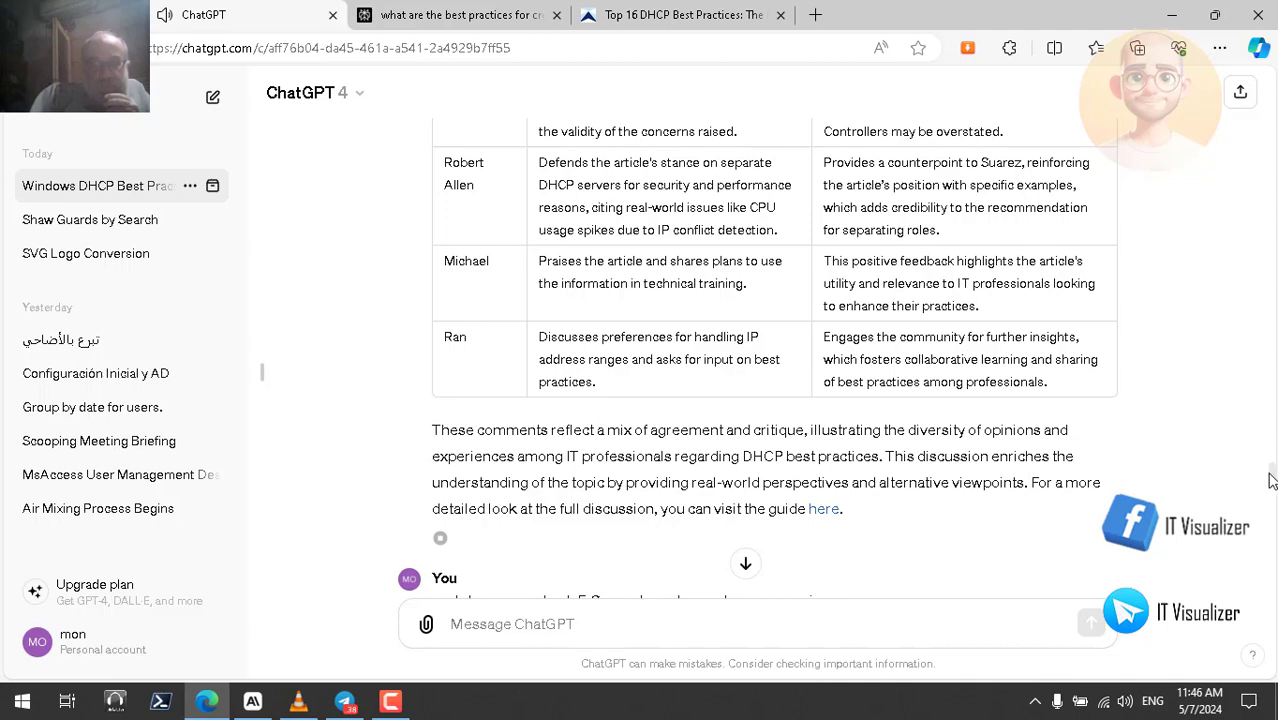
{"action": "scroll", "coordinate": [1273, 480], "scroll_direction": "down", "scroll_amount": 1}
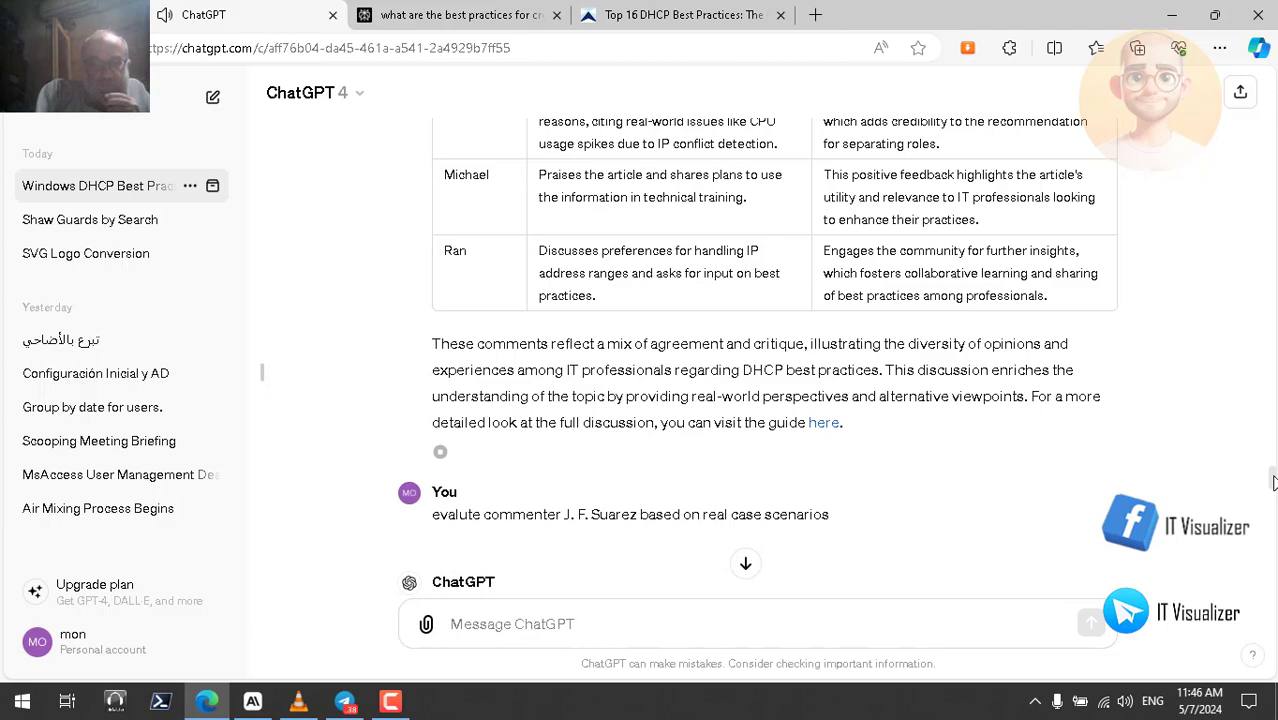
- Play the commenter evaluation reply aloud and follow along as it plays
{"action": "scroll", "coordinate": [1273, 480], "scroll_direction": "down", "scroll_amount": 1}
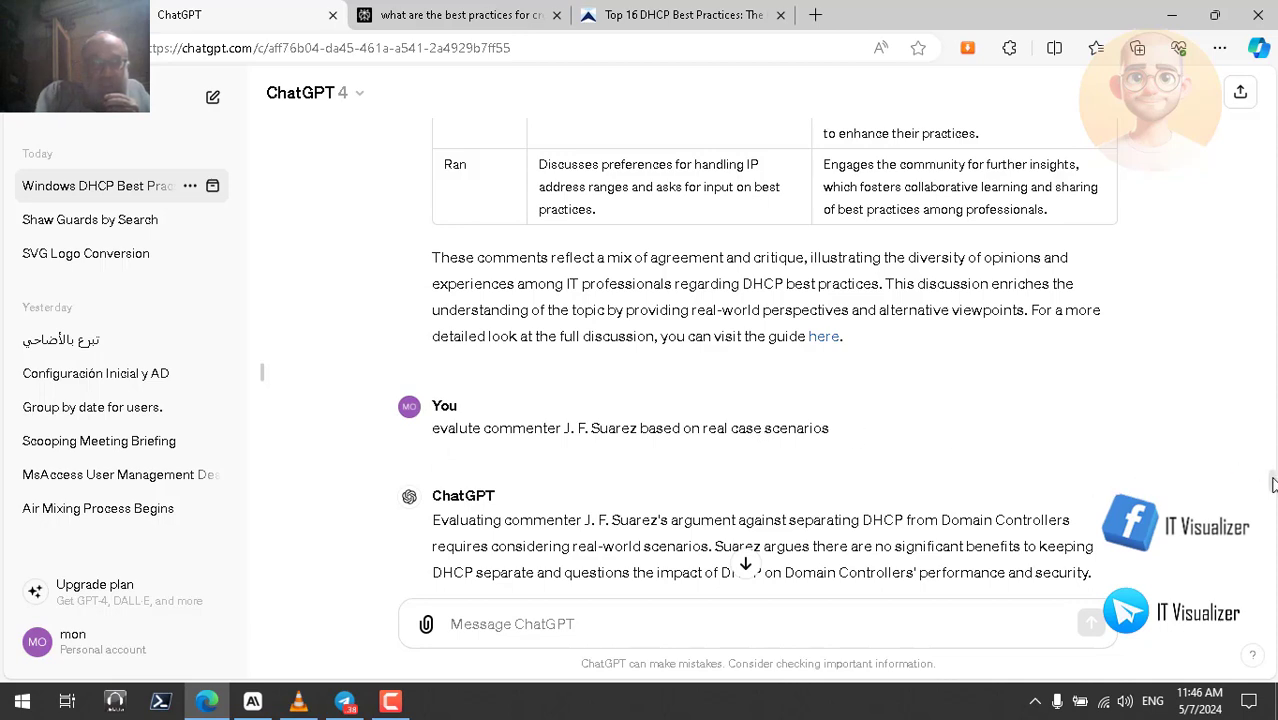
{"action": "scroll", "coordinate": [1272, 486], "scroll_direction": "down", "scroll_amount": 2}
{"action": "scroll", "coordinate": [1272, 490], "scroll_direction": "down", "scroll_amount": 1}
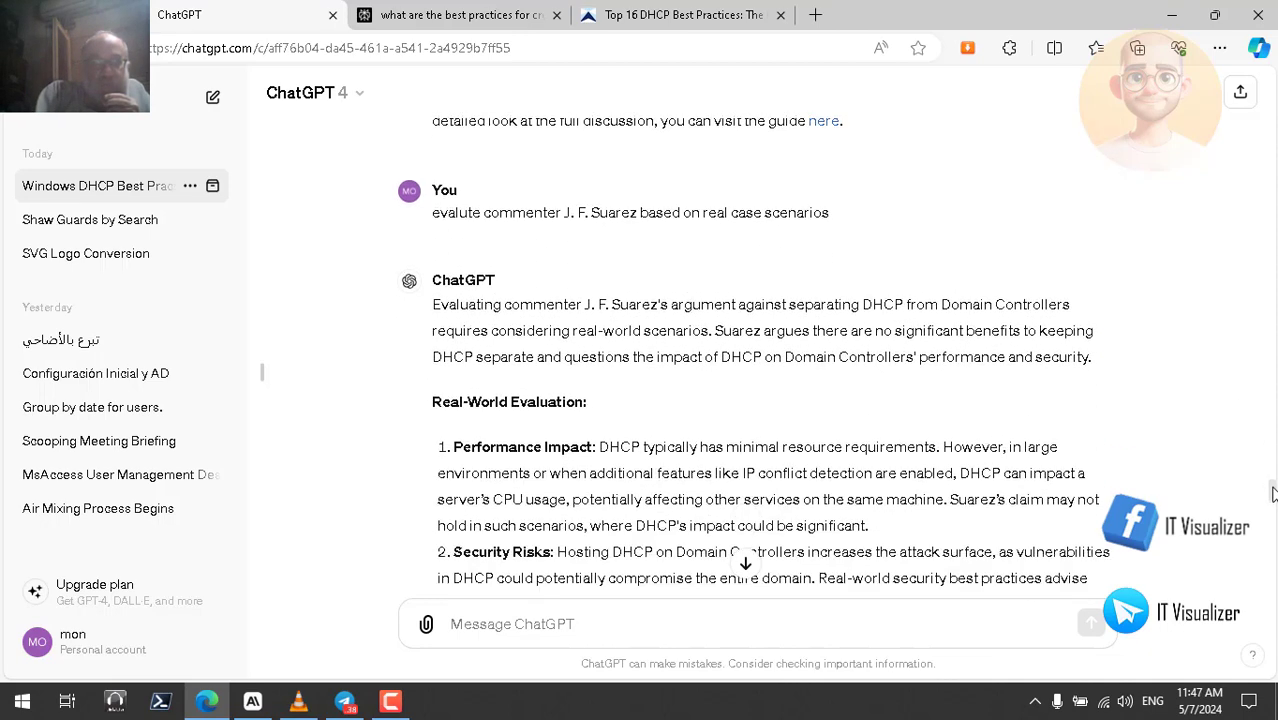
{"action": "scroll", "coordinate": [1272, 494], "scroll_direction": "down", "scroll_amount": 3}
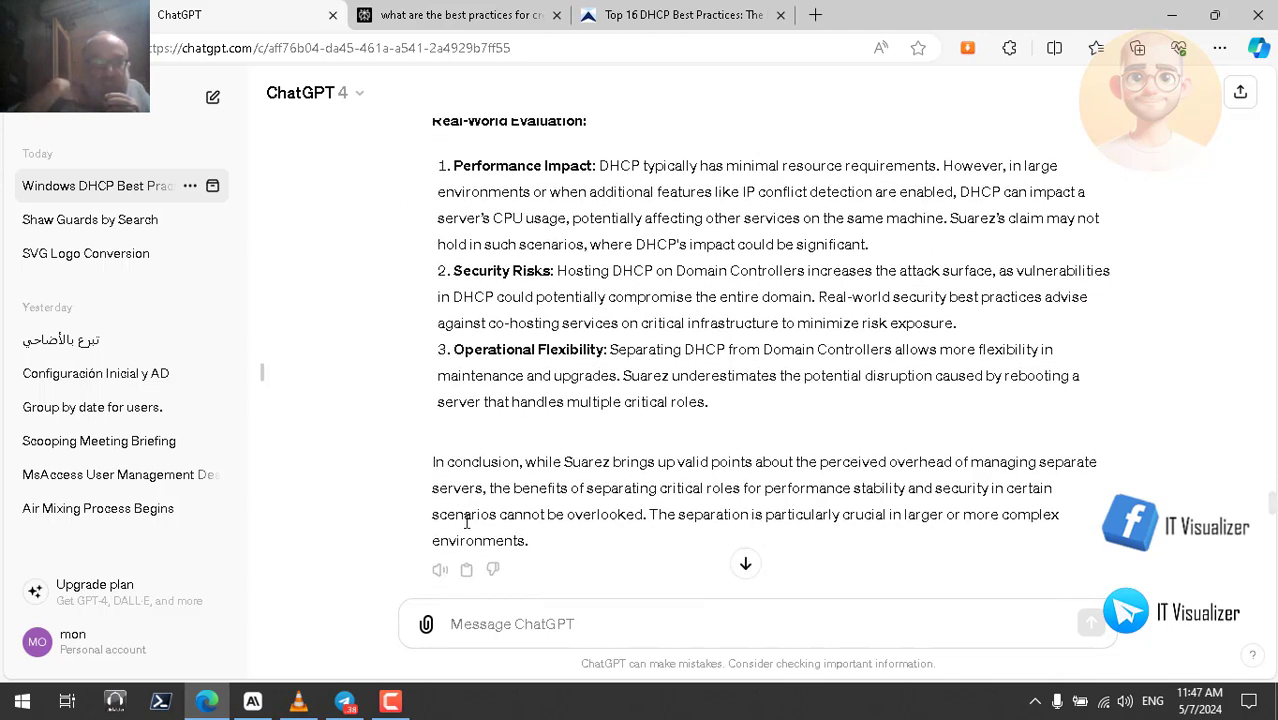
{"action": "left_click", "coordinate": [439, 576]}
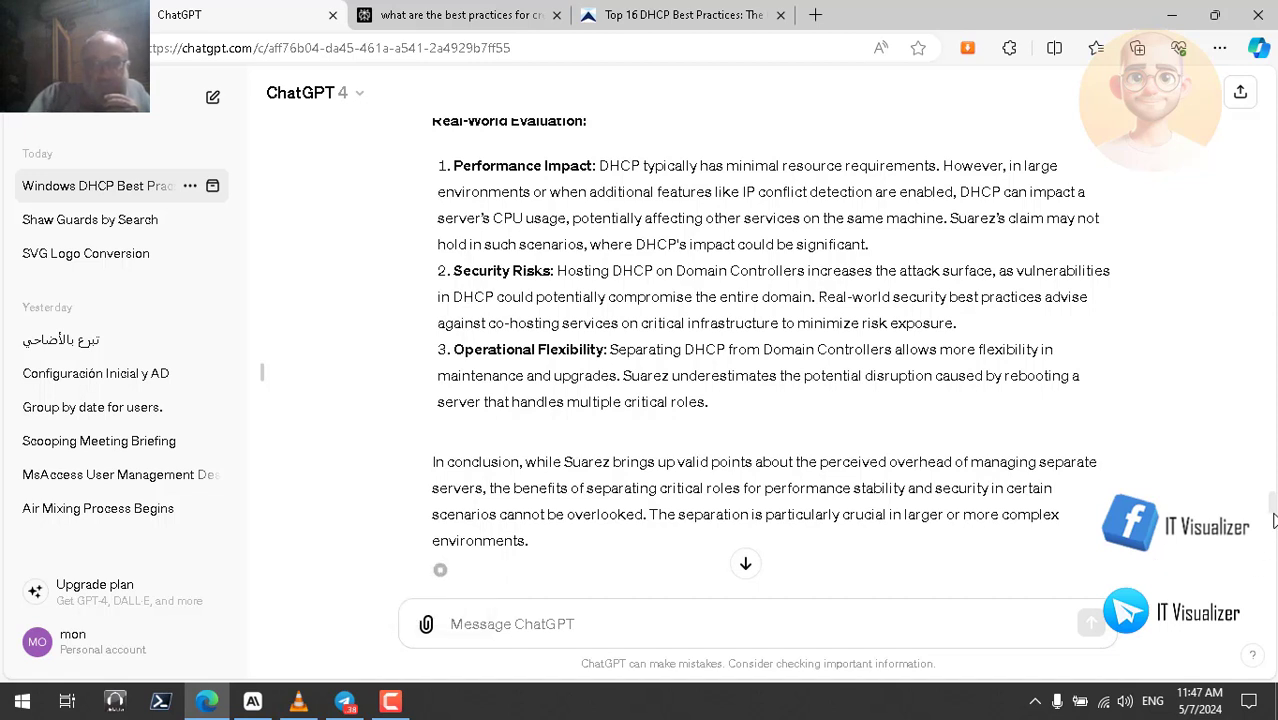
{"action": "left_click_drag", "start_coordinate": [1272, 510], "coordinate": [1272, 500]}
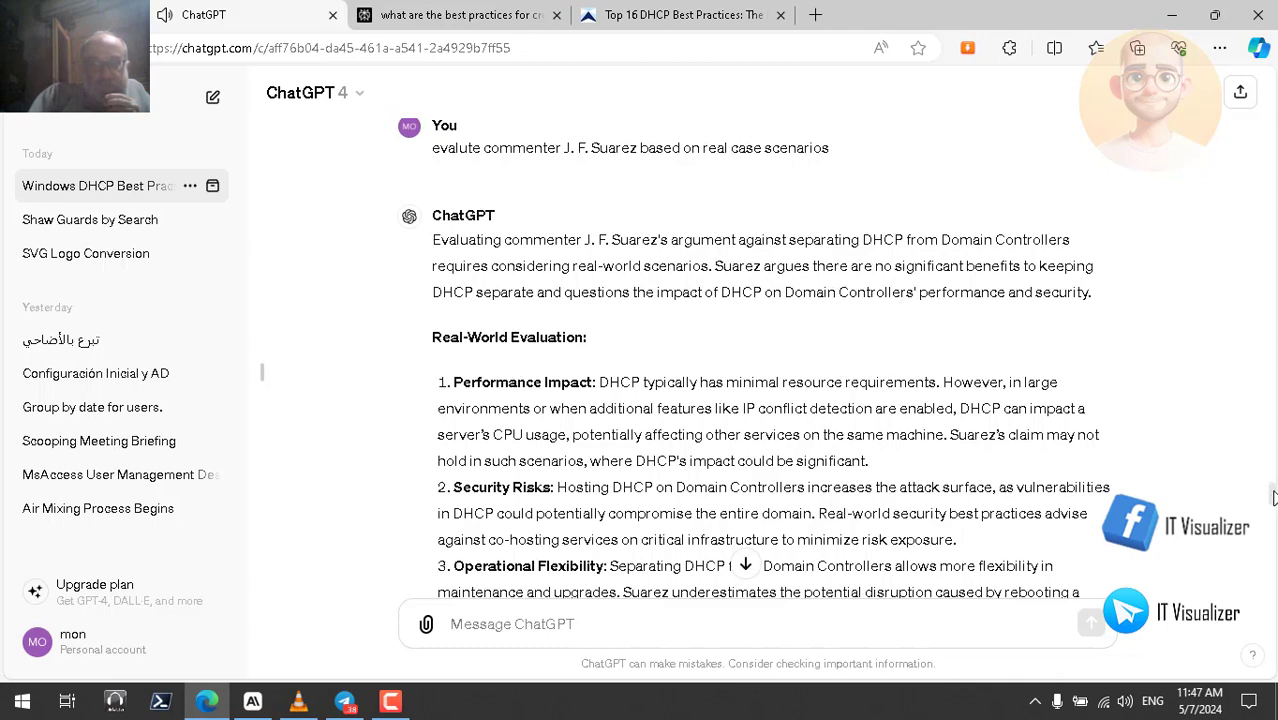
{"action": "scroll", "coordinate": [1273, 497], "scroll_direction": "down", "scroll_amount": 1}
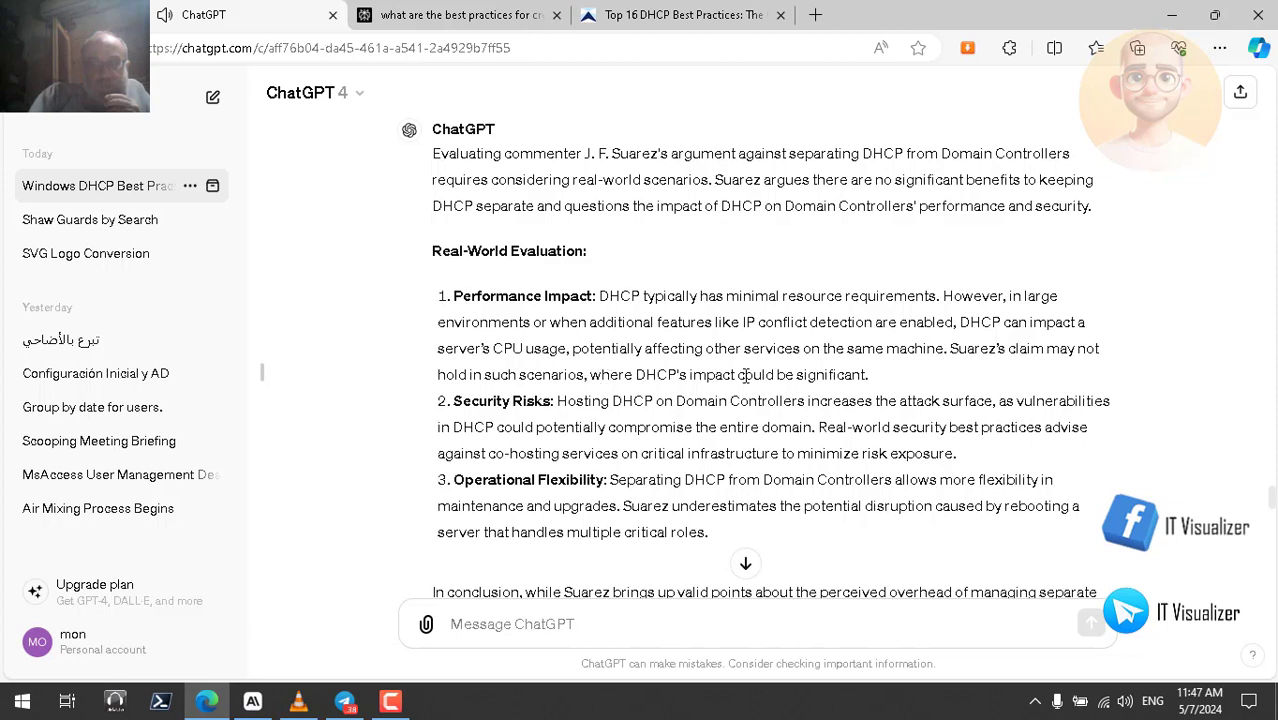
- Follow the evaluation, highlighting 'significant', 'critical' and 'overlooked' along the way
{"action": "double_click", "coordinate": [832, 374]}
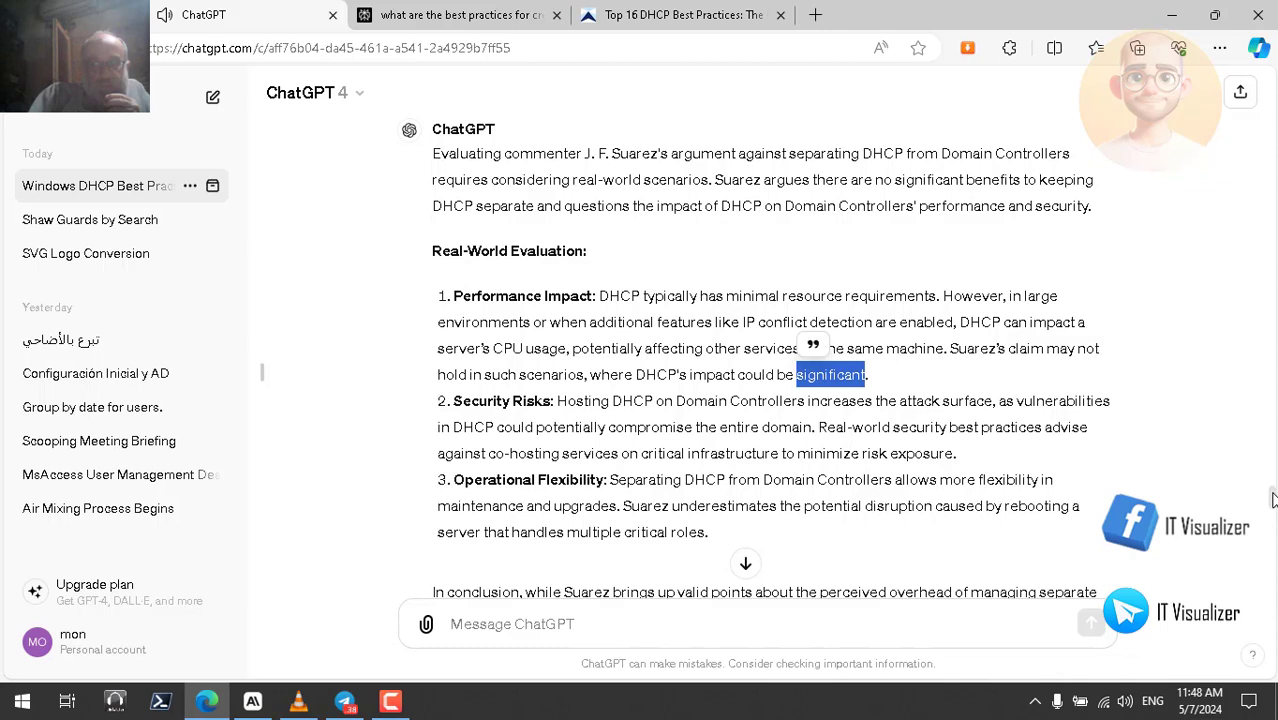
{"action": "scroll", "coordinate": [1272, 500], "scroll_direction": "down", "scroll_amount": 2}
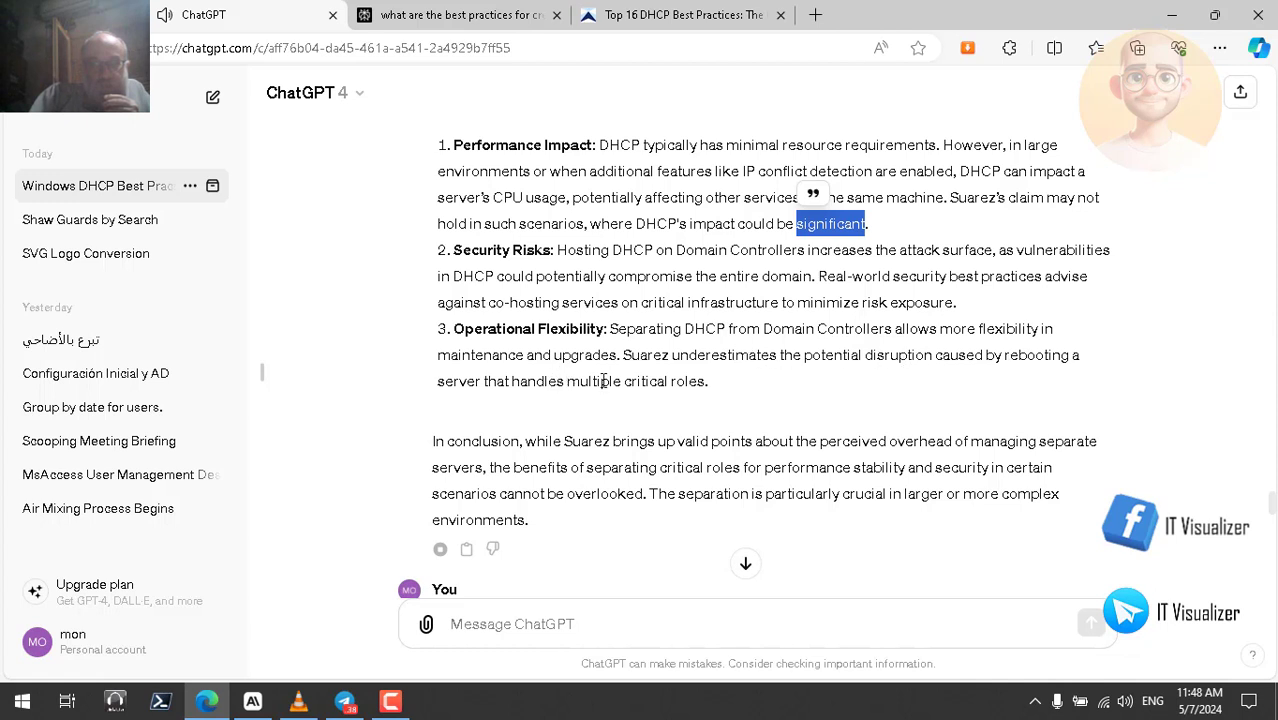
{"action": "double_click", "coordinate": [645, 381]}
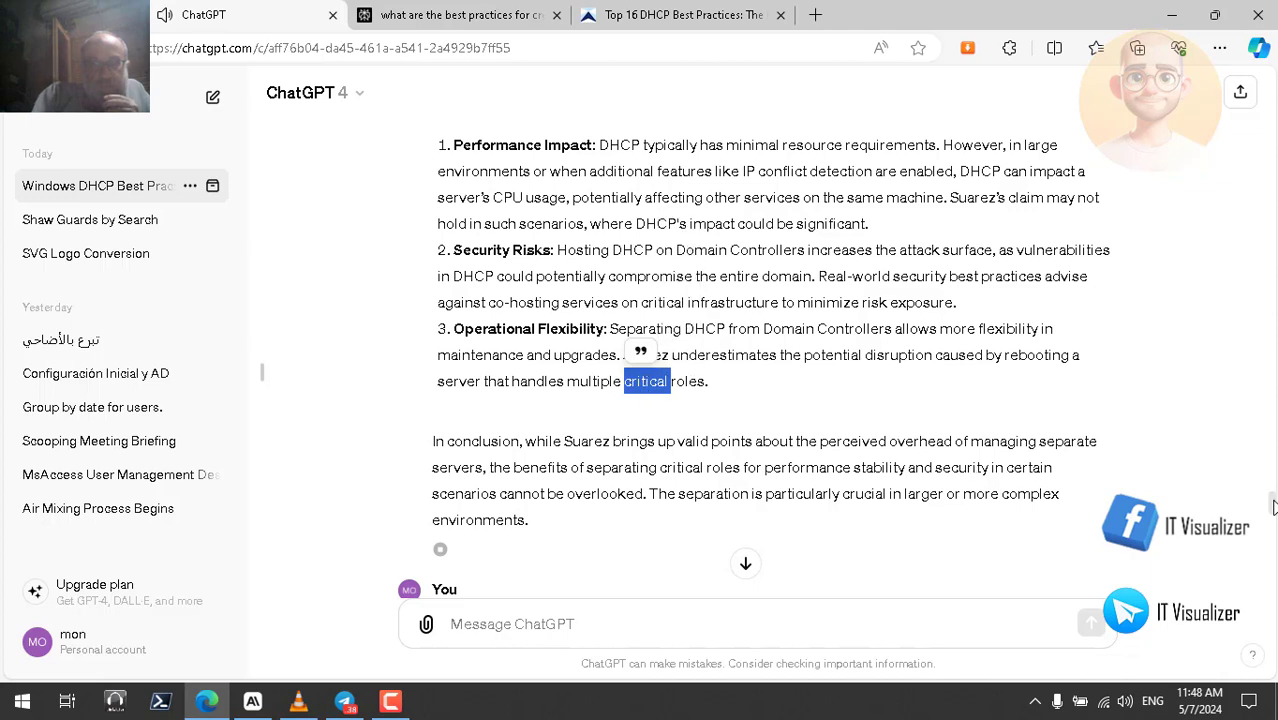
{"action": "scroll", "coordinate": [1272, 507], "scroll_direction": "down", "scroll_amount": 2}
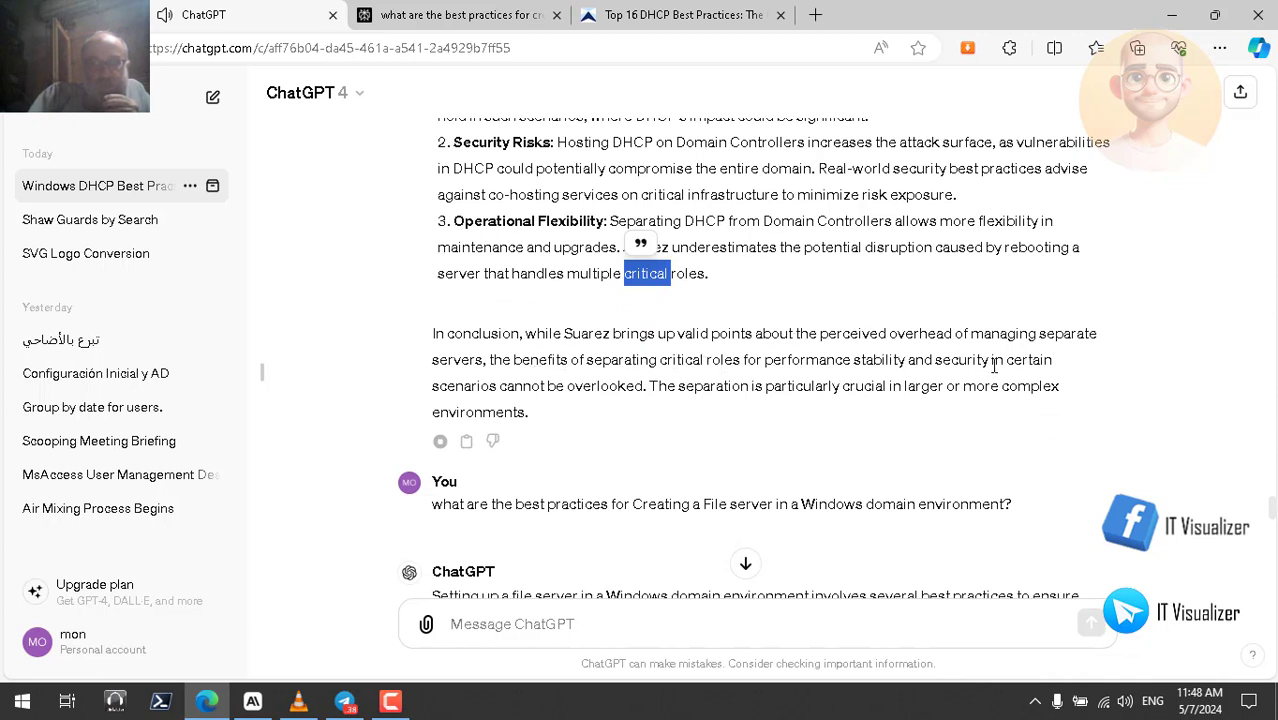
{"action": "double_click", "coordinate": [591, 388]}
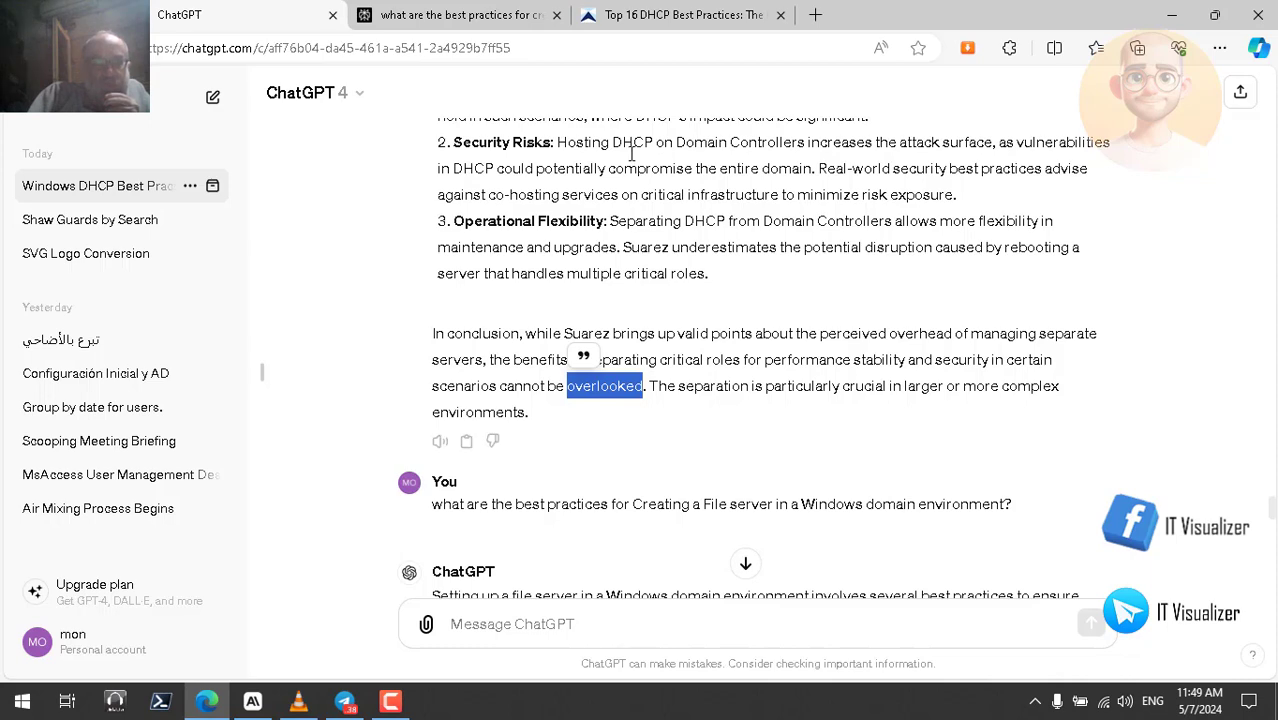
- Glance at Perplexity, then bring up Claude's DHCP server best-practices answer
{"action": "left_click", "coordinate": [478, 16]}
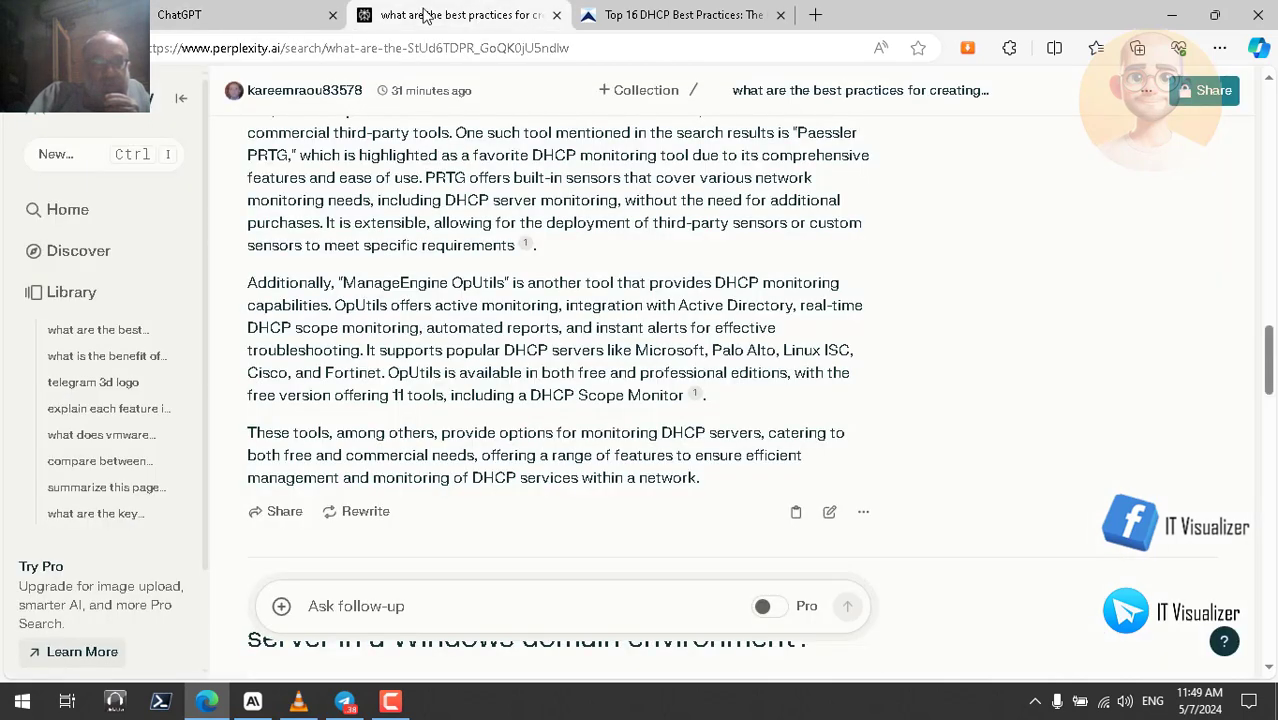
{"action": "left_click", "coordinate": [260, 18]}
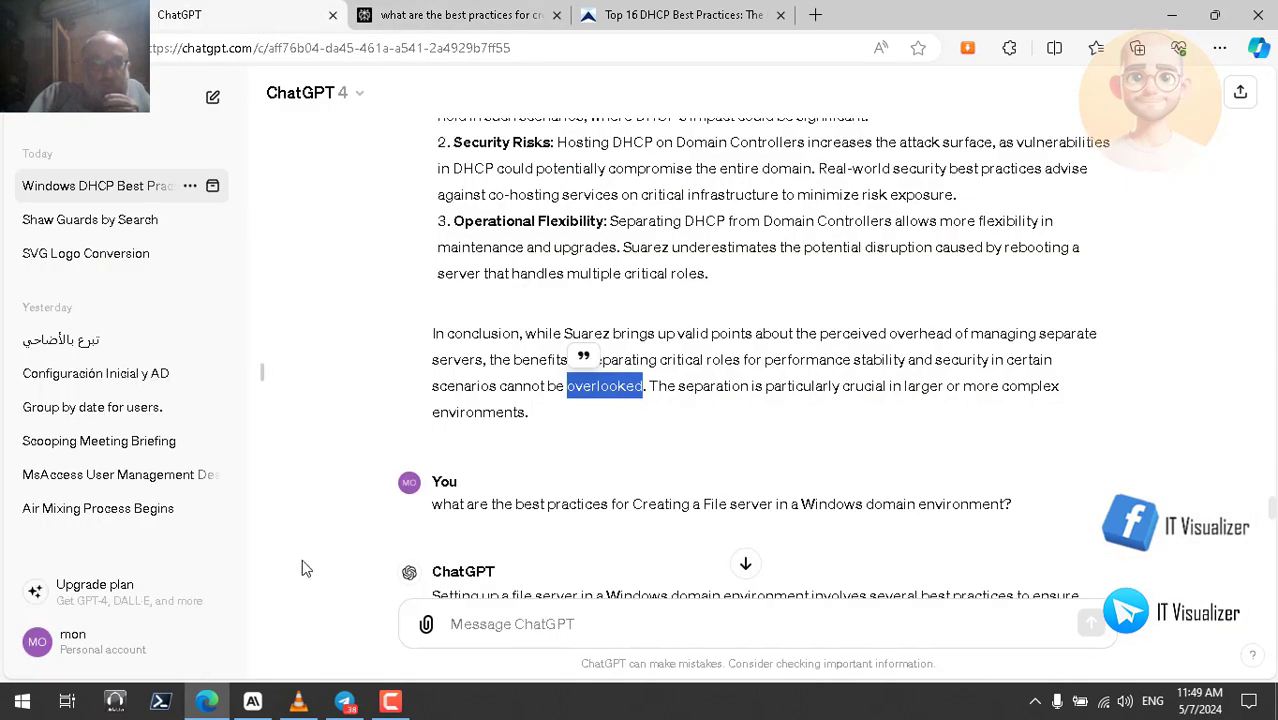
{"action": "left_click", "coordinate": [252, 701]}
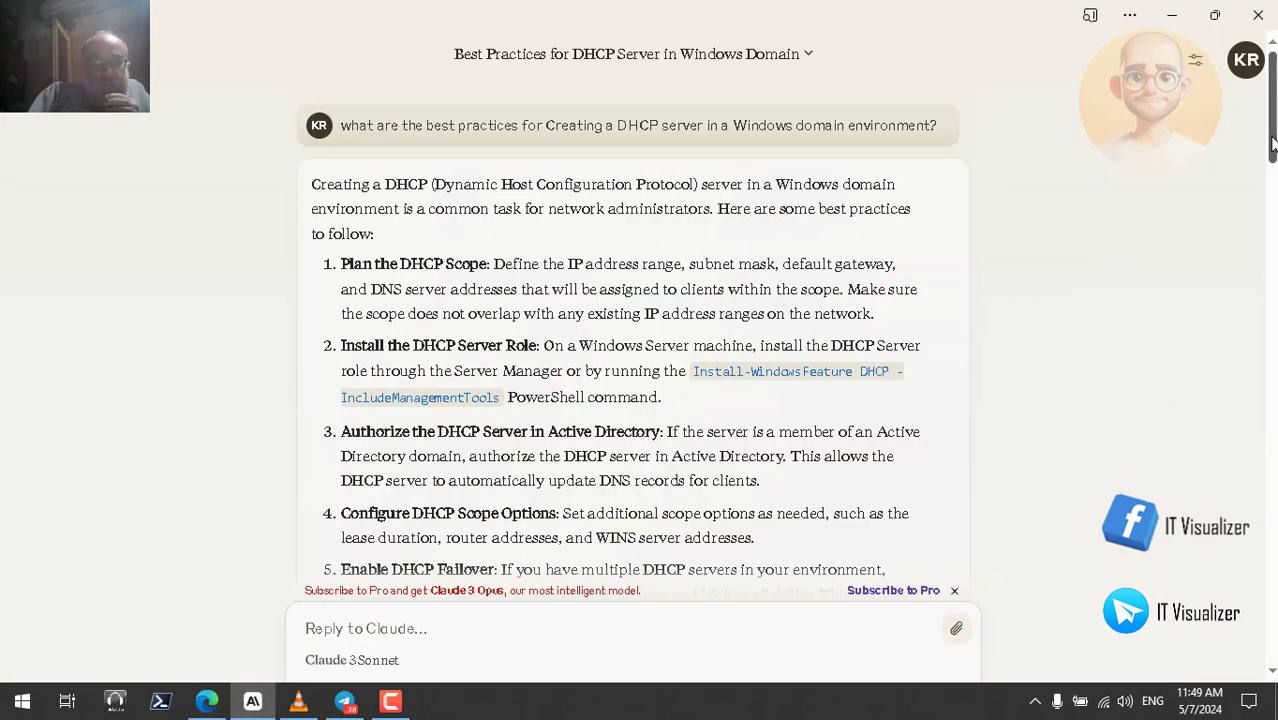
- Select the whole Claude reply on DHCP server best practices, from its end to the top
{"action": "left_click_drag", "start_coordinate": [1272, 145], "coordinate": [1272, 243]}
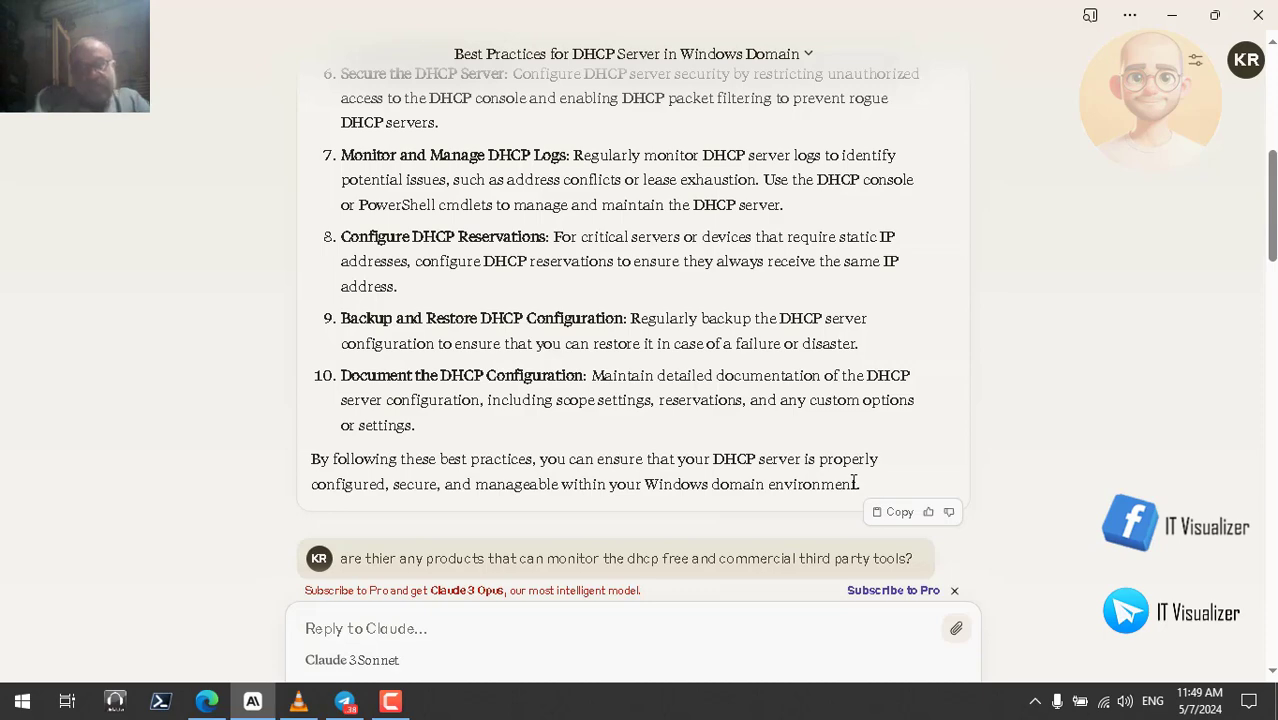
{"action": "left_click_drag", "start_coordinate": [862, 484], "coordinate": [310, 186]}
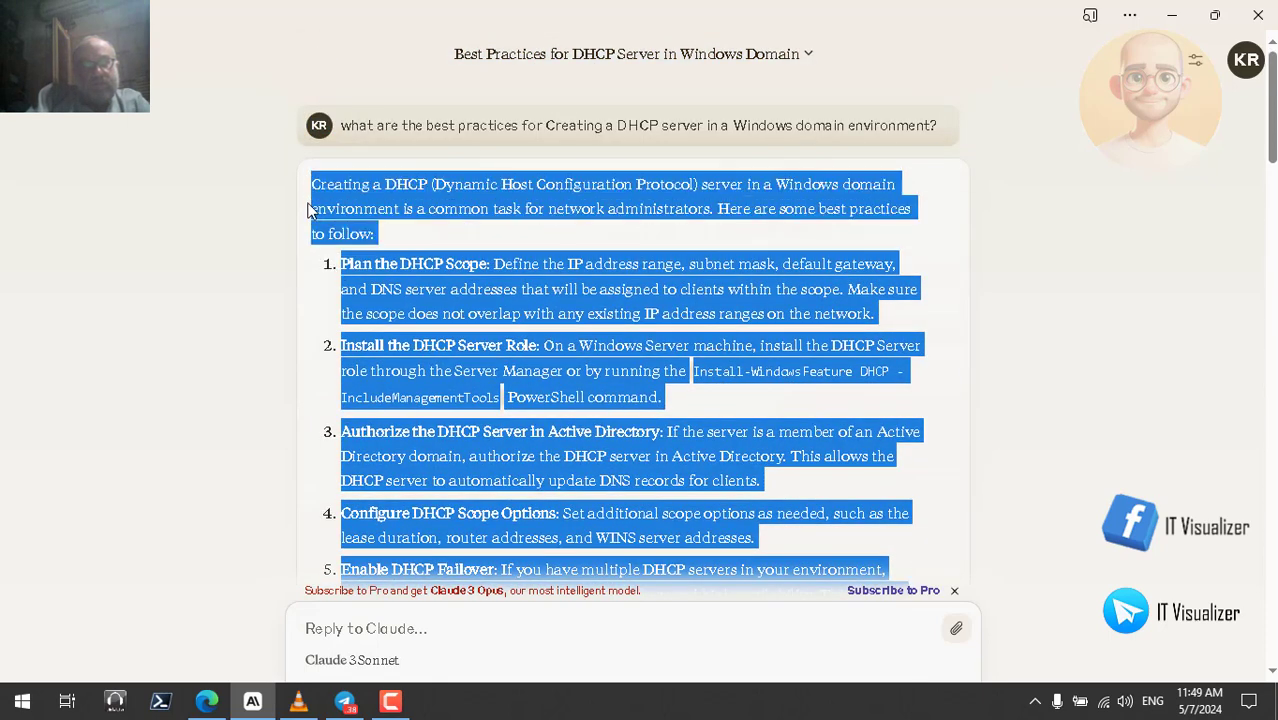
- Have Claude's selected DHCP best-practices reply read aloud from the right-click menu
{"action": "right_click", "coordinate": [445, 188]}
{"action": "left_click", "coordinate": [533, 320]}
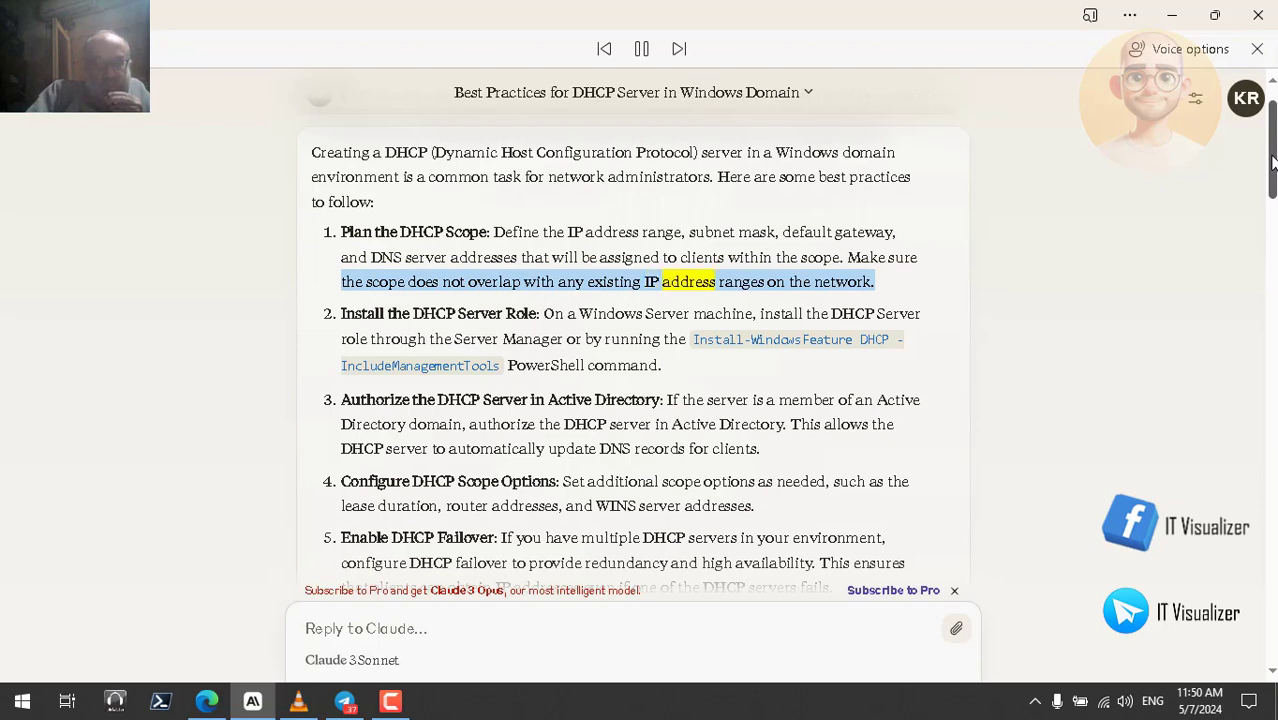
{"action": "left_click_drag", "start_coordinate": [1273, 163], "coordinate": [1273, 175]}
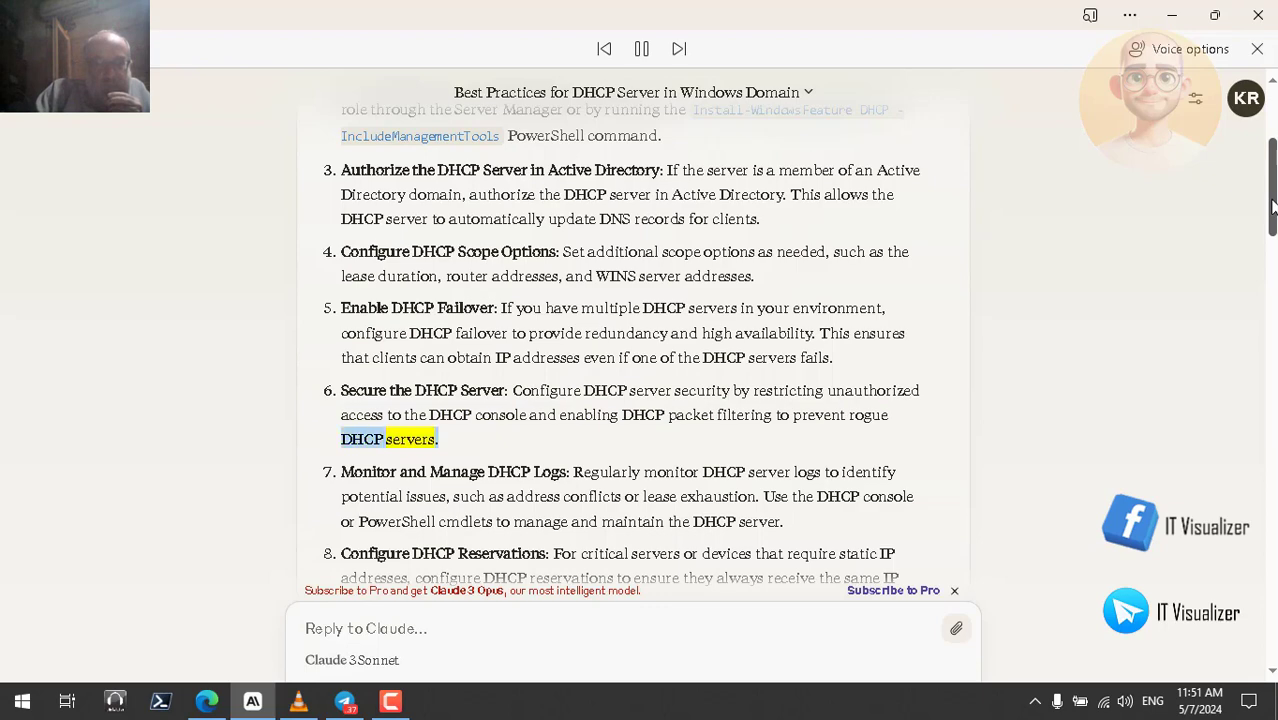
- Scroll along with the reading through point 10 on documentation and the closing summary
{"action": "left_click_drag", "start_coordinate": [1273, 205], "coordinate": [1273, 240]}
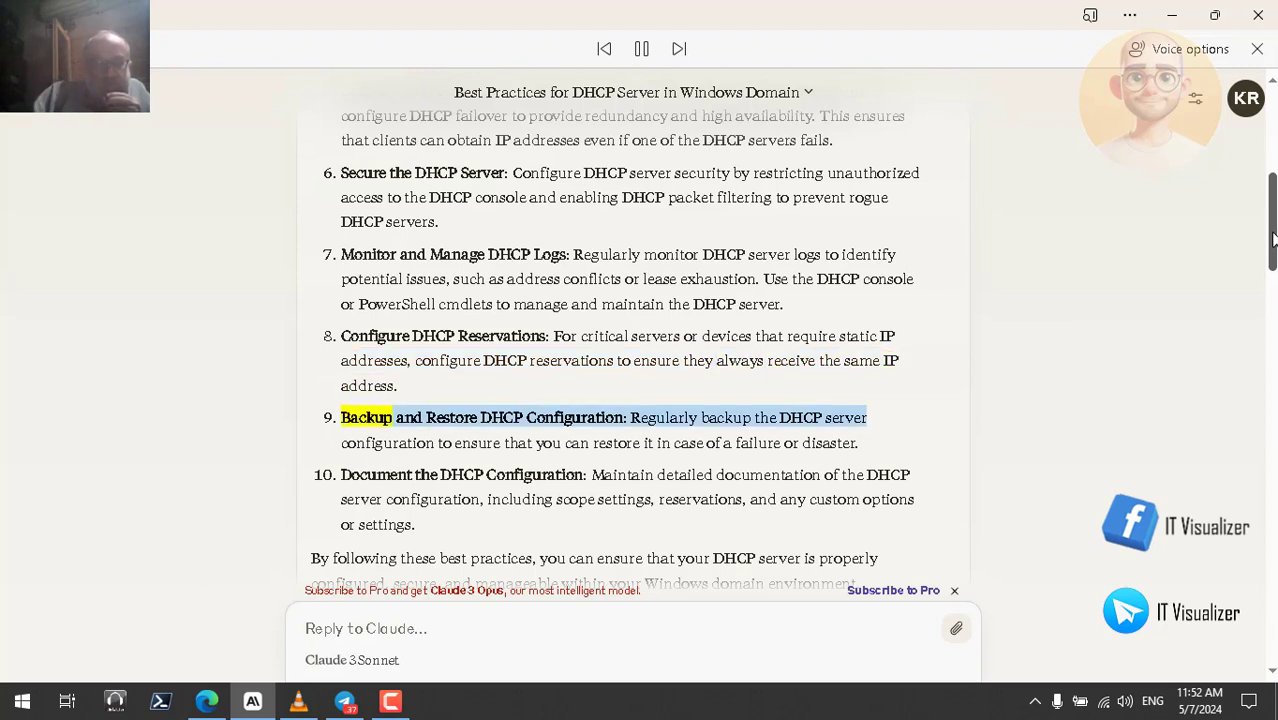
{"action": "left_click_drag", "start_coordinate": [1273, 243], "coordinate": [1273, 255]}
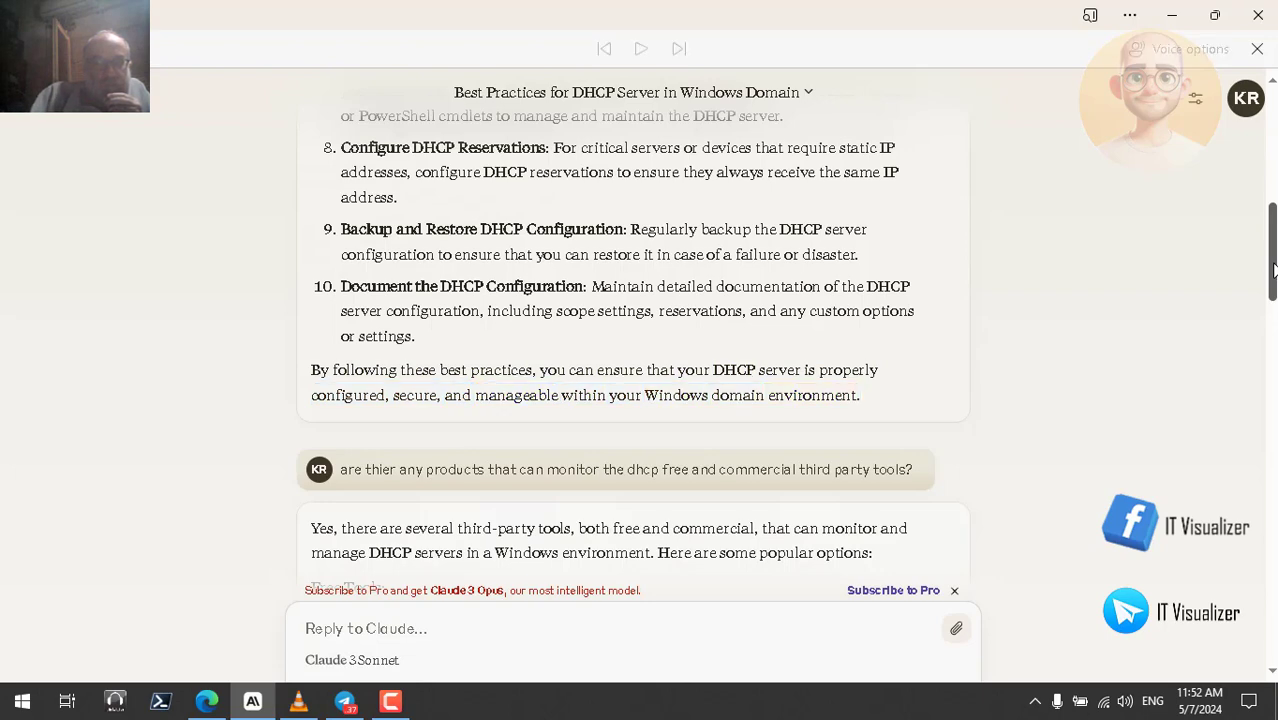
- Scroll down to the DHCP monitoring-tools reply and select it from its end up to its first line
{"action": "left_click_drag", "start_coordinate": [1273, 270], "coordinate": [1273, 302]}
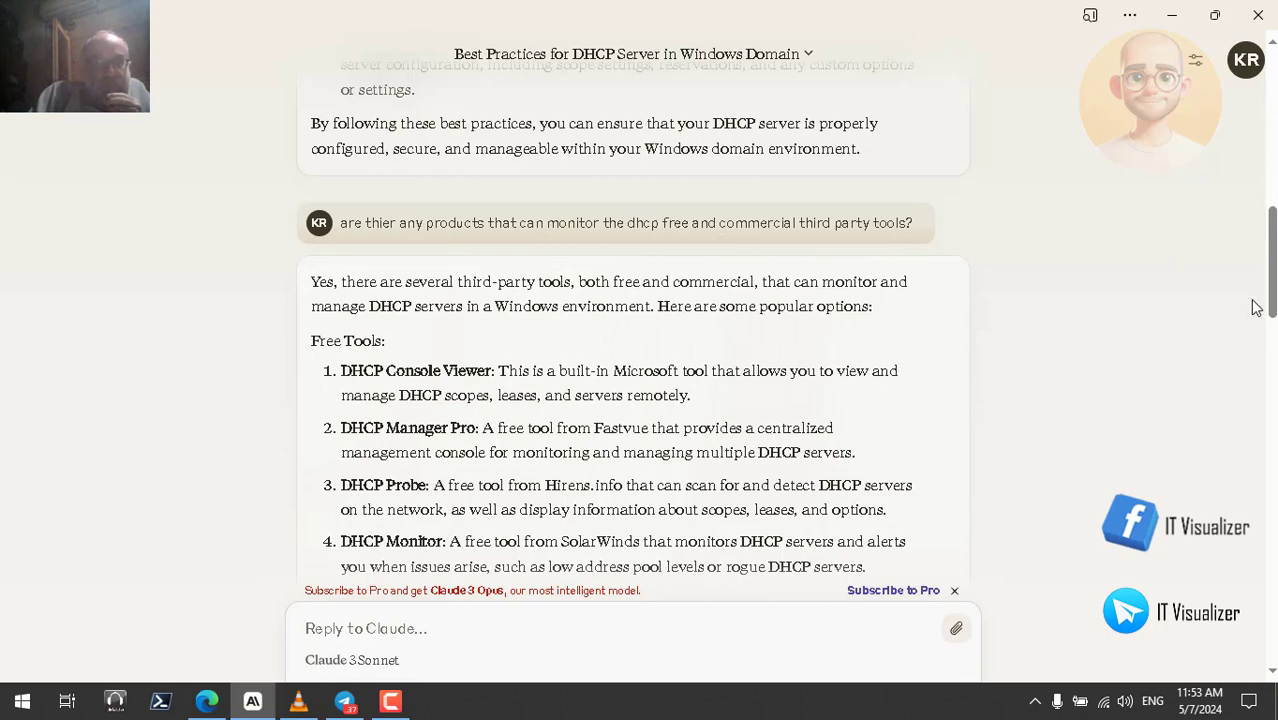
{"action": "left_click_drag", "start_coordinate": [1272, 312], "coordinate": [1268, 432]}
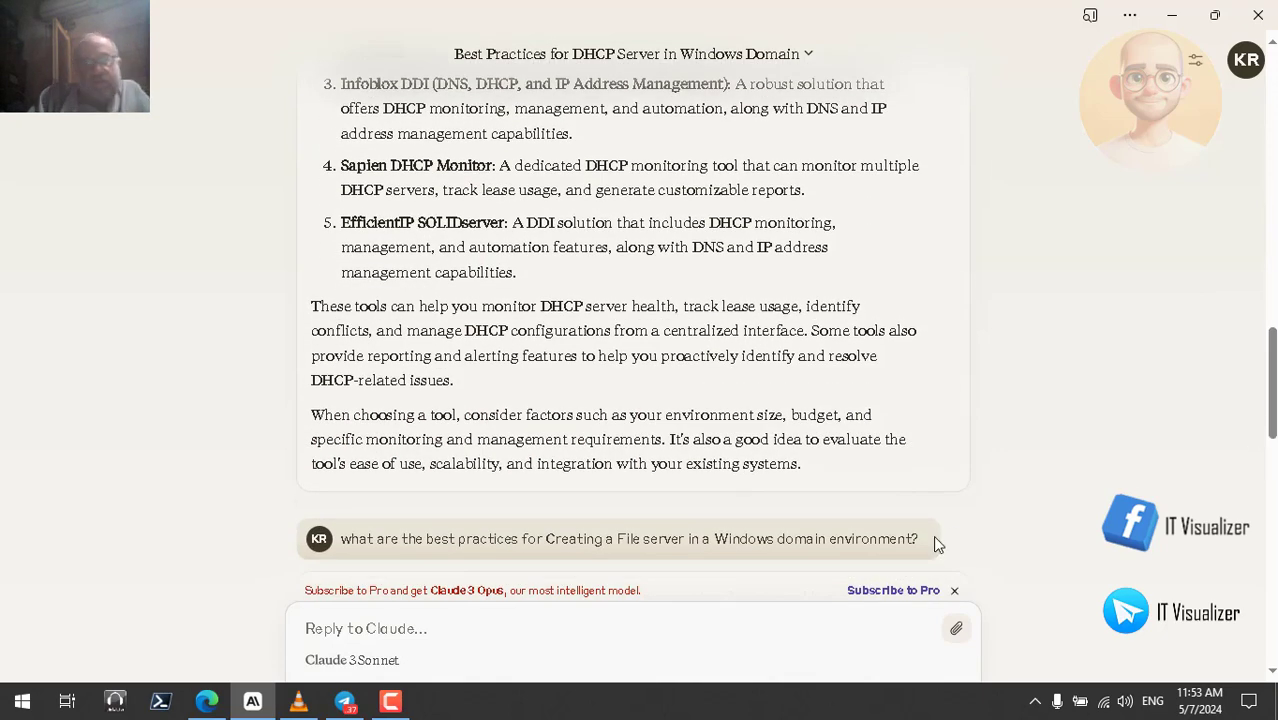
{"action": "left_click_drag", "start_coordinate": [802, 462], "coordinate": [314, 185]}
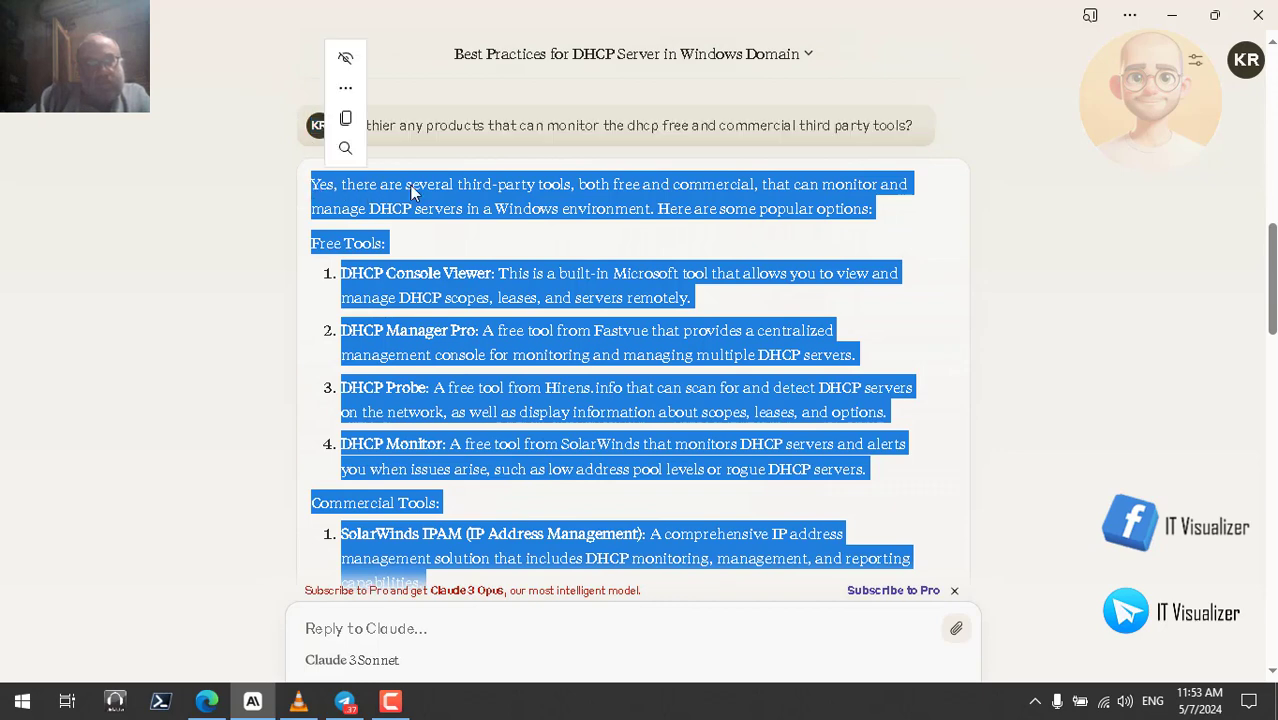
- Read the selected monitoring-tools reply aloud with 'Read aloud selection', following it to DHCP Console Viewer
{"action": "right_click", "coordinate": [411, 188]}
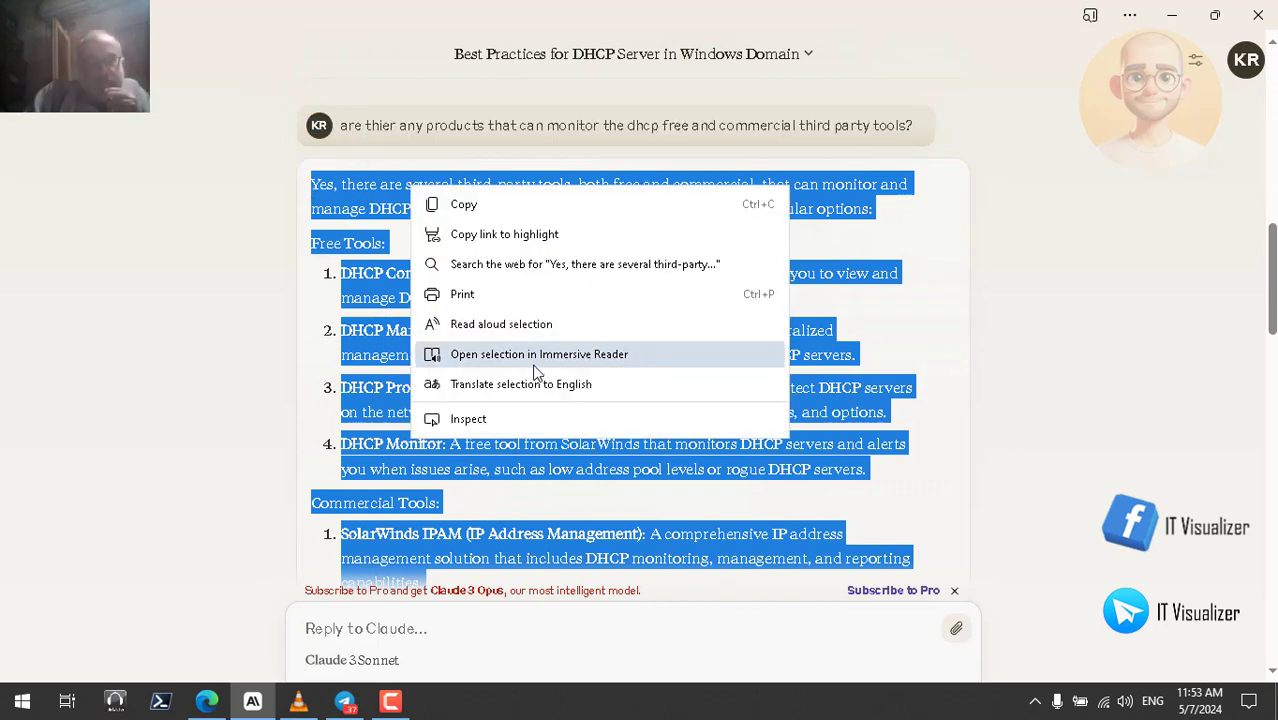
{"action": "left_click", "coordinate": [530, 323]}
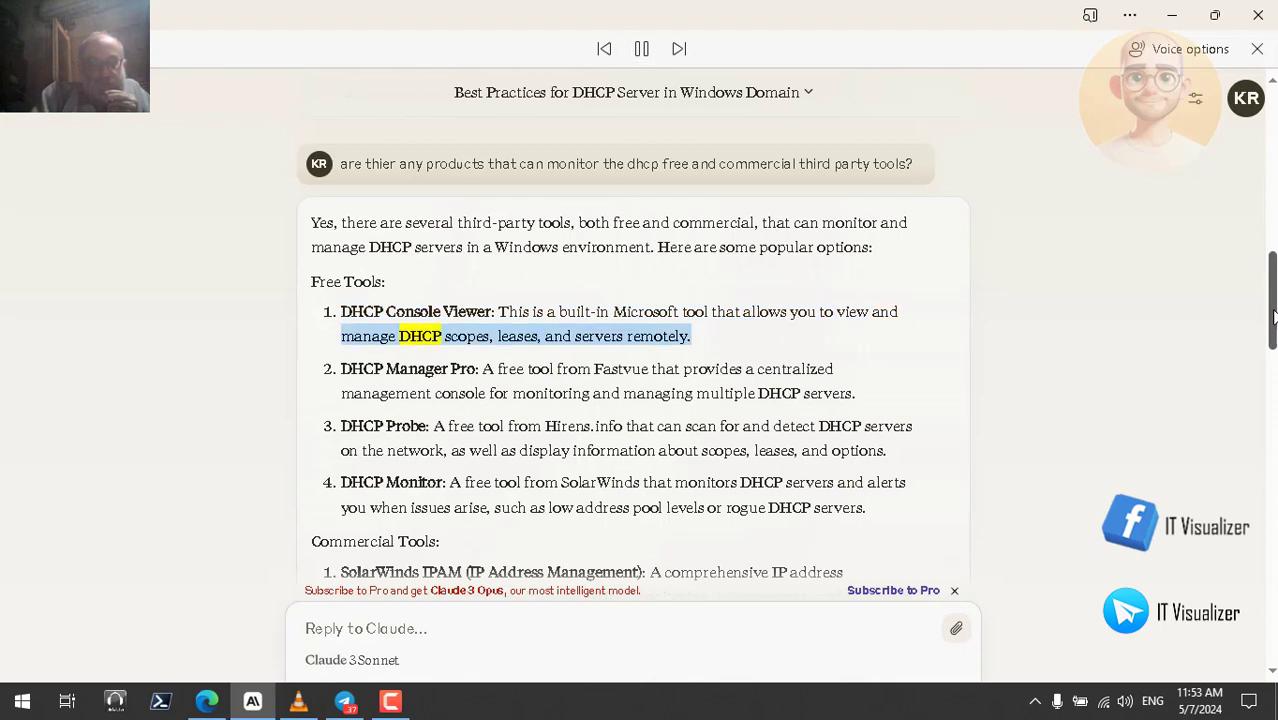
{"action": "left_click_drag", "start_coordinate": [1273, 316], "coordinate": [1273, 326]}
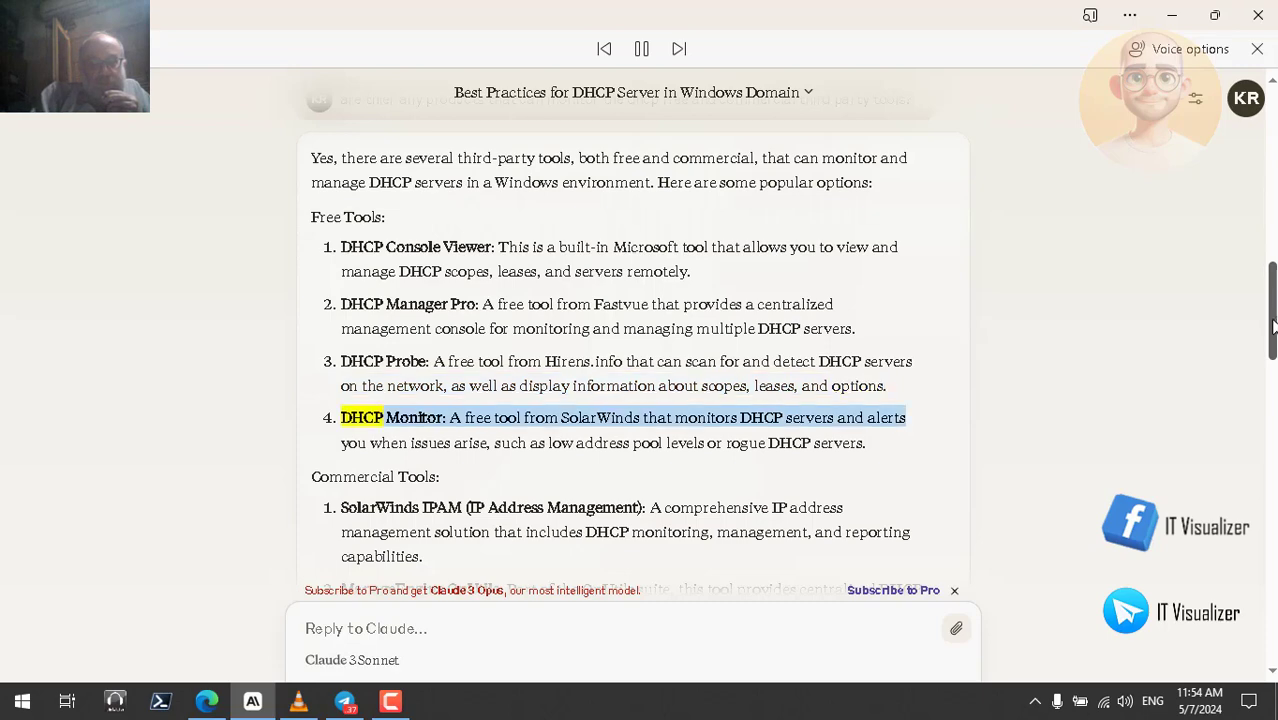
- Scroll along as the reading covers the commercial tools, reaching EfficientIP SOLIDserver
{"action": "left_click_drag", "start_coordinate": [1273, 325], "coordinate": [1273, 345]}
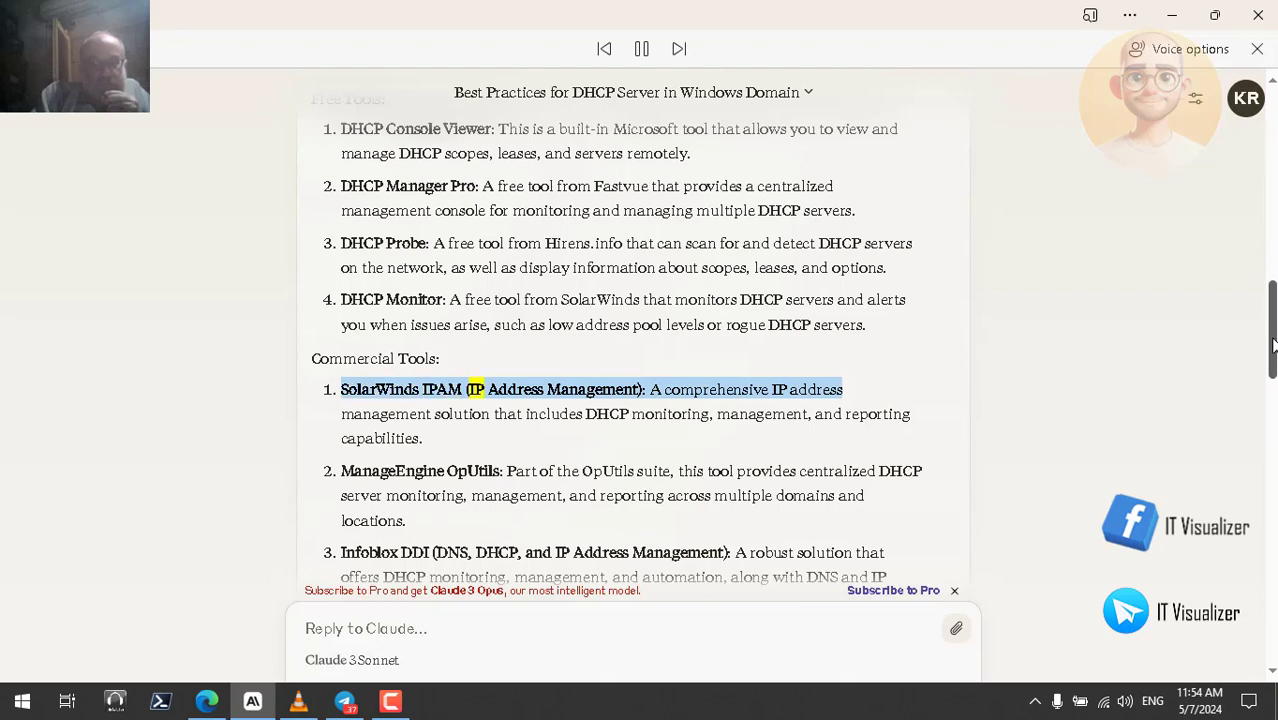
{"action": "left_click_drag", "start_coordinate": [1273, 345], "coordinate": [1273, 377]}
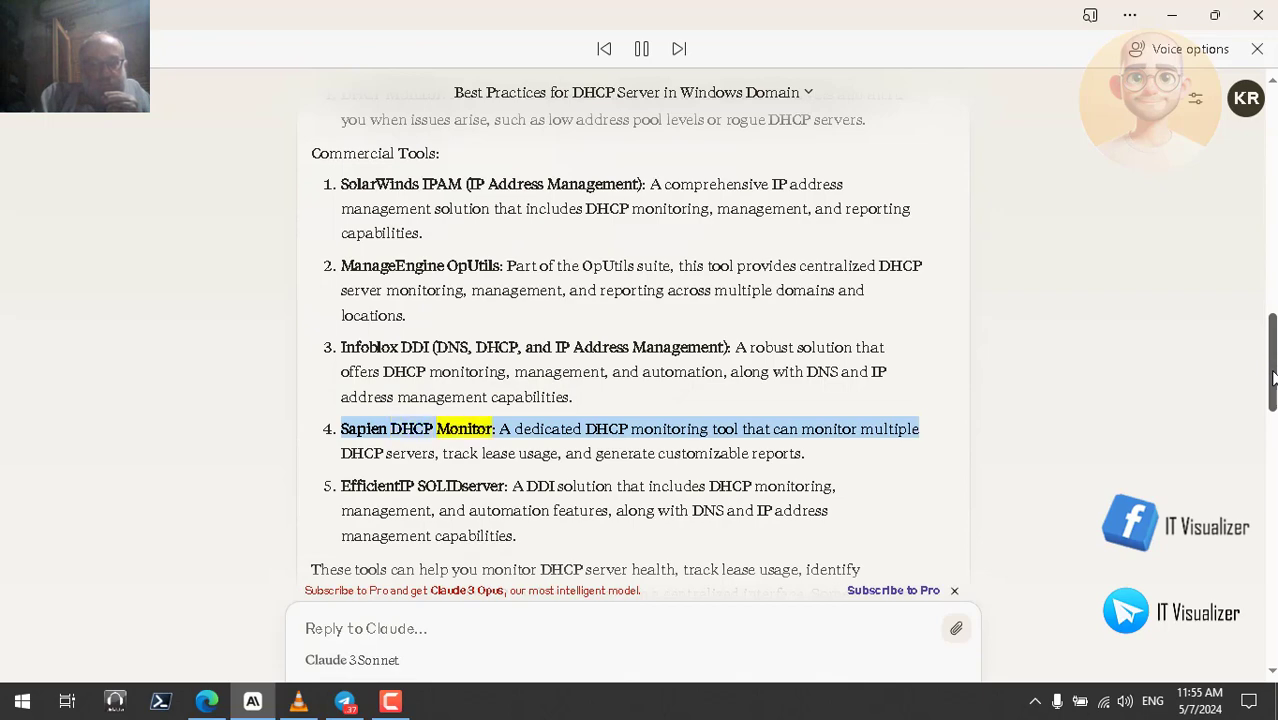
{"action": "left_click_drag", "start_coordinate": [1272, 378], "coordinate": [1272, 393]}
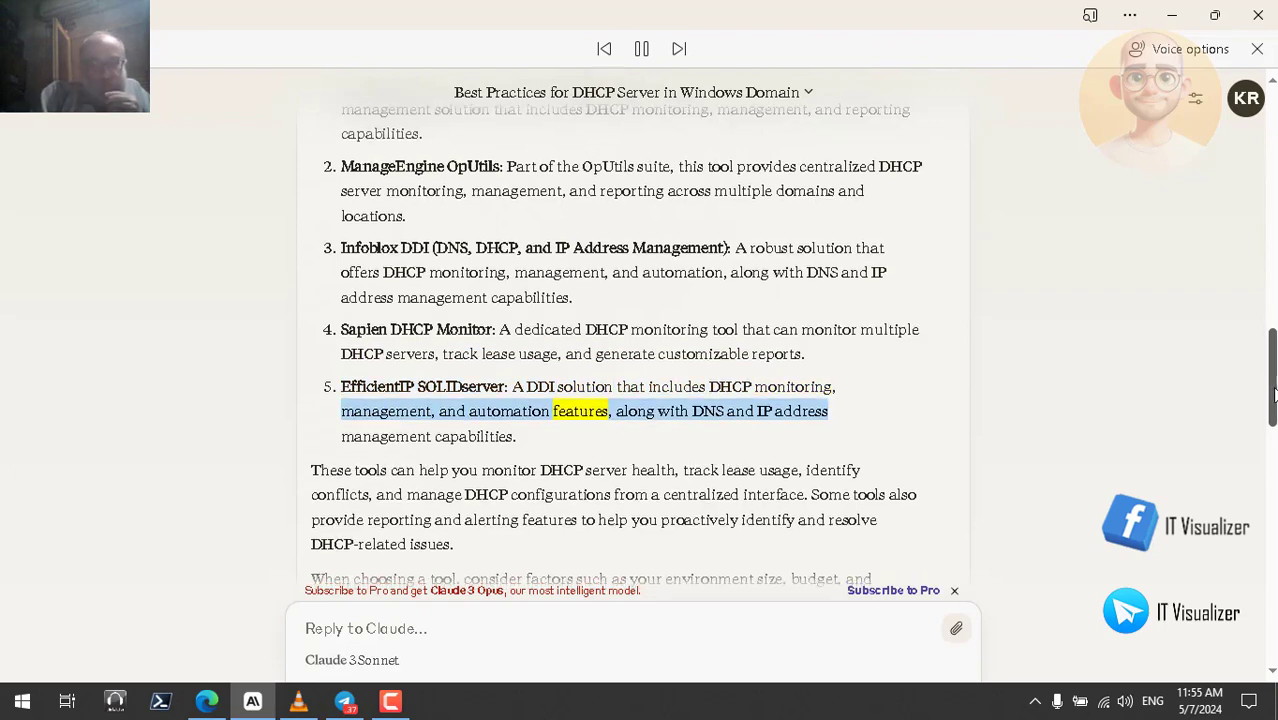
{"action": "left_click_drag", "start_coordinate": [1273, 393], "coordinate": [1273, 409]}
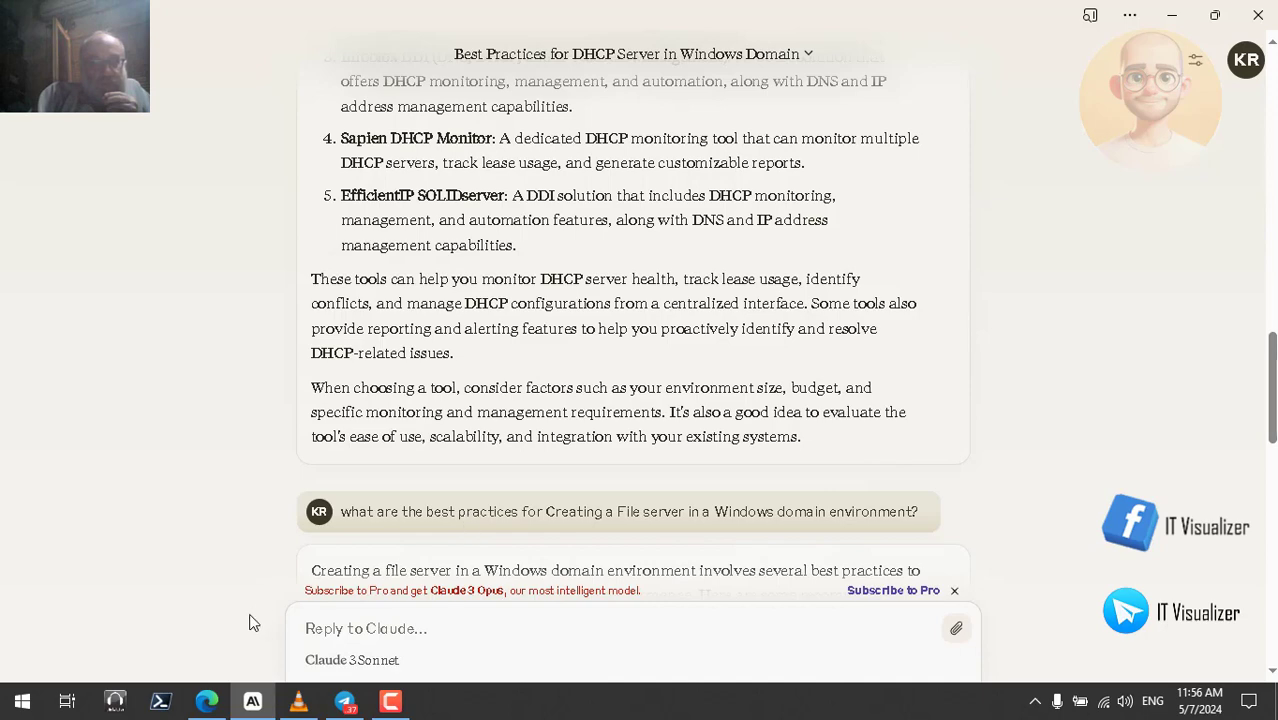
- Return to ChatGPT and scroll up to its free DHCP monitoring tools answer starting with Wireshark
{"action": "left_click", "coordinate": [212, 702]}
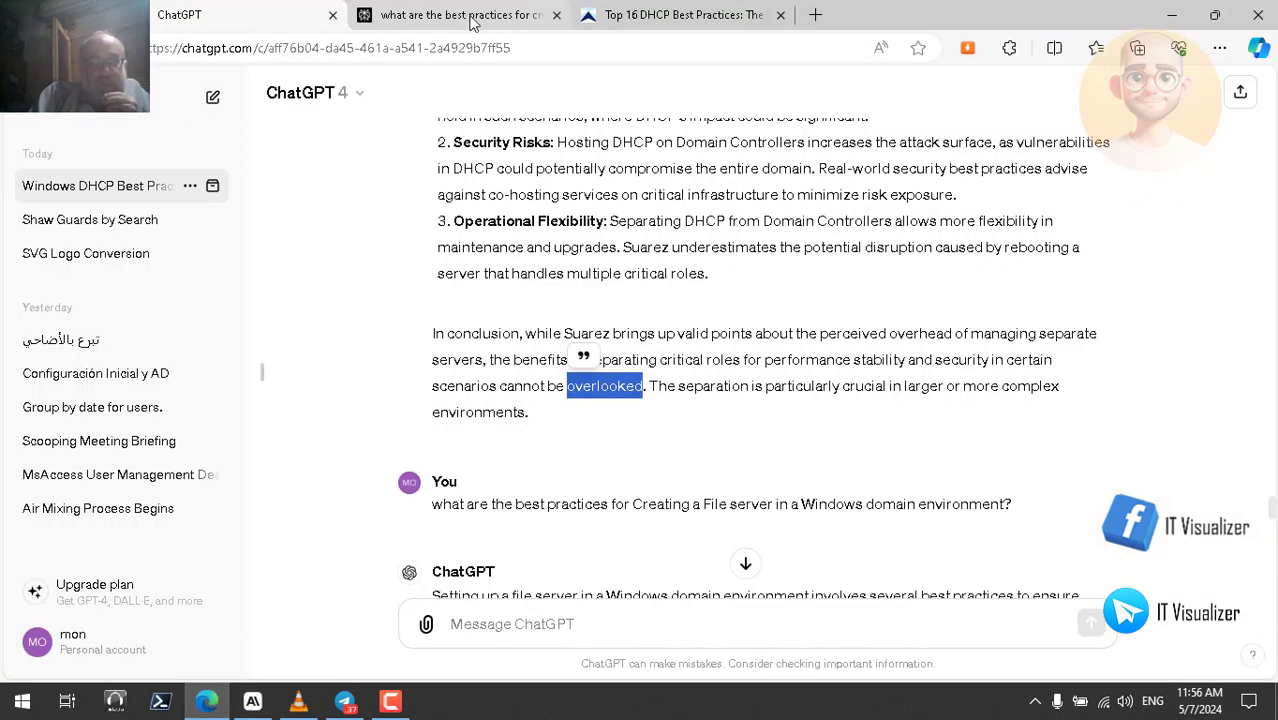
{"action": "left_click", "coordinate": [468, 17]}
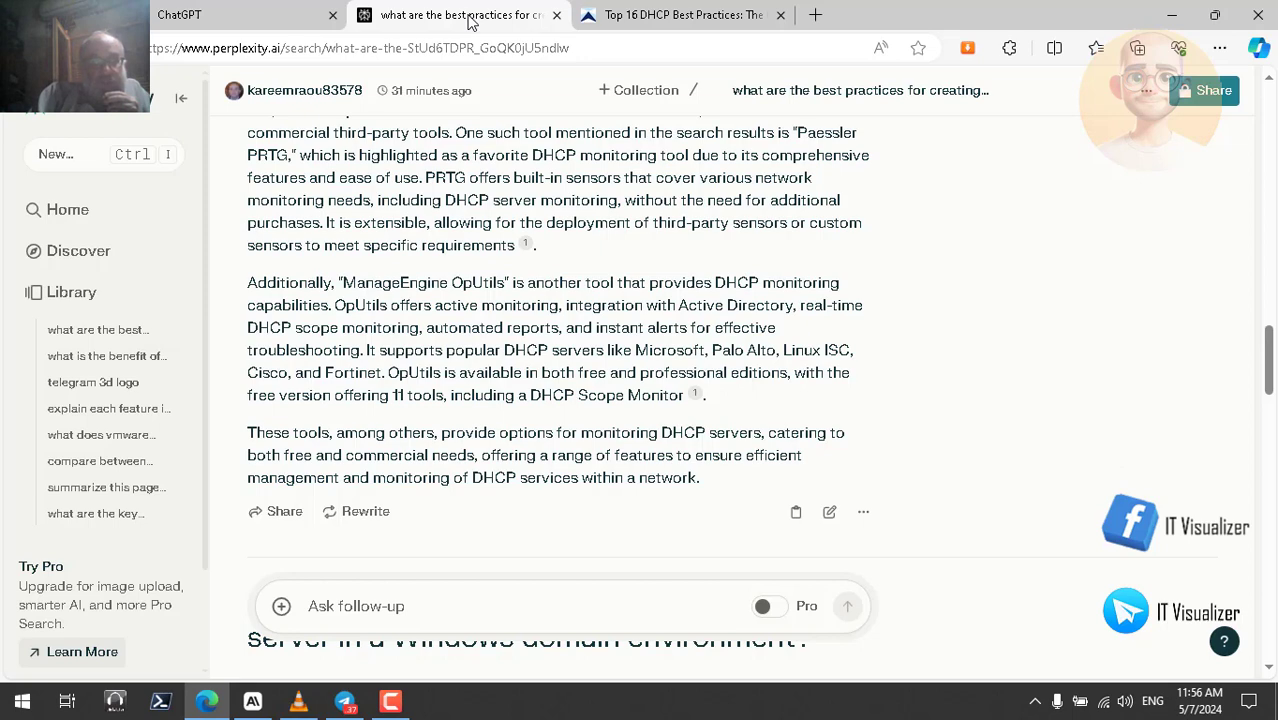
{"action": "left_click", "coordinate": [268, 20]}
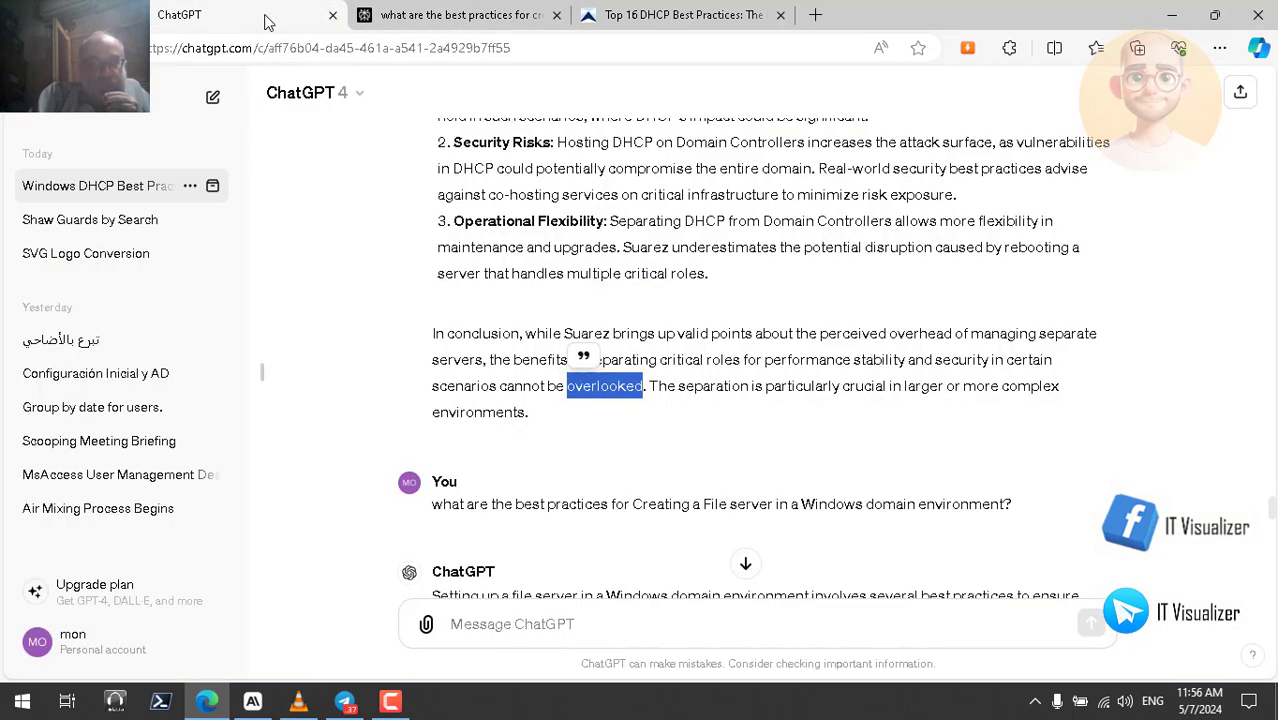
{"action": "left_click", "coordinate": [253, 702]}
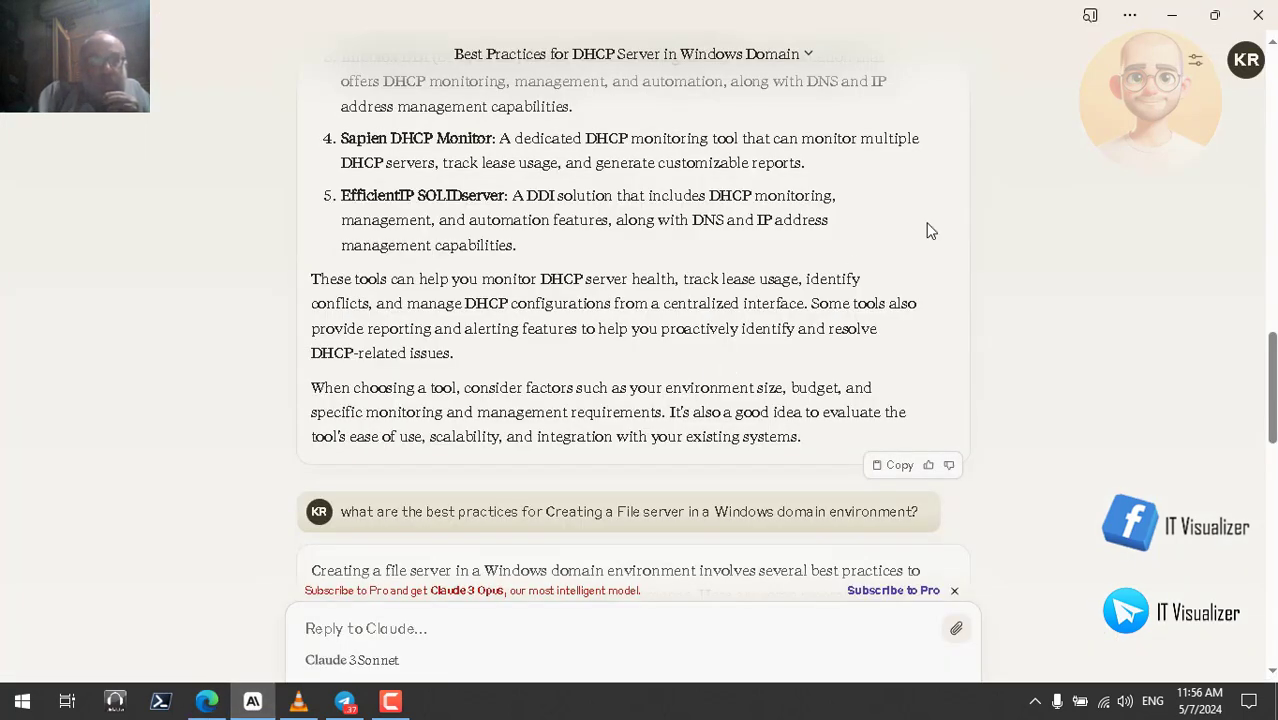
{"action": "left_click", "coordinate": [1171, 22]}
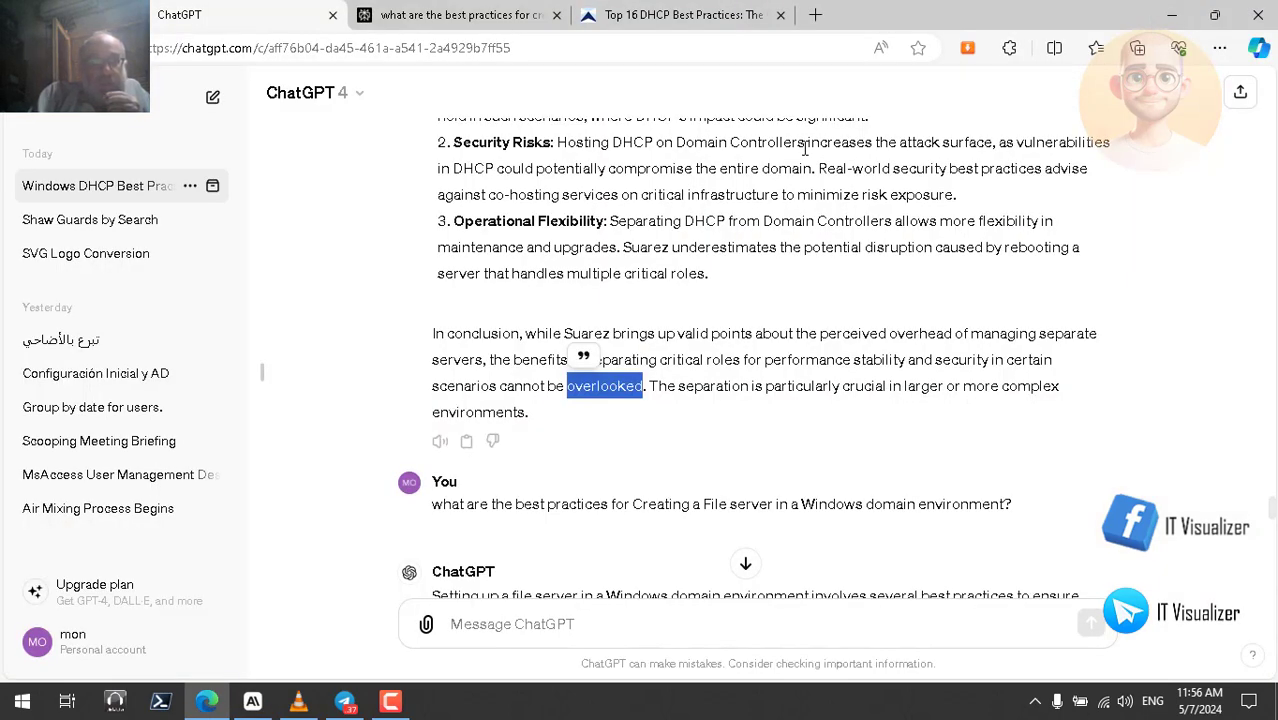
{"action": "left_click", "coordinate": [303, 706]}
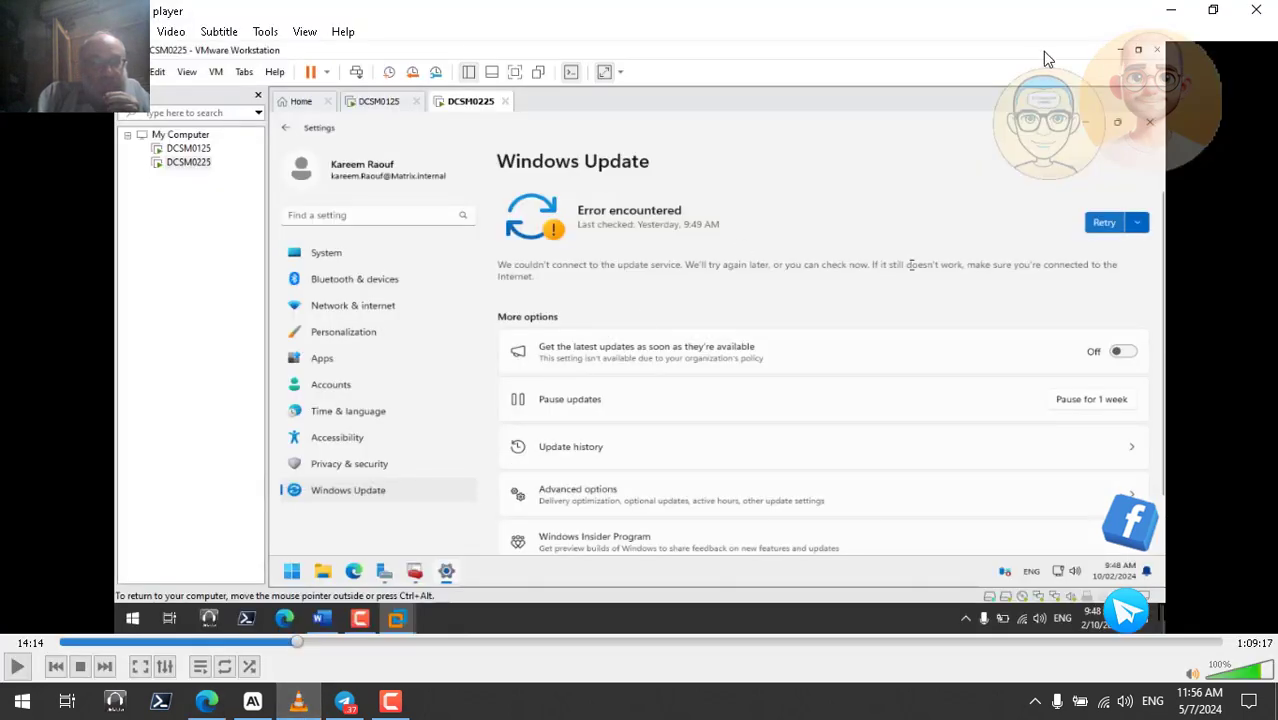
{"action": "left_click", "coordinate": [1171, 10]}
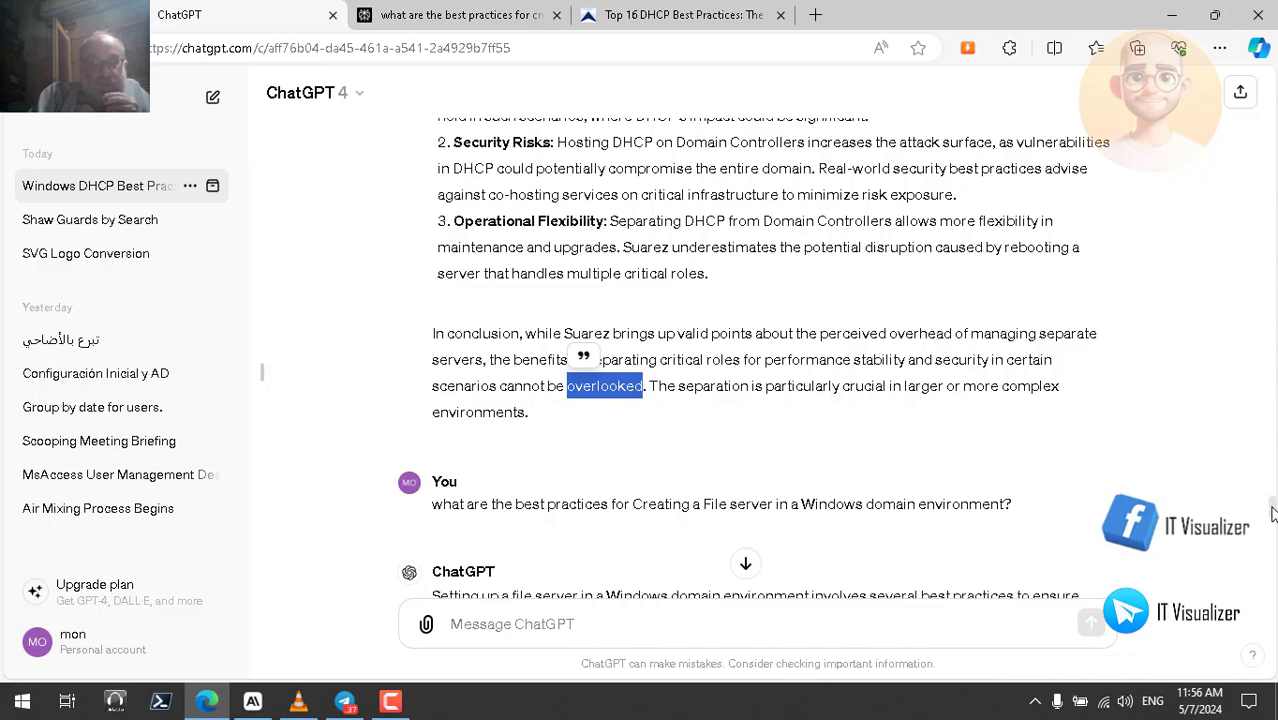
{"action": "left_click_drag", "start_coordinate": [1272, 512], "coordinate": [1271, 322]}
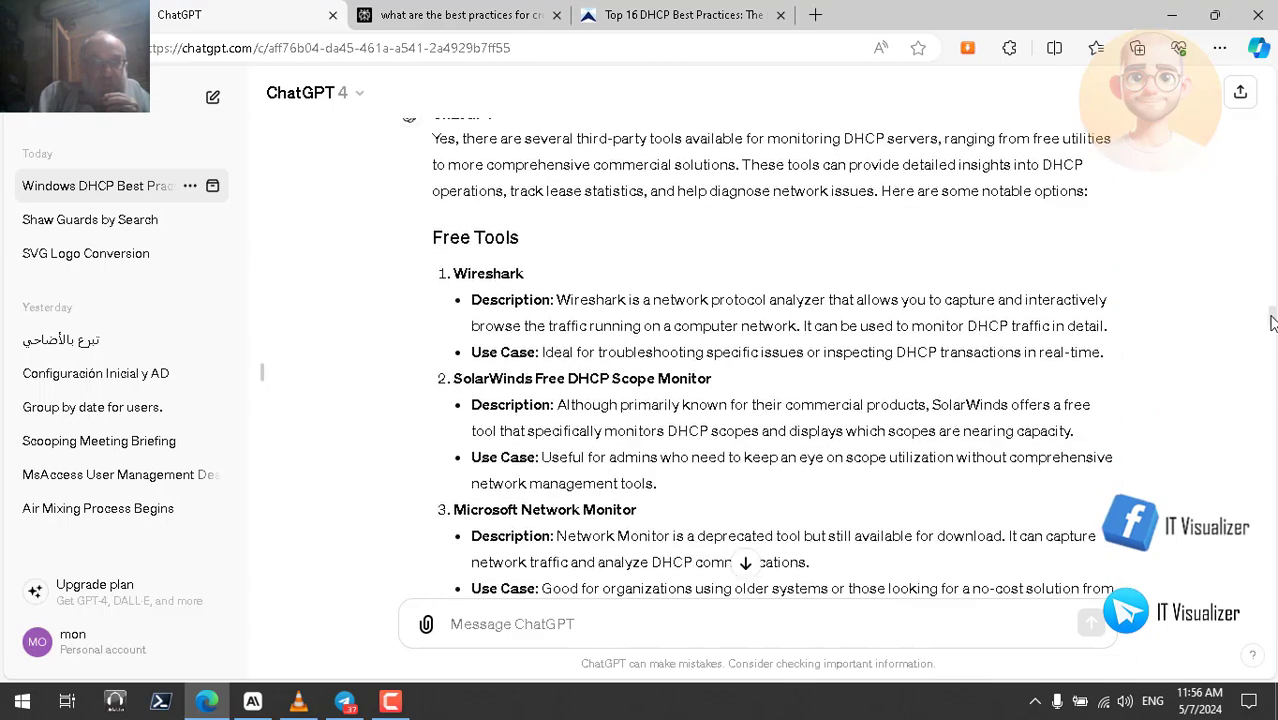
- View Perplexity's monitoring-tool answer, minimize Claude, and bring the Windows Update video to the front
{"action": "left_click", "coordinate": [476, 20]}
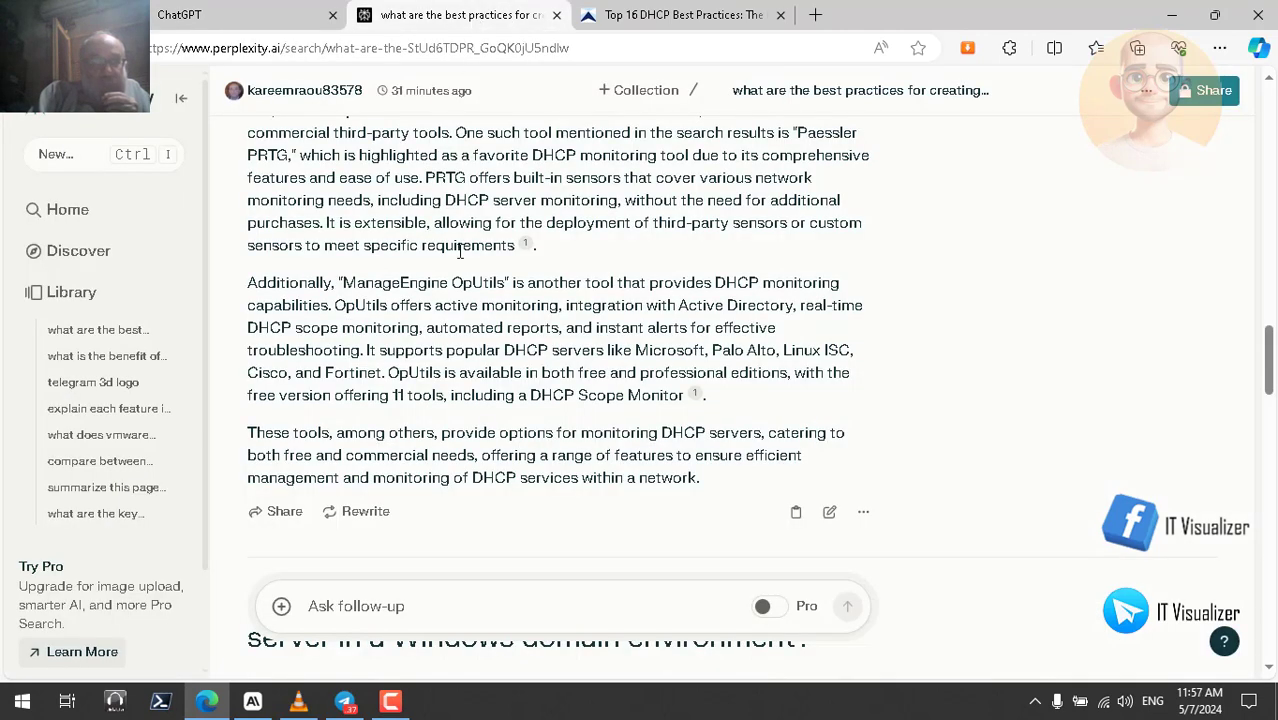
{"action": "left_click", "coordinate": [253, 701]}
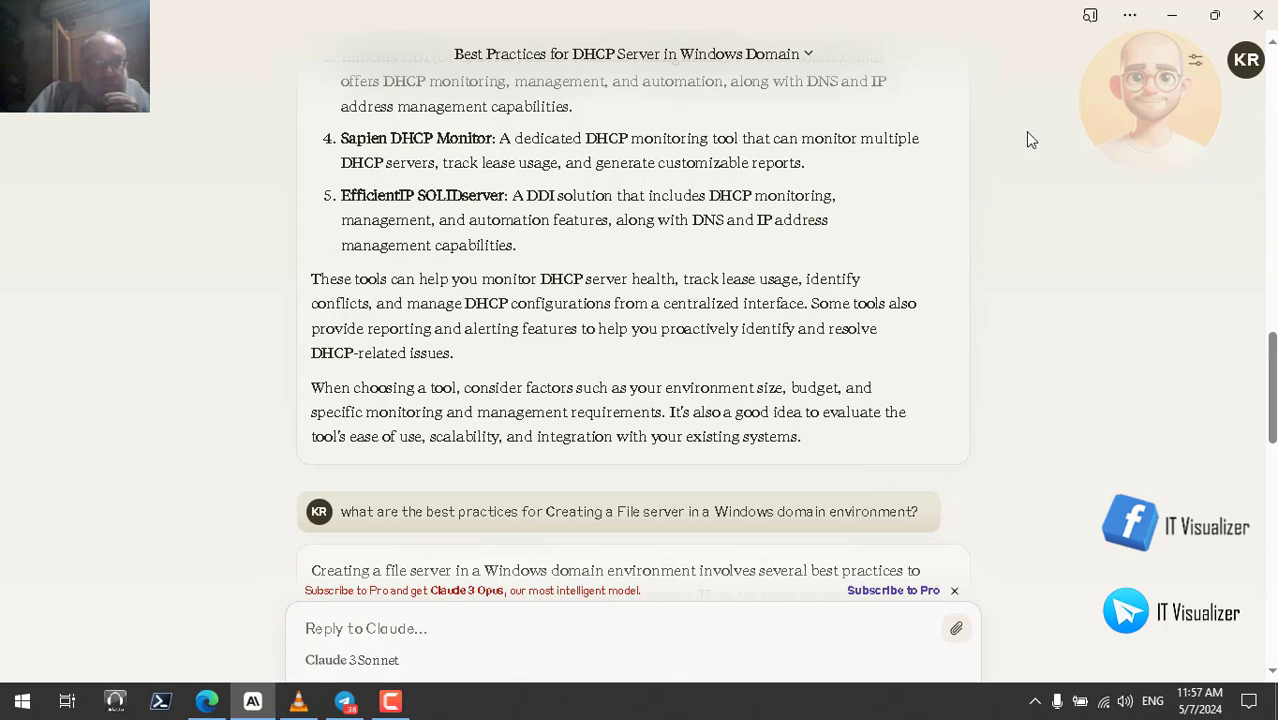
{"action": "left_click", "coordinate": [1177, 24]}
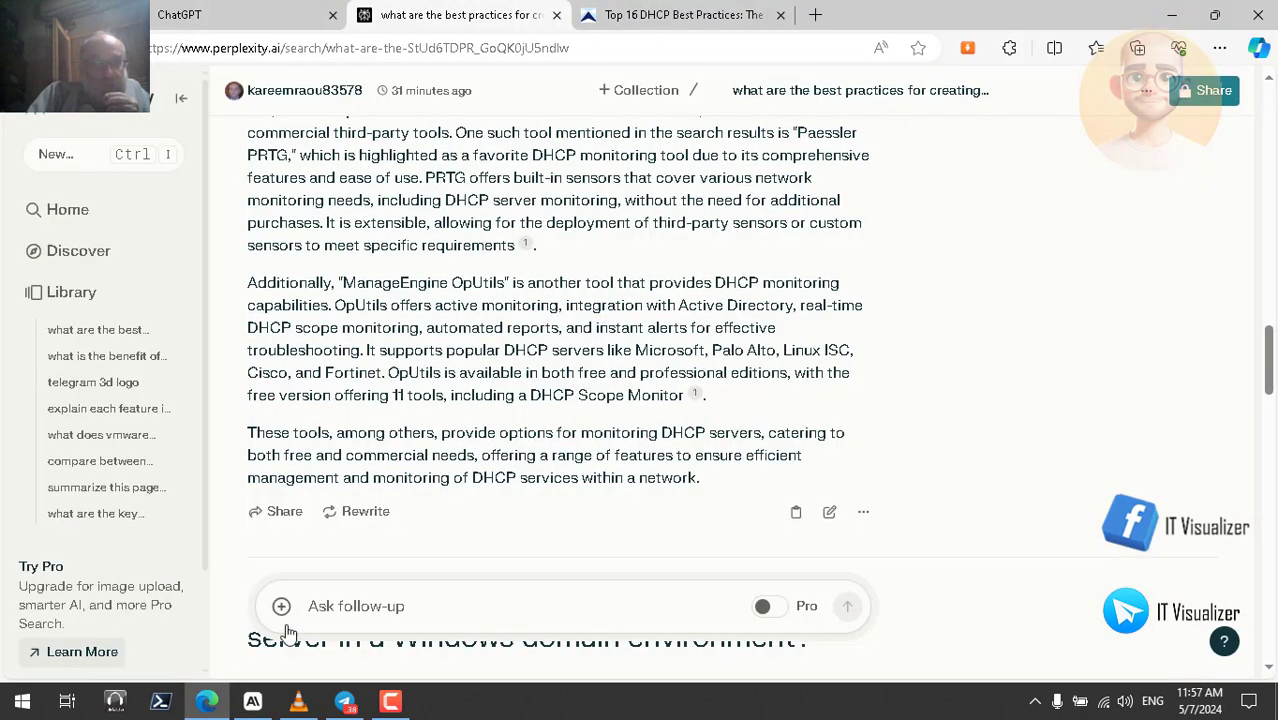
{"action": "left_click", "coordinate": [297, 704]}
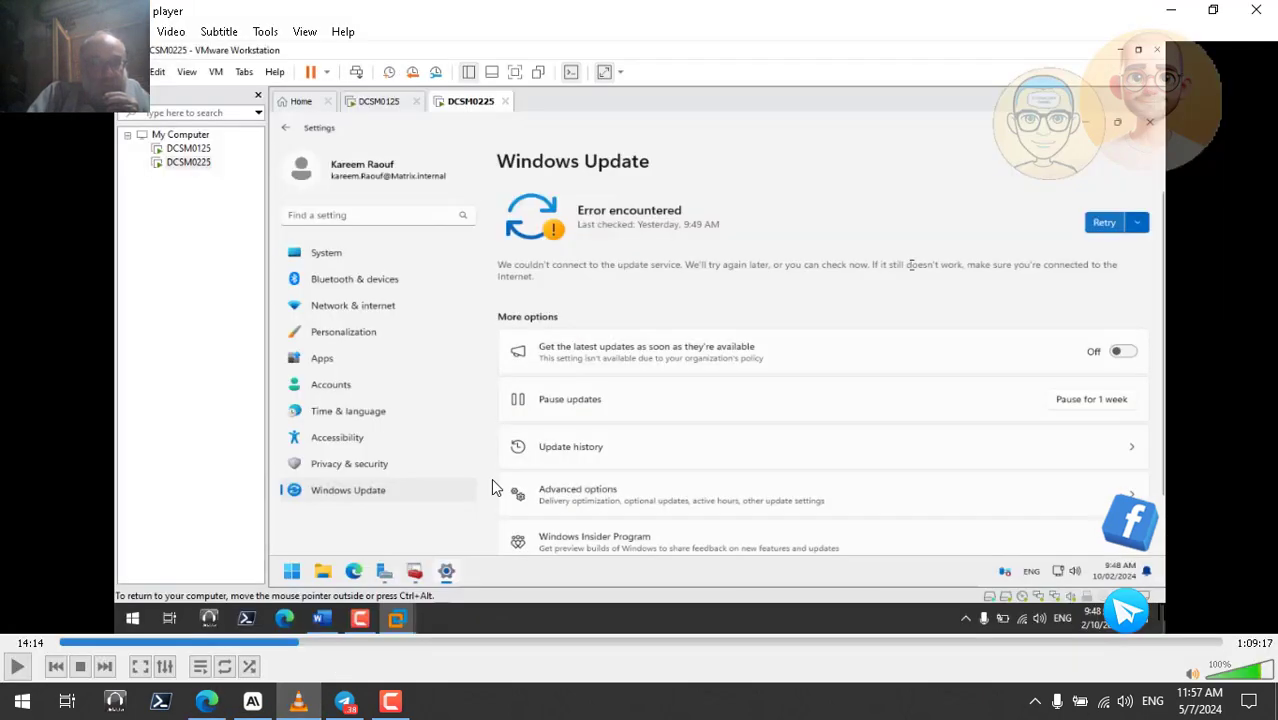